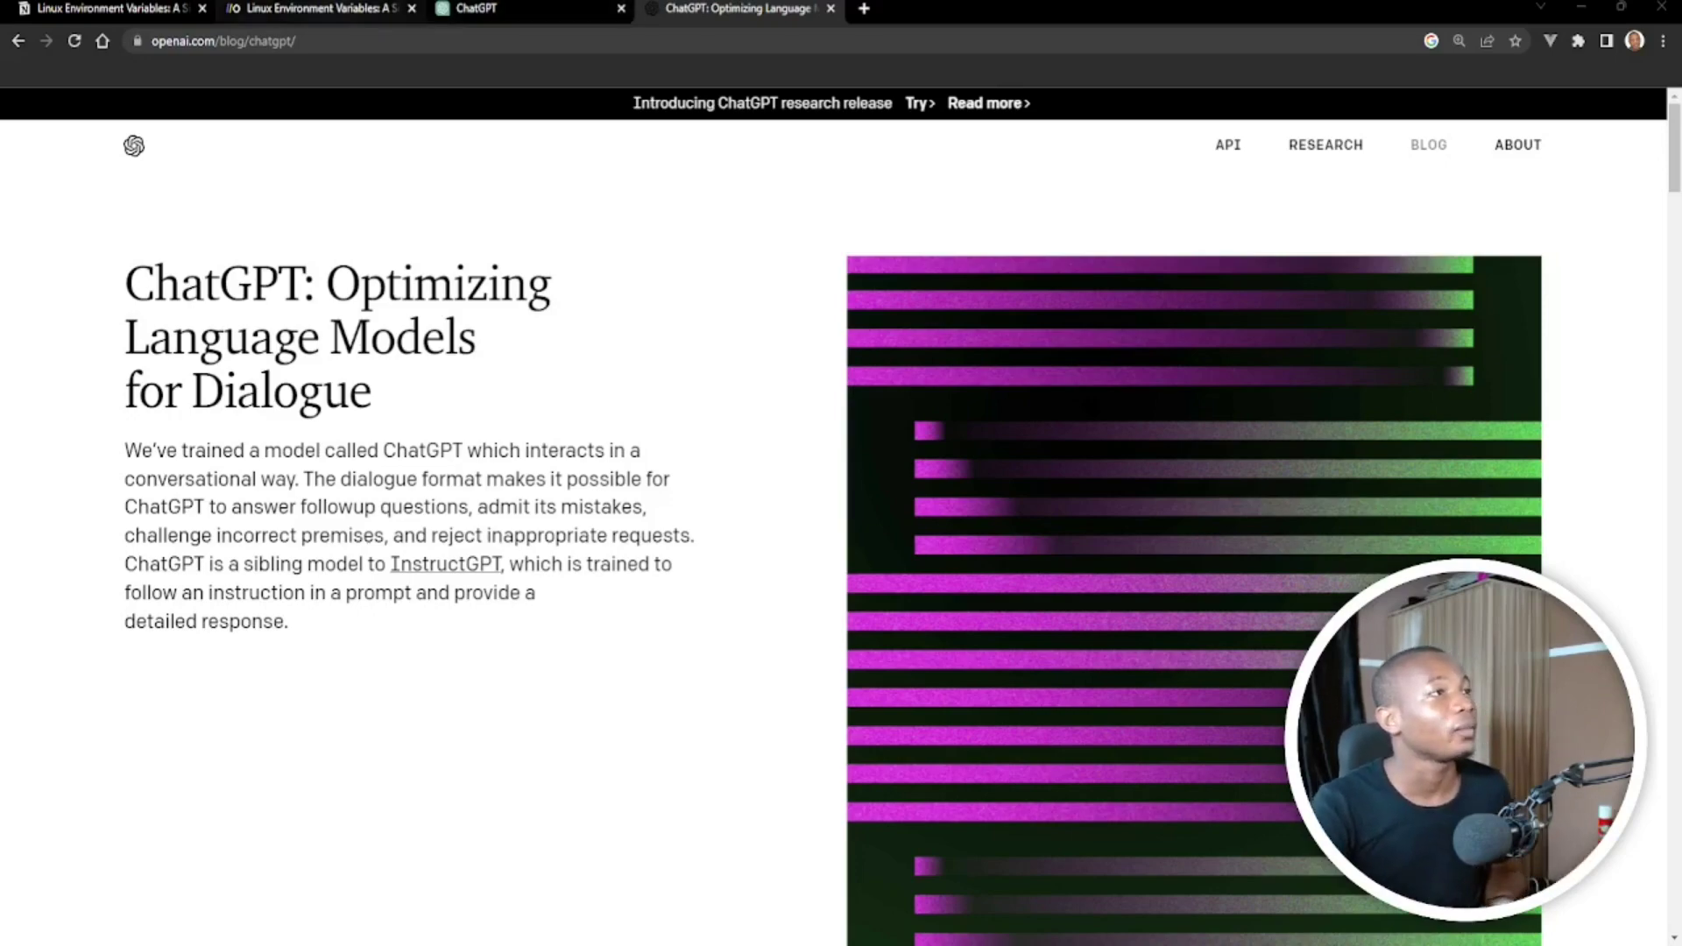
Read through the title and introduction of the onboardbase article on Linux environment variables
click(338, 7)
scroll(508, 221, up, 15)
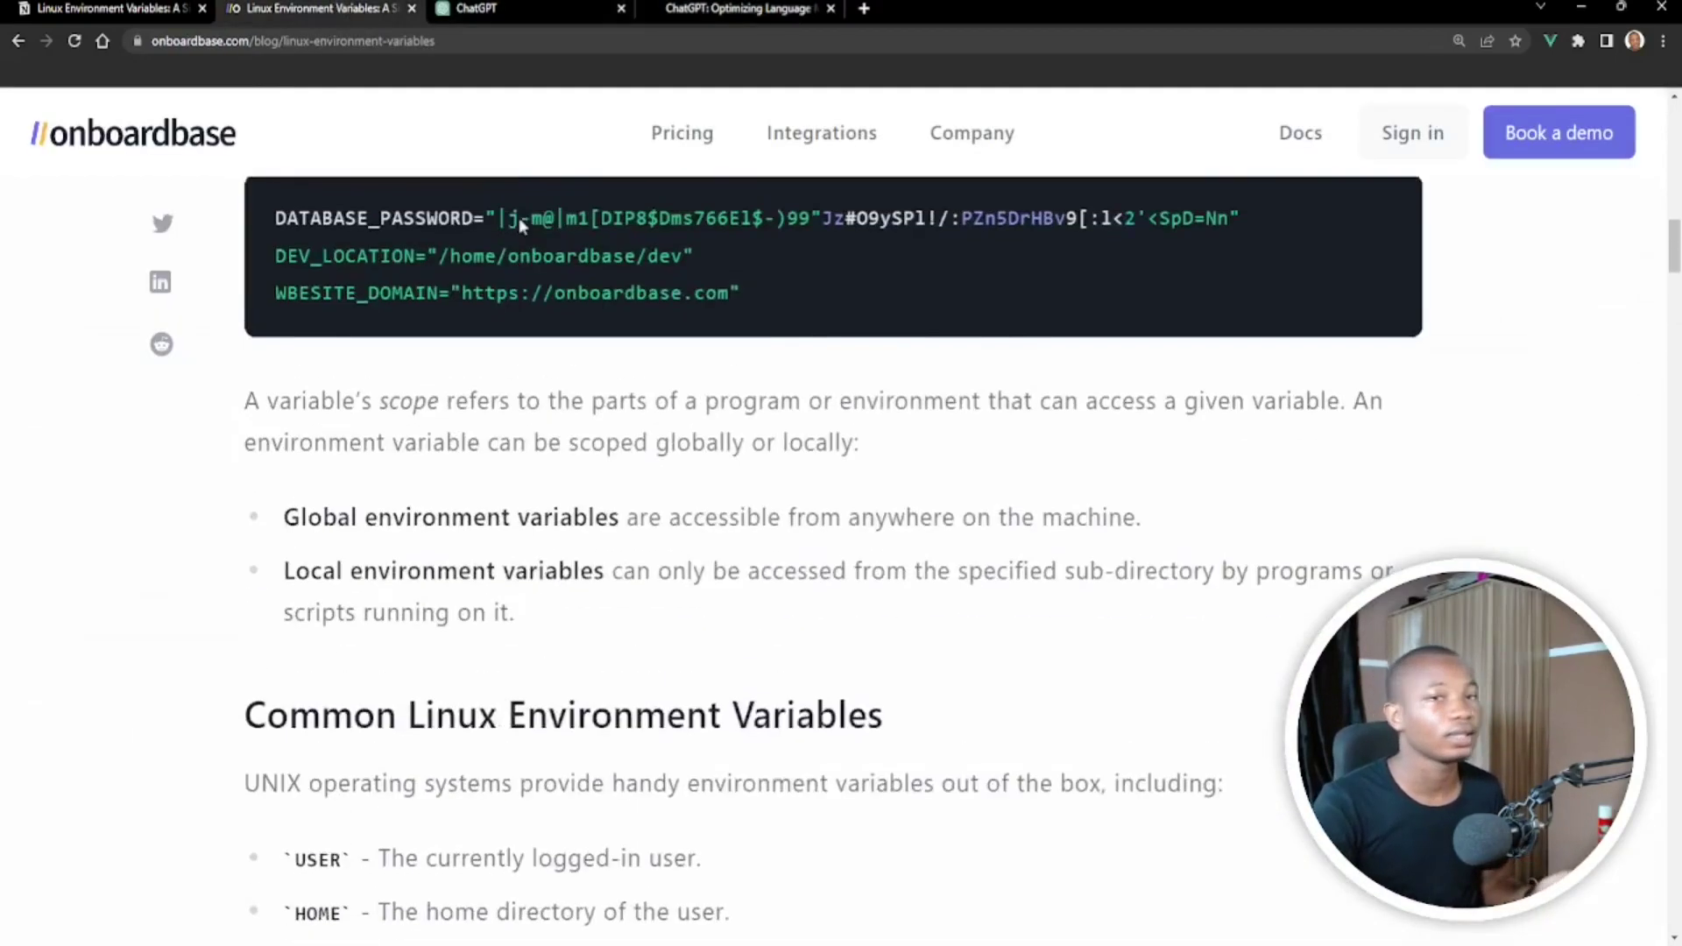
scroll(518, 226, up, 5)
scroll(534, 333, down, 3)
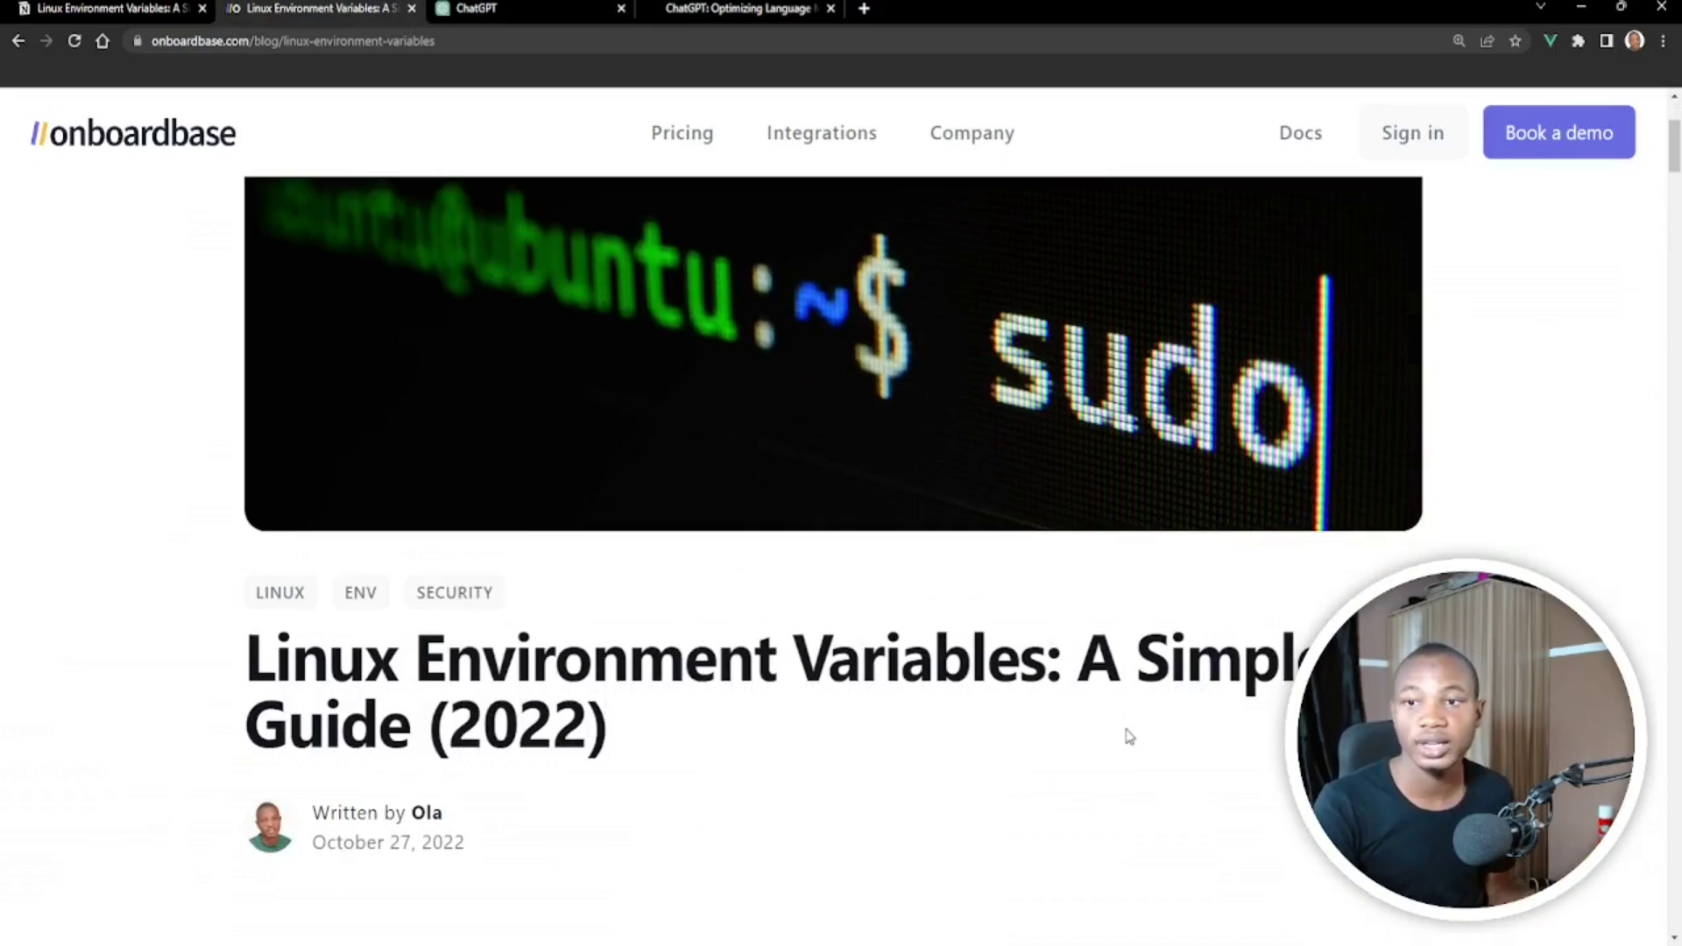
scroll(1129, 736, down, 5)
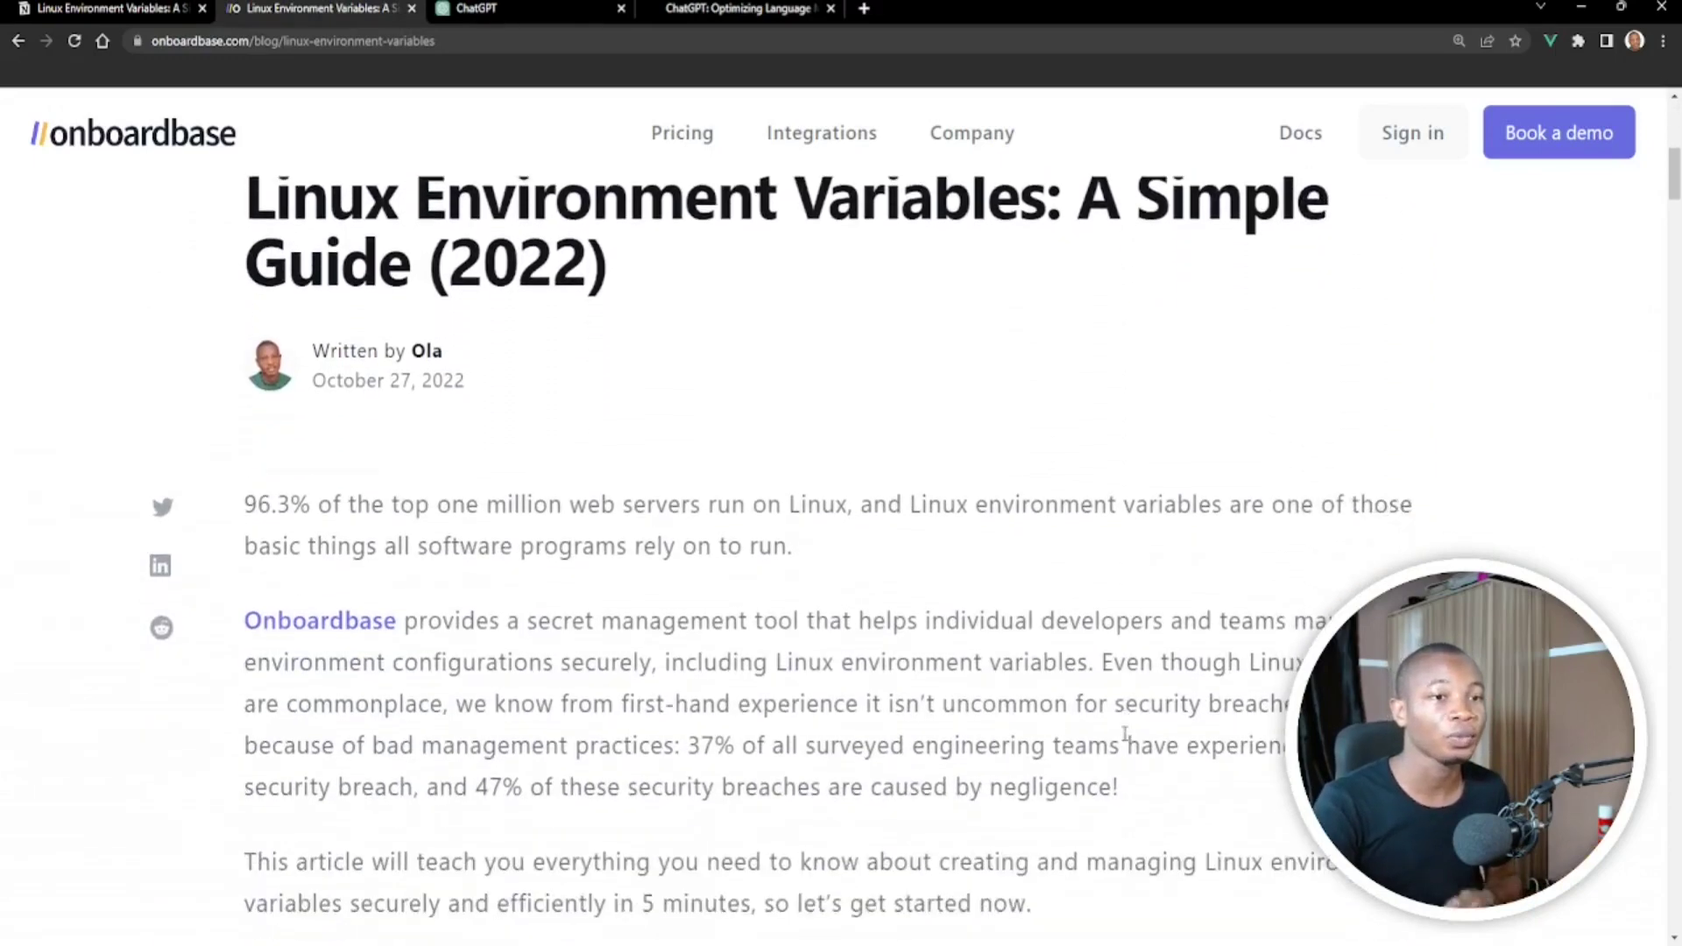
scroll(1125, 734, down, 1)
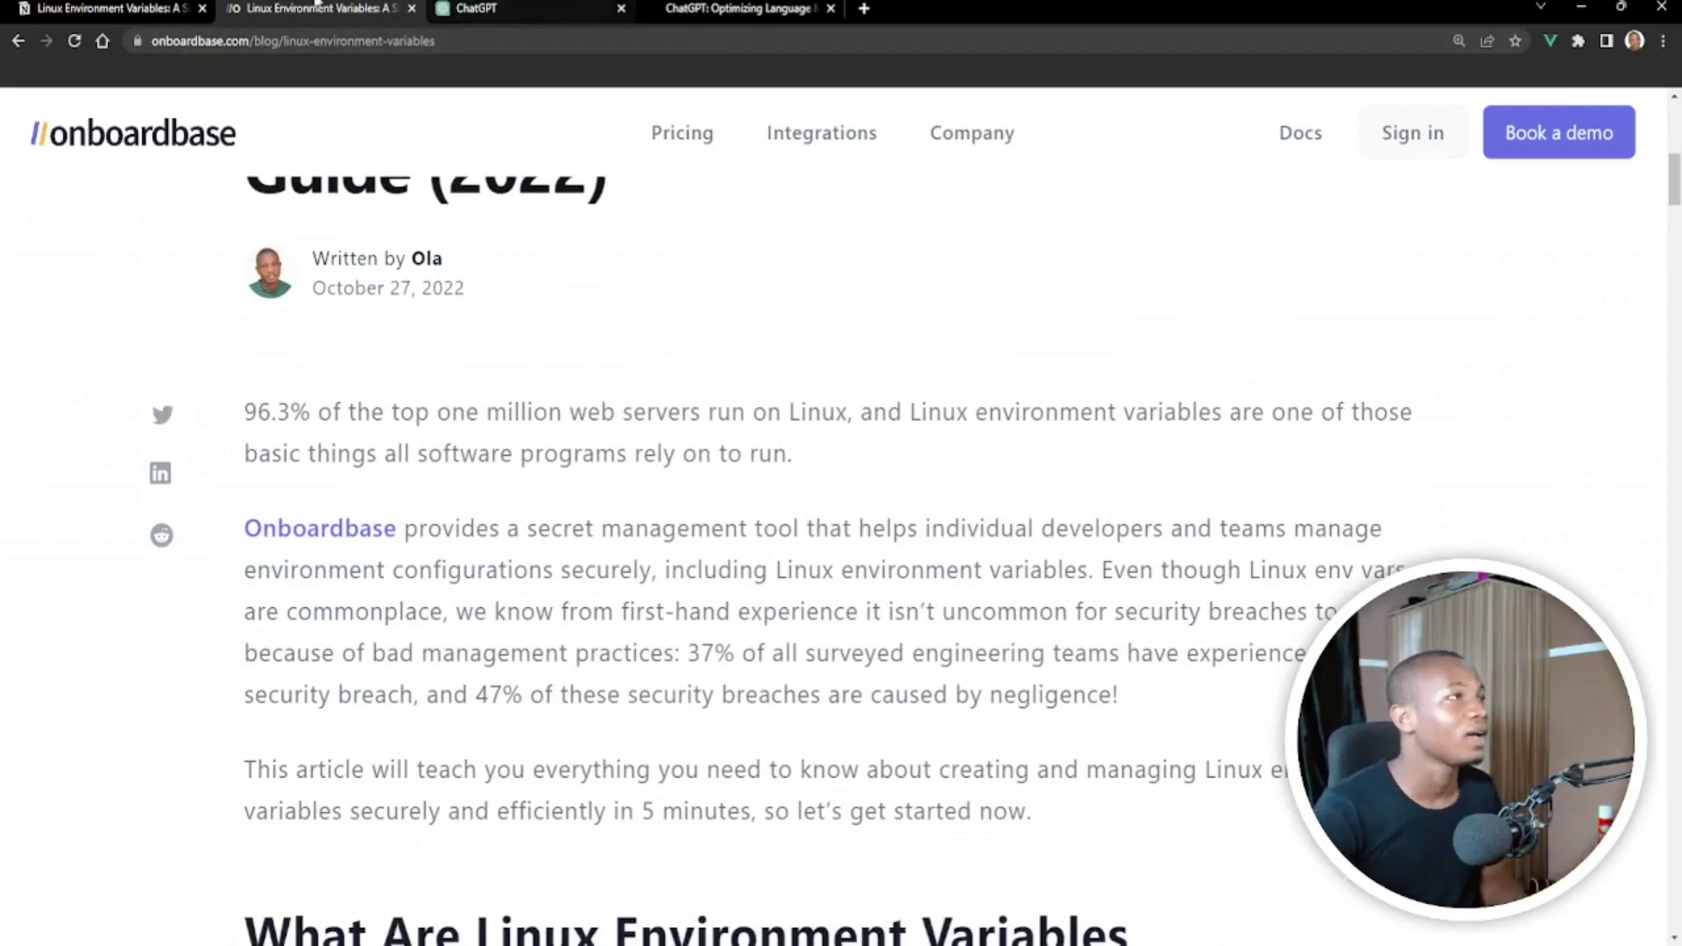
Compare the section headings of the Notion outline with the opening sections of the onboardbase article
click(138, 11)
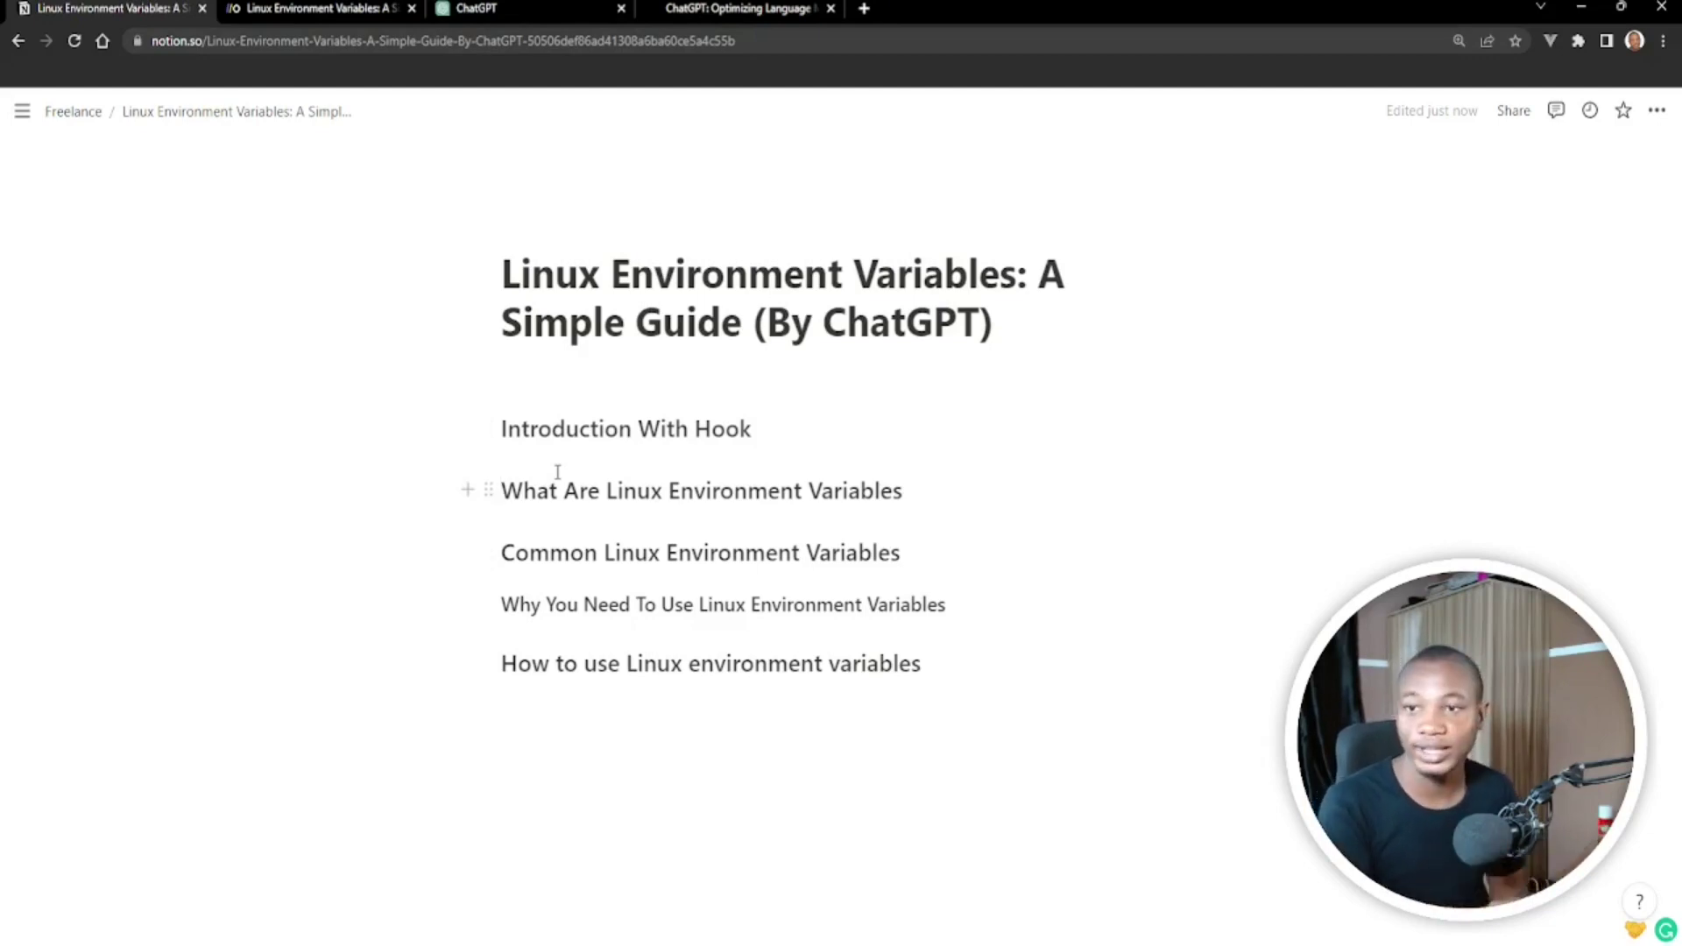
click(316, 8)
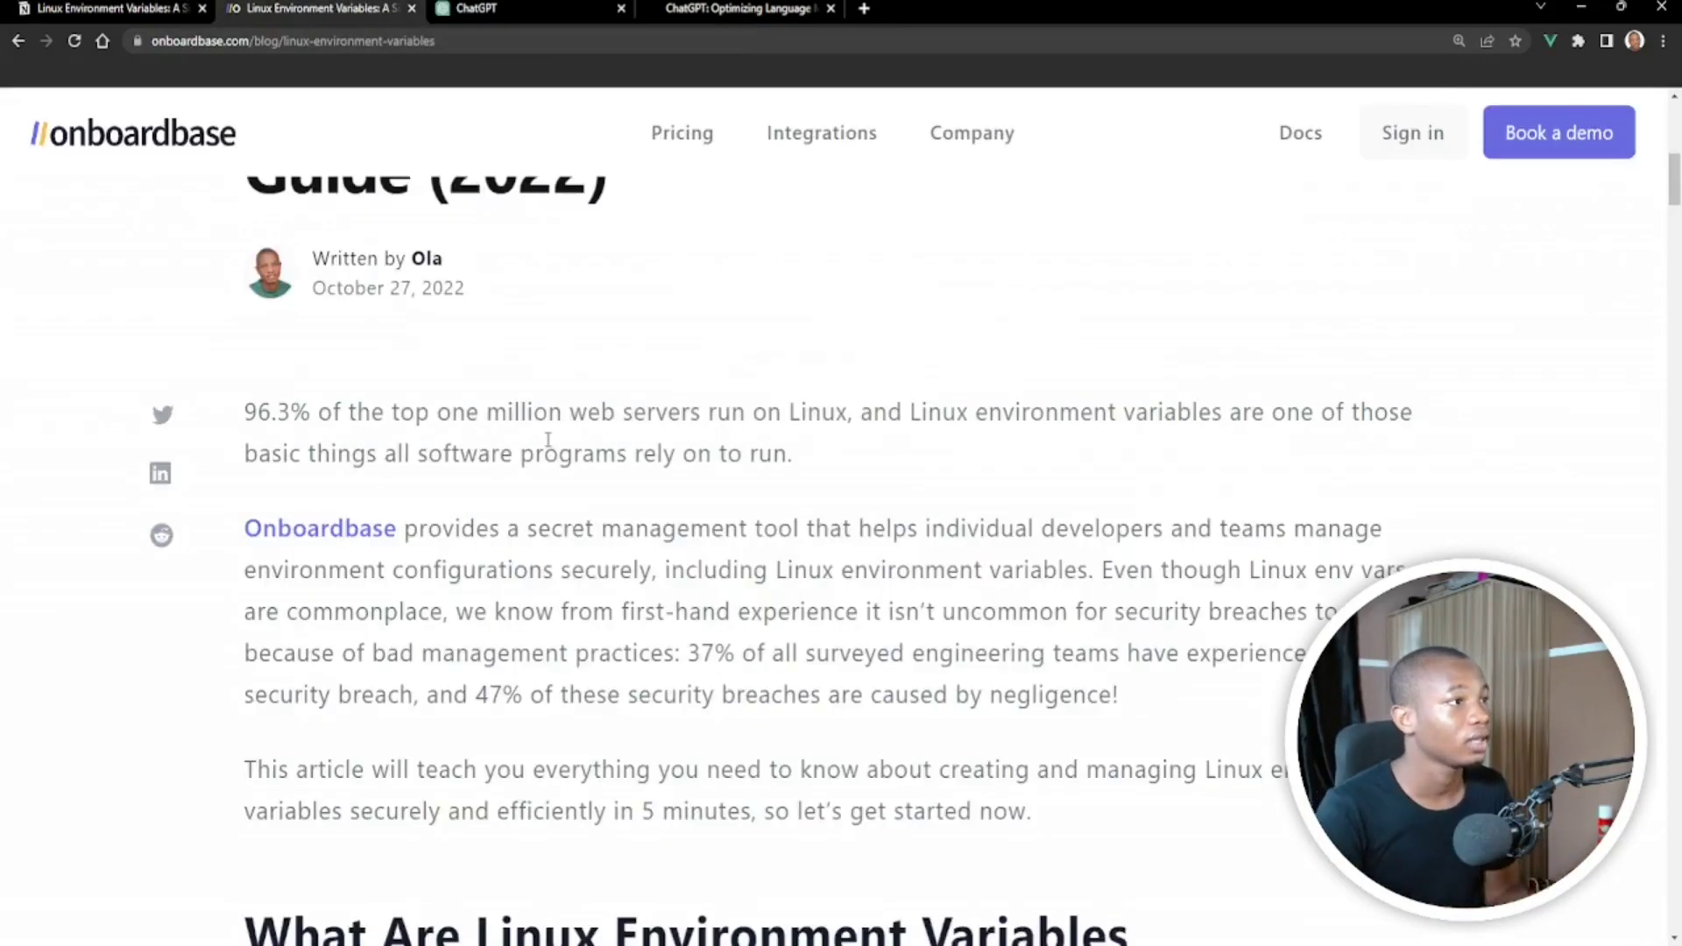
scroll(539, 464, down, 4)
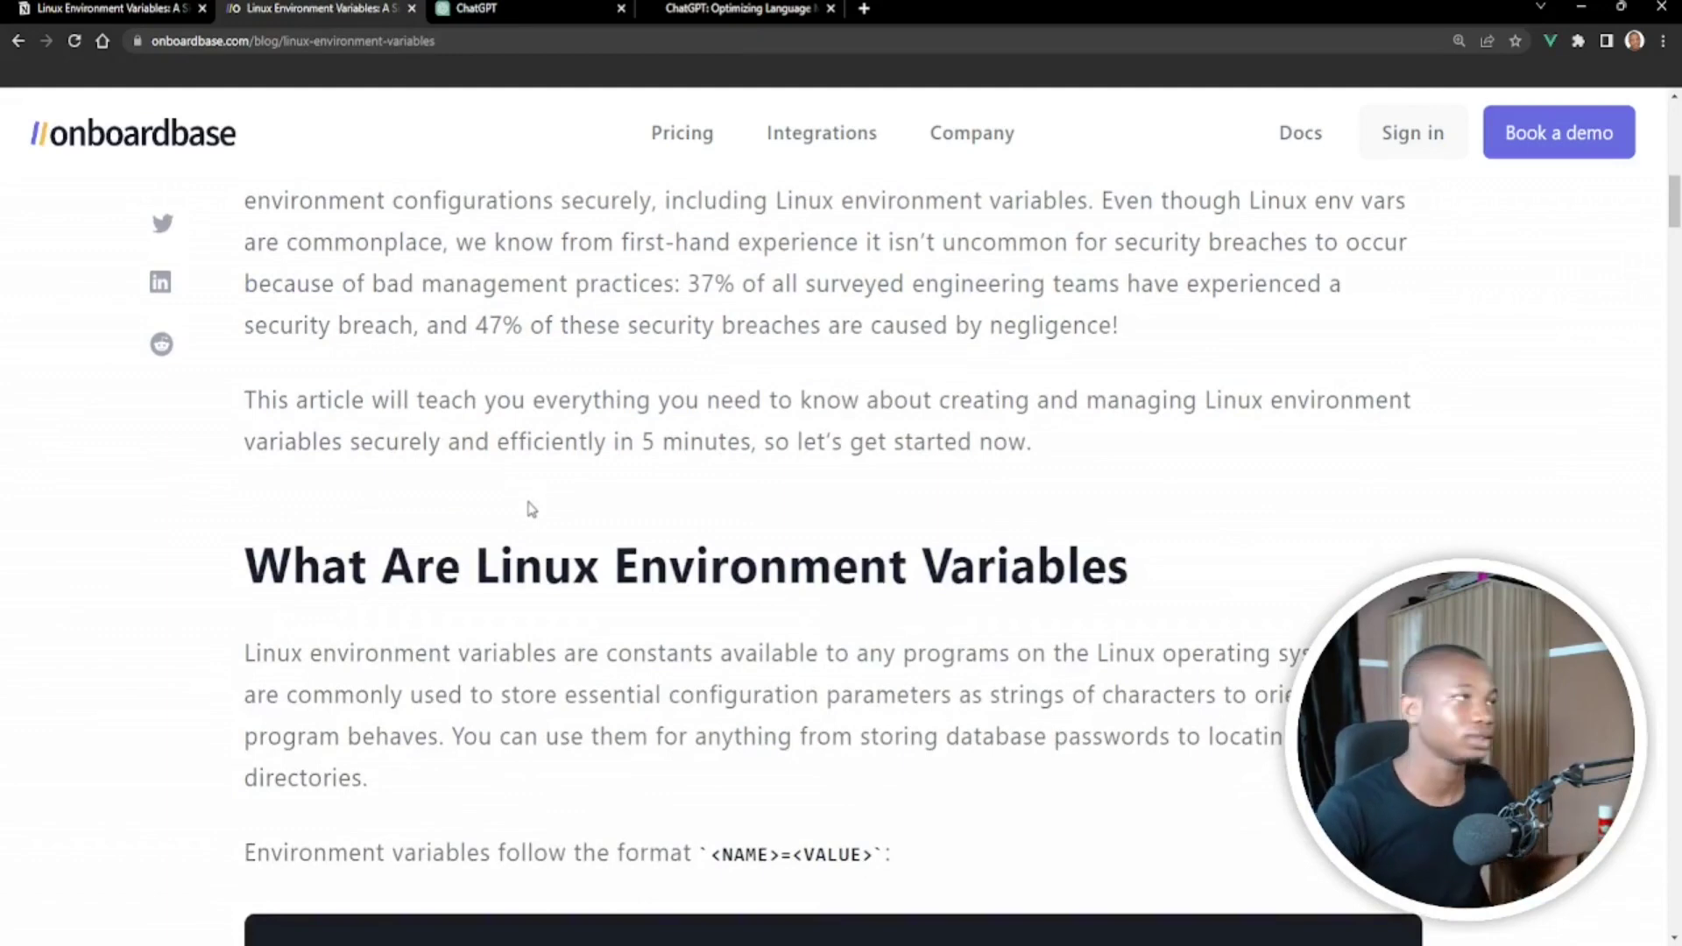
click(105, 9)
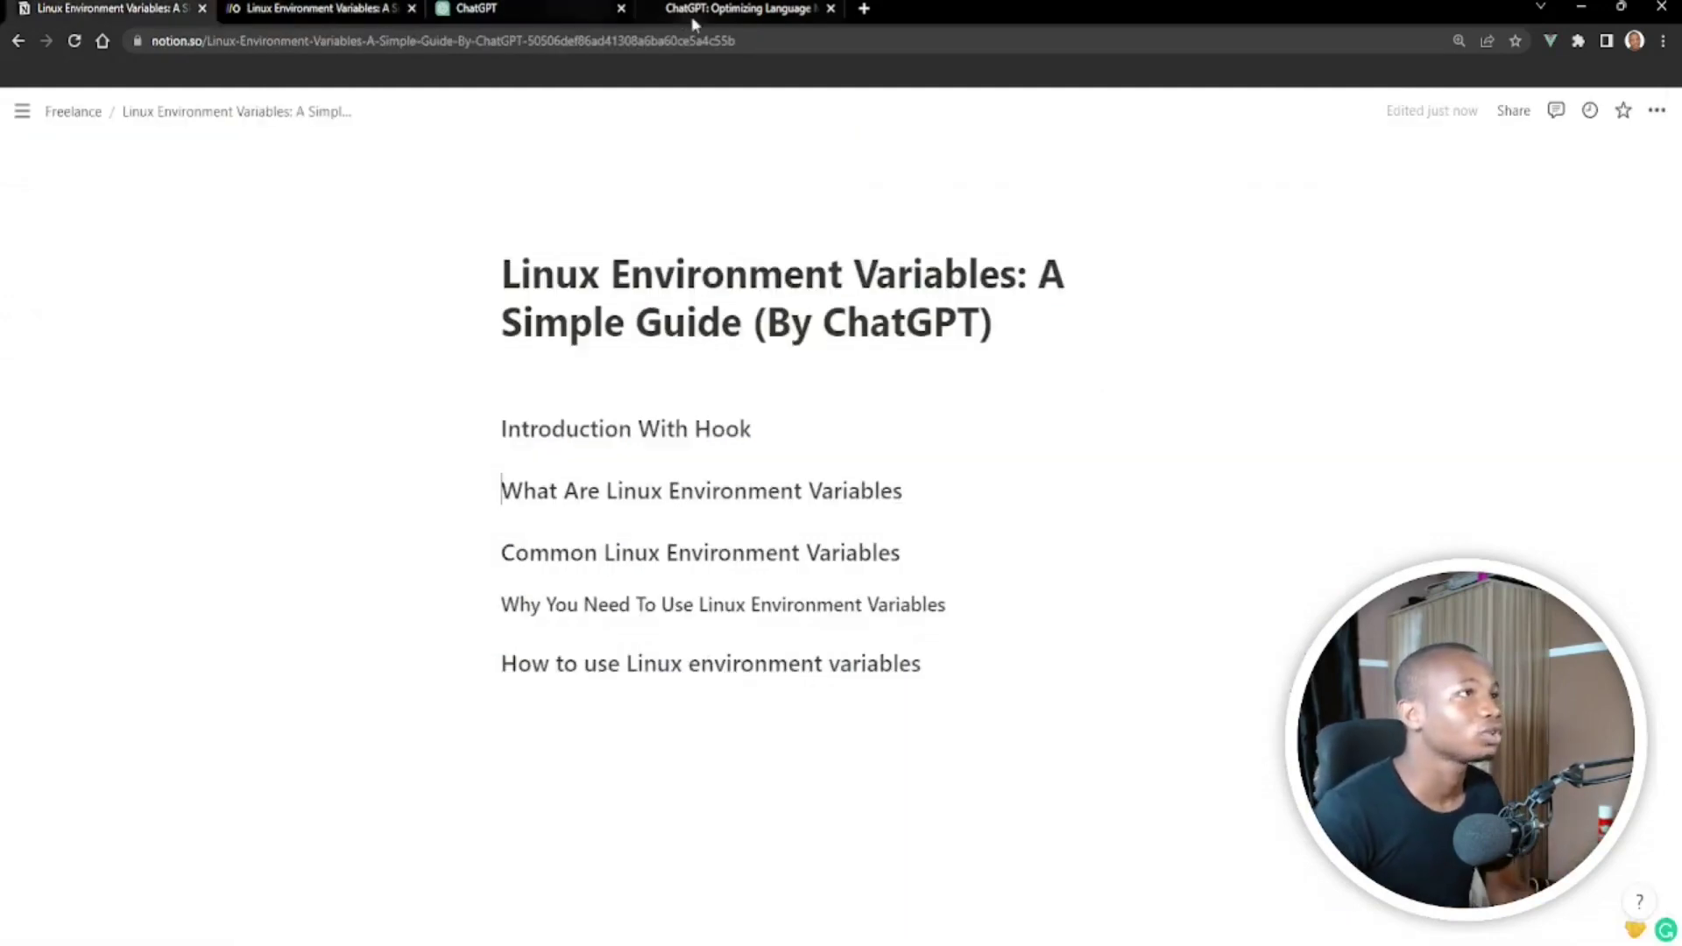
click(564, 7)
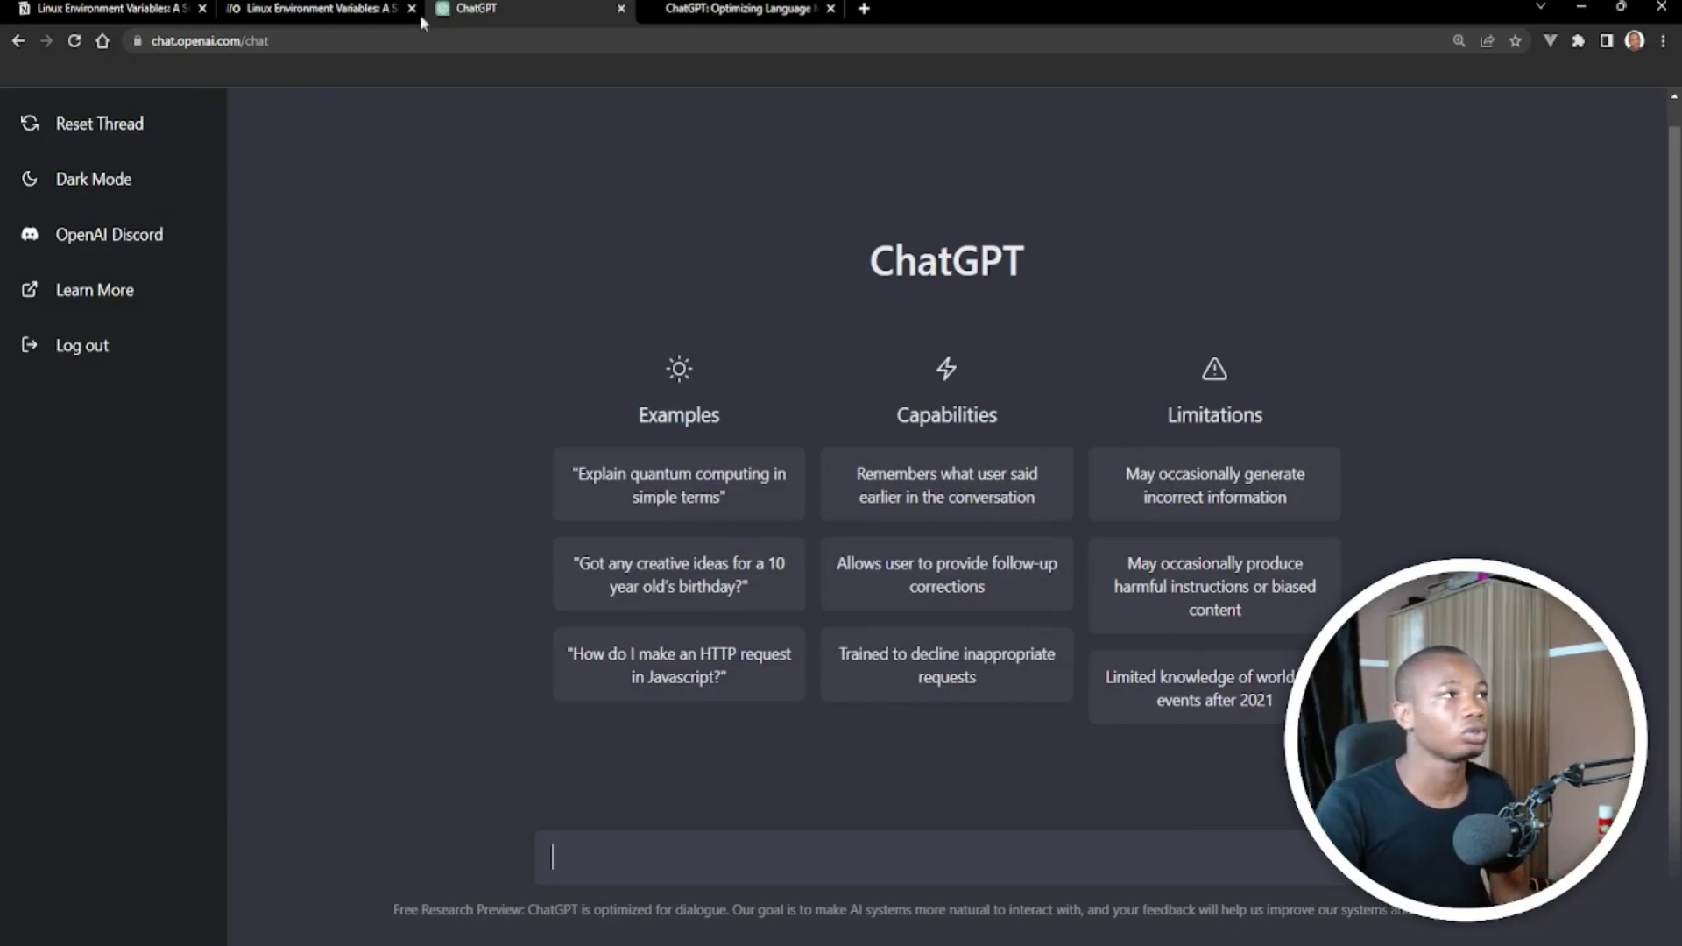
Copy the phrase "Linux Environment Variables" from the title of the Notion outline page
click(162, 8)
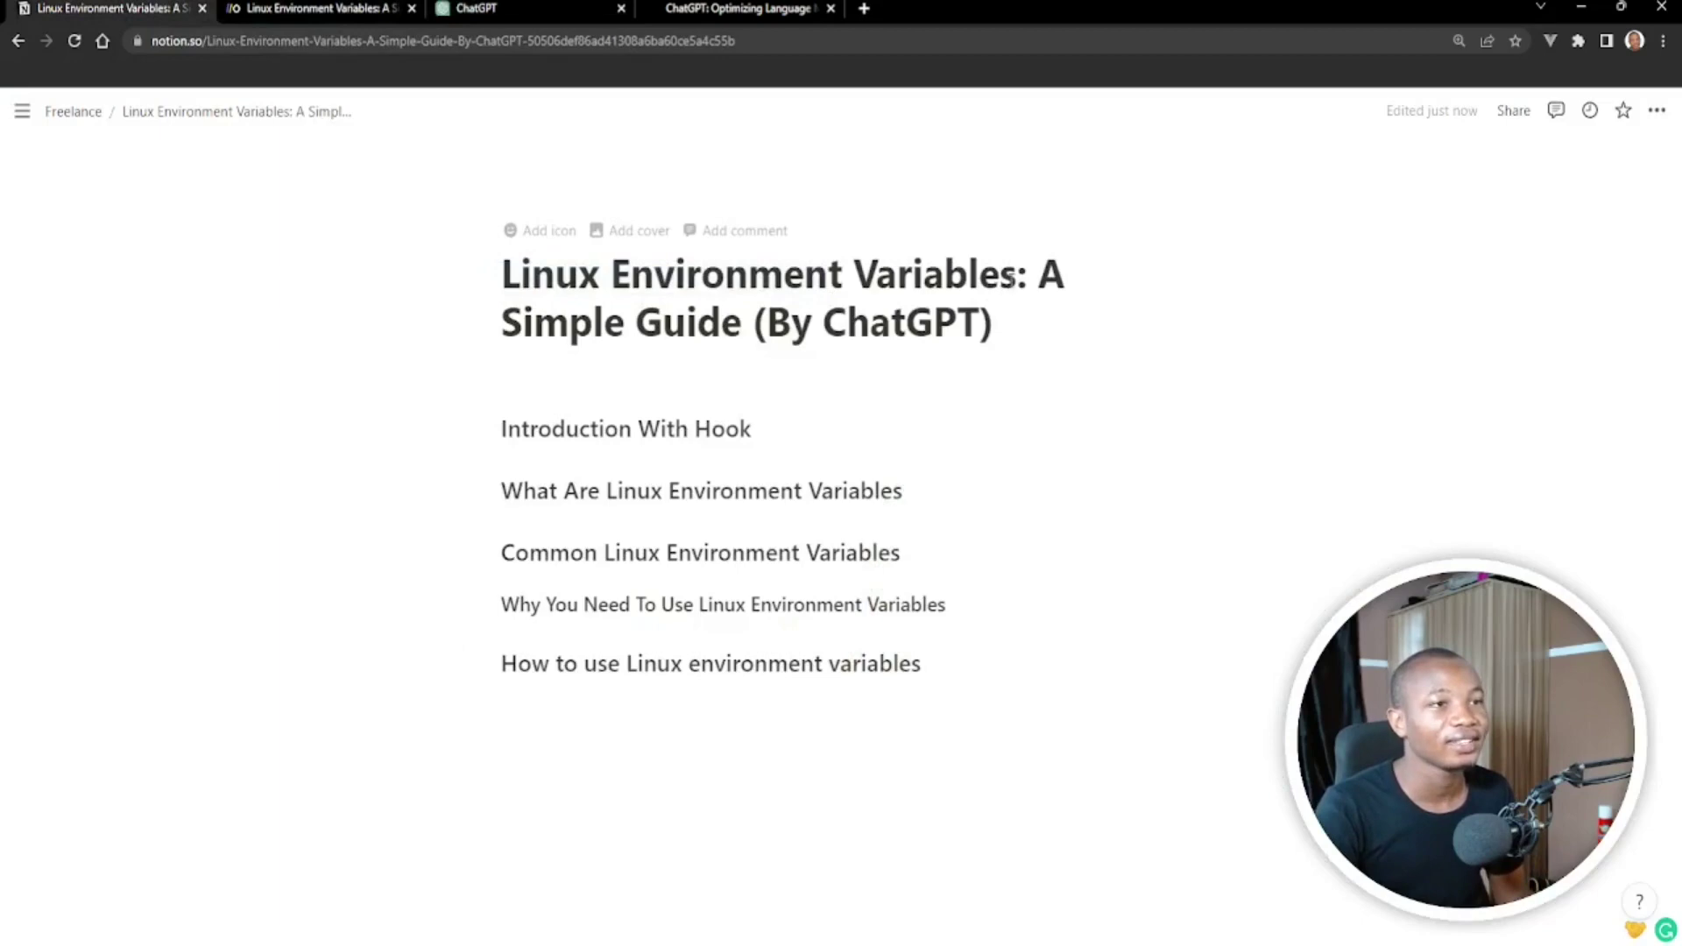
drag(1015, 279, 506, 296)
key(ctrl+c)
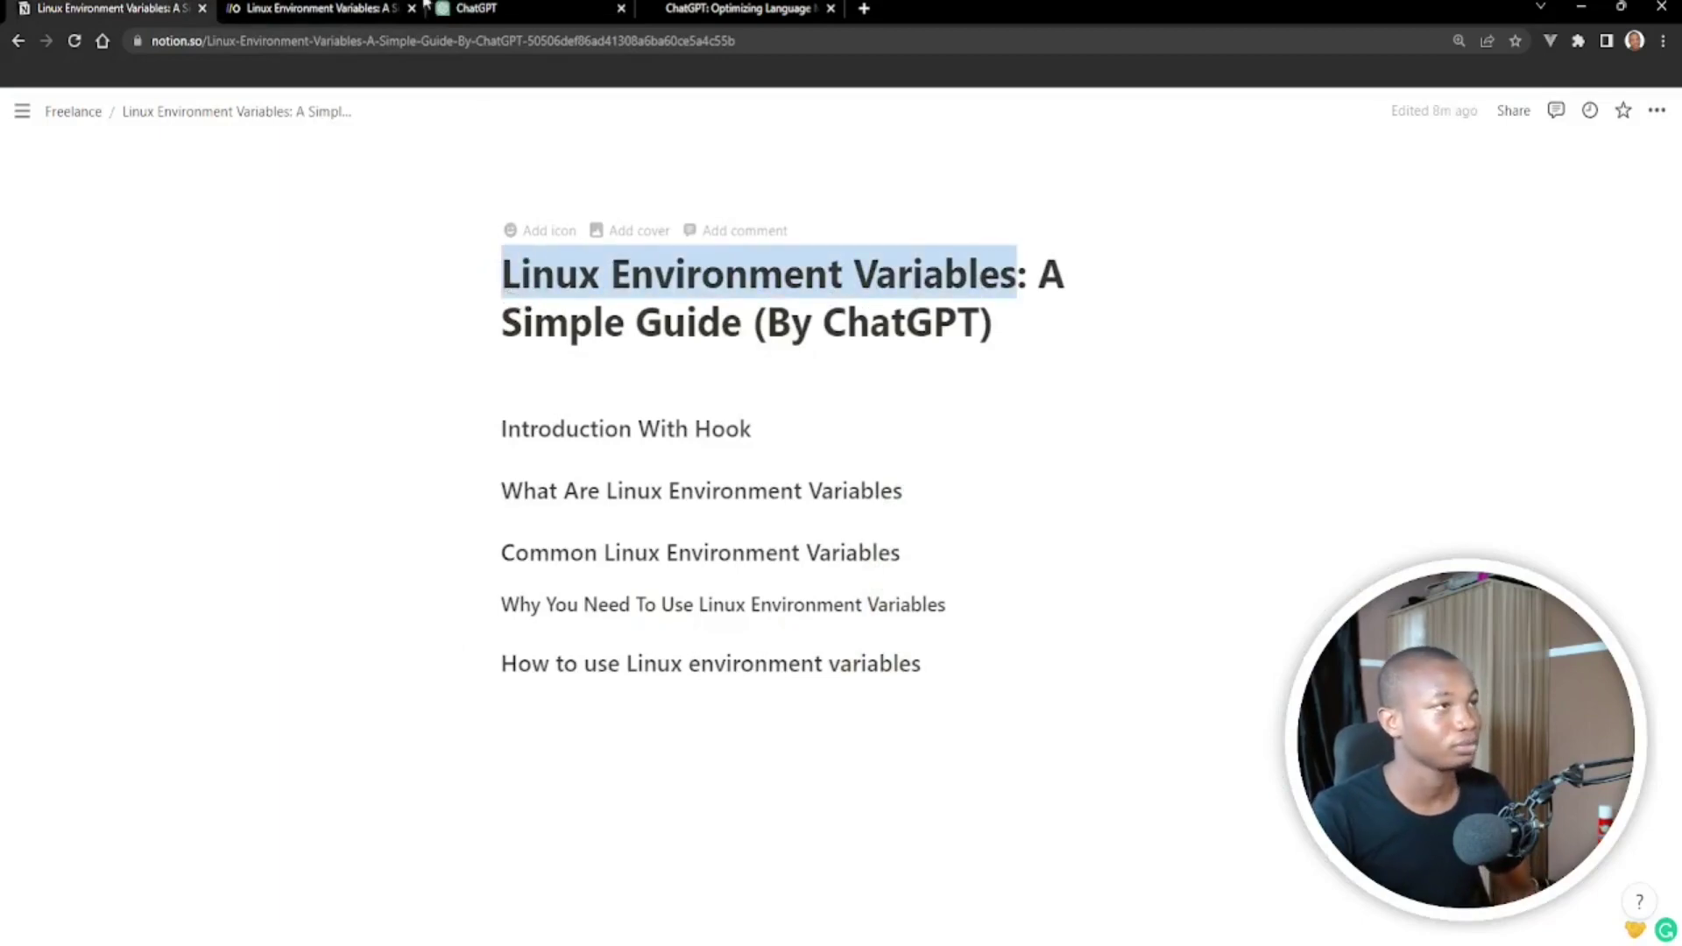
Switch to ChatGPT and submit the prompt "Write an article on Linux Environment Variables", using the copied phrase for the topic
click(524, 18)
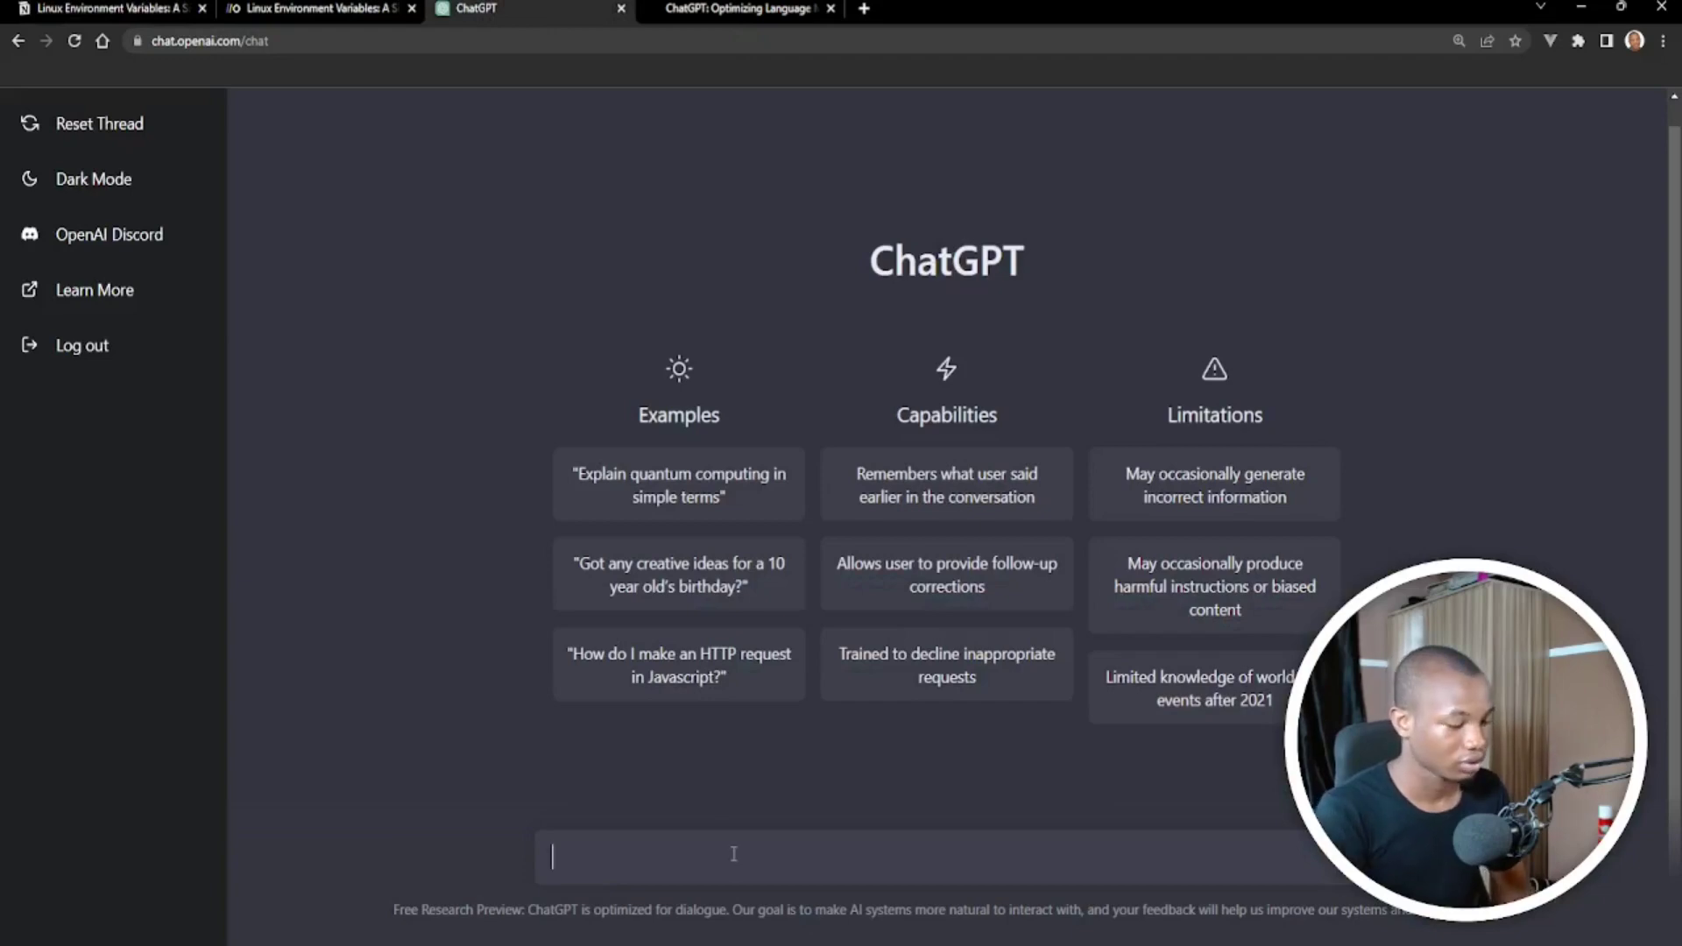
text(Write an arti)
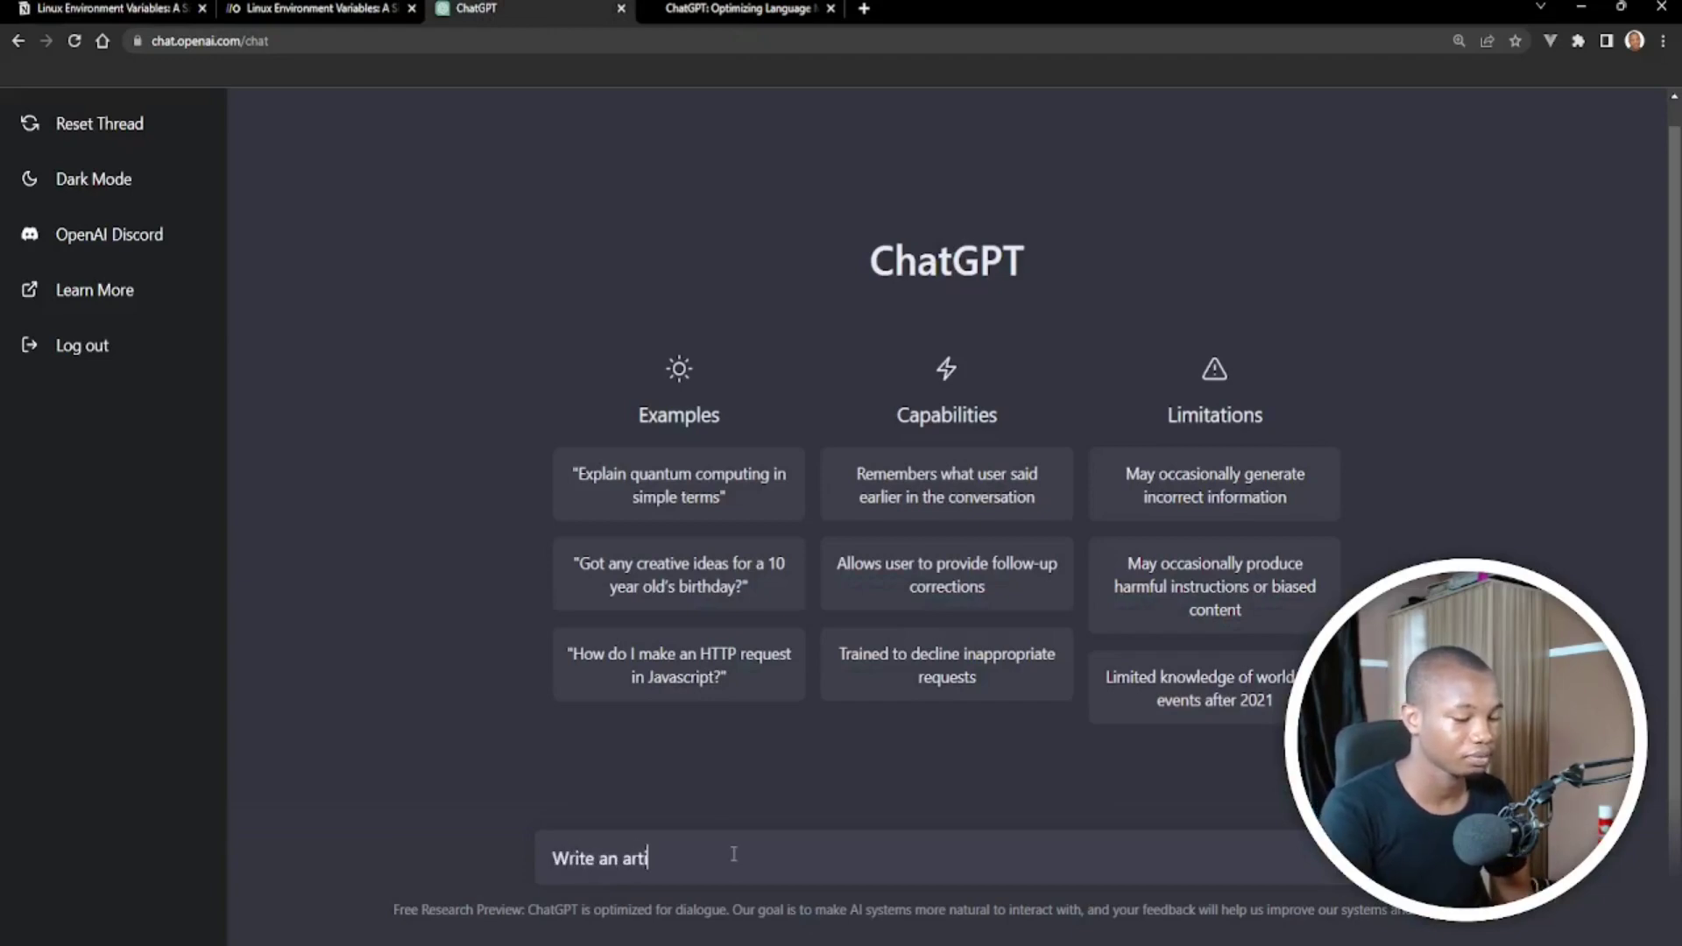
text(clke)
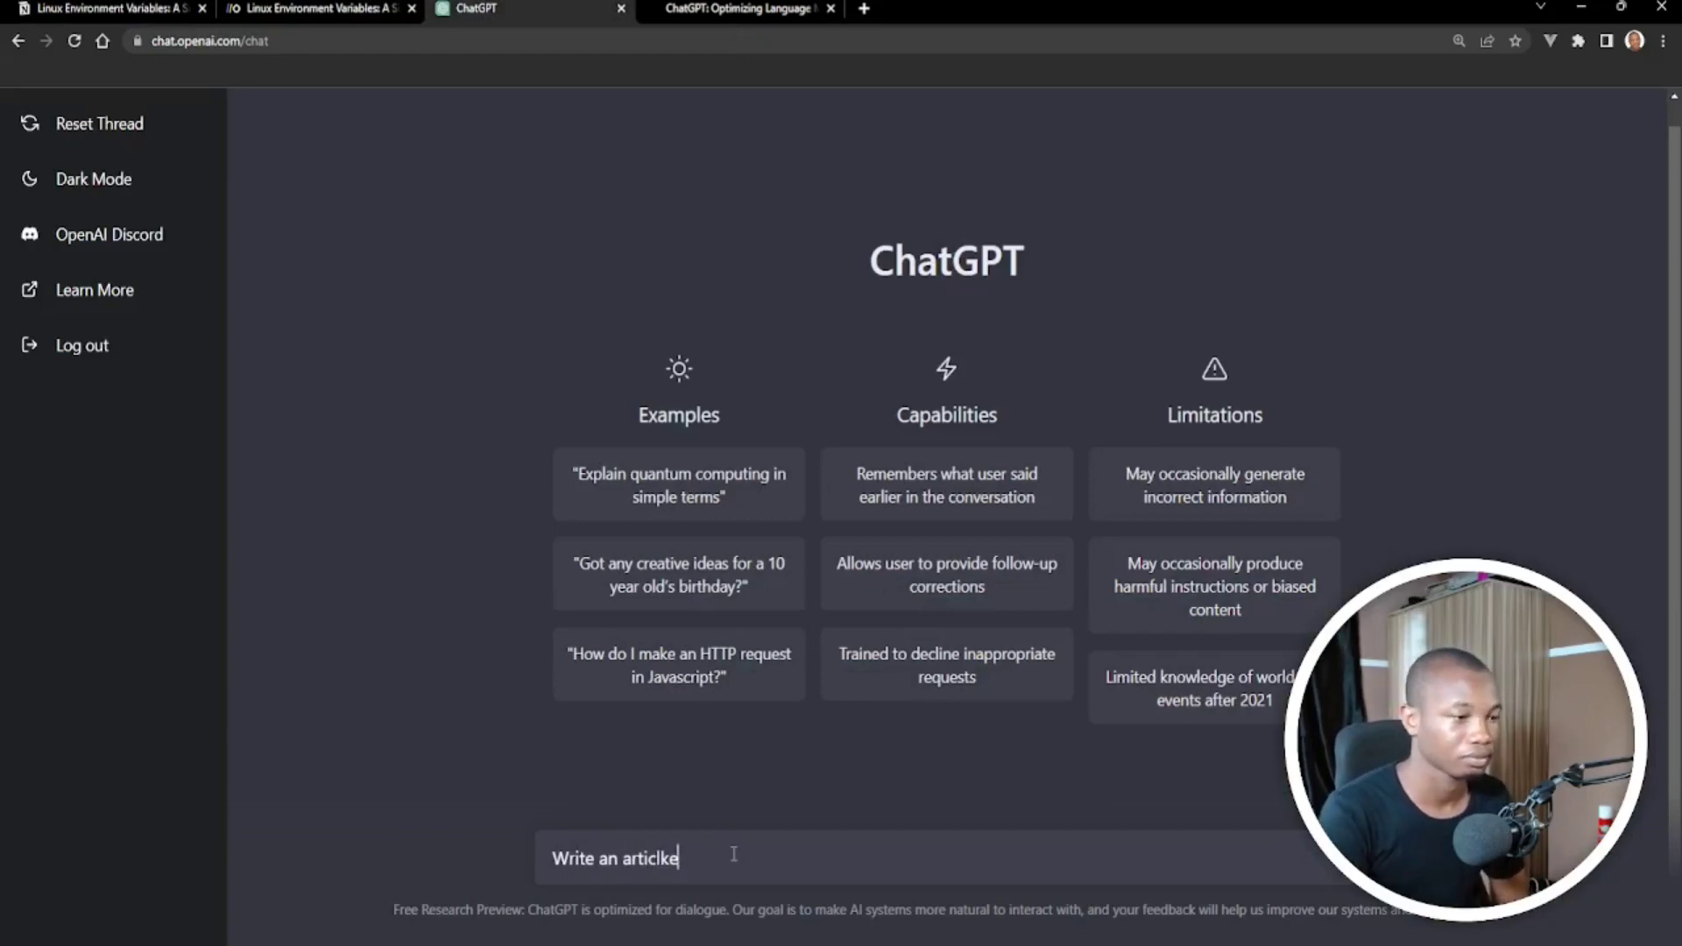
key(BackSpace)
key(BackSpace)
key(BackSpace)
text(le on)
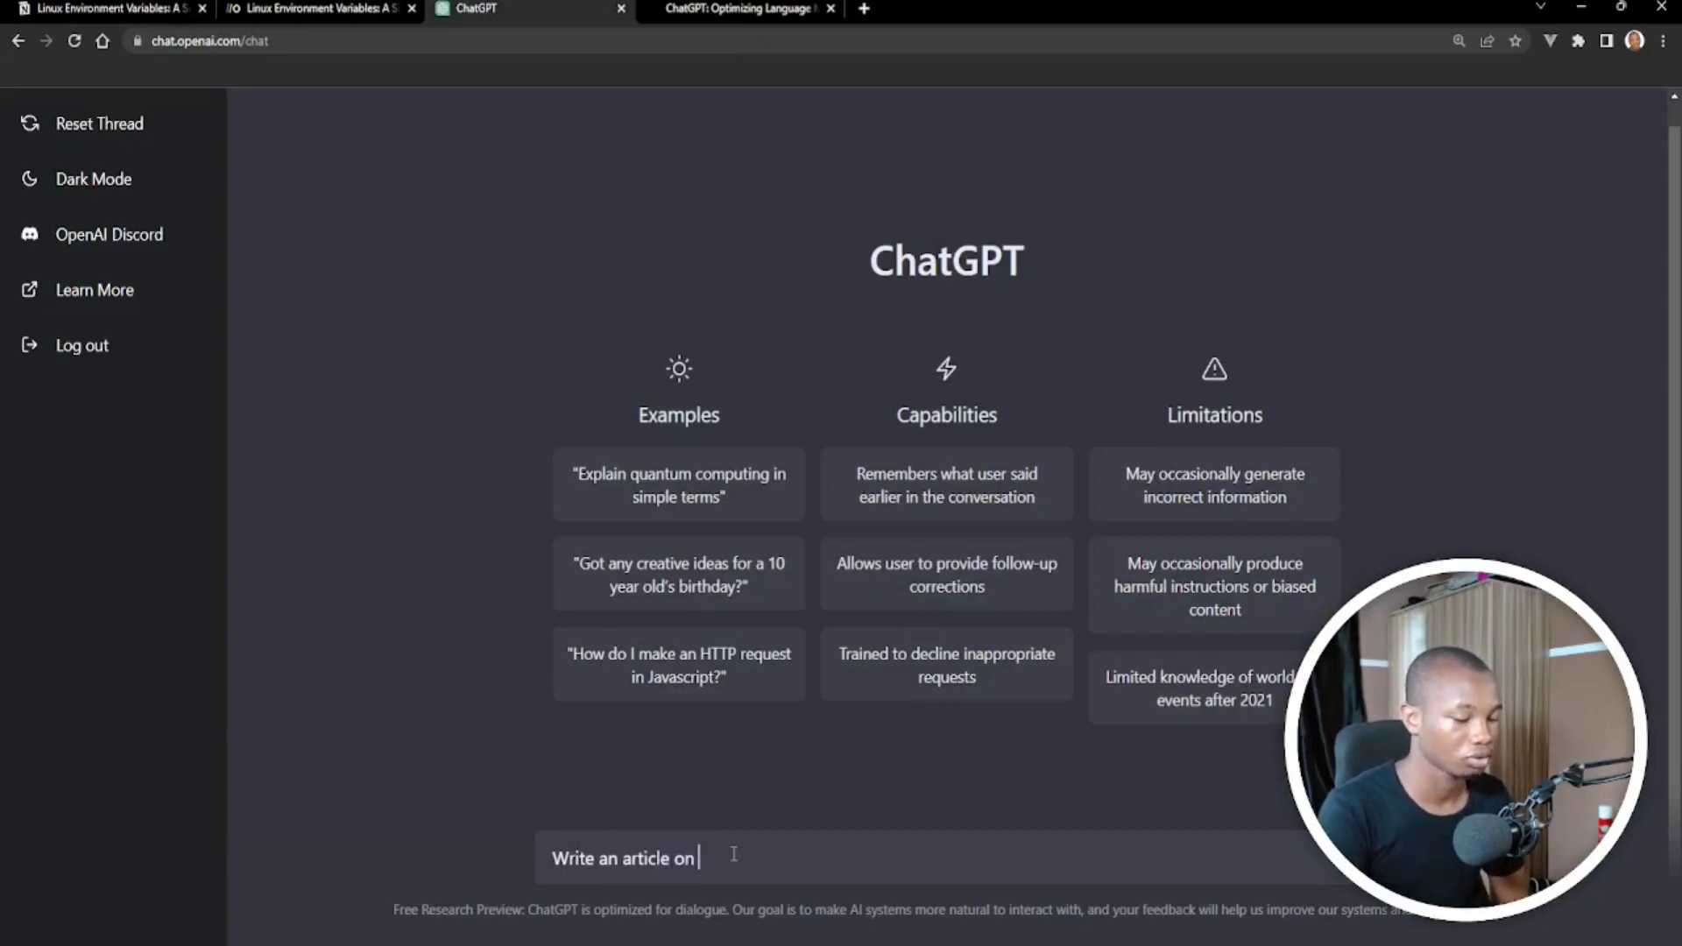
key(ctrl+v)
key(Return)
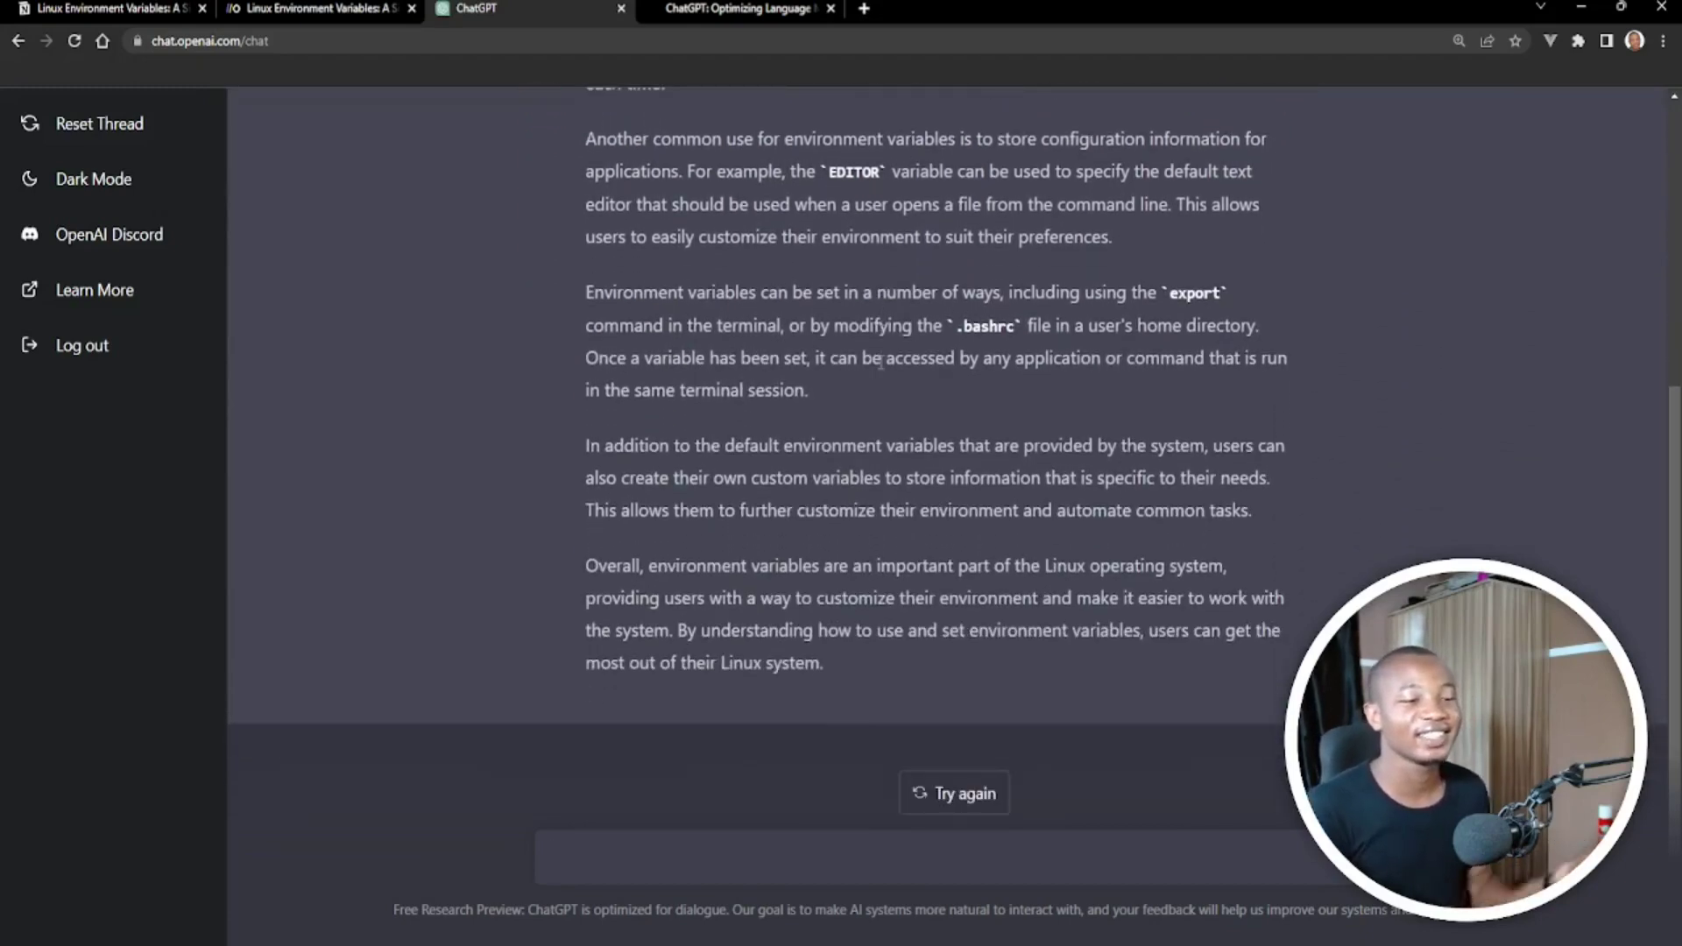
Examine the article generated by ChatGPT and compare its structure and depth with the sections of the onboardbase article
scroll(819, 366, up, 4)
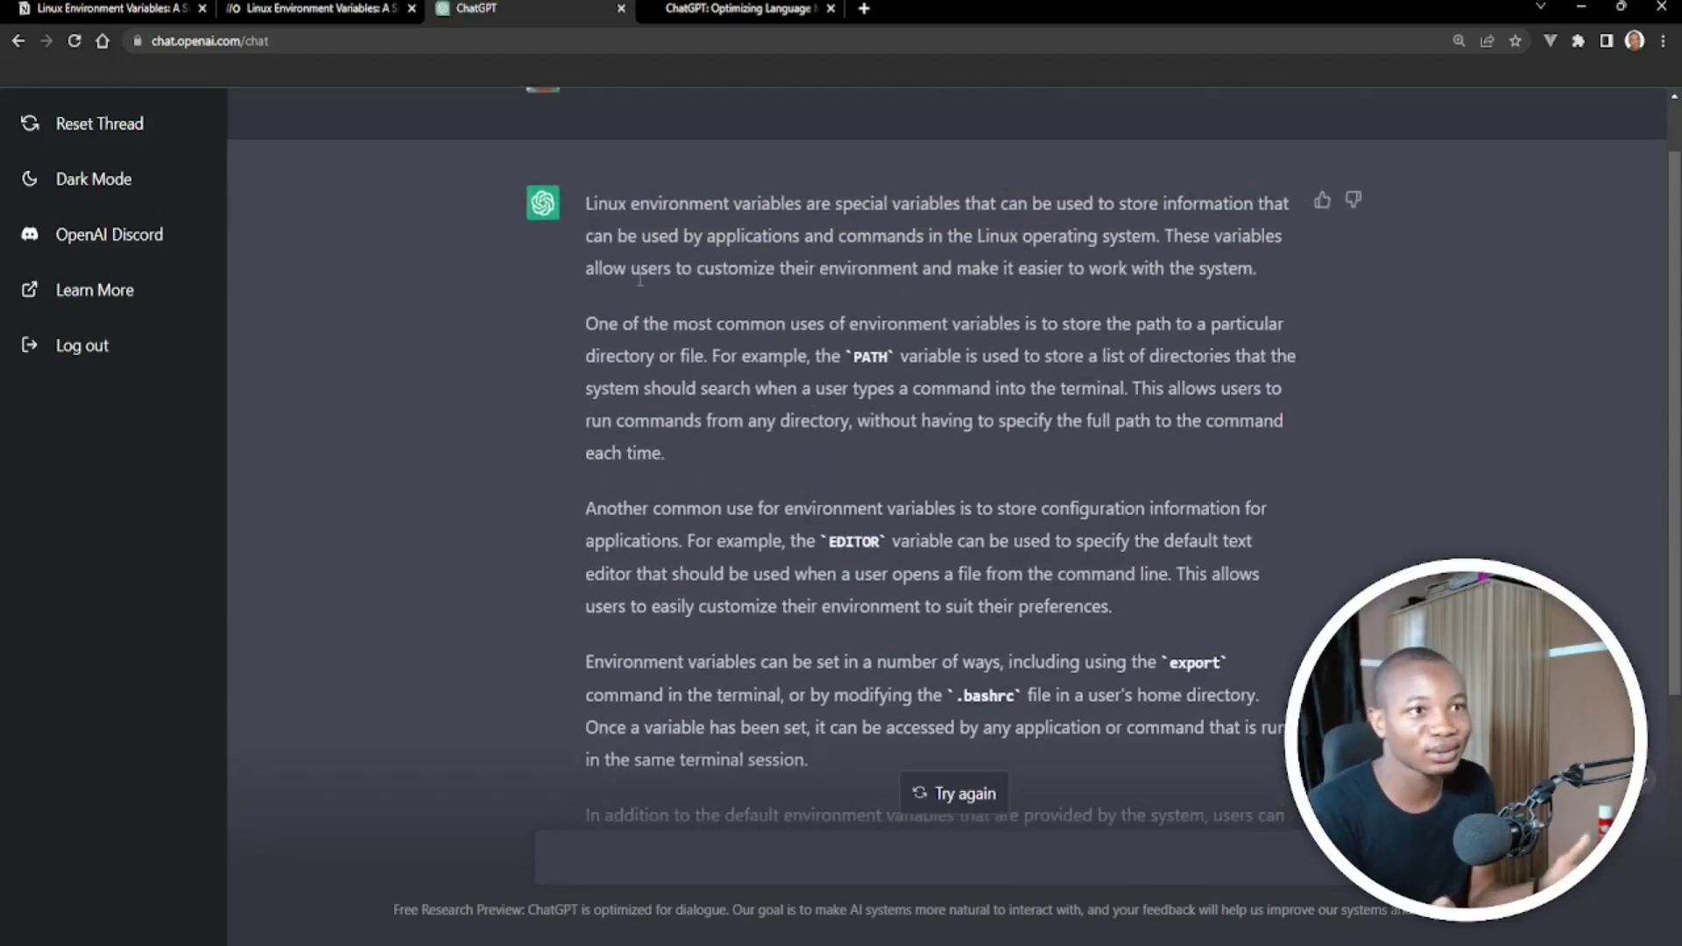
scroll(678, 284, down, 4)
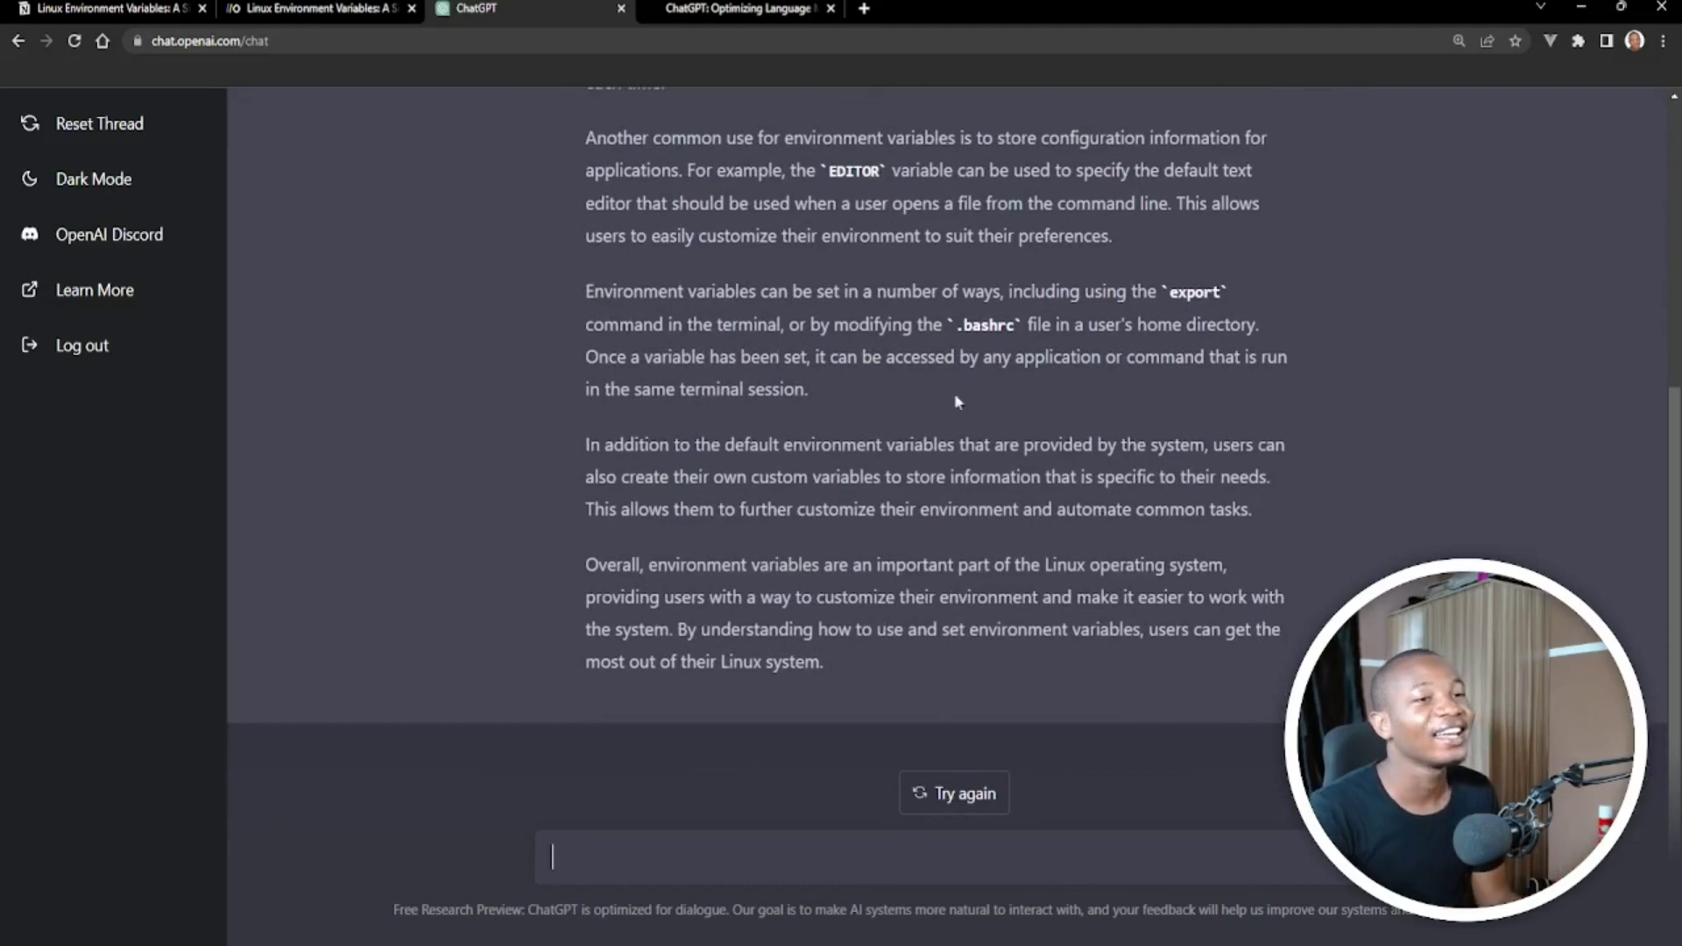
scroll(1013, 393, up, 2)
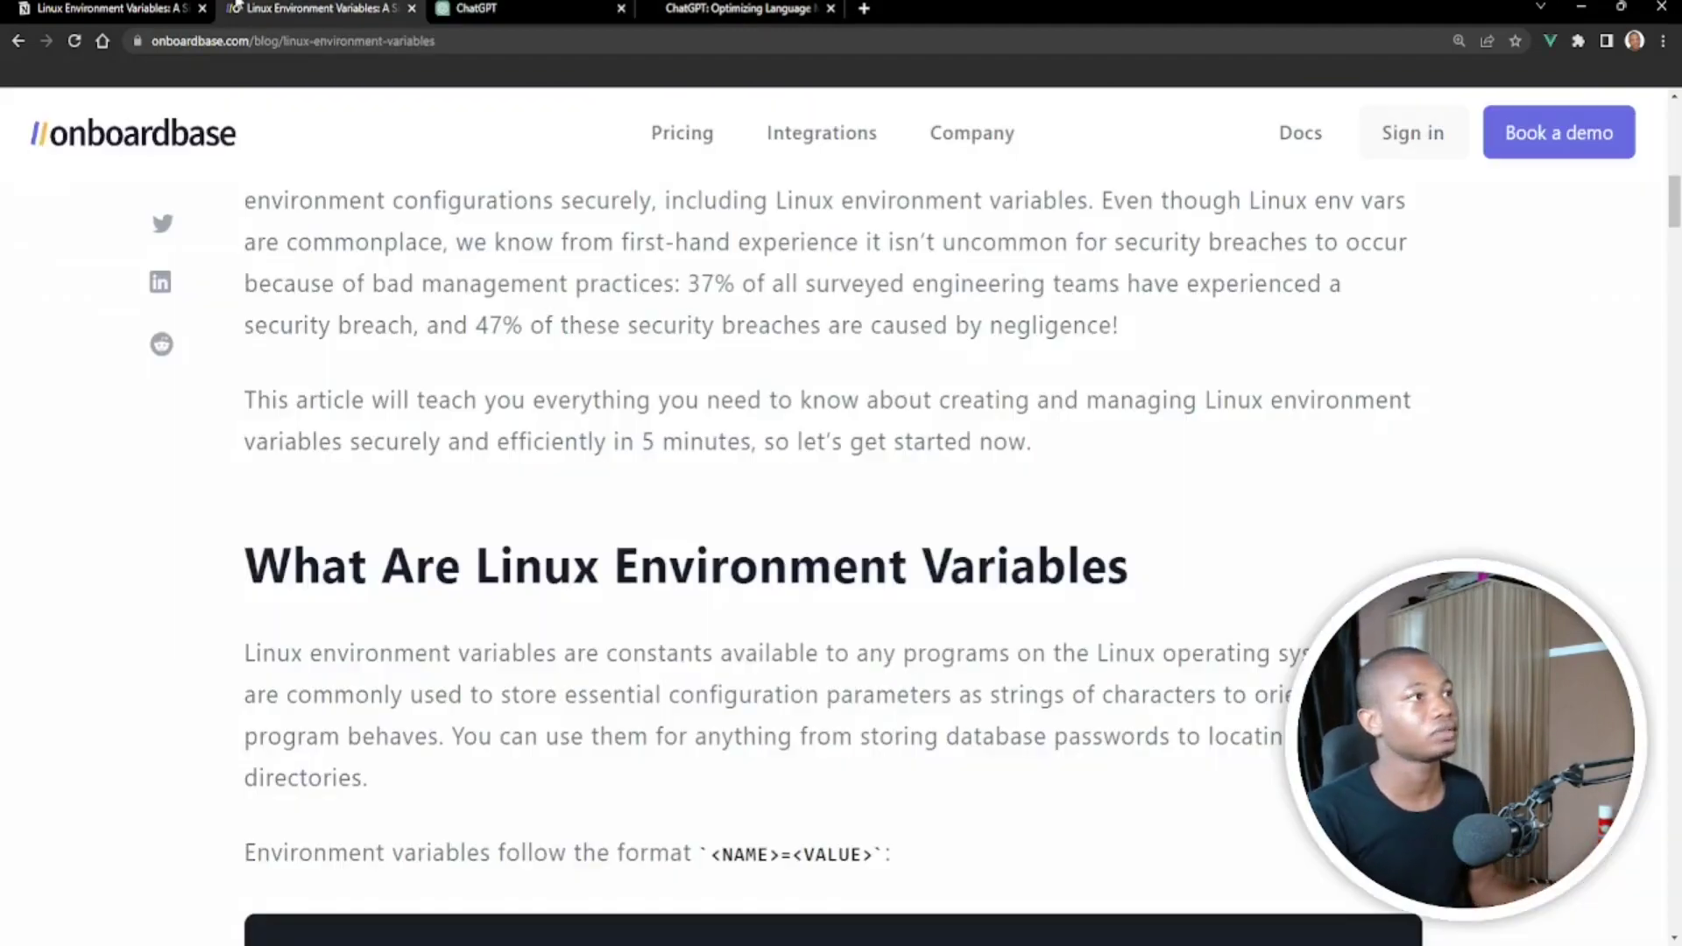
click(311, 9)
scroll(646, 595, down, 5)
scroll(646, 595, down, 8)
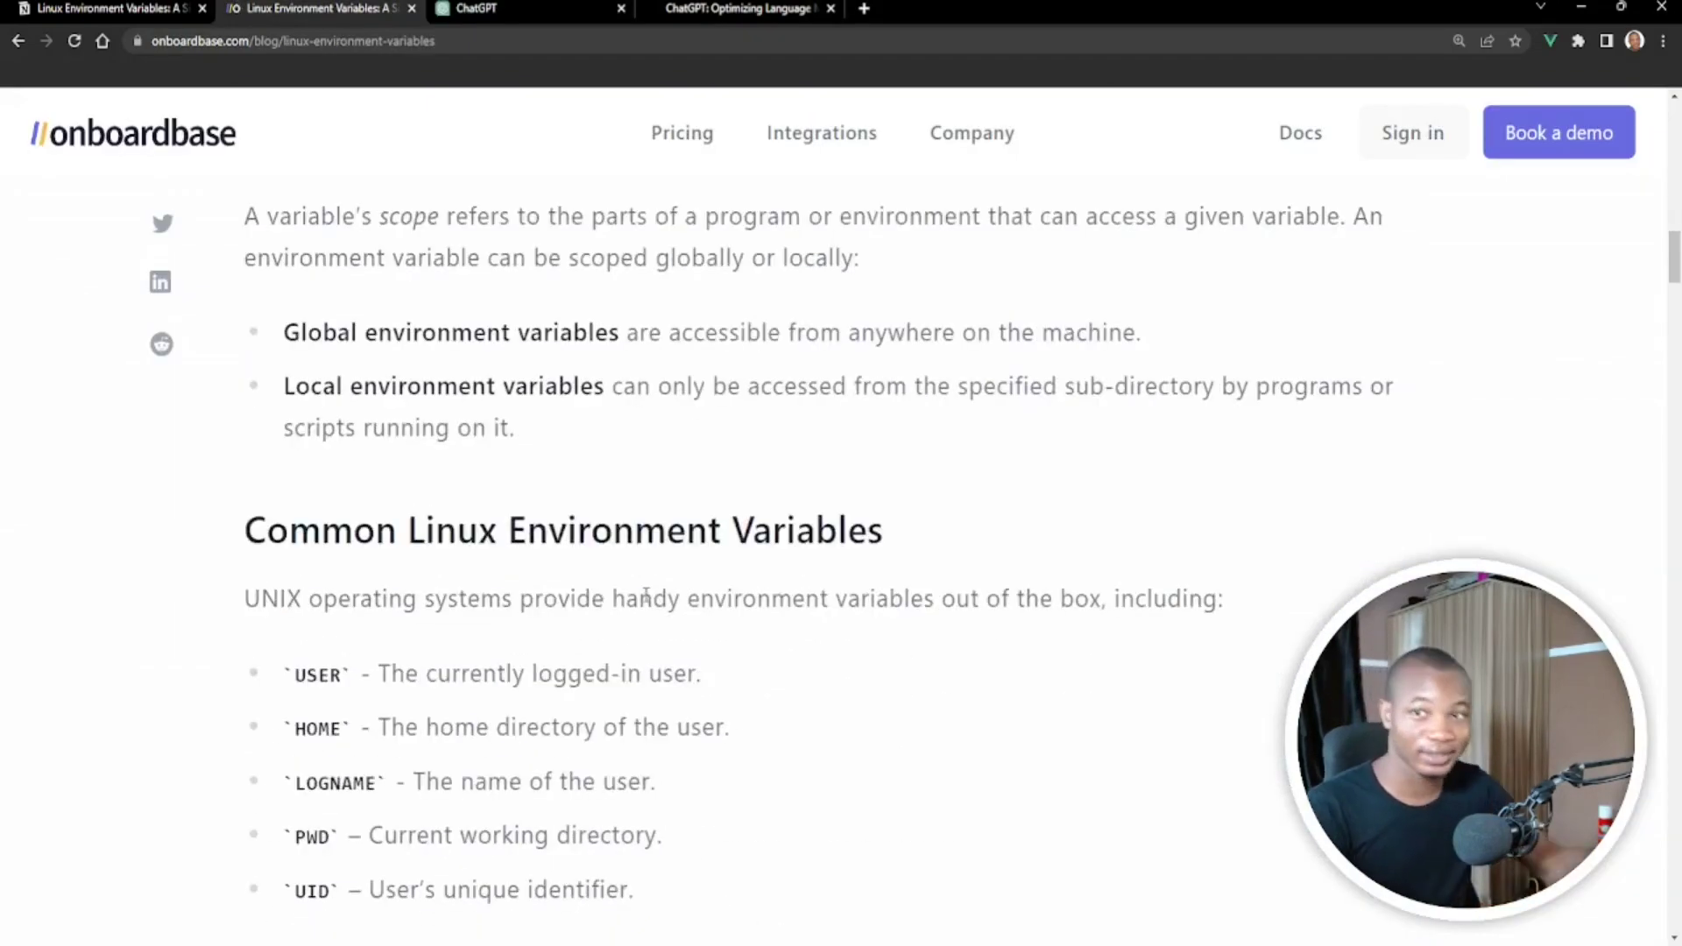
scroll(1237, 467, down, 5)
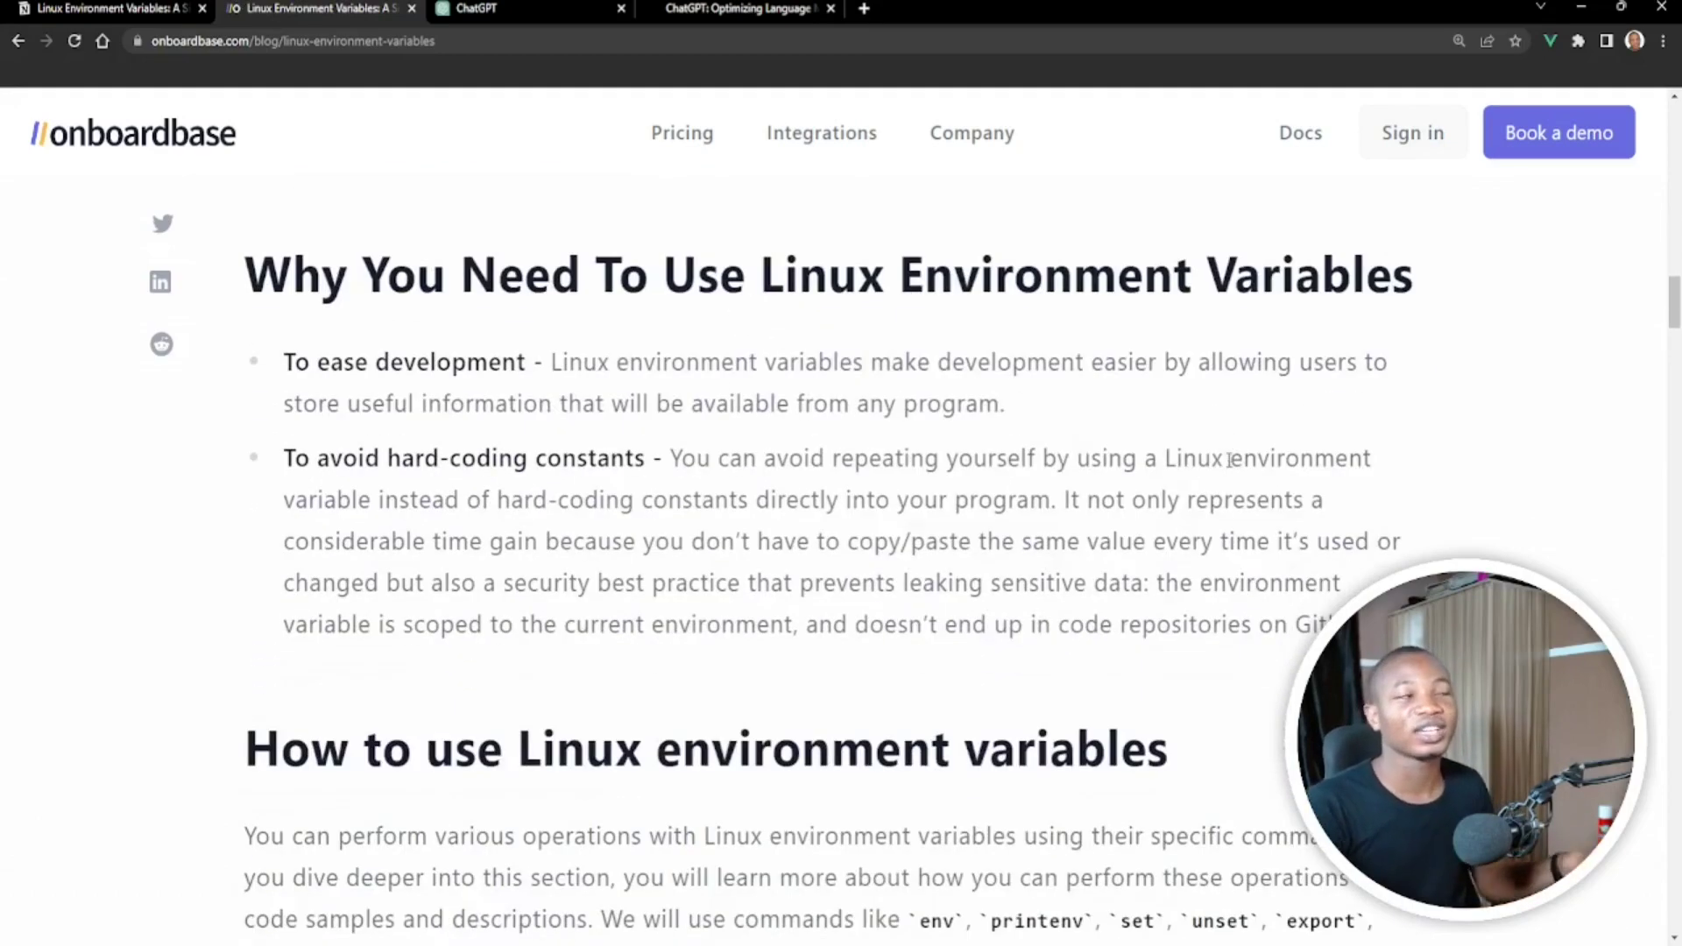
click(526, 9)
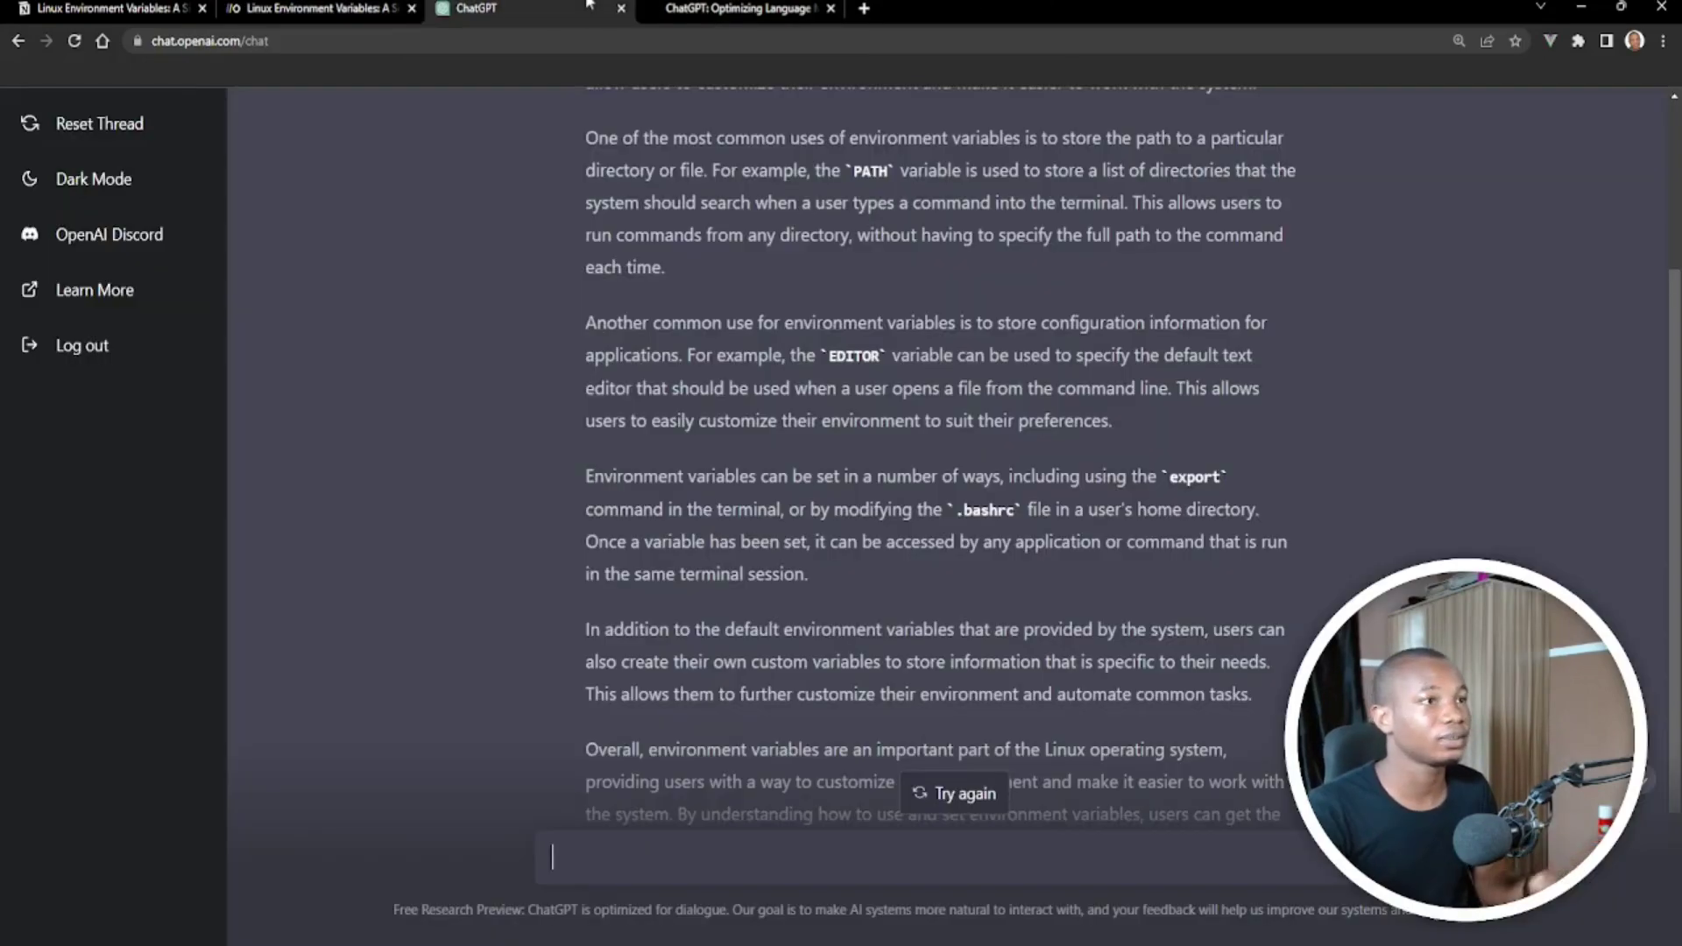
scroll(741, 549, down, 2)
scroll(742, 549, down, 1)
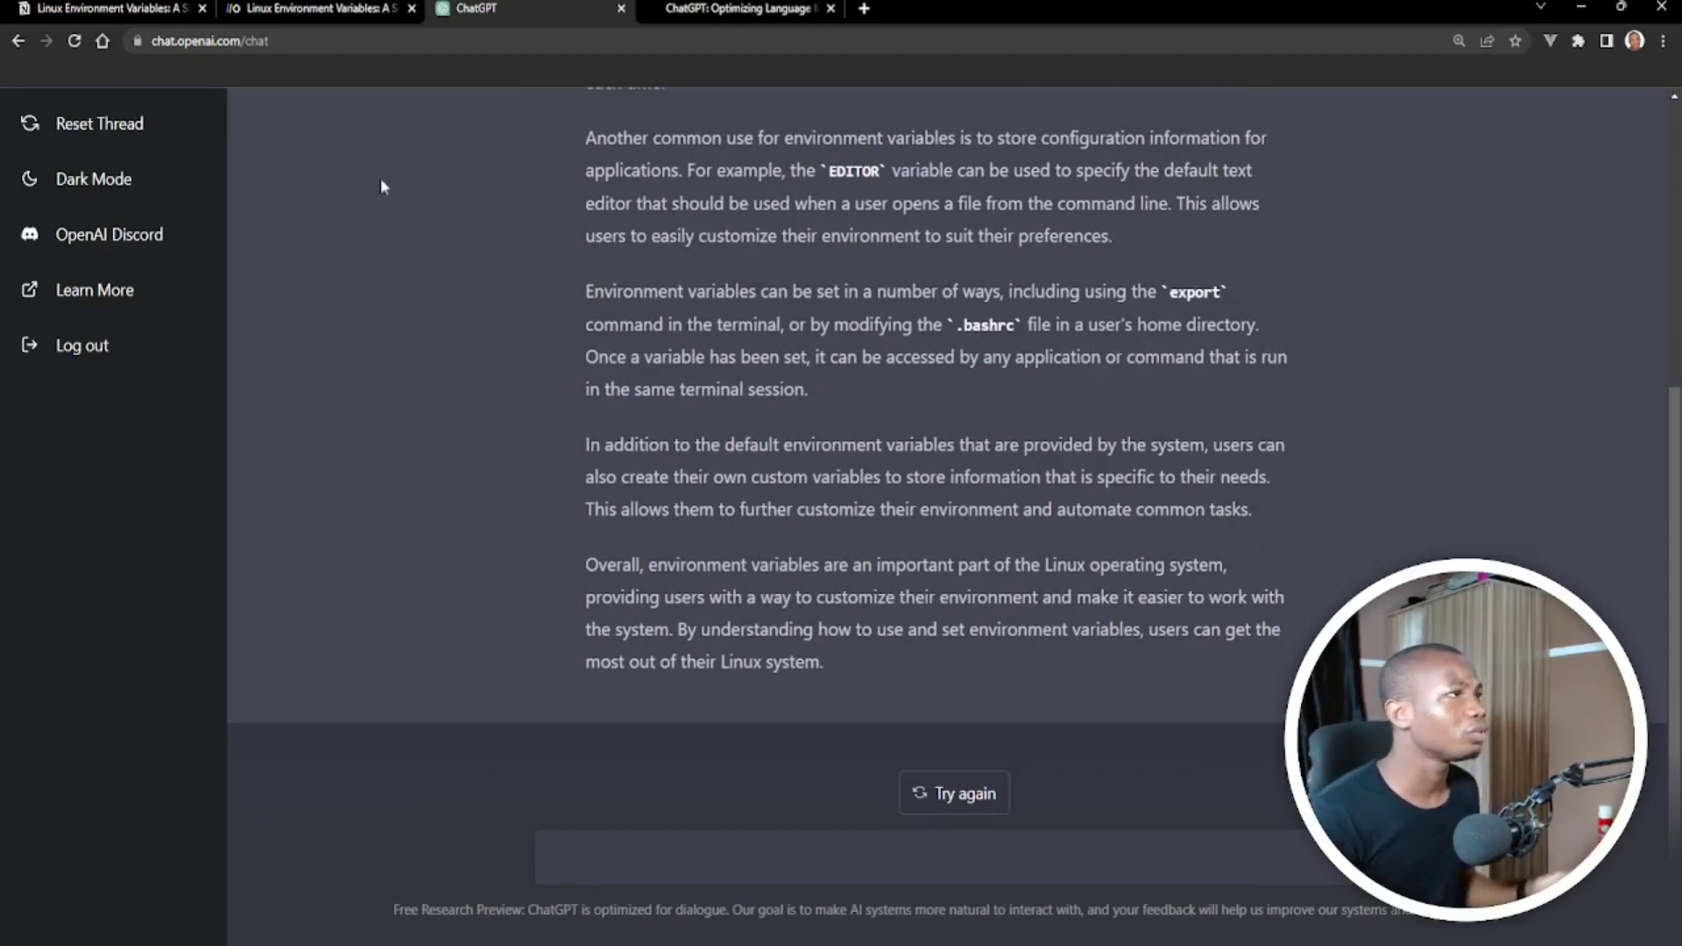
Review the "Introduction With Hook" heading in the Notion outline and skim the code examples in the onboardbase article
click(132, 9)
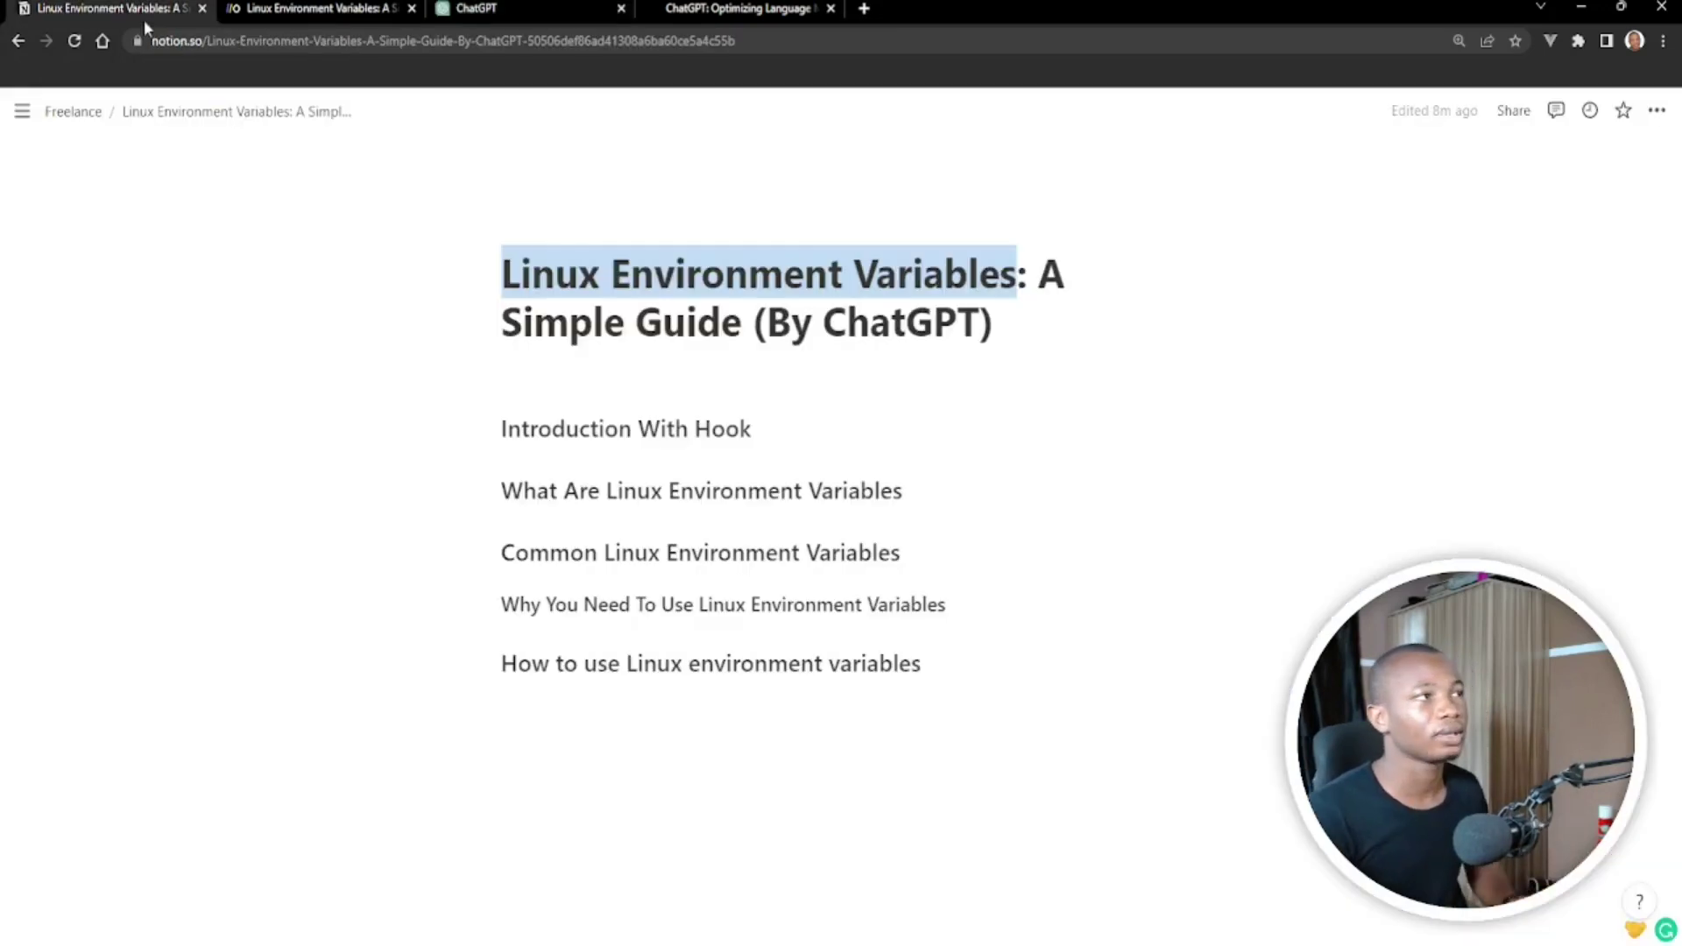
click(495, 416)
key(Escape)
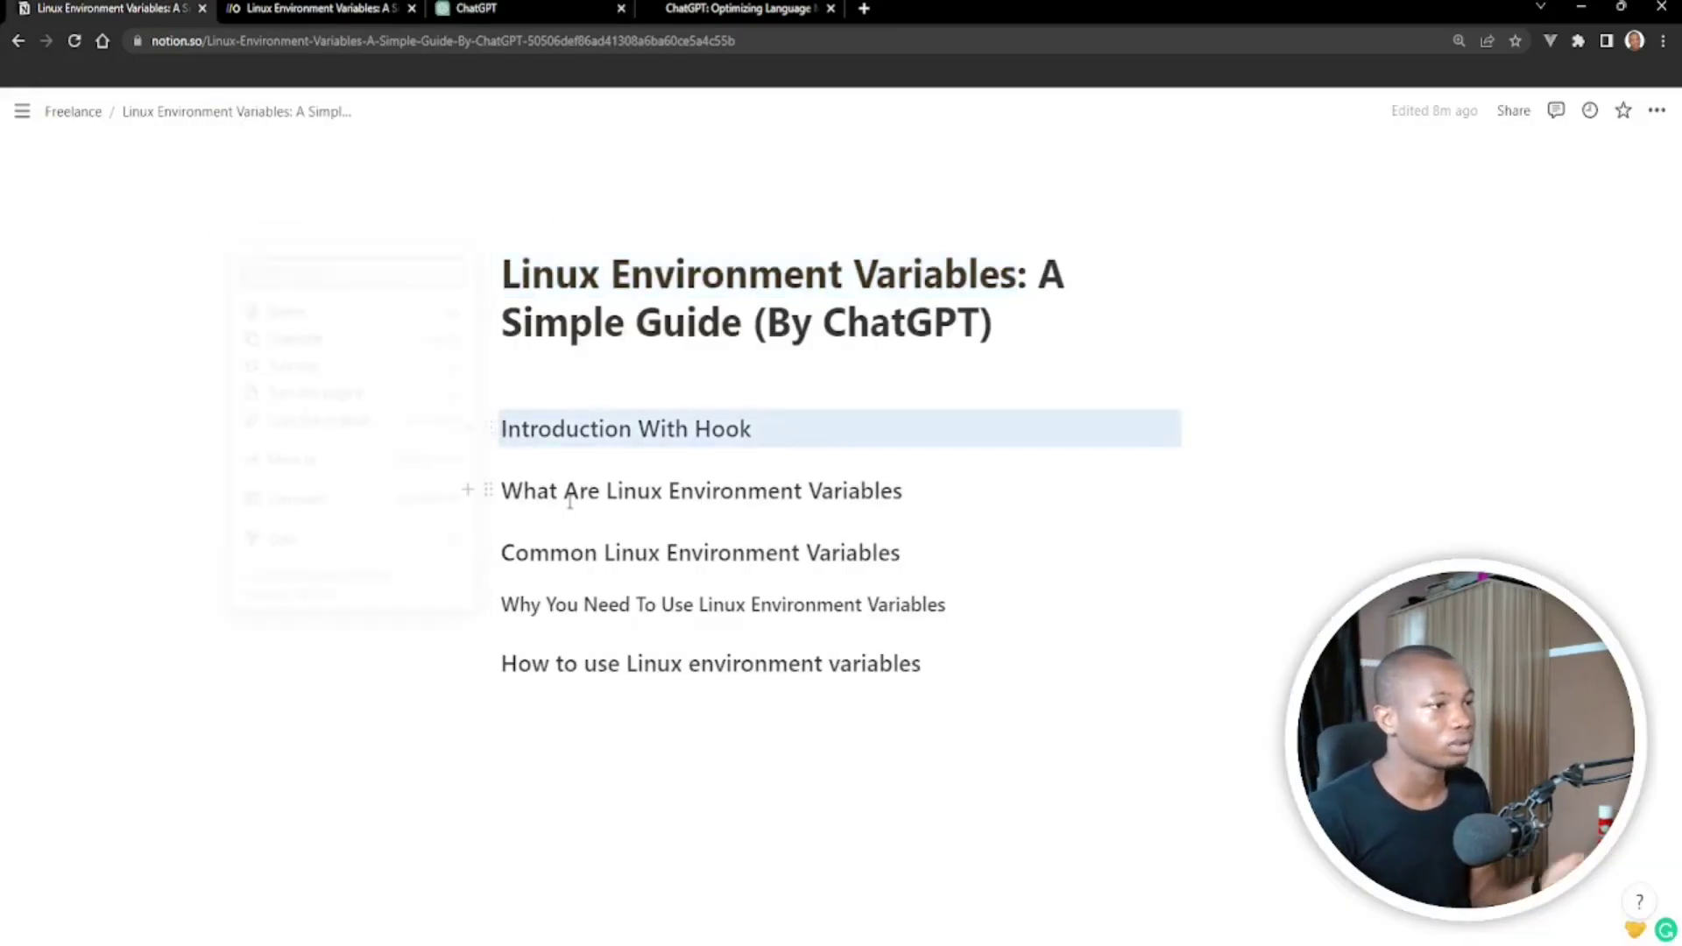
drag(500, 428, 868, 428)
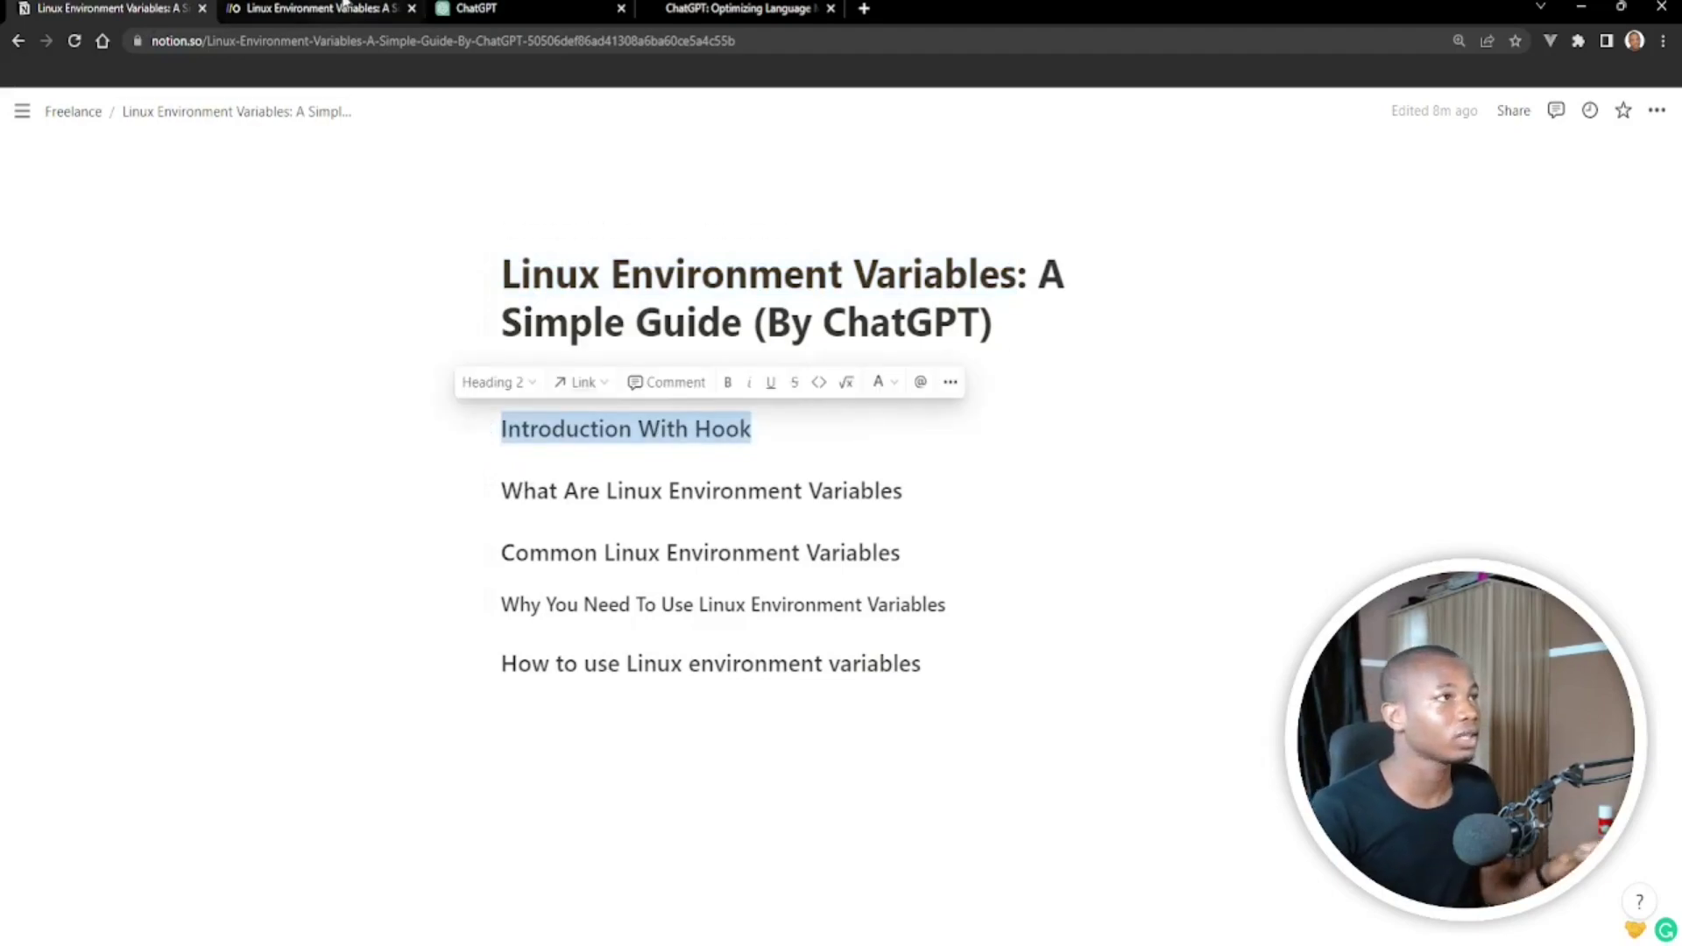
click(343, 9)
scroll(725, 566, down, 20)
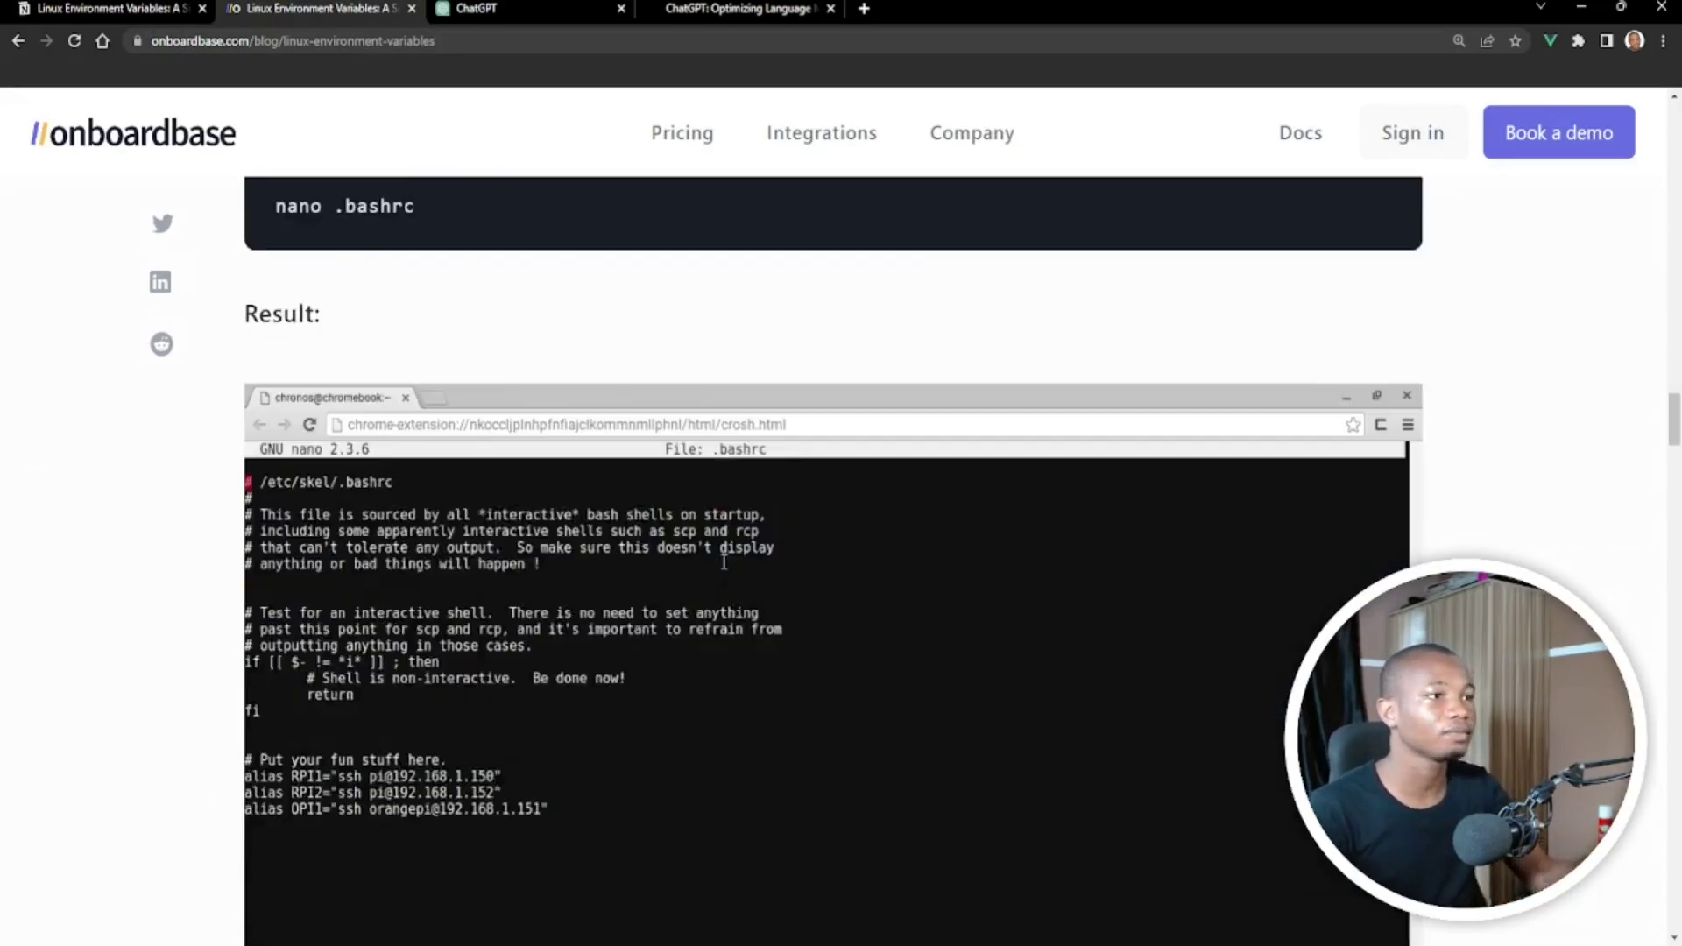
scroll(725, 563, down, 5)
click(134, 18)
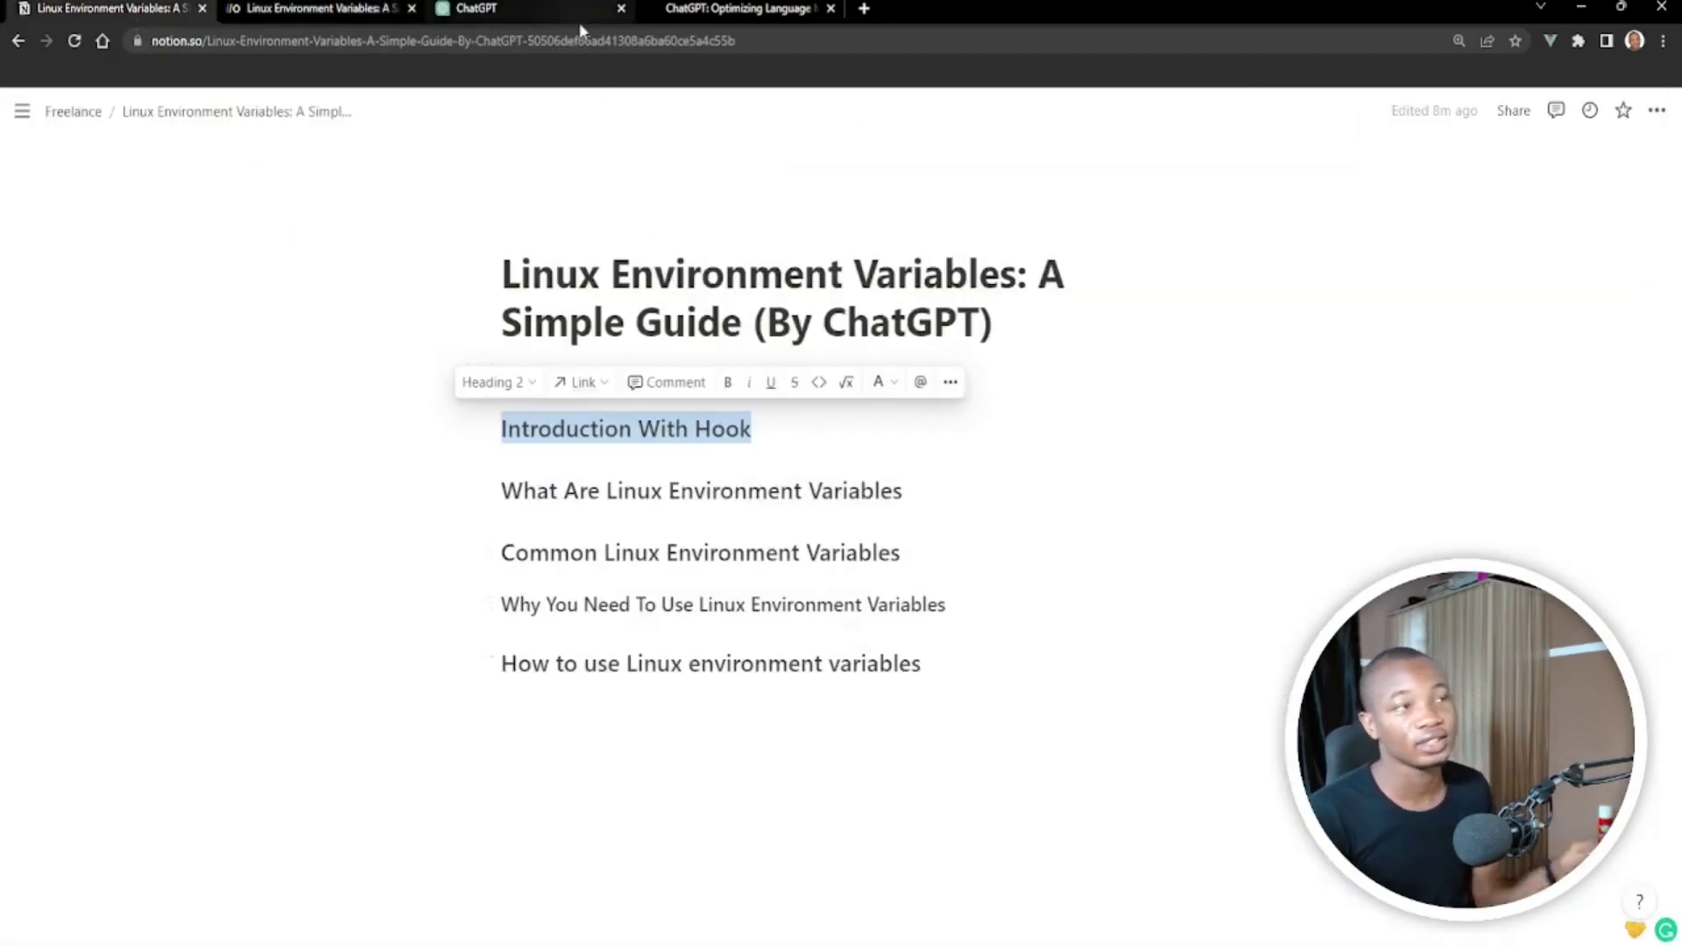
click(752, 428)
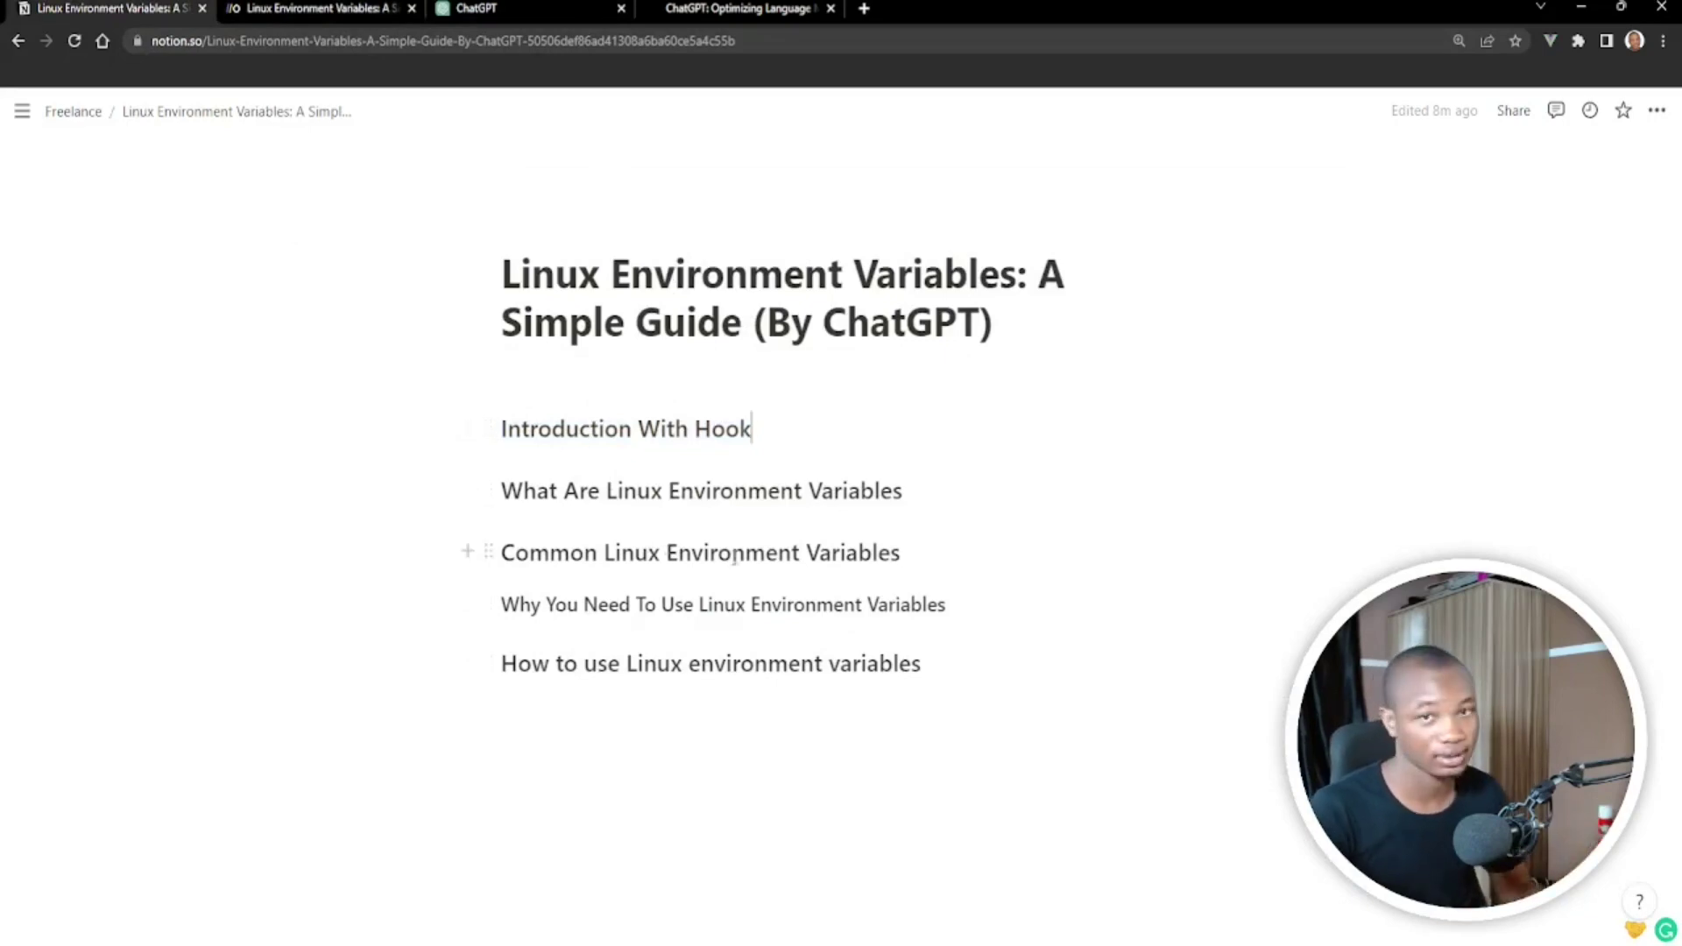
Switch to ChatGPT and submit the prompt "Write a good hook for an article on Linux Environment Variables"
click(555, 13)
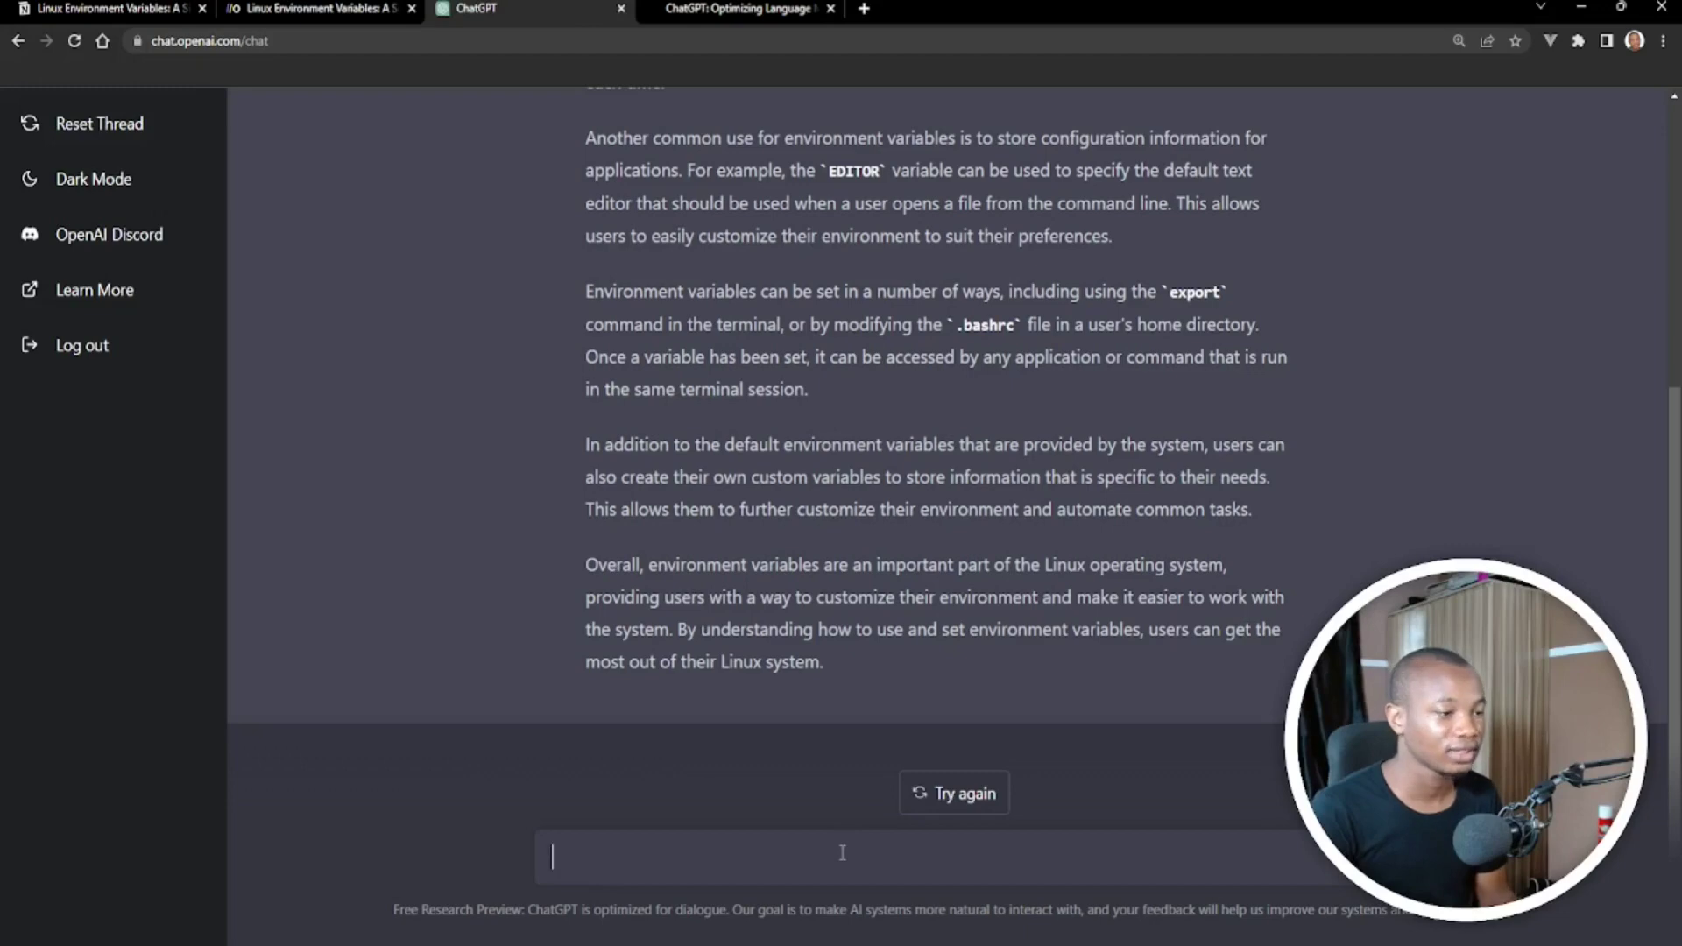
text(Wr)
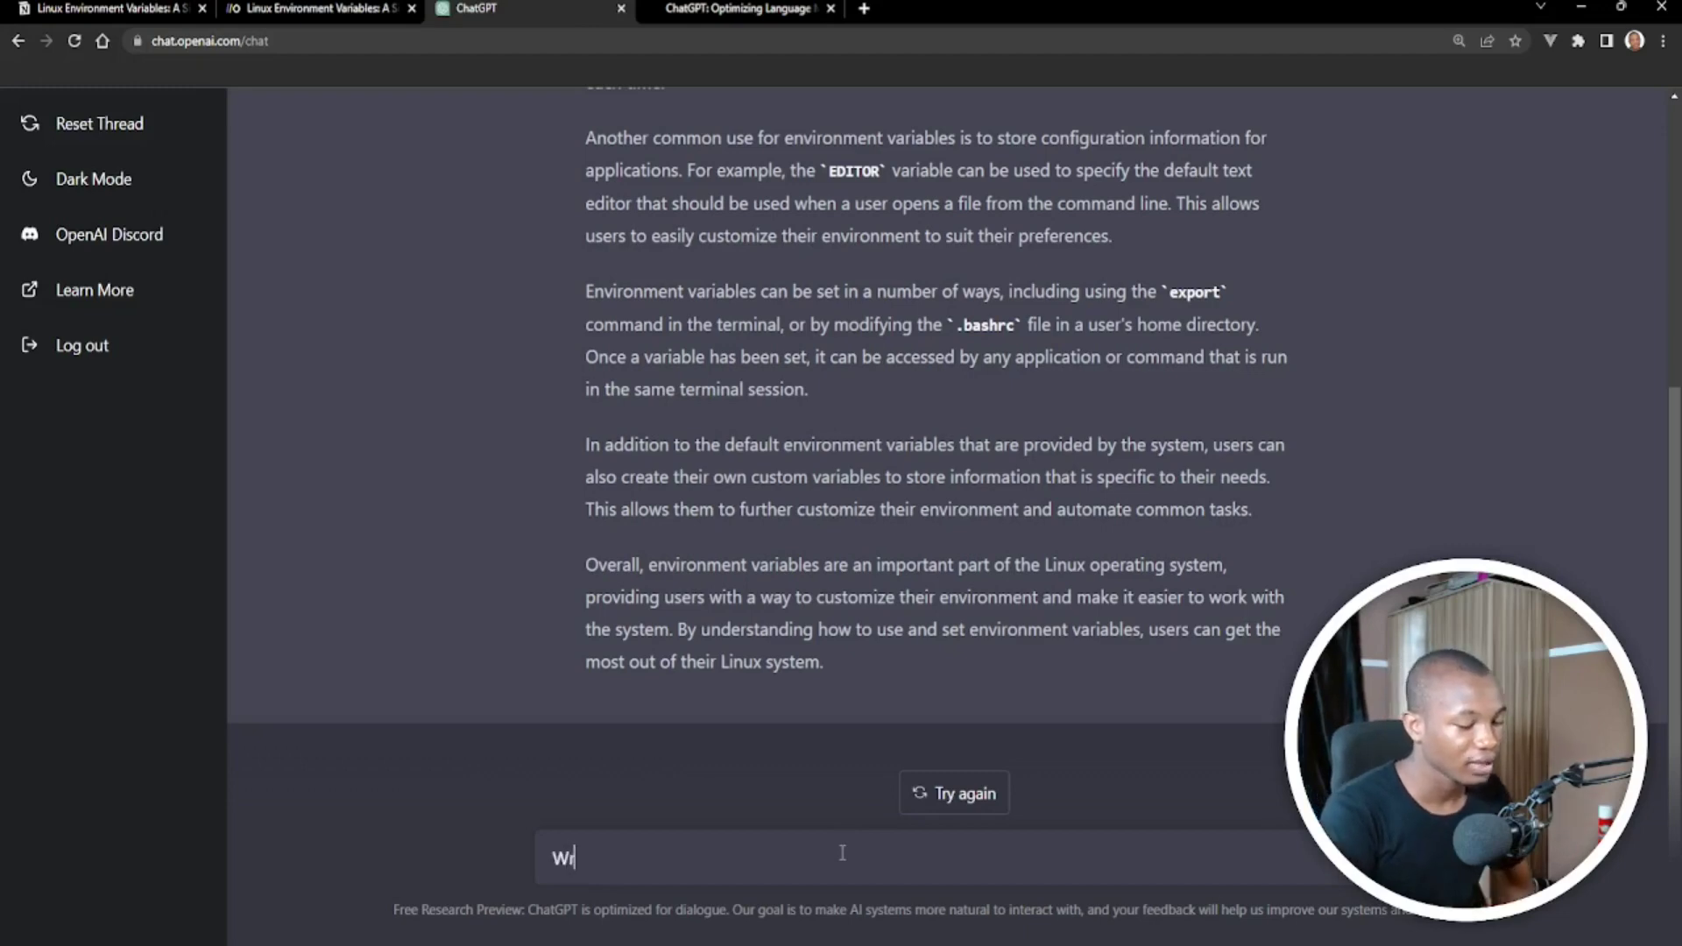
text(ite a )
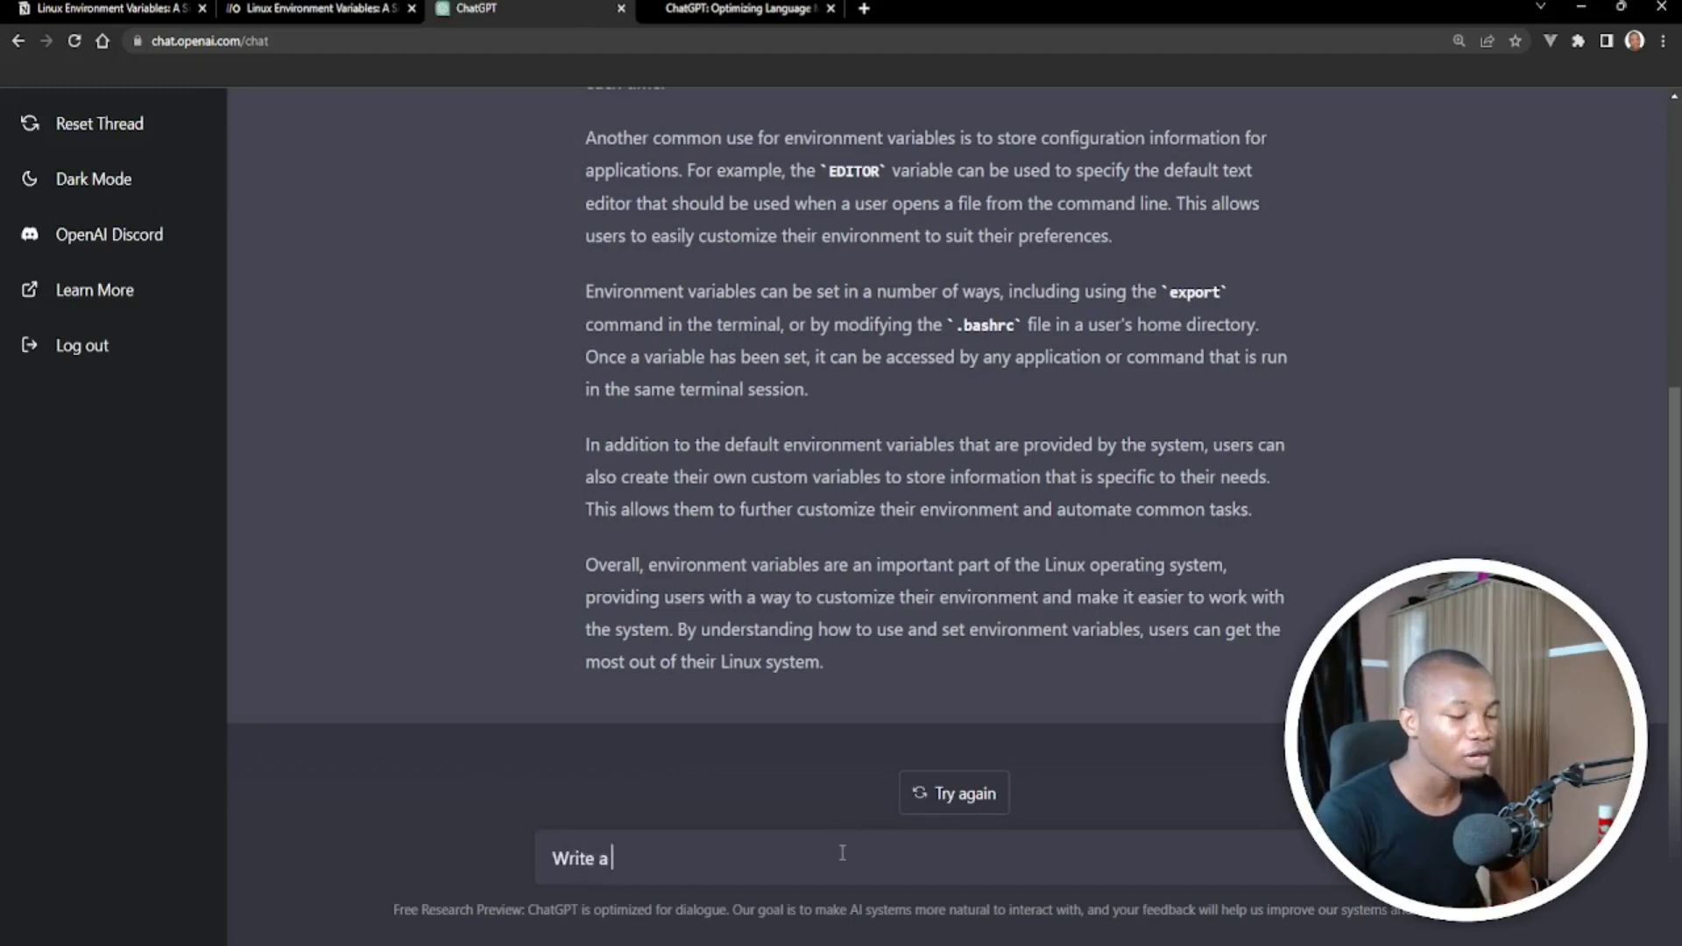
text(good )
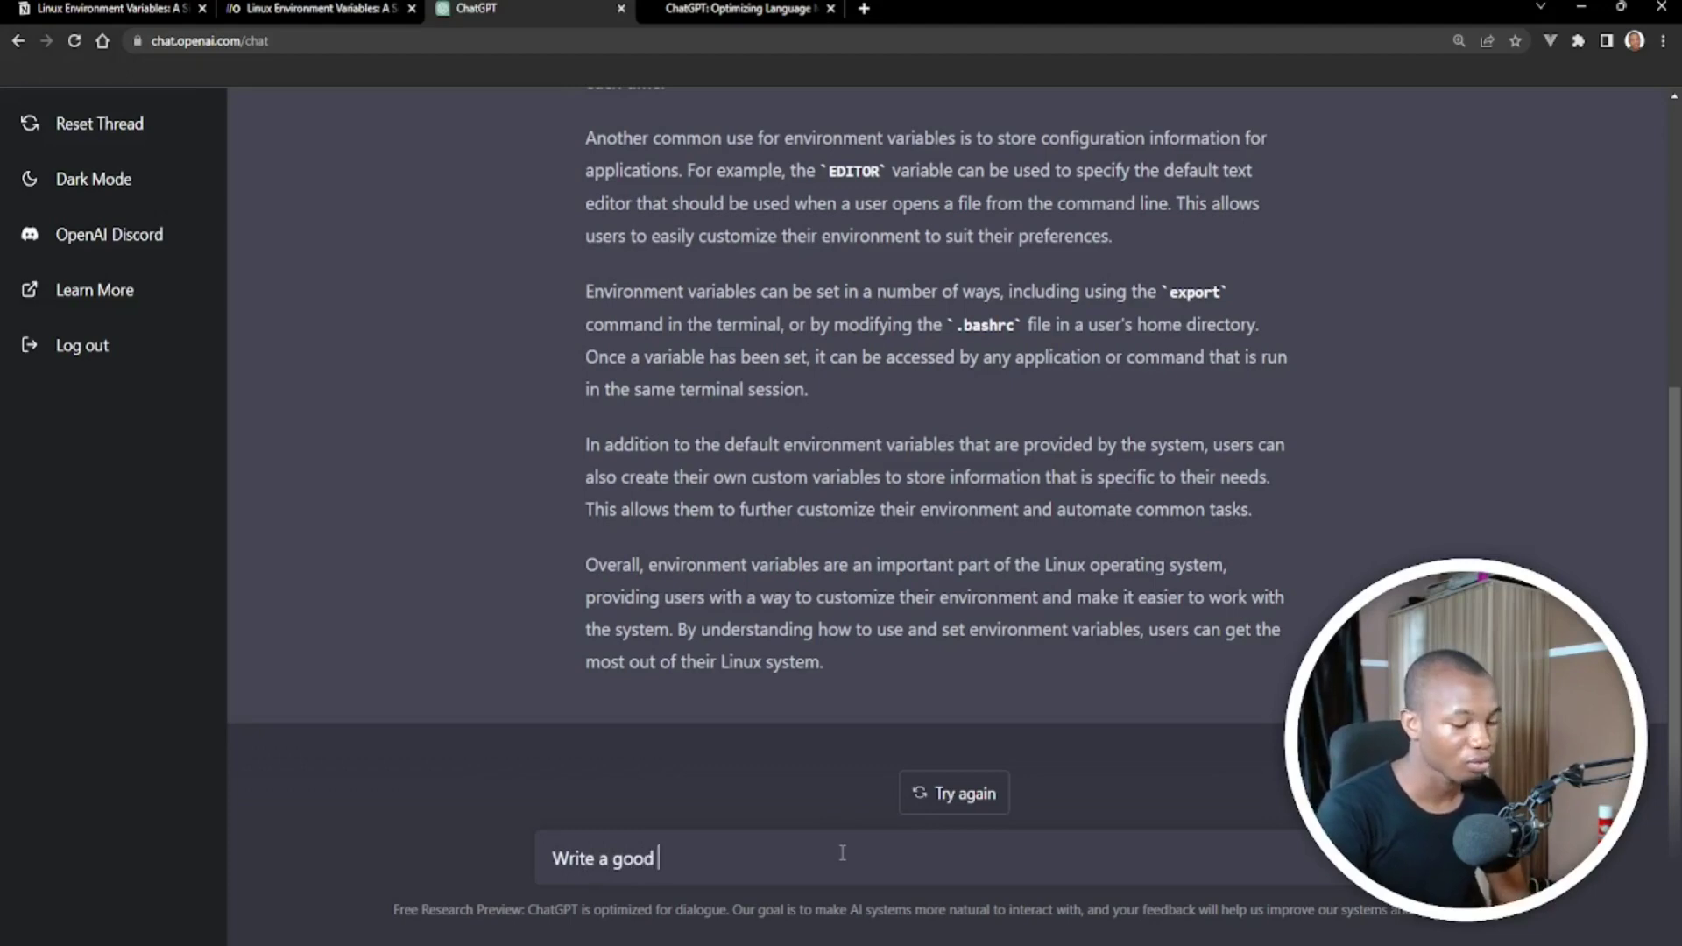
text(hook)
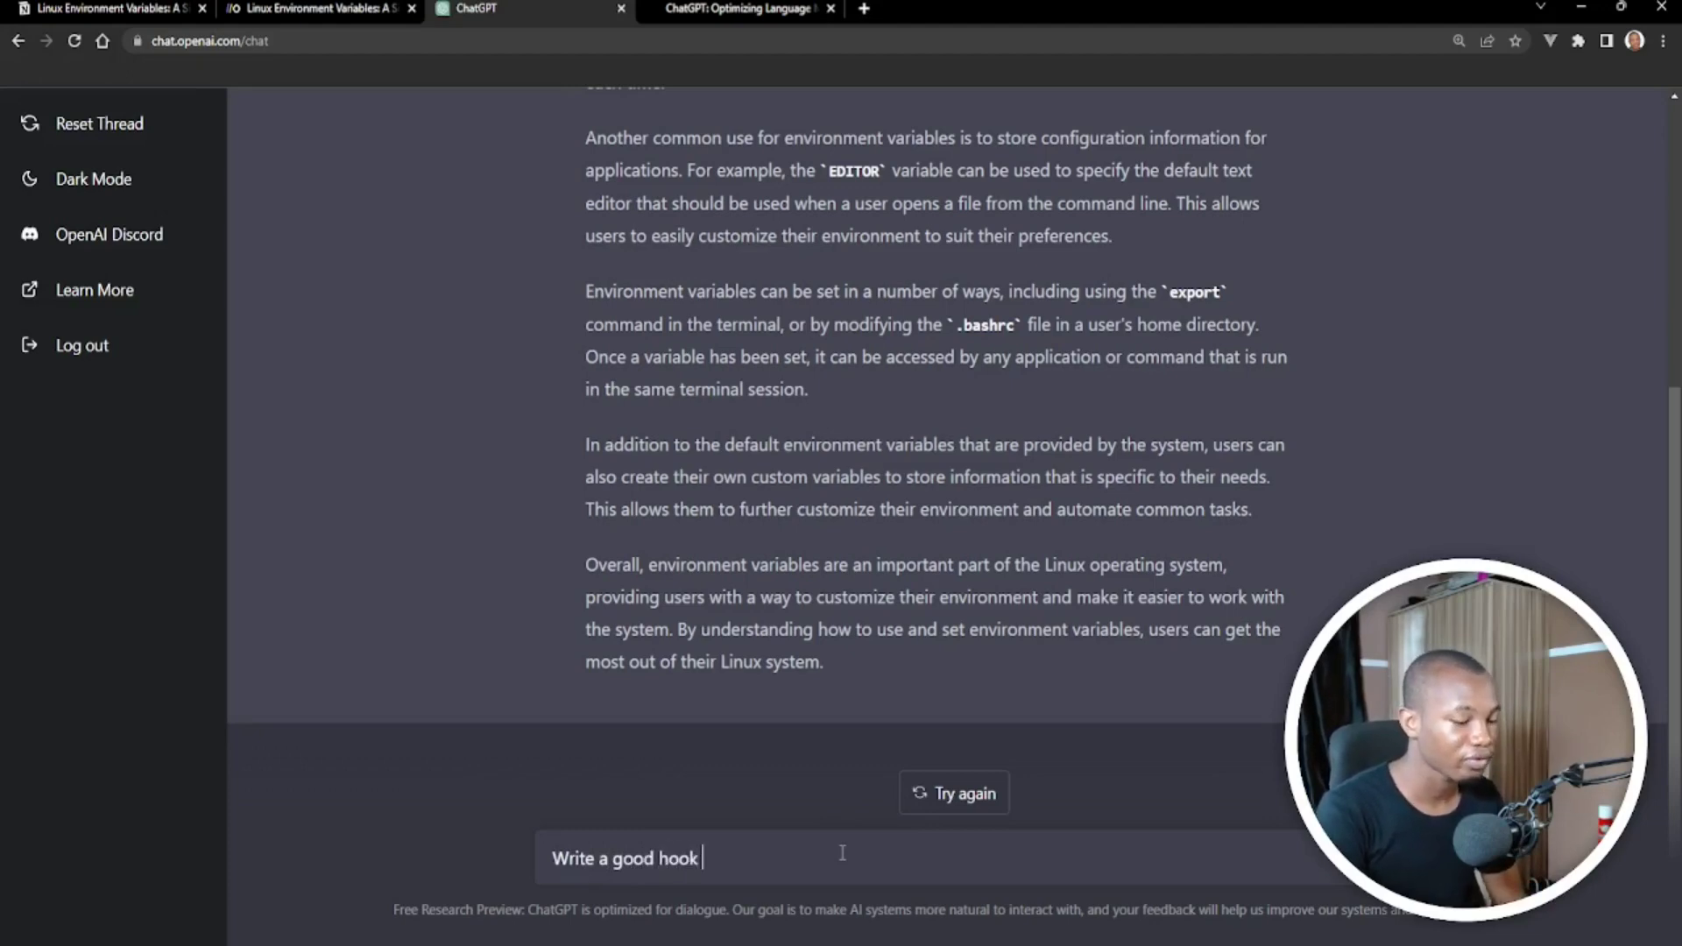
text( for an)
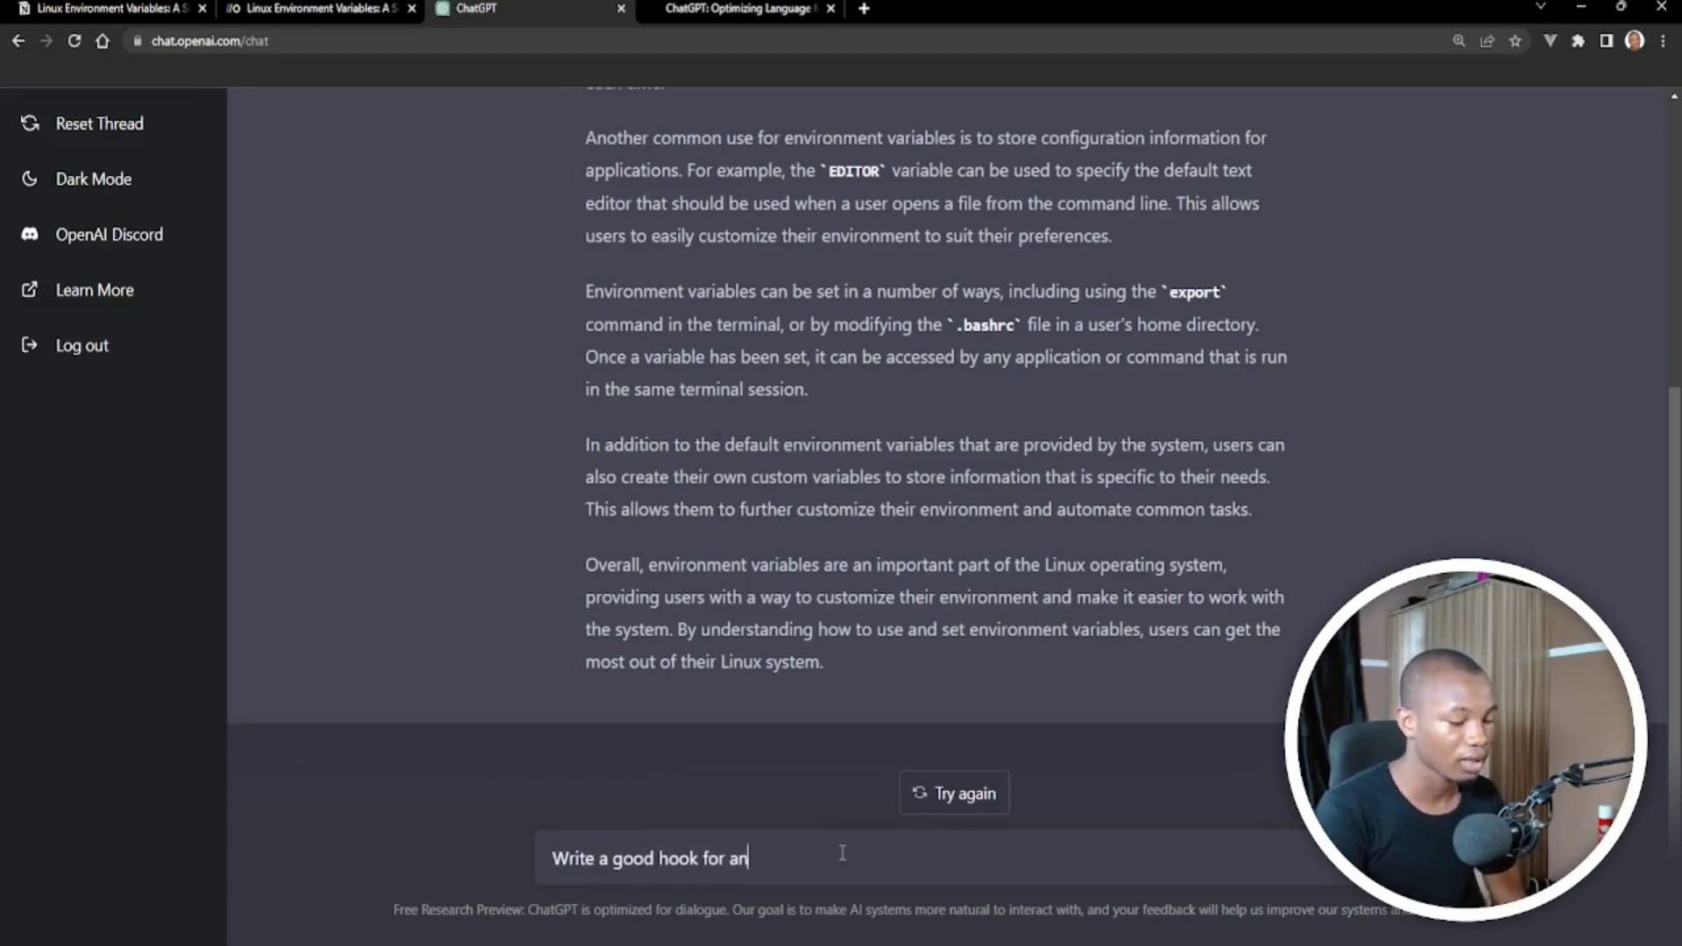
text( art)
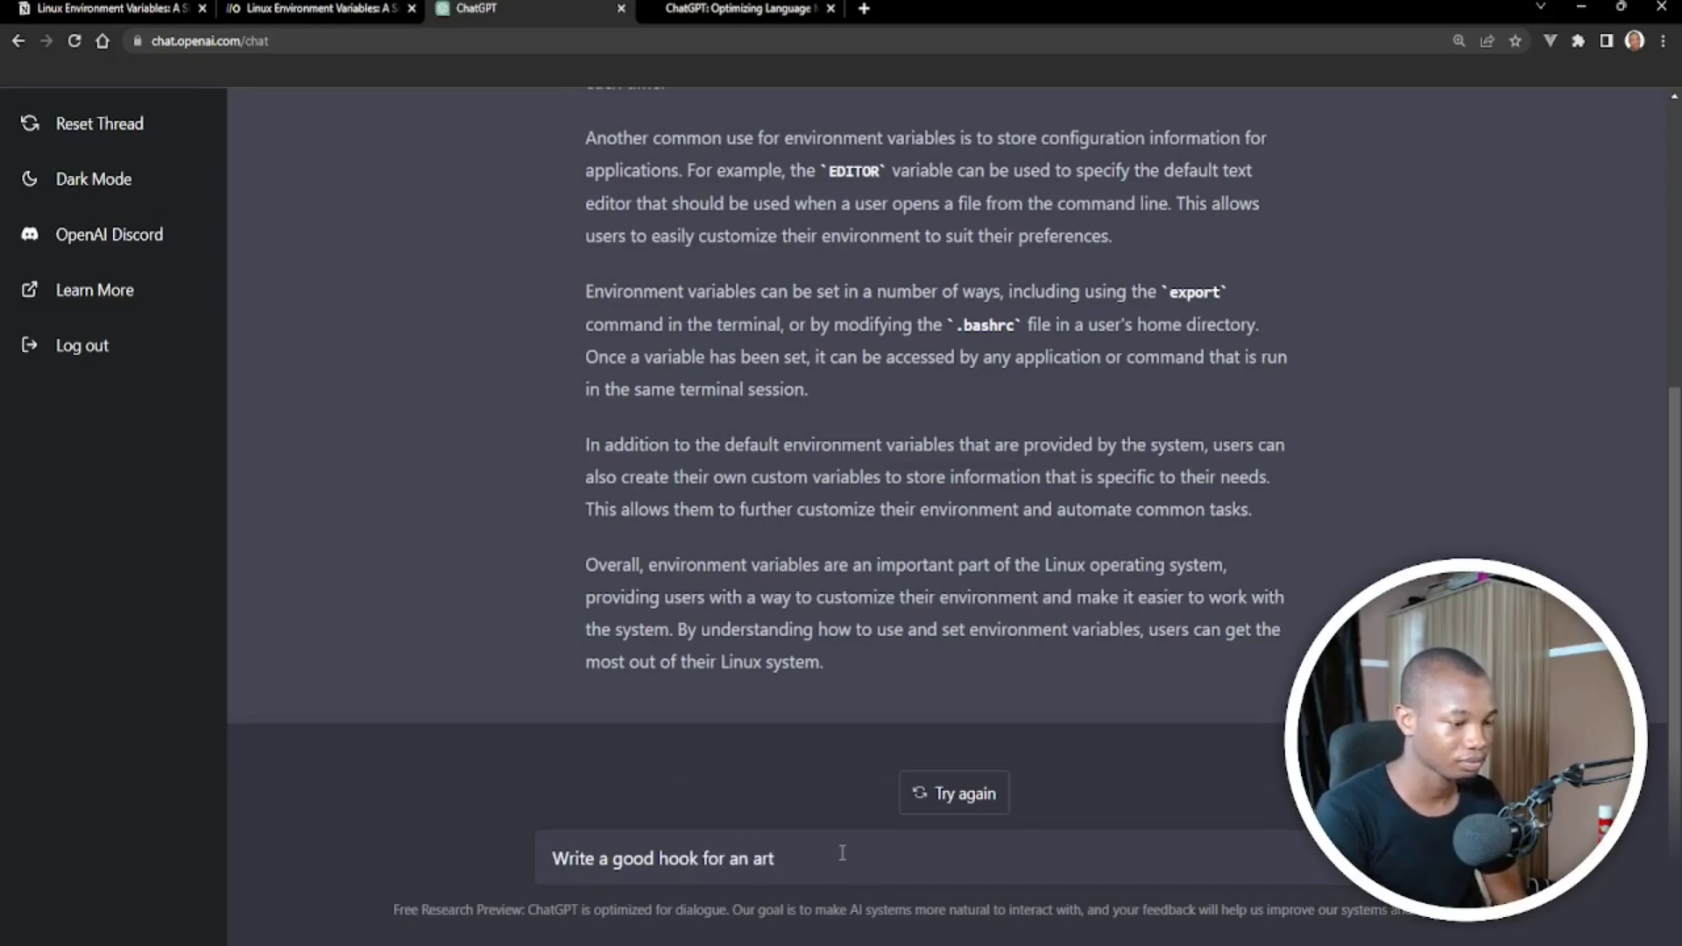
text(icle on)
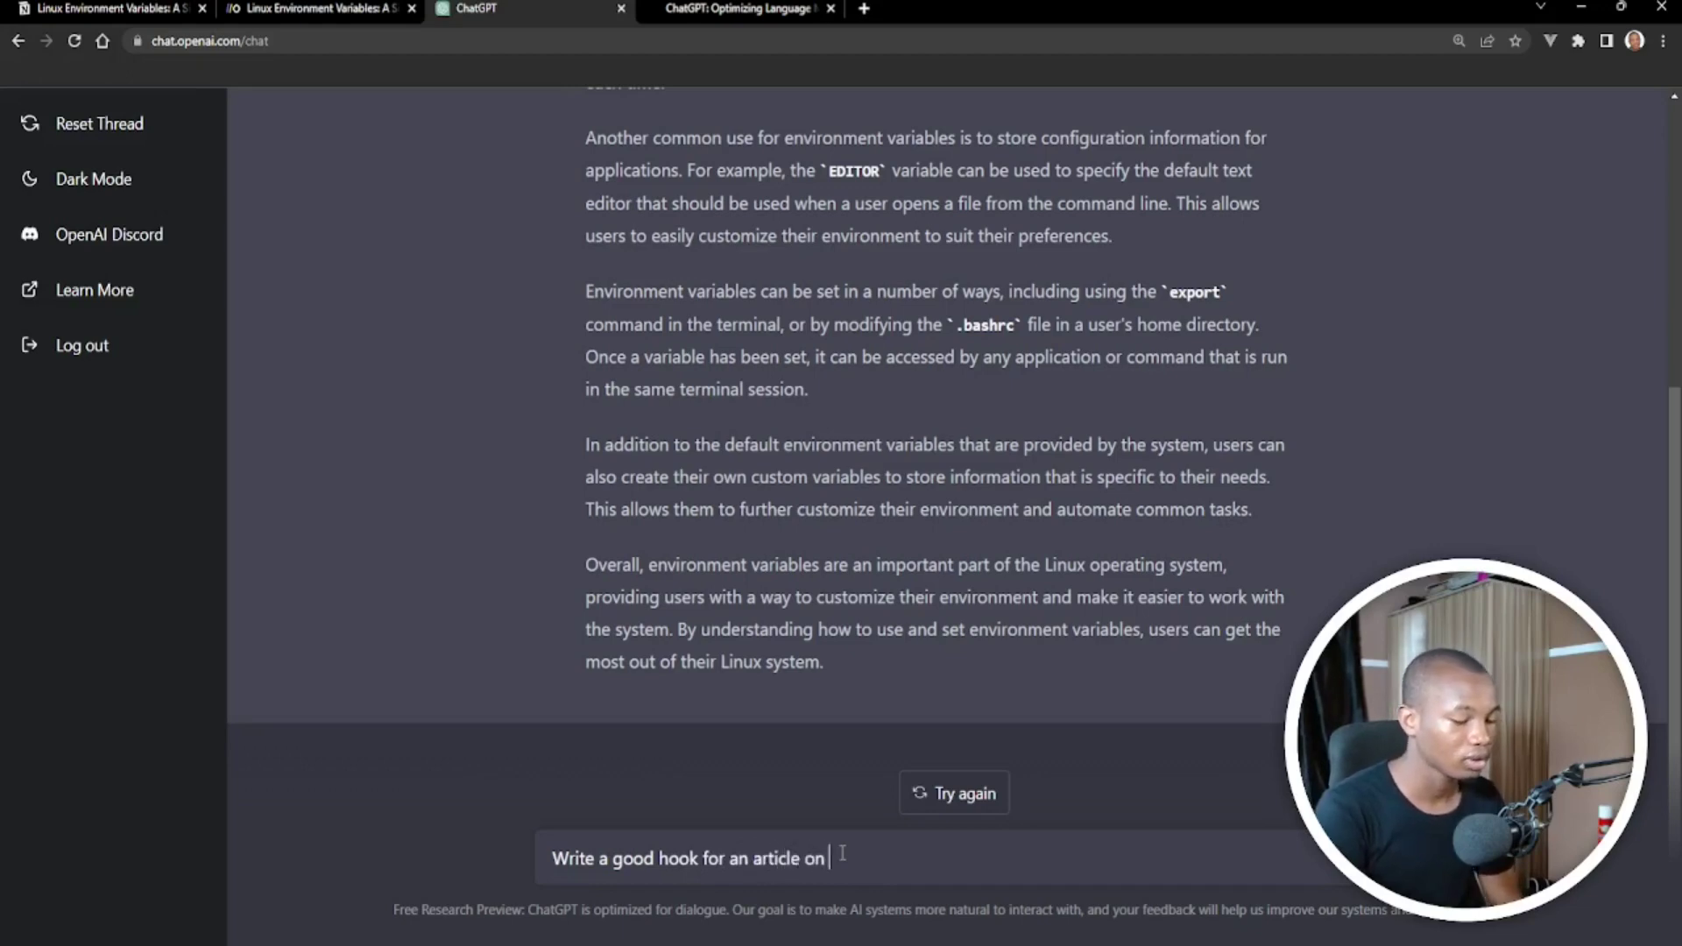
text(Linux Environment Variables)
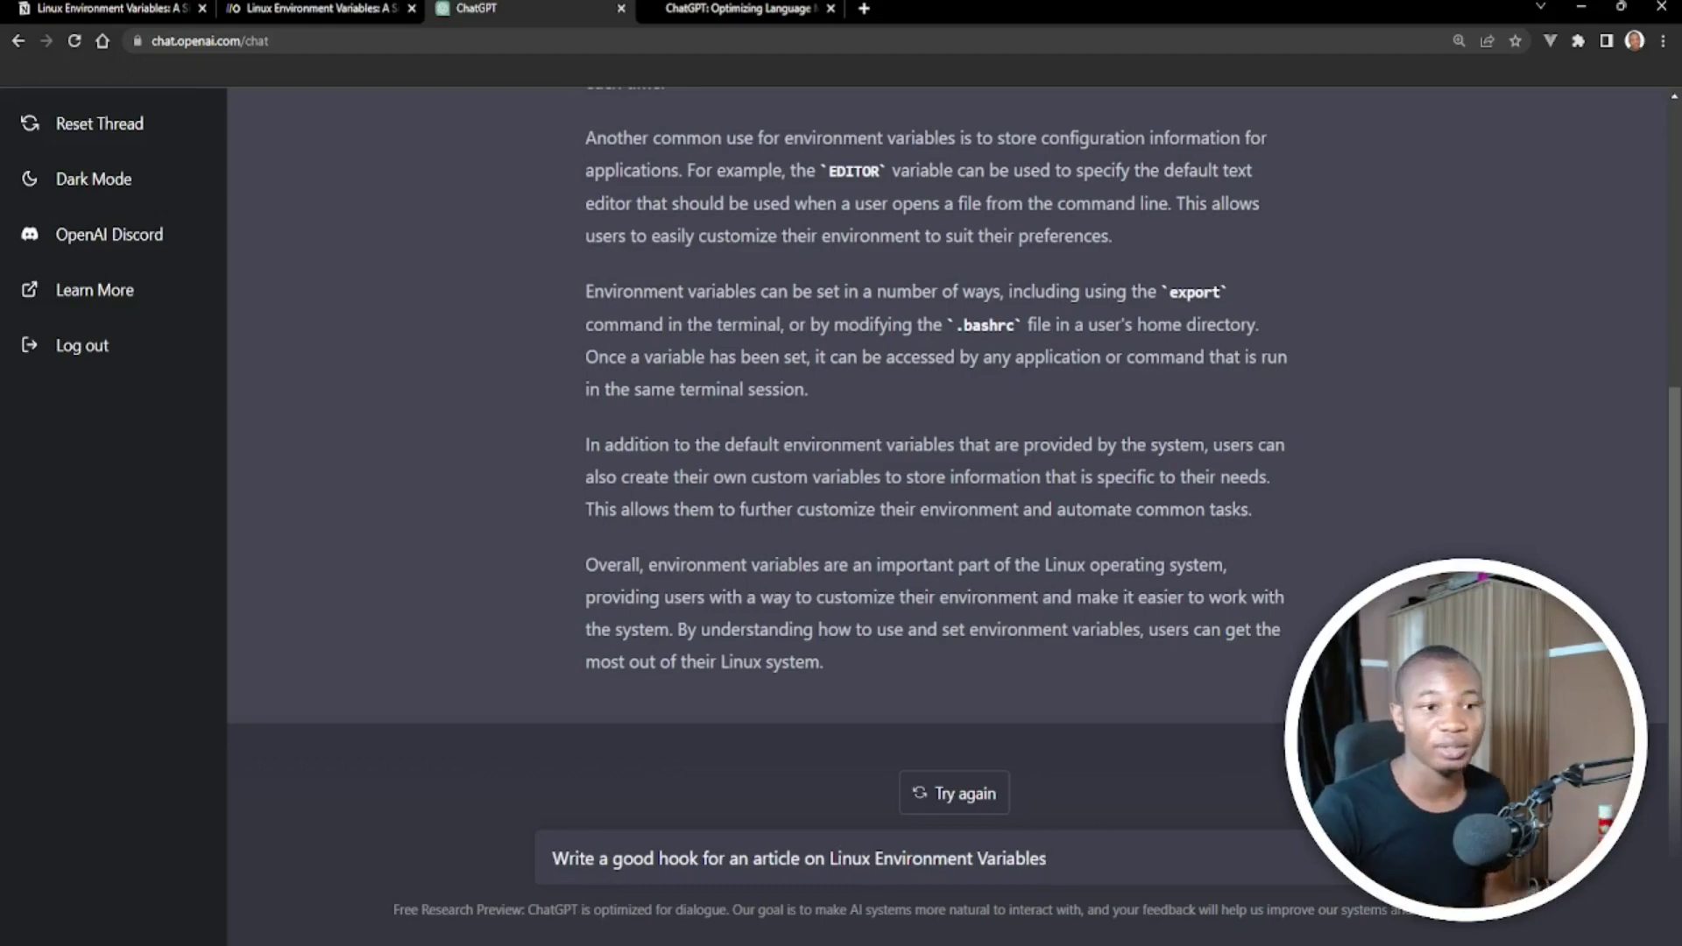
key(Return)
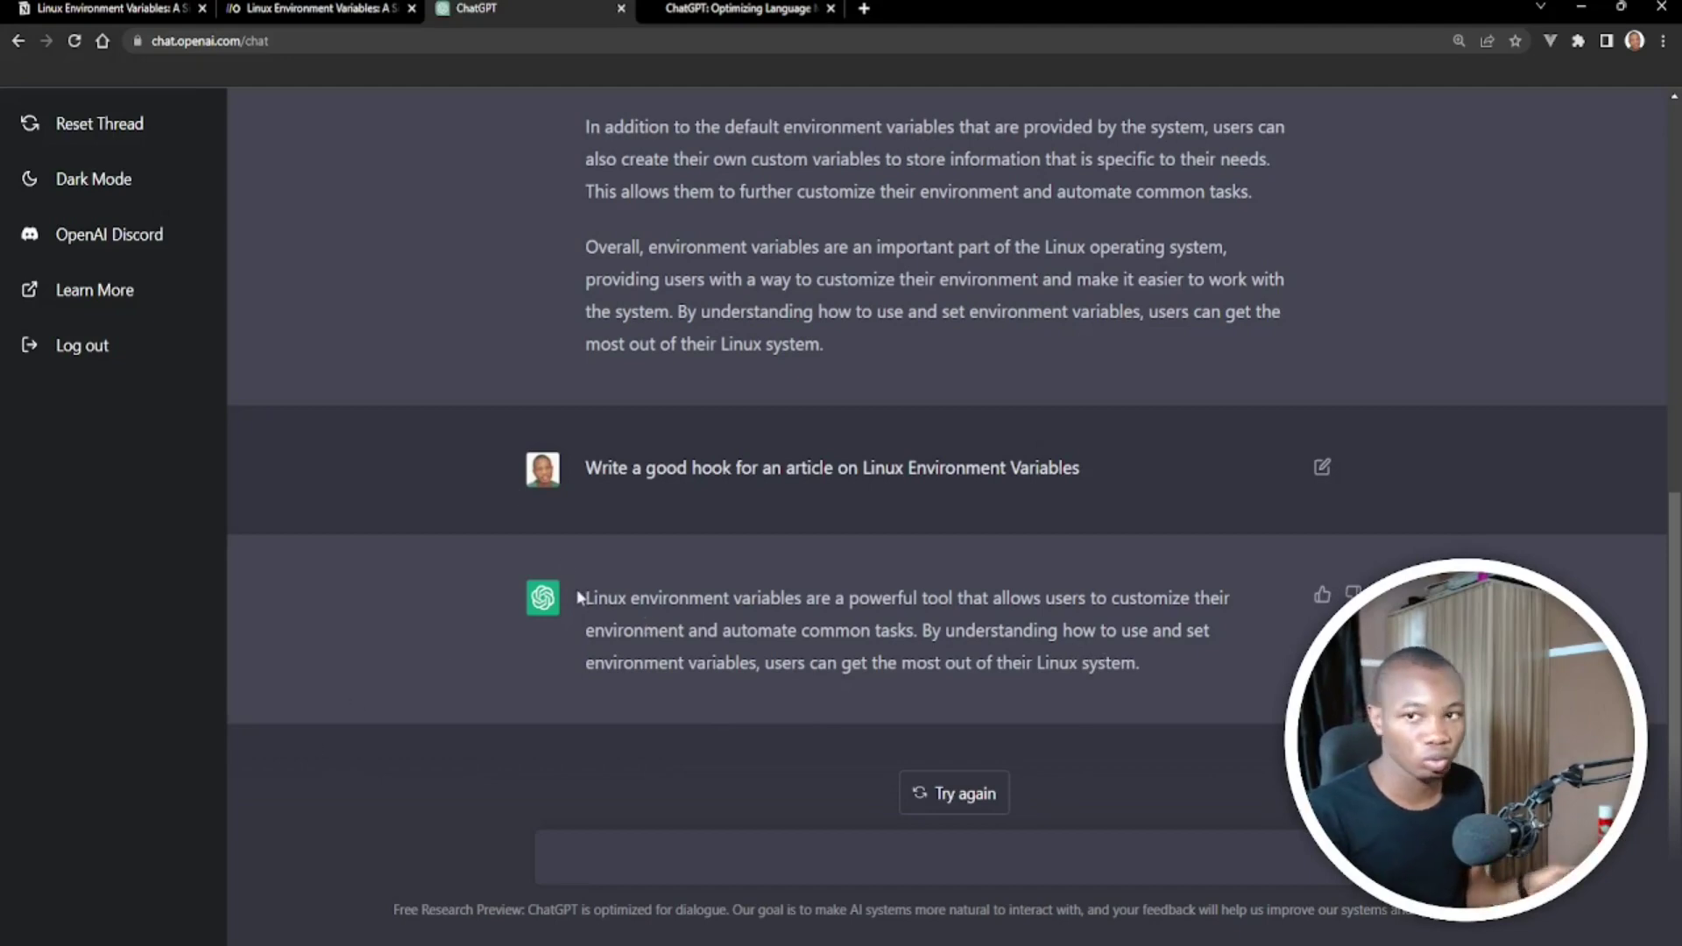
Switch to the onboardbase article and examine its opening hook sentence for comparison with the ChatGPT hook
click(302, 18)
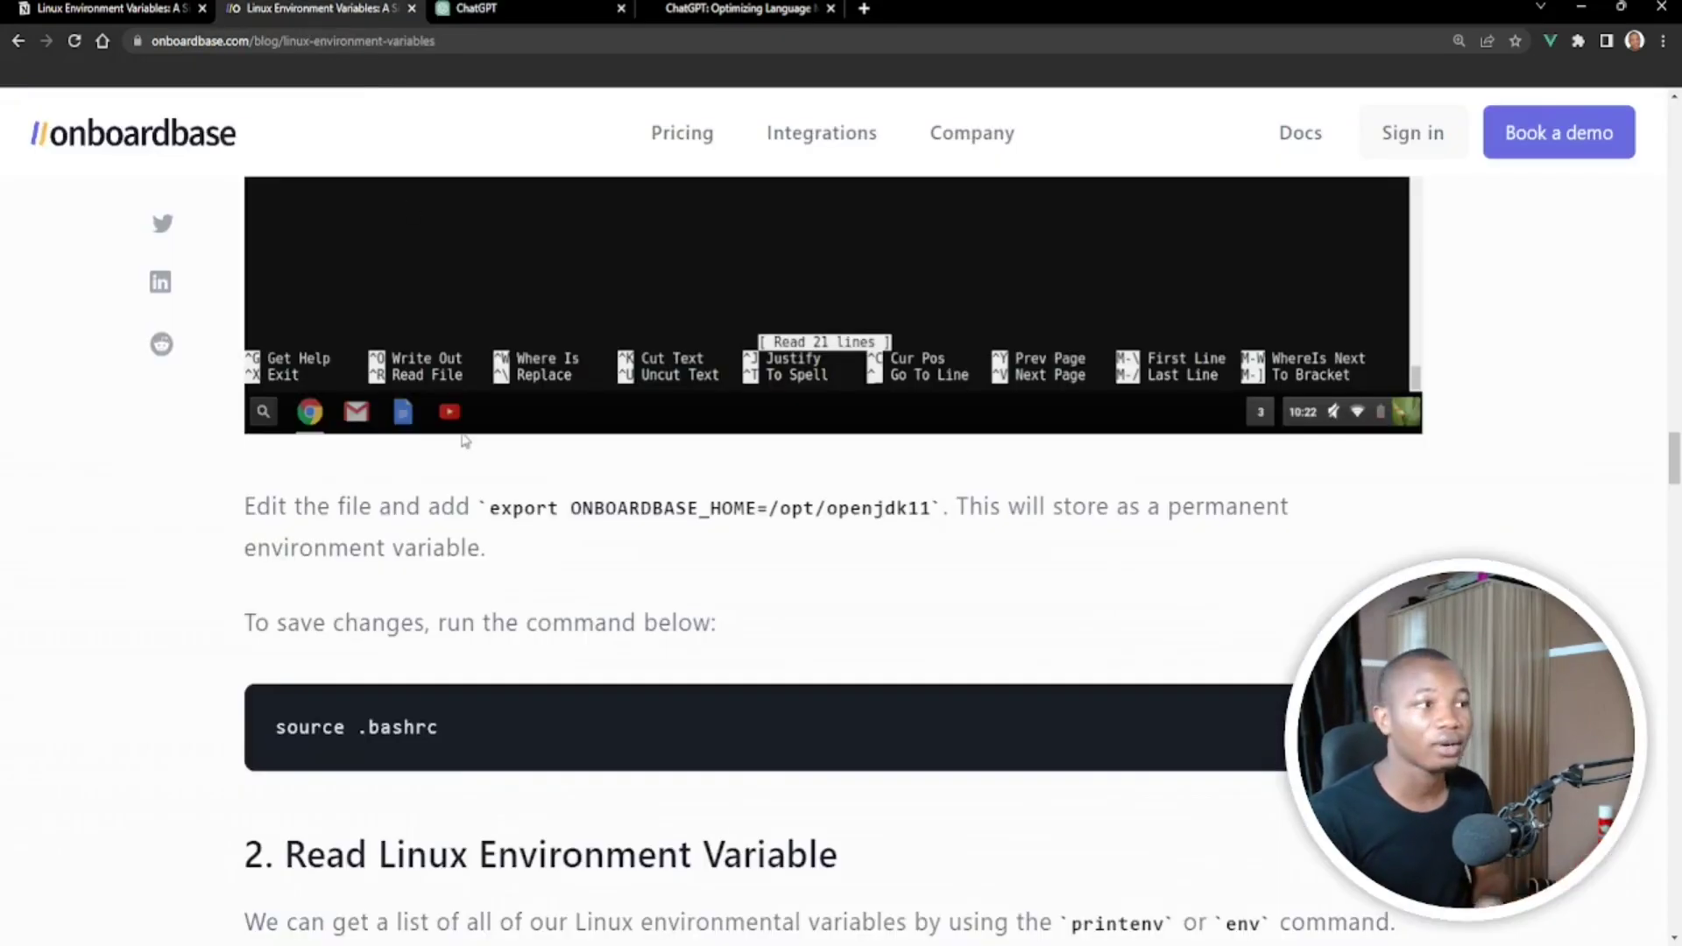
scroll(464, 441, up, 10)
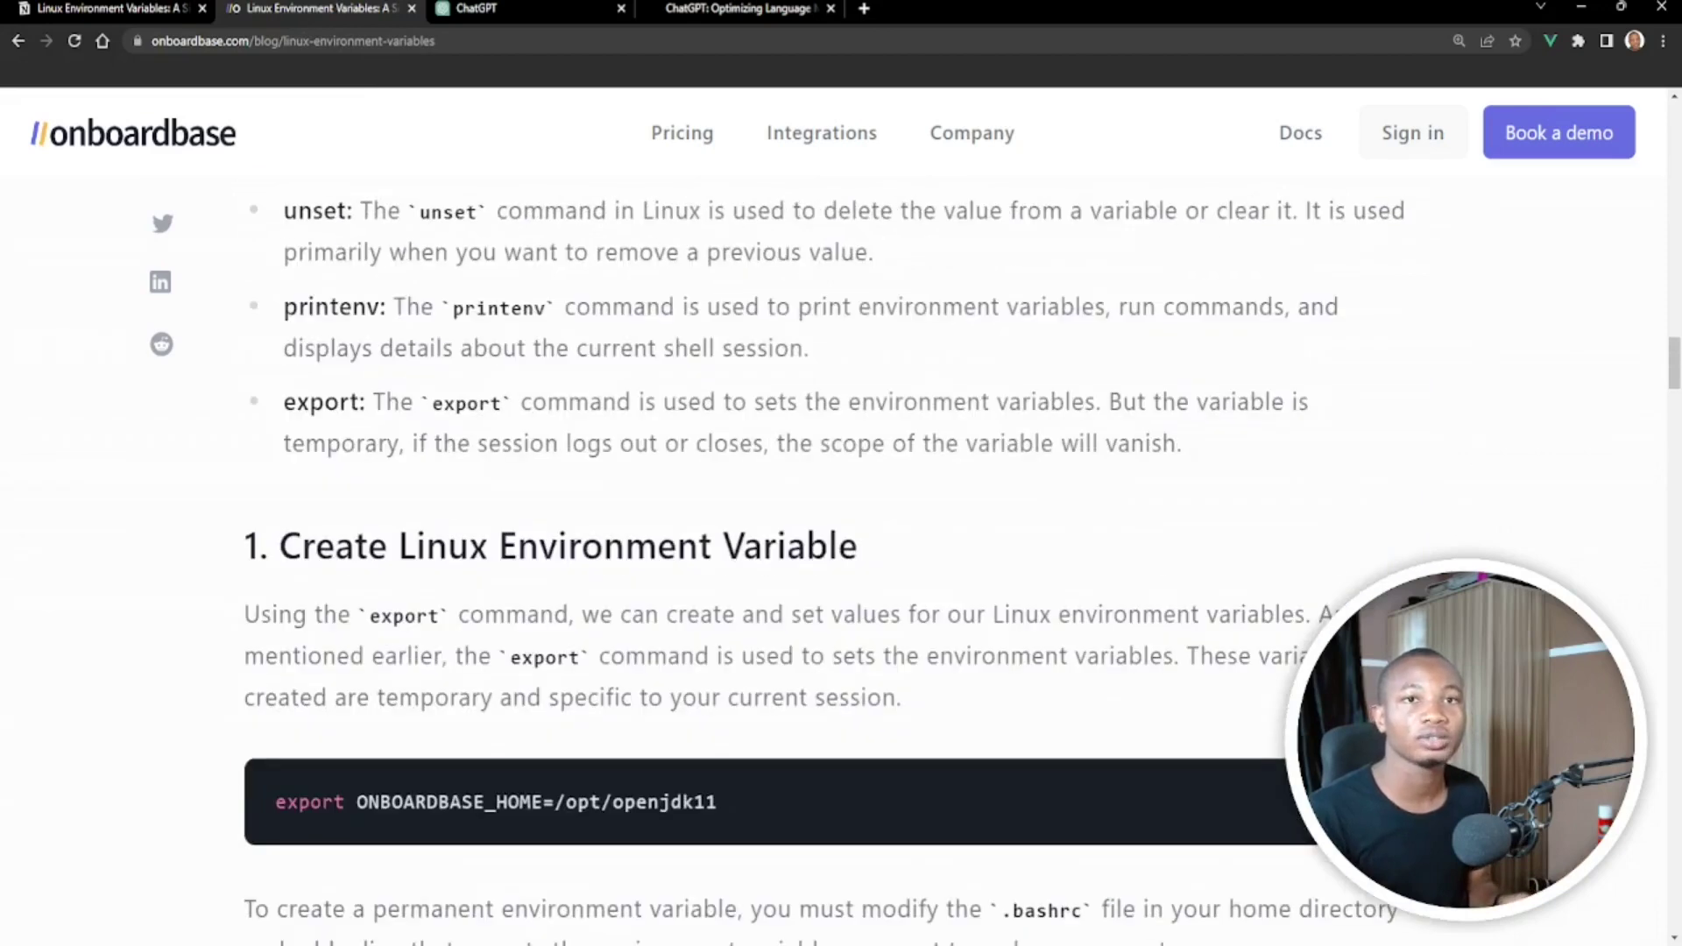
click(1674, 167)
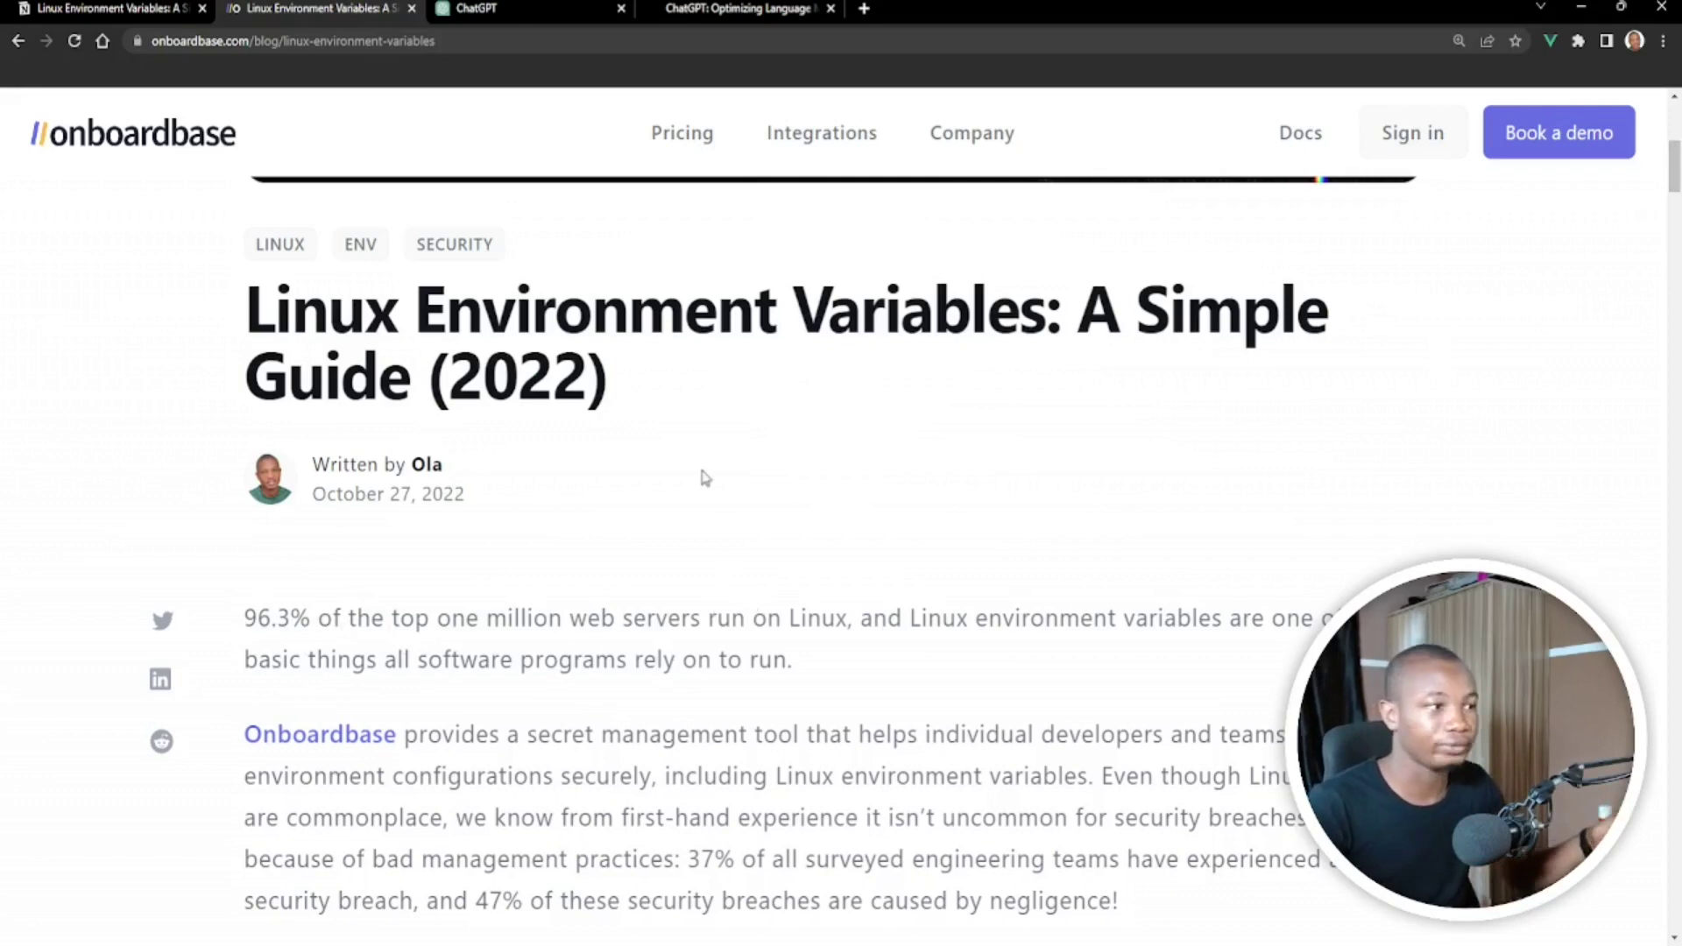
scroll(699, 477, down, 2)
drag(793, 476, 386, 476)
Copy the hook generated by ChatGPT and give that response a negative rating, dismissing the additional feedback form
click(538, 11)
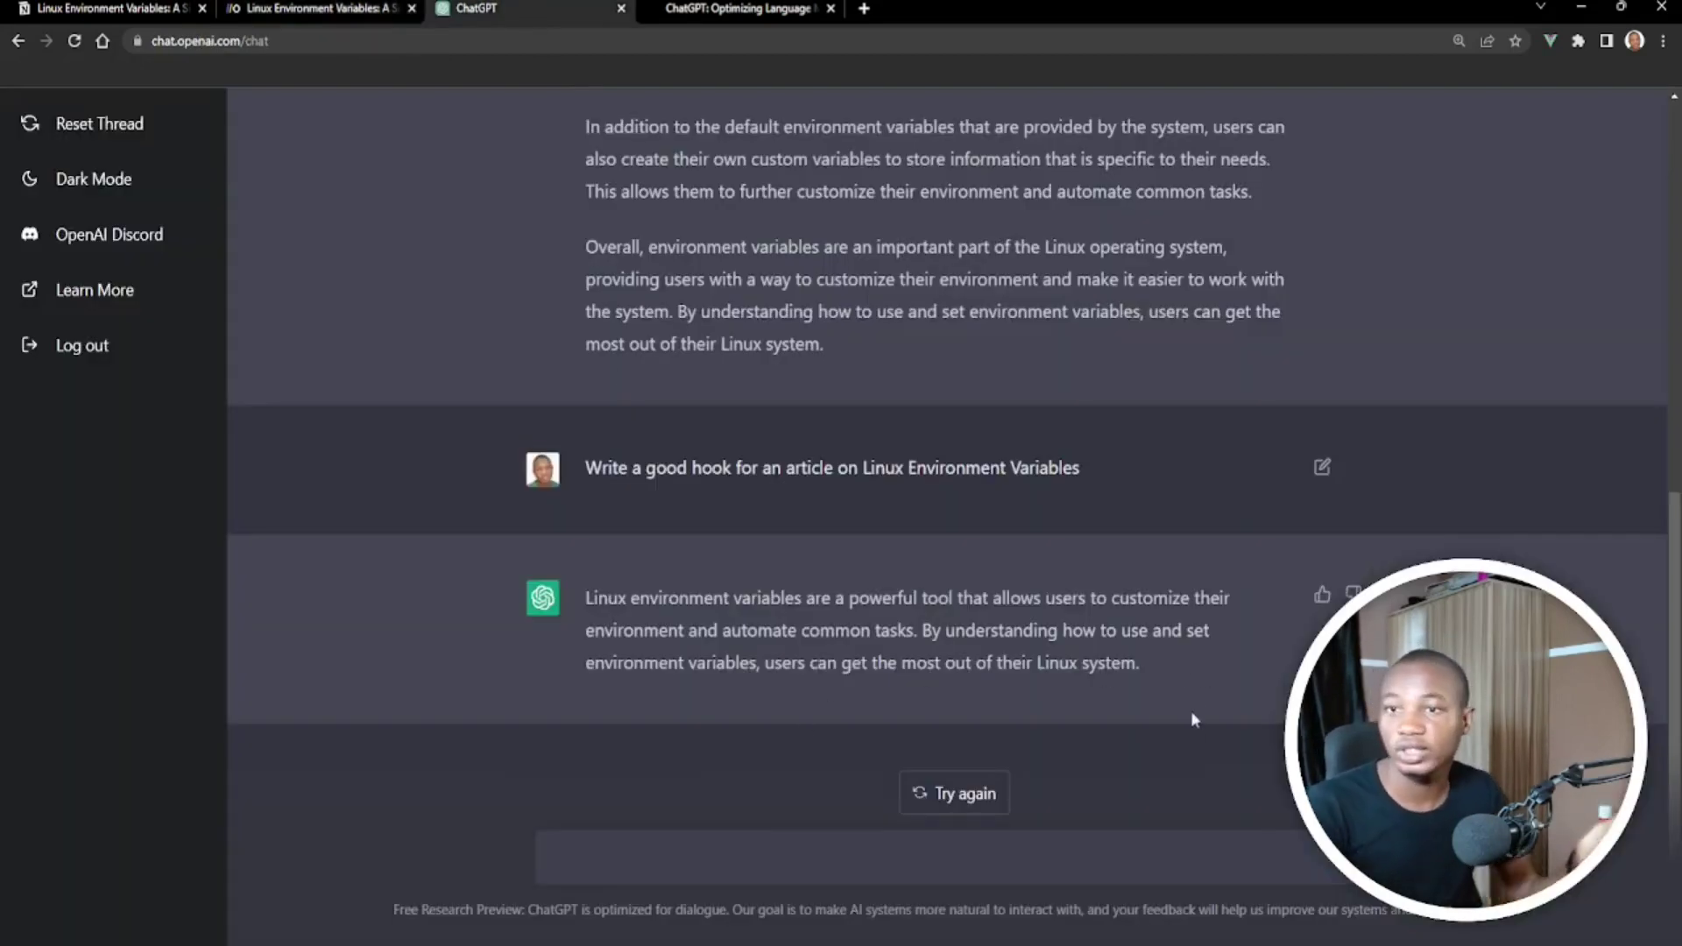
drag(1161, 657, 579, 597)
key(ctrl+c)
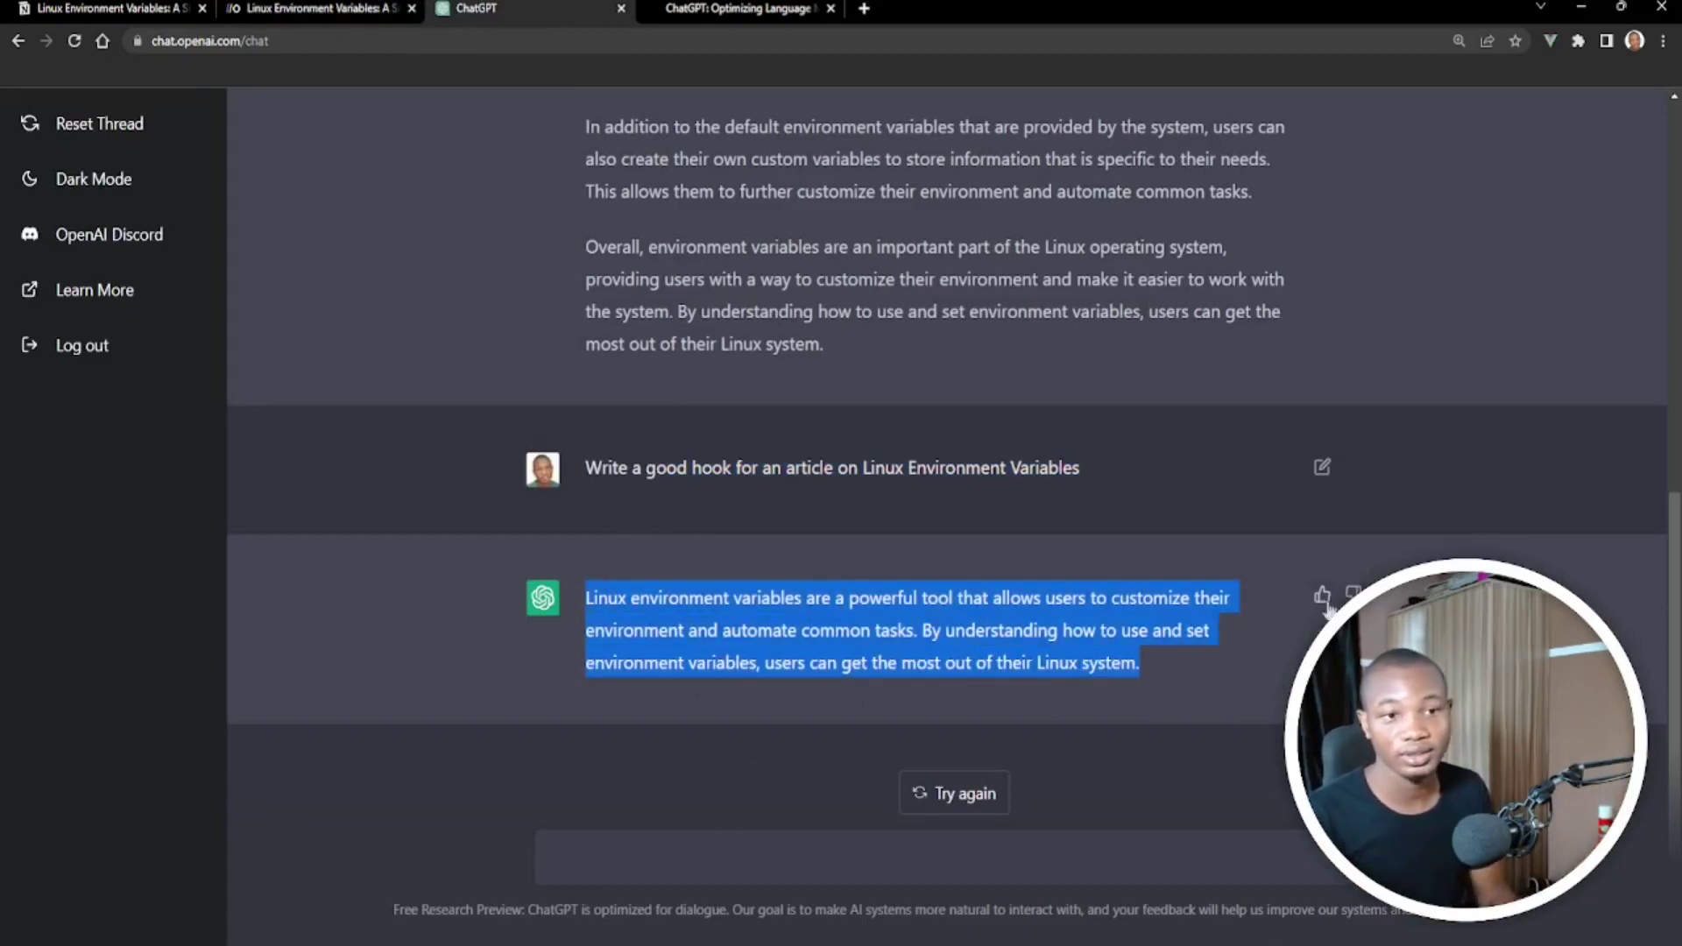
click(1354, 593)
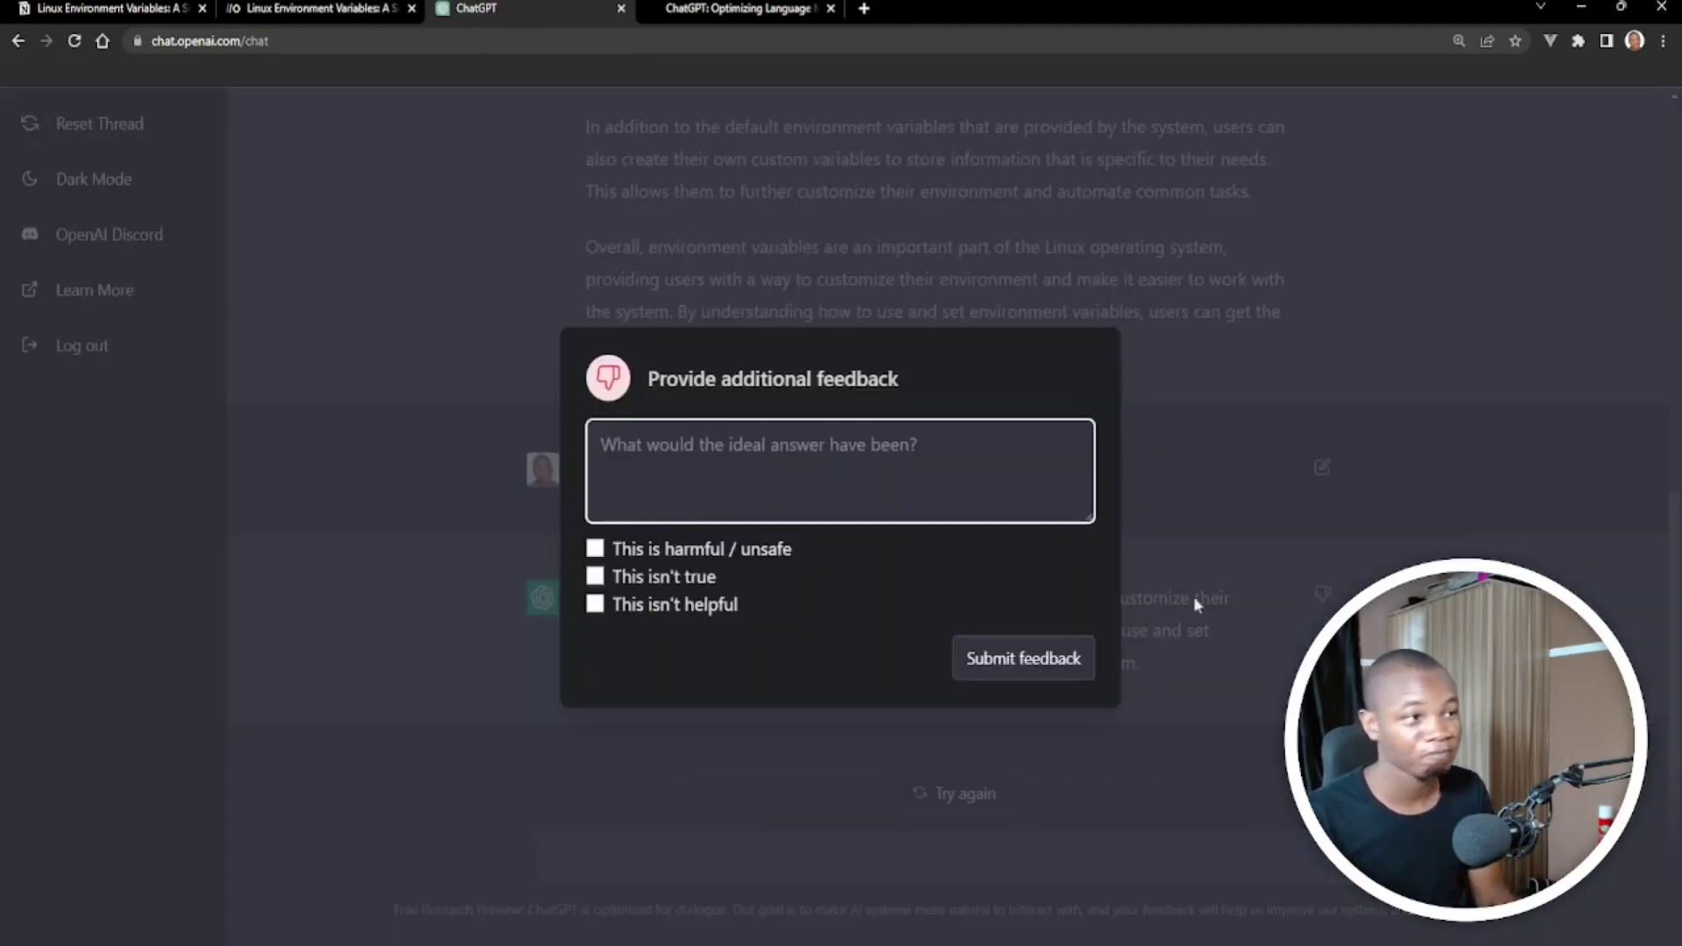
click(1305, 293)
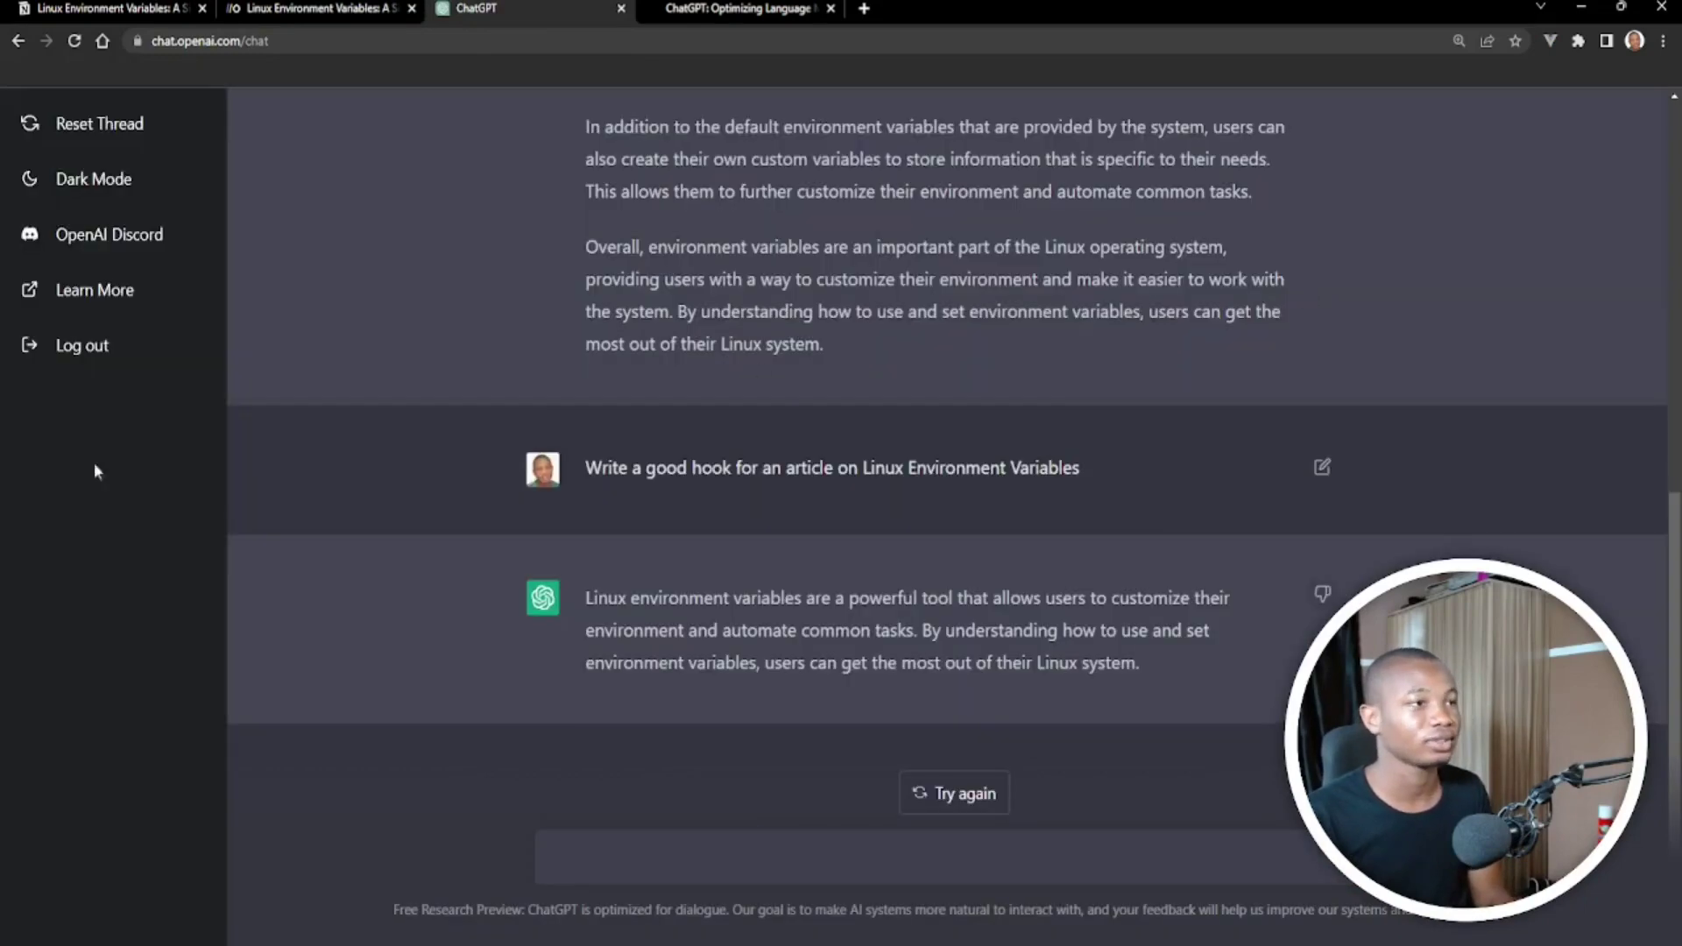
Paste the copied hook on a new line beneath the "Introduction With Hook" heading in the Notion outline
click(157, 9)
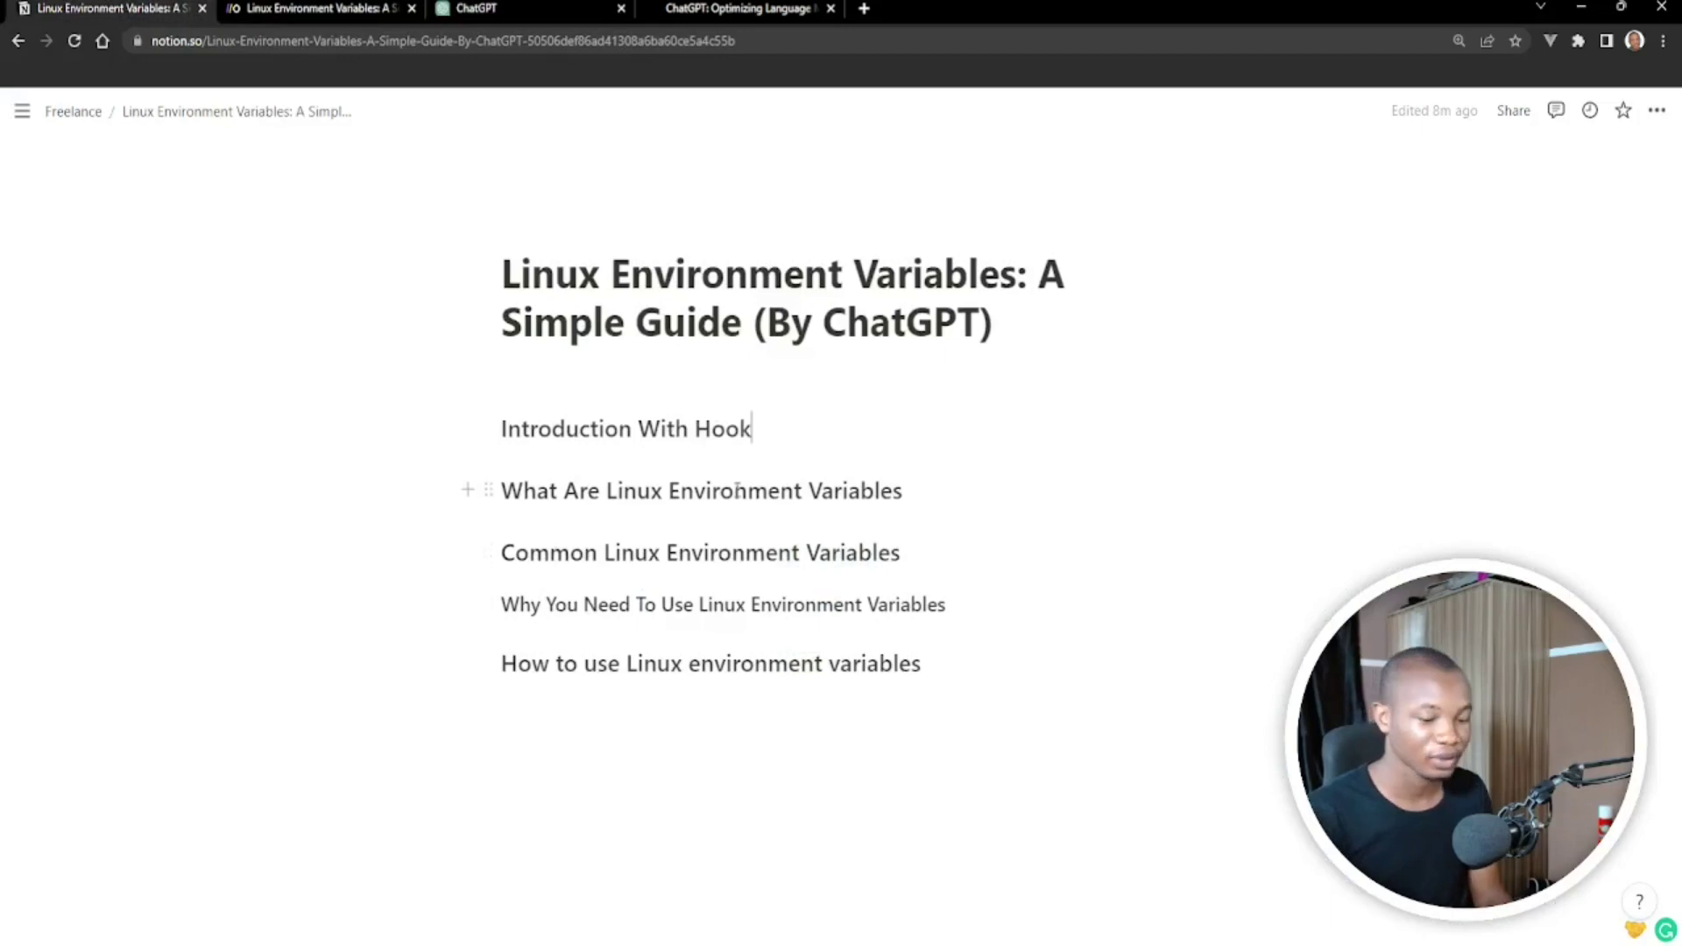
key(Return)
key(ctrl+v)
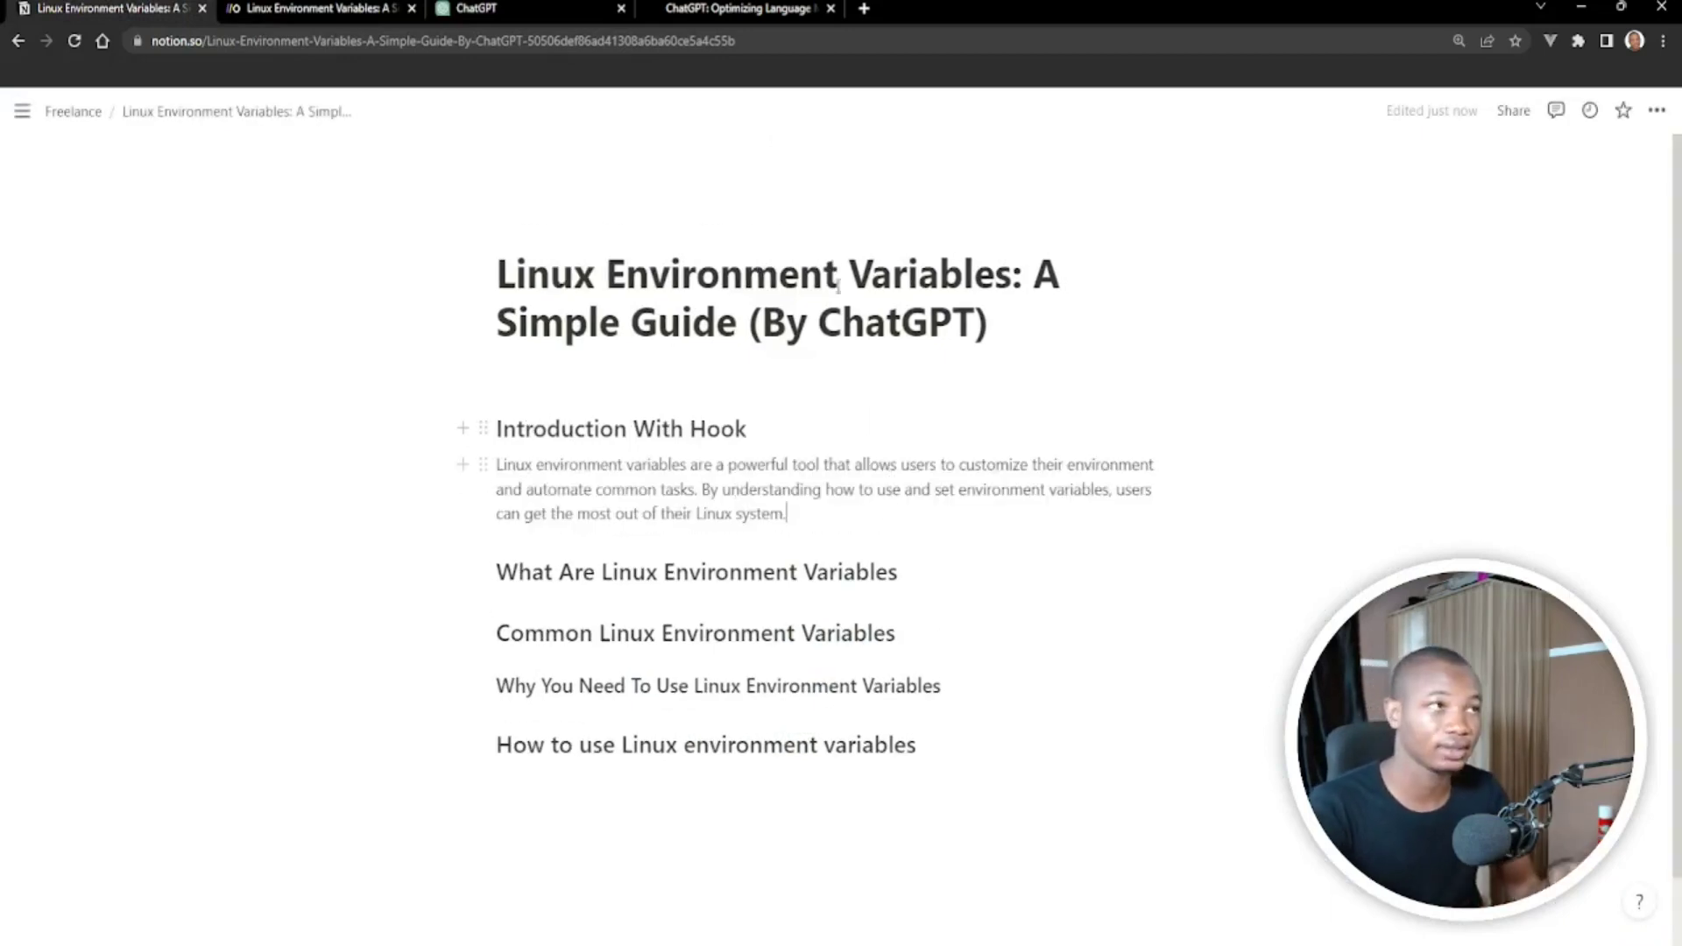
Review the full introduction of the onboardbase article, from its title down to the "What Are Linux Environment Variables" heading
click(319, 9)
scroll(525, 271, up, 5)
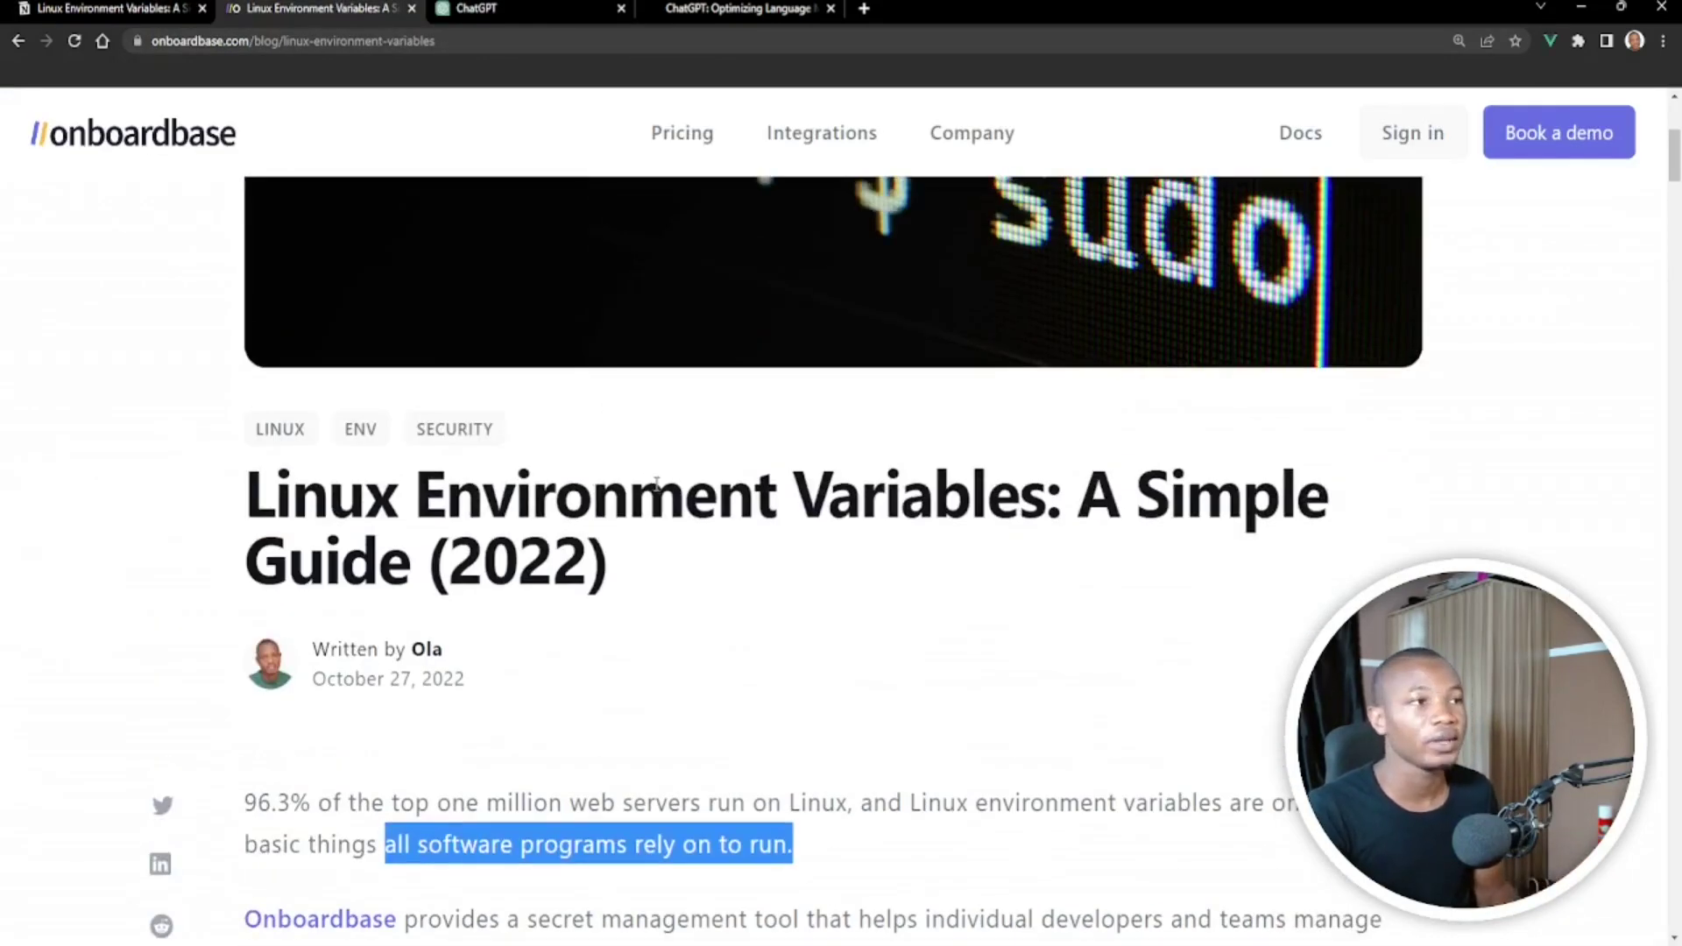
key(ctrl+minus)
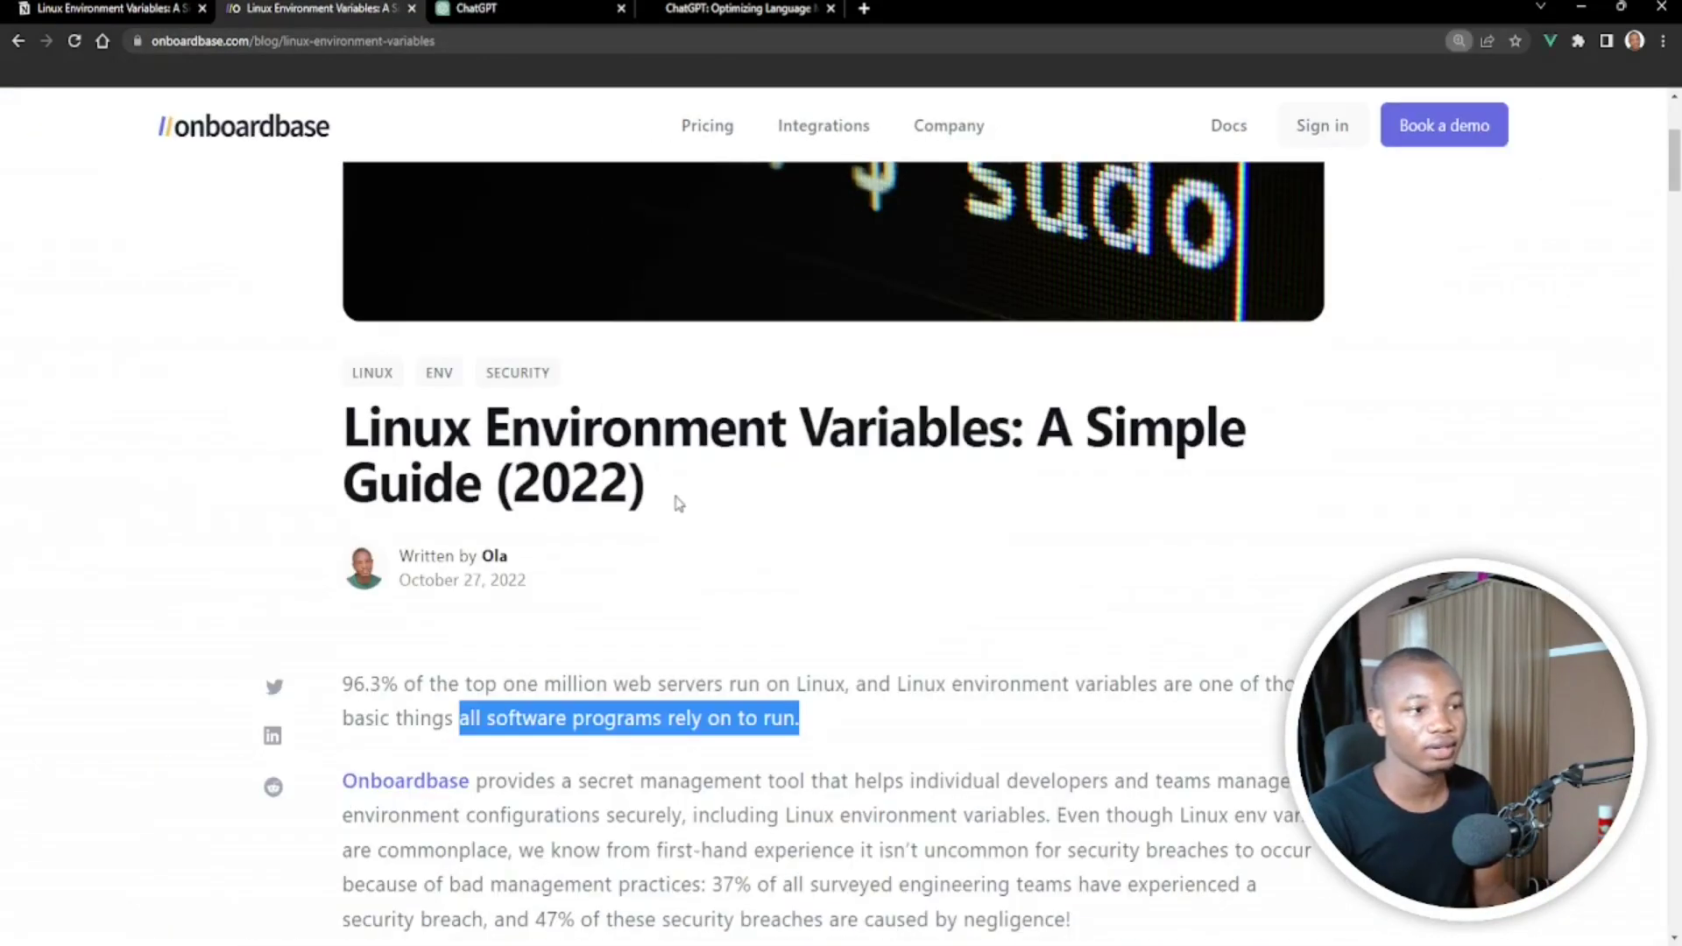
scroll(680, 522, down, 2)
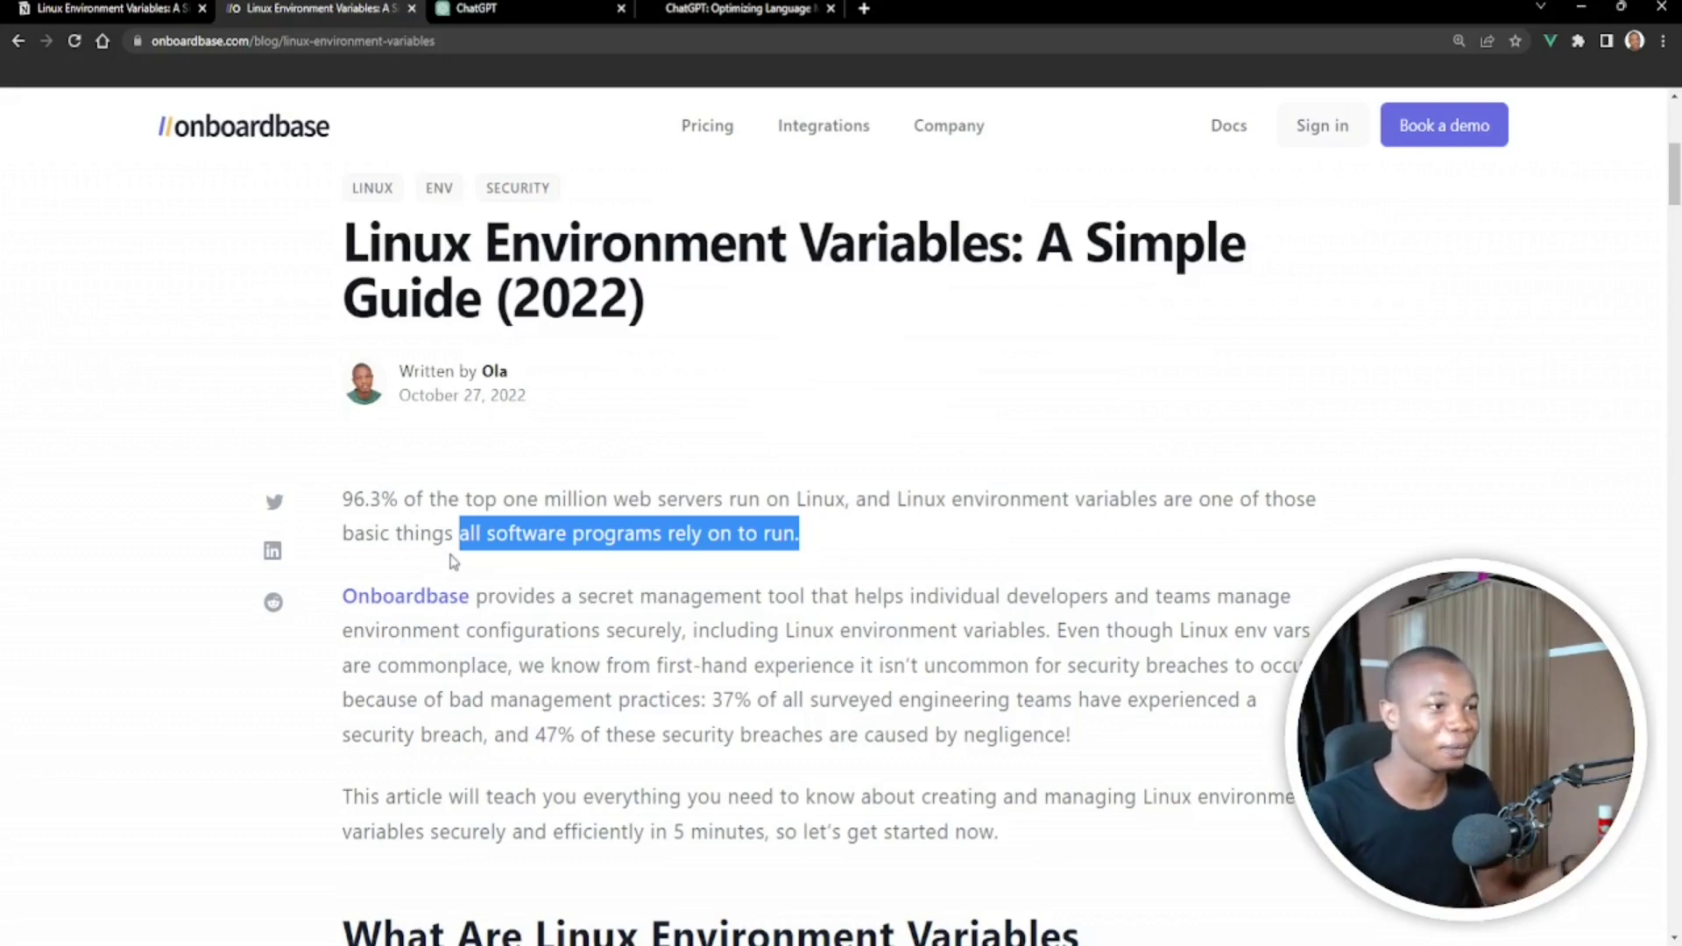
scroll(460, 561, down, 1)
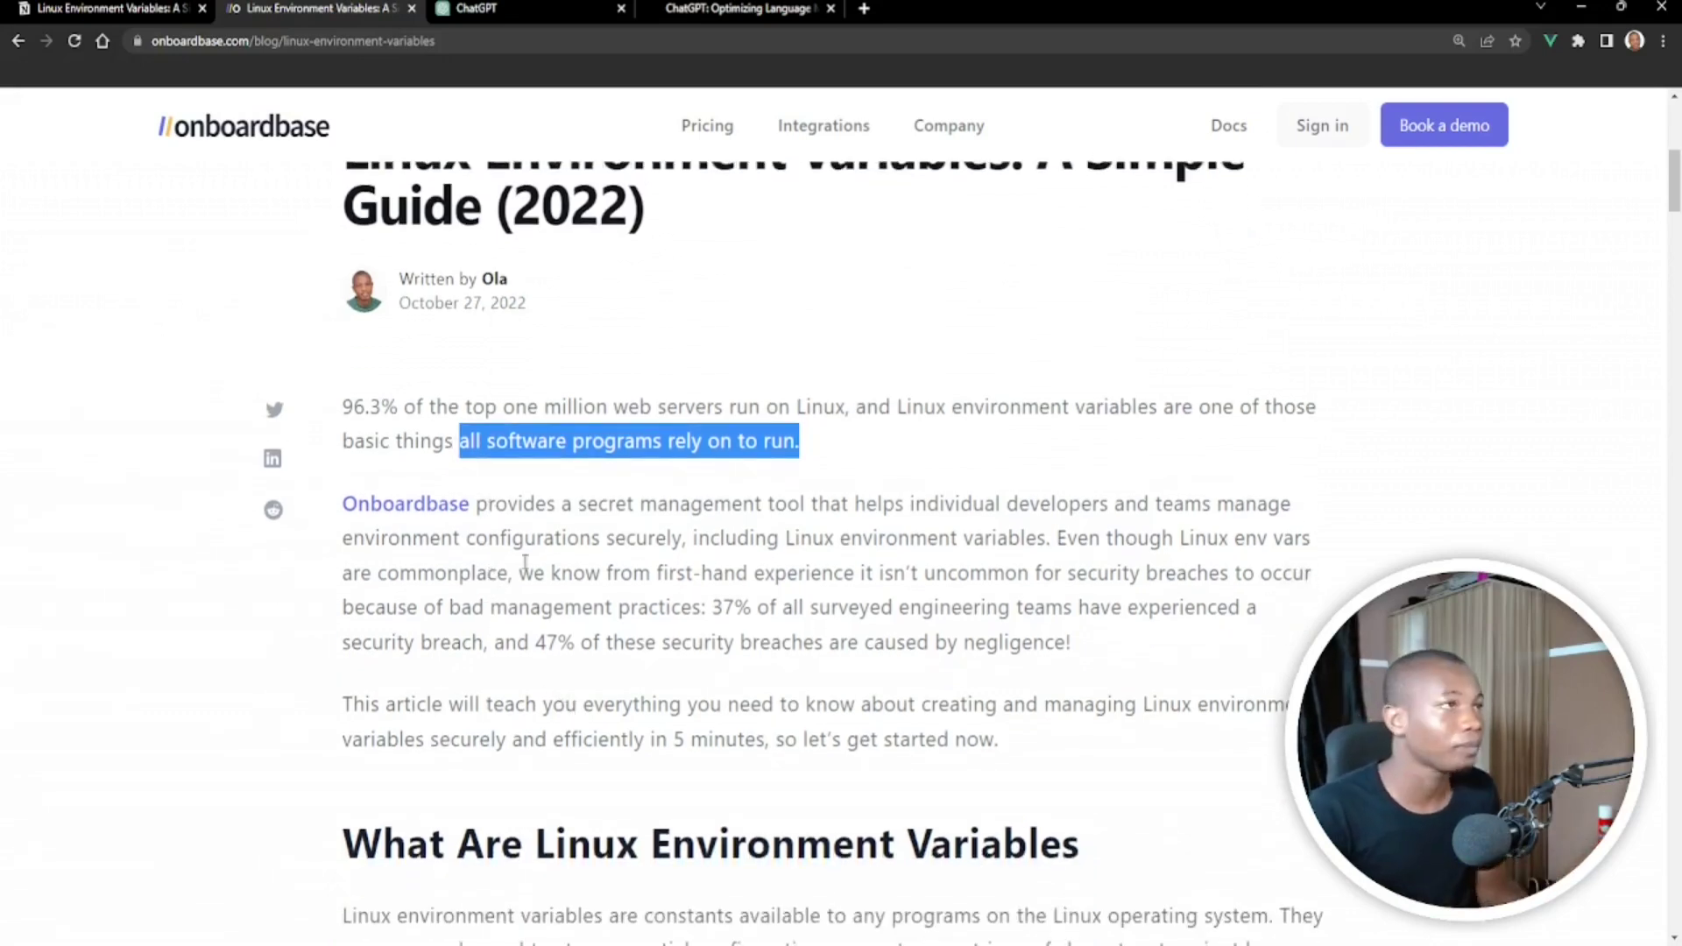
Copy the Notion heading "What Are Linux Environment Variables" and submit it as a prompt in ChatGPT
click(48, 12)
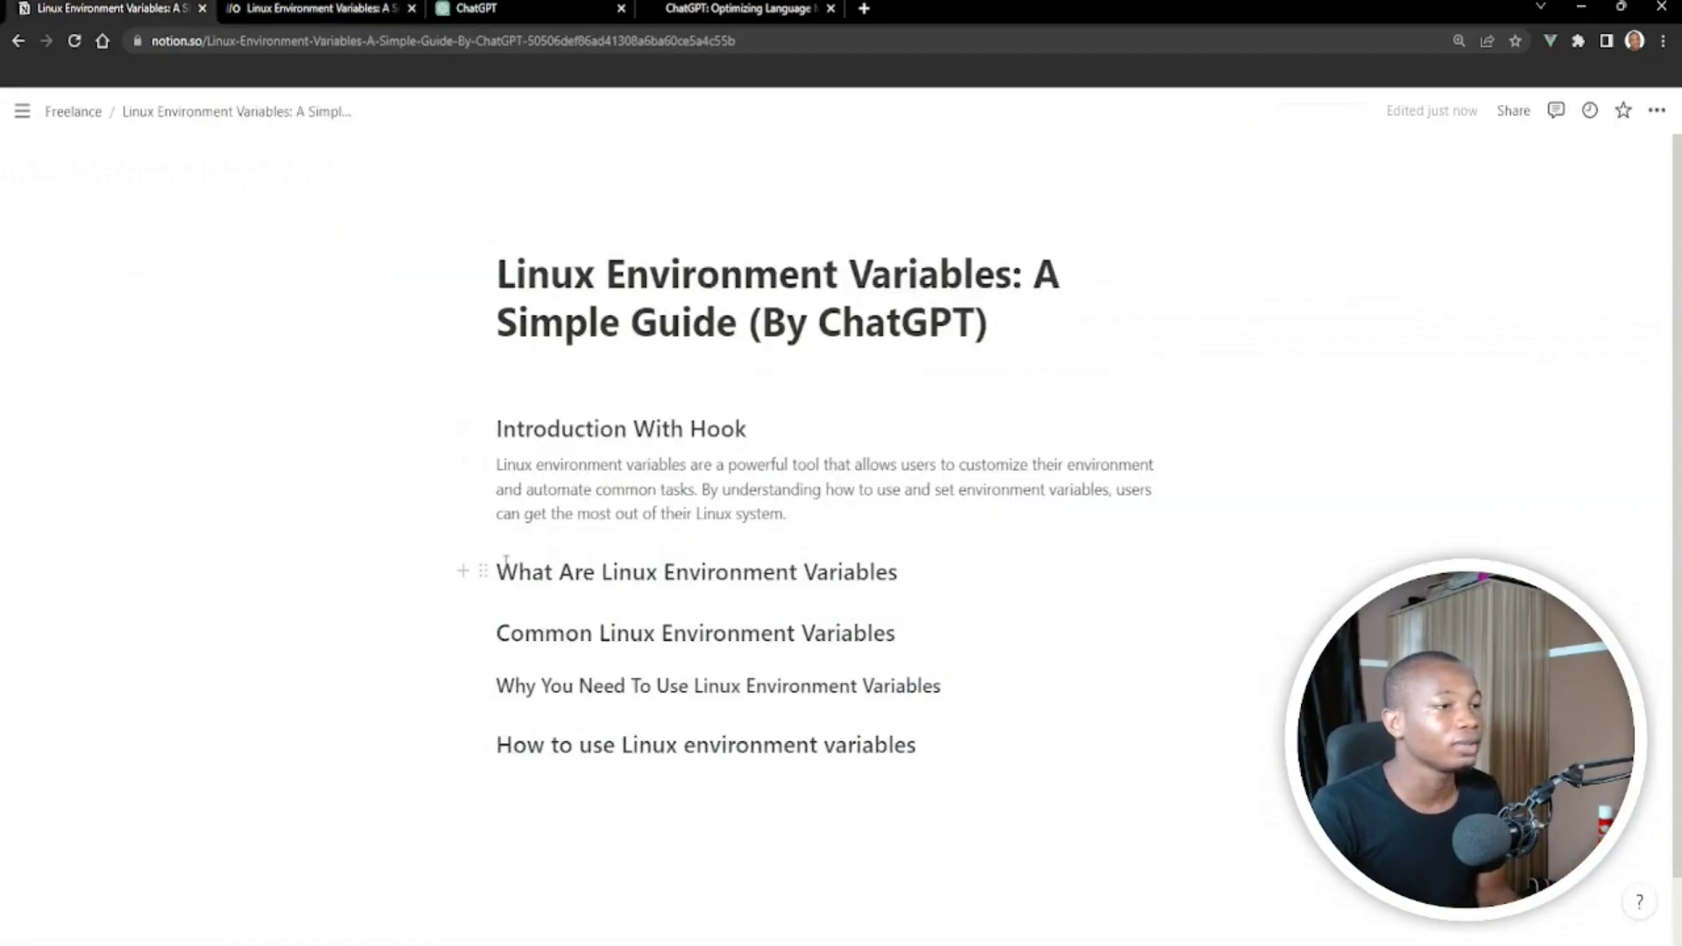
drag(499, 569, 910, 575)
key(ctrl+c)
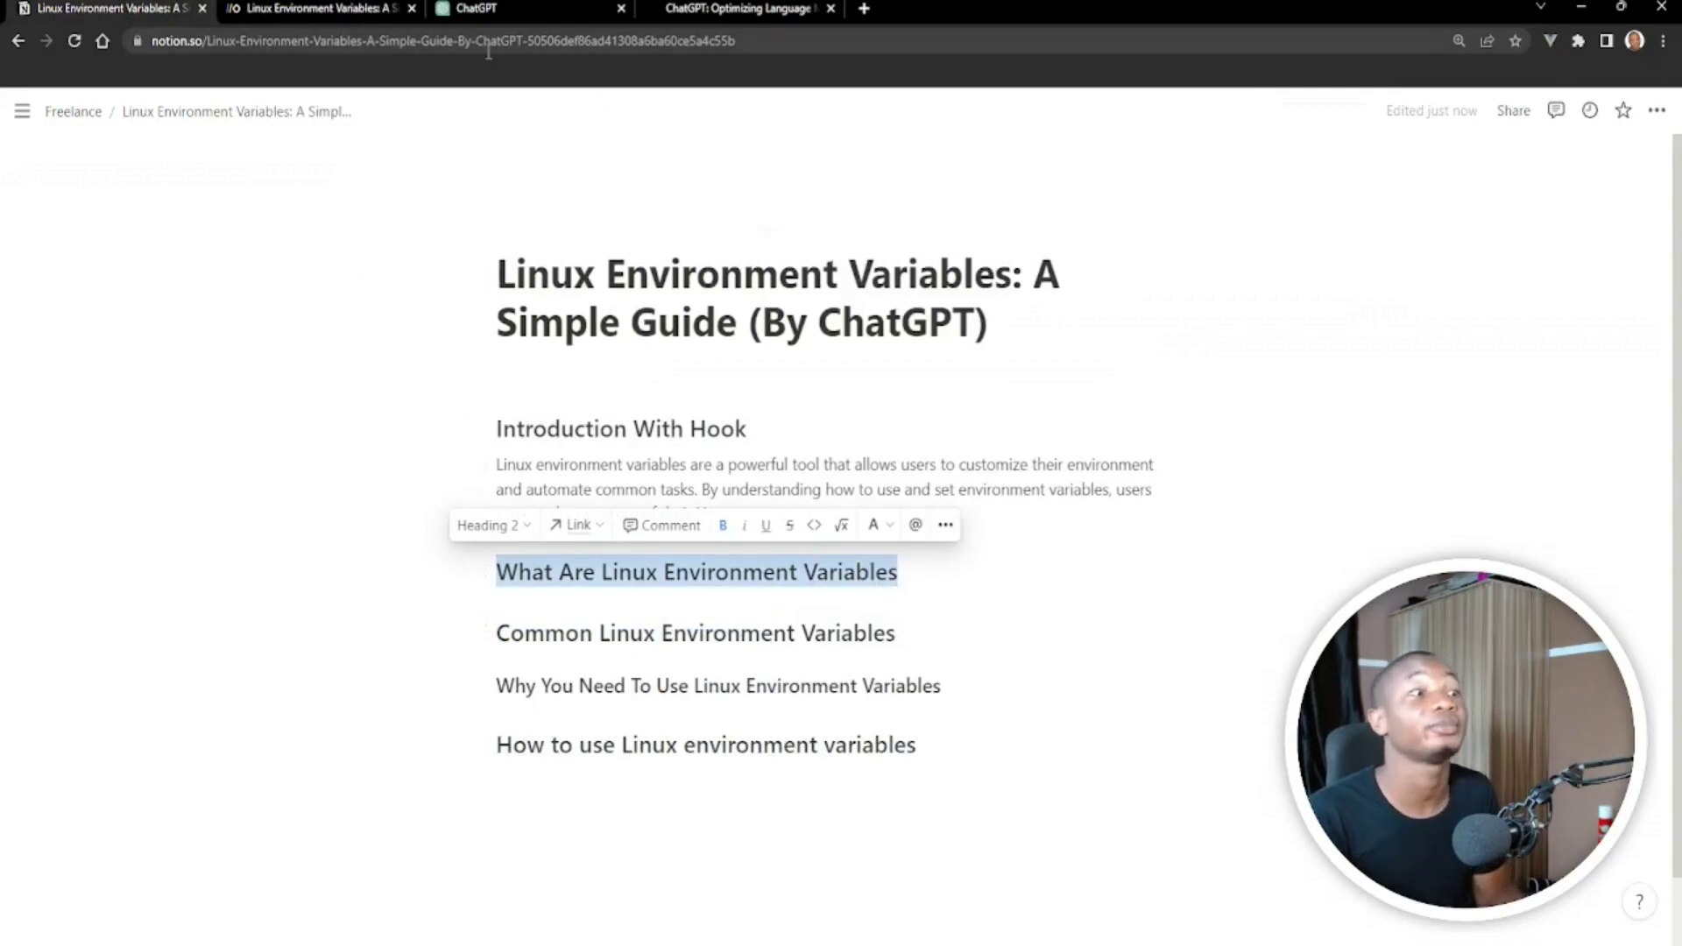
click(491, 9)
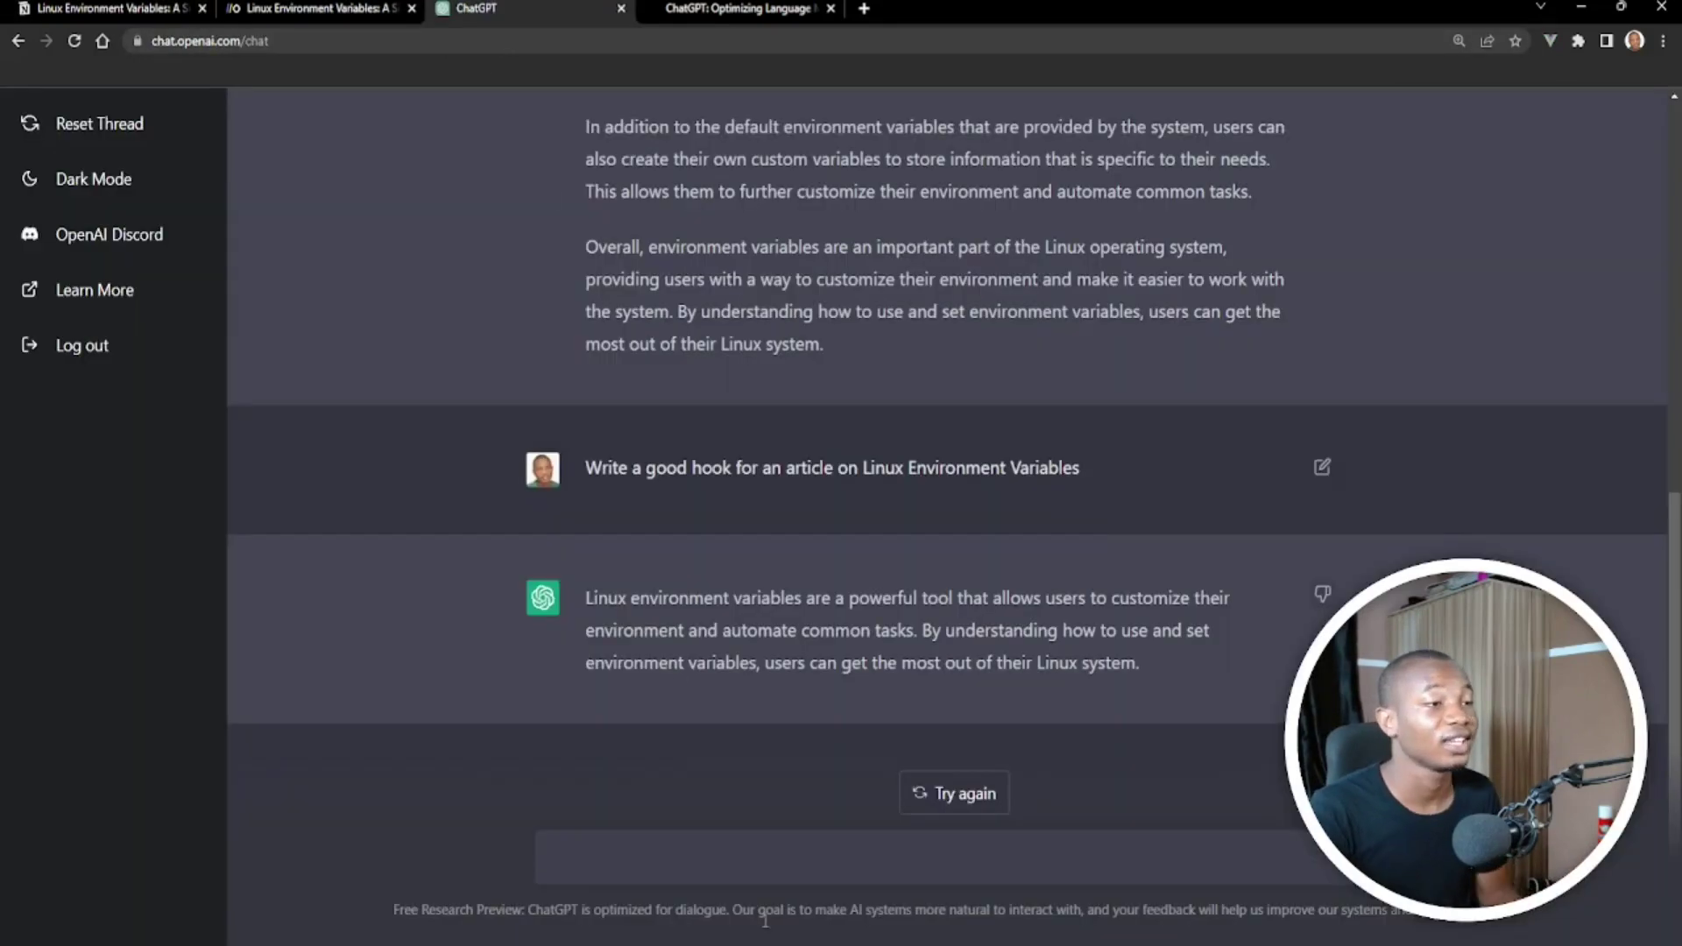
click(768, 874)
key(ctrl+v)
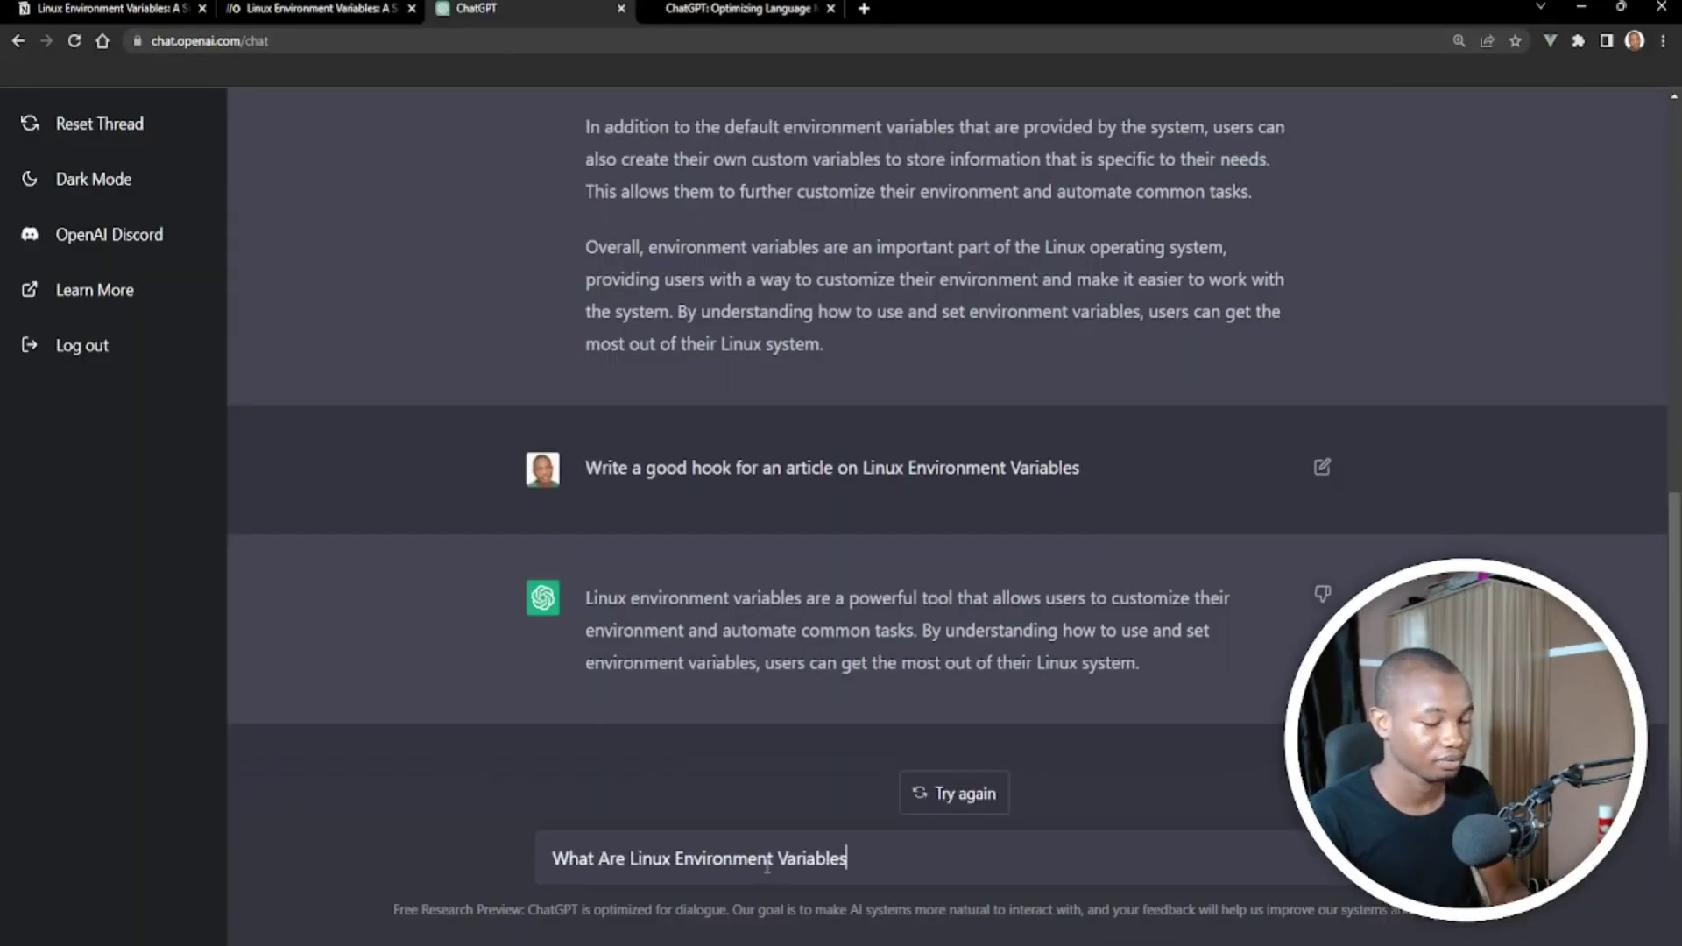
key(Return)
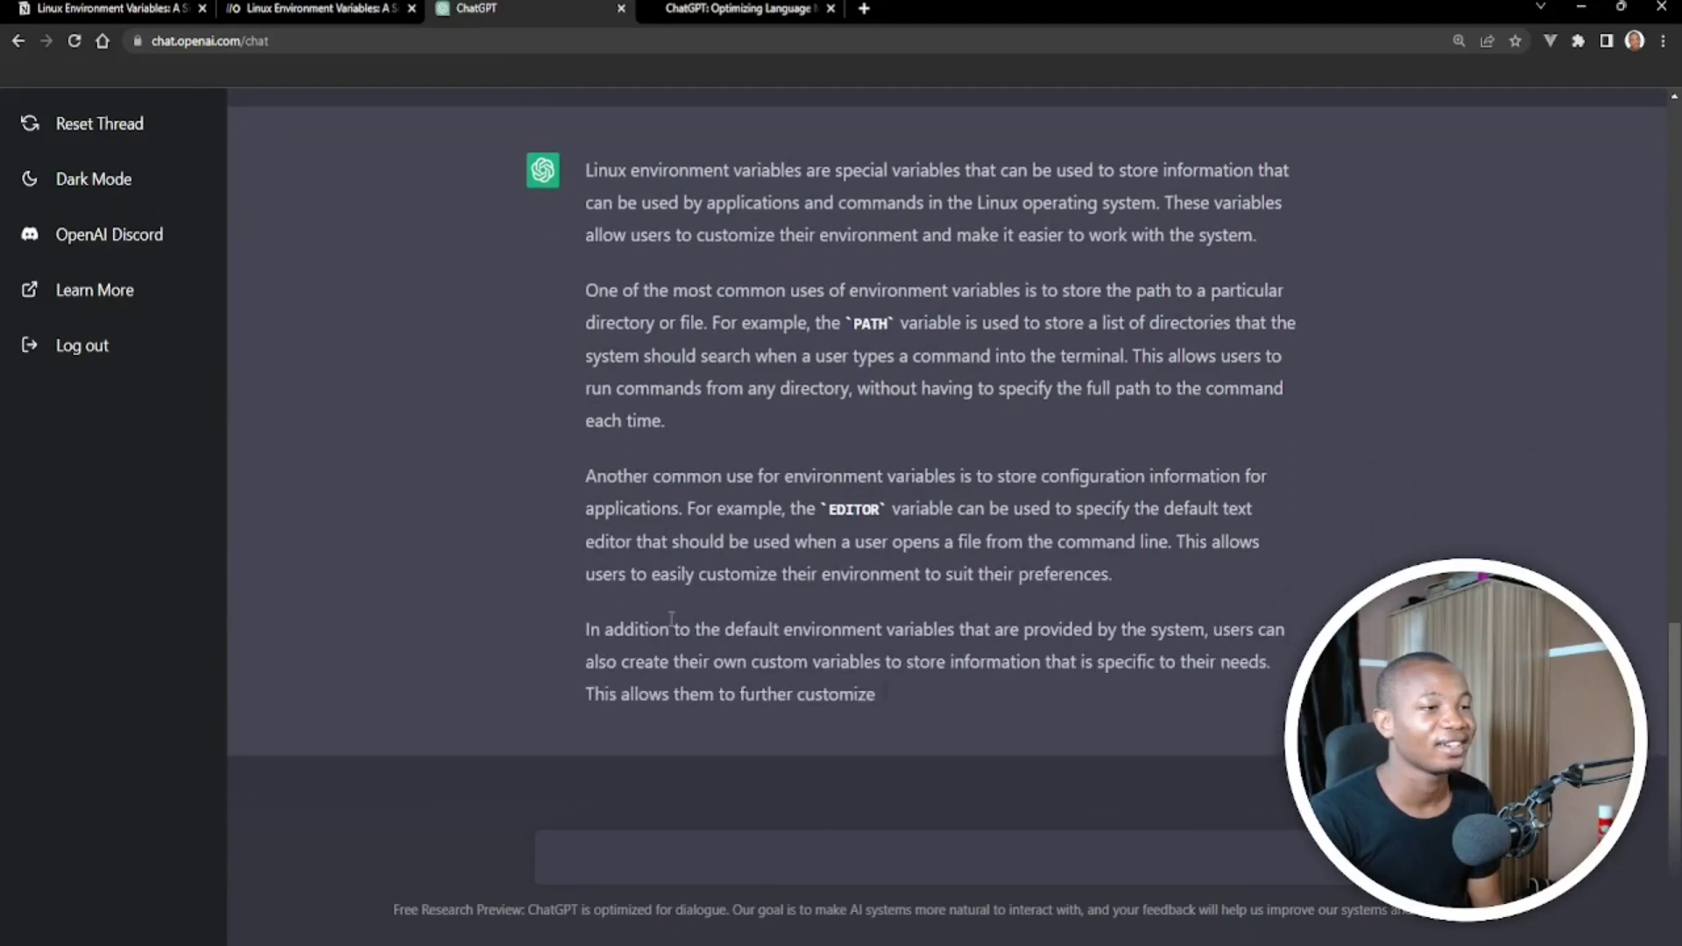
Compare ChatGPT's answer to "What Are Linux Environment Variables" with the article it generated earlier in the thread
scroll(701, 622, up, 9)
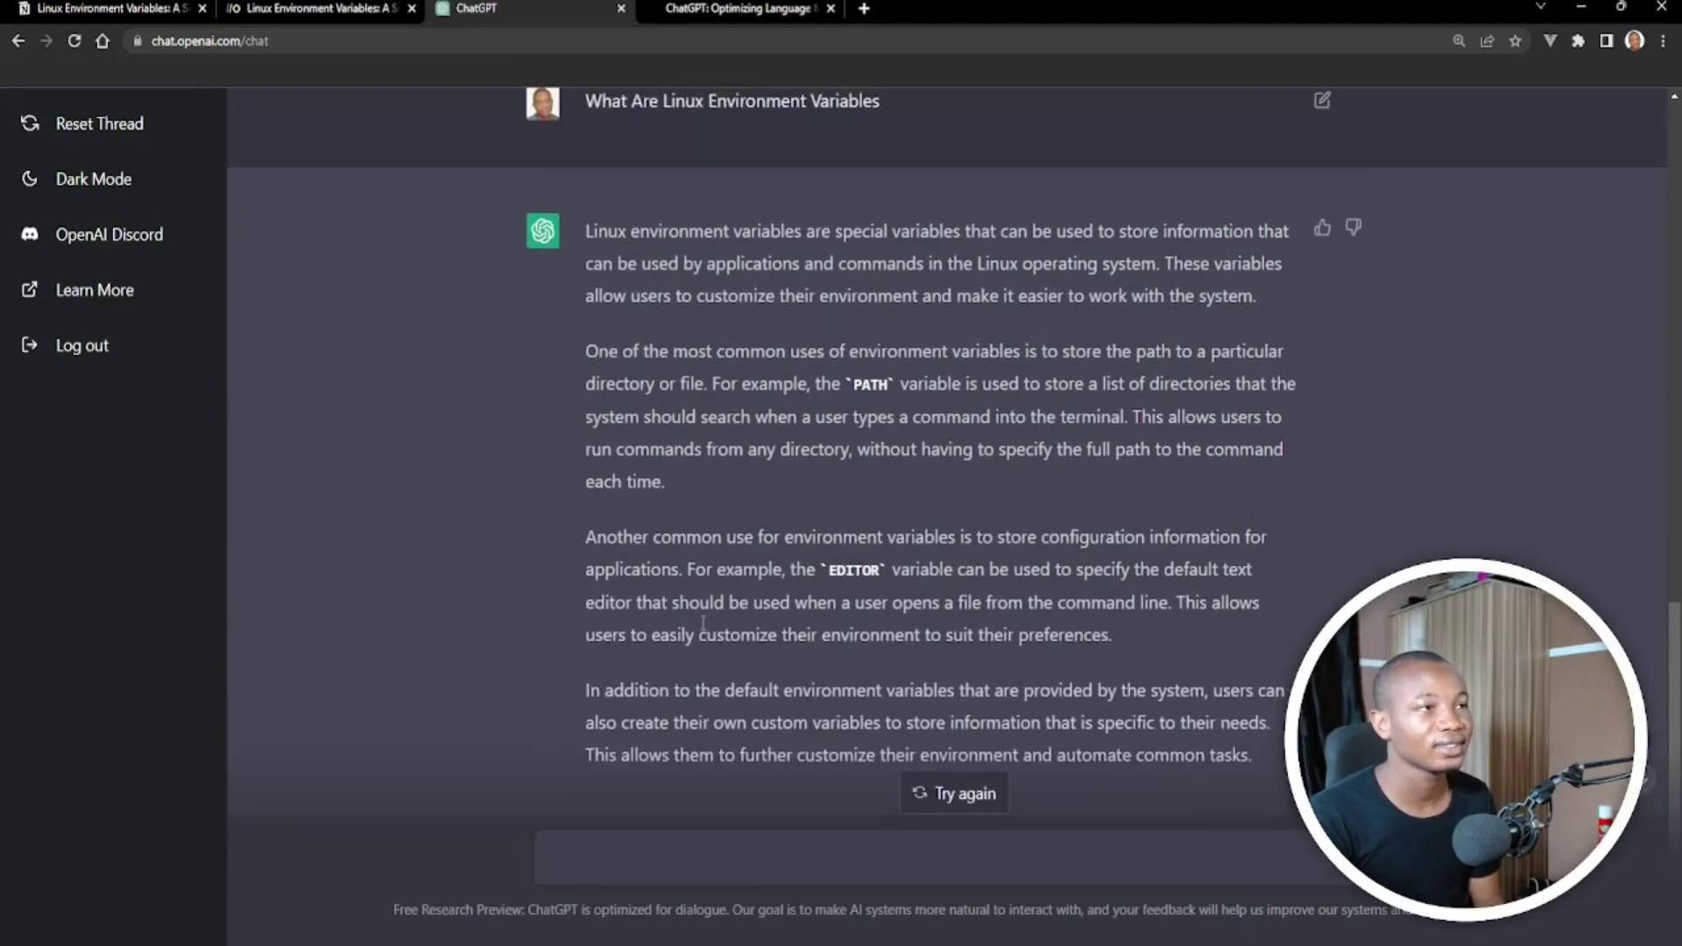
scroll(736, 617, up, 6)
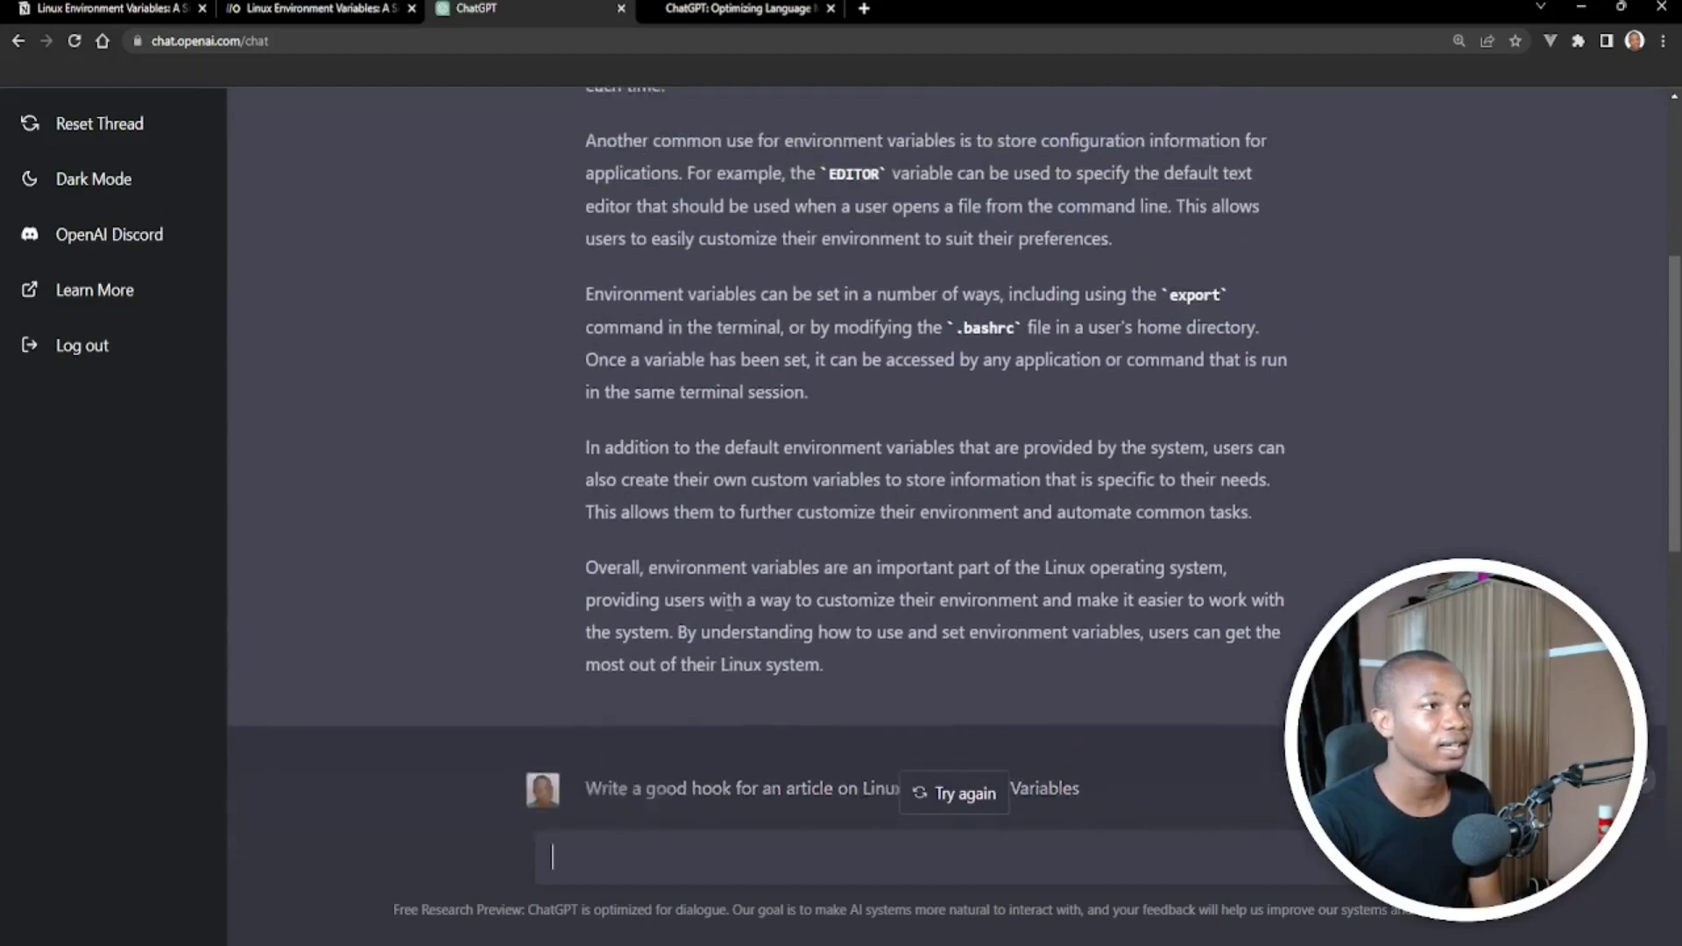
scroll(652, 372, up, 1)
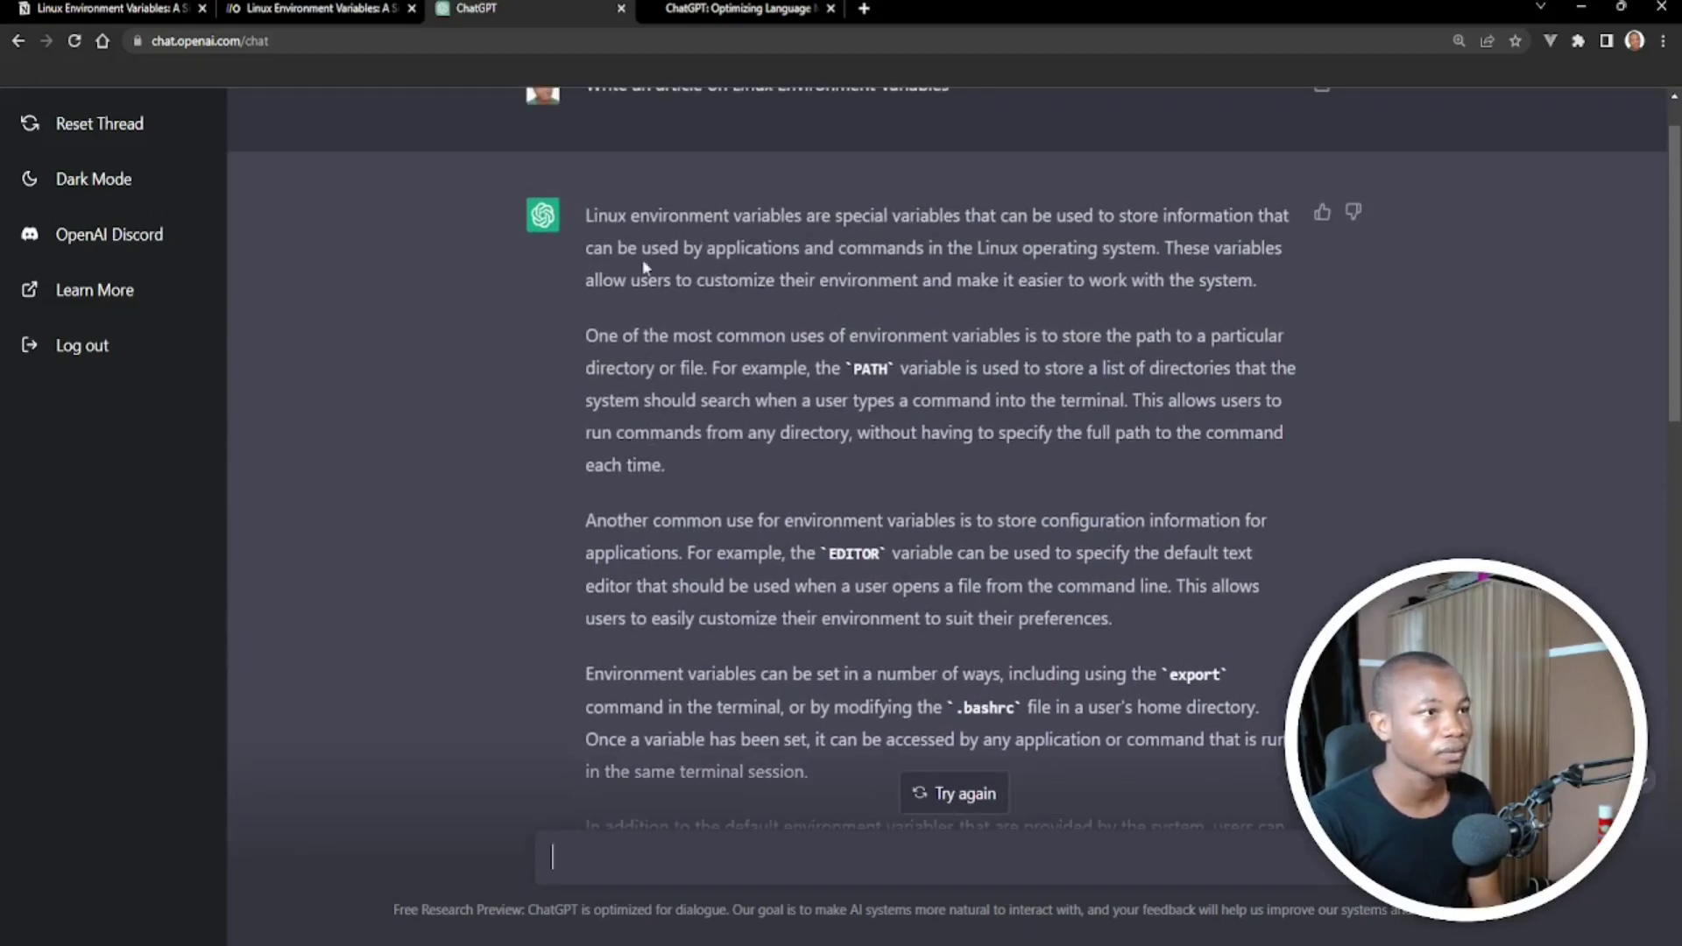
scroll(750, 293, down, 9)
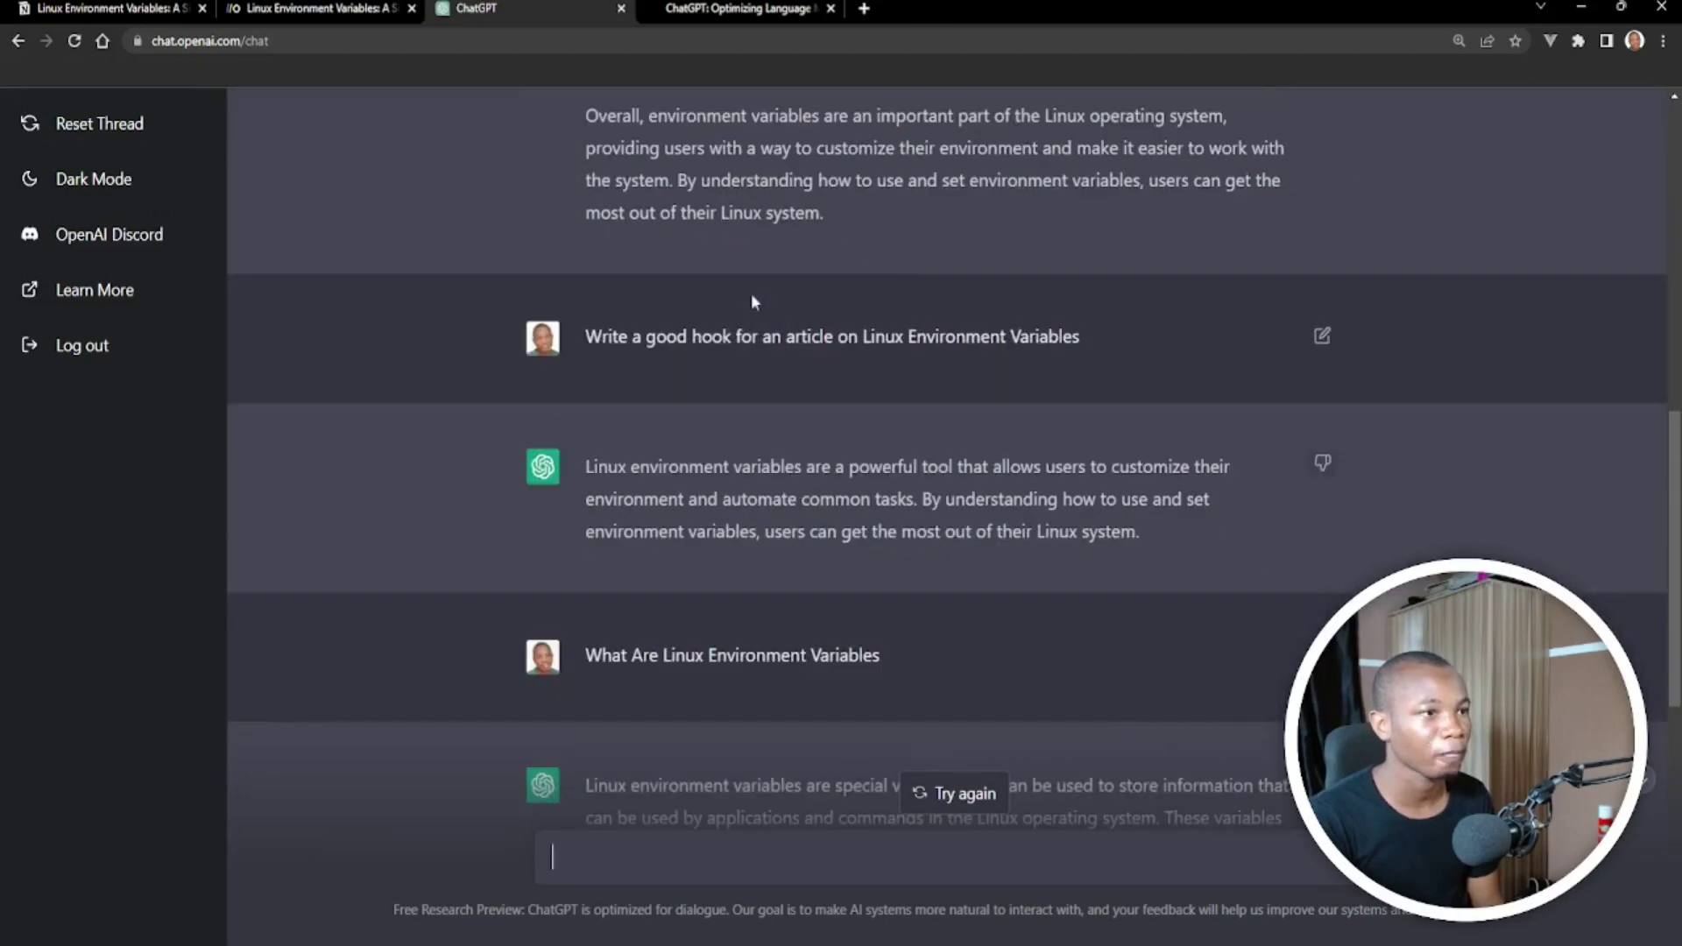
scroll(751, 294, up, 4)
scroll(751, 294, down, 7)
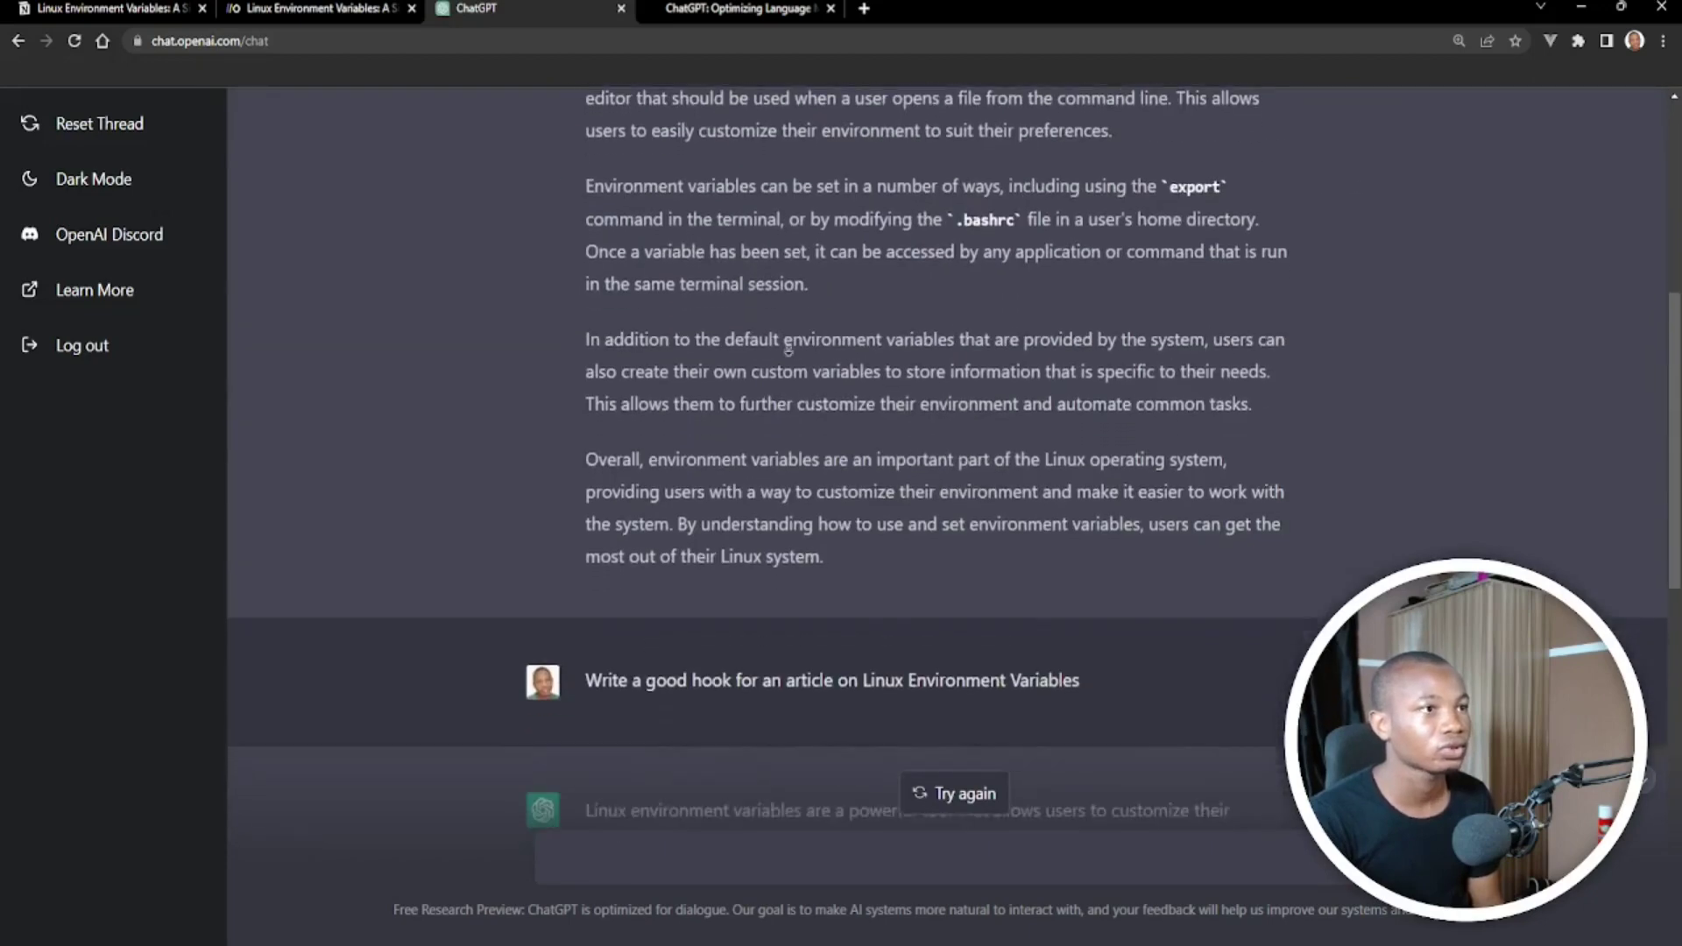
scroll(1138, 471, down, 4)
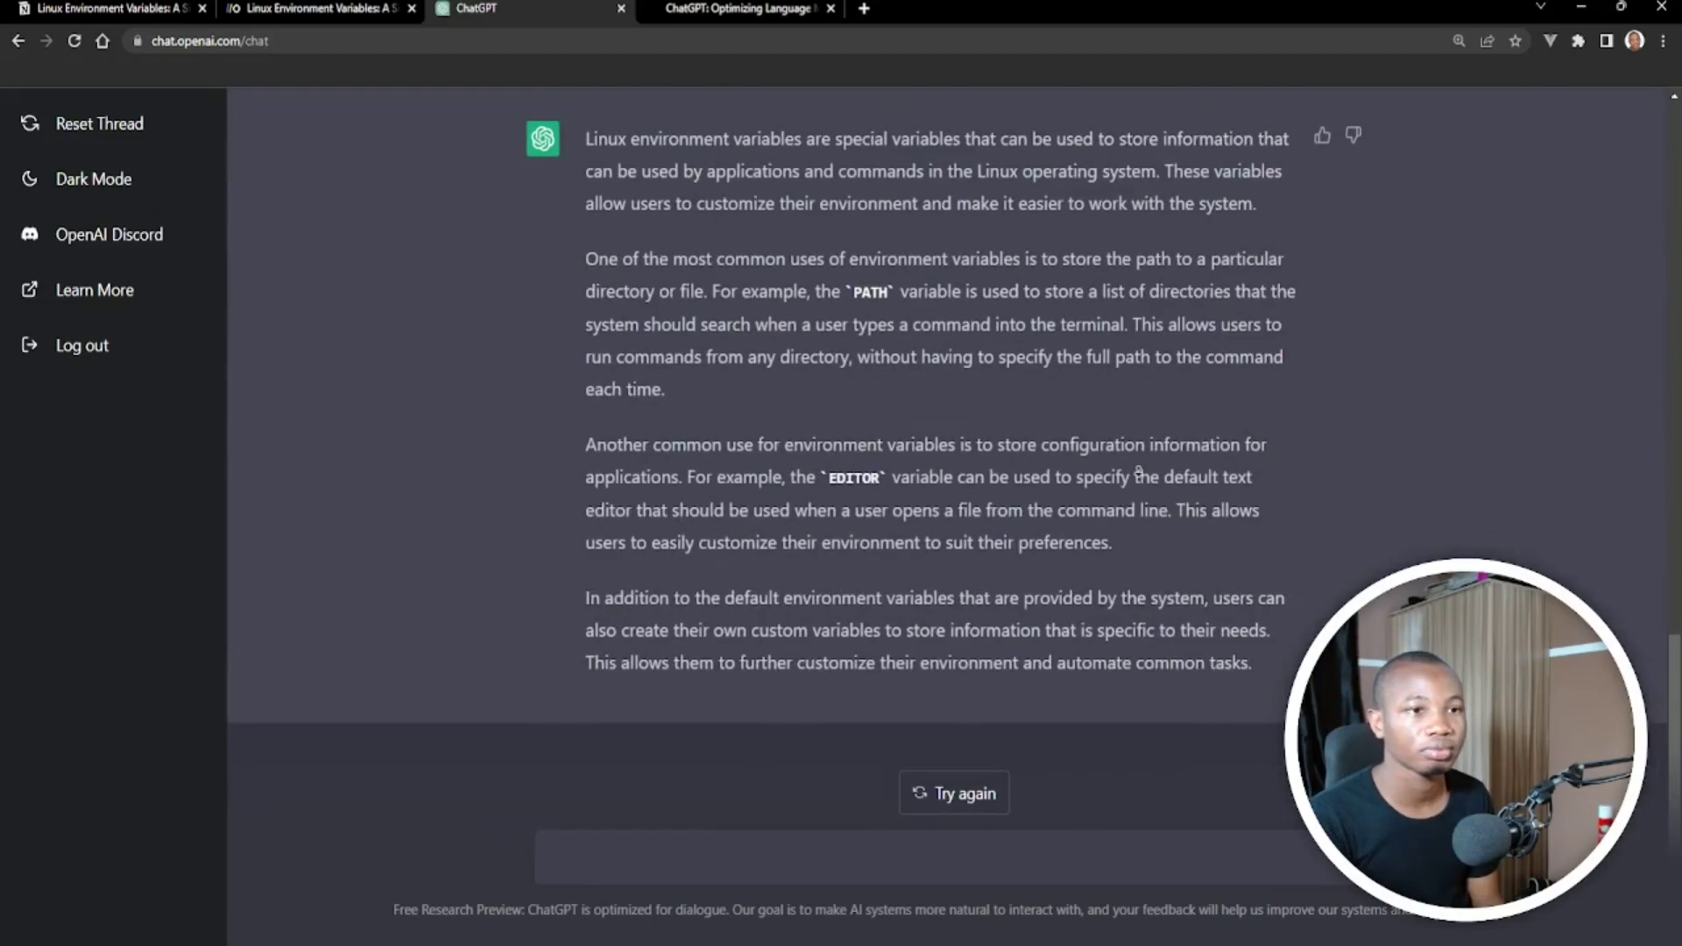
scroll(769, 436, up, 3)
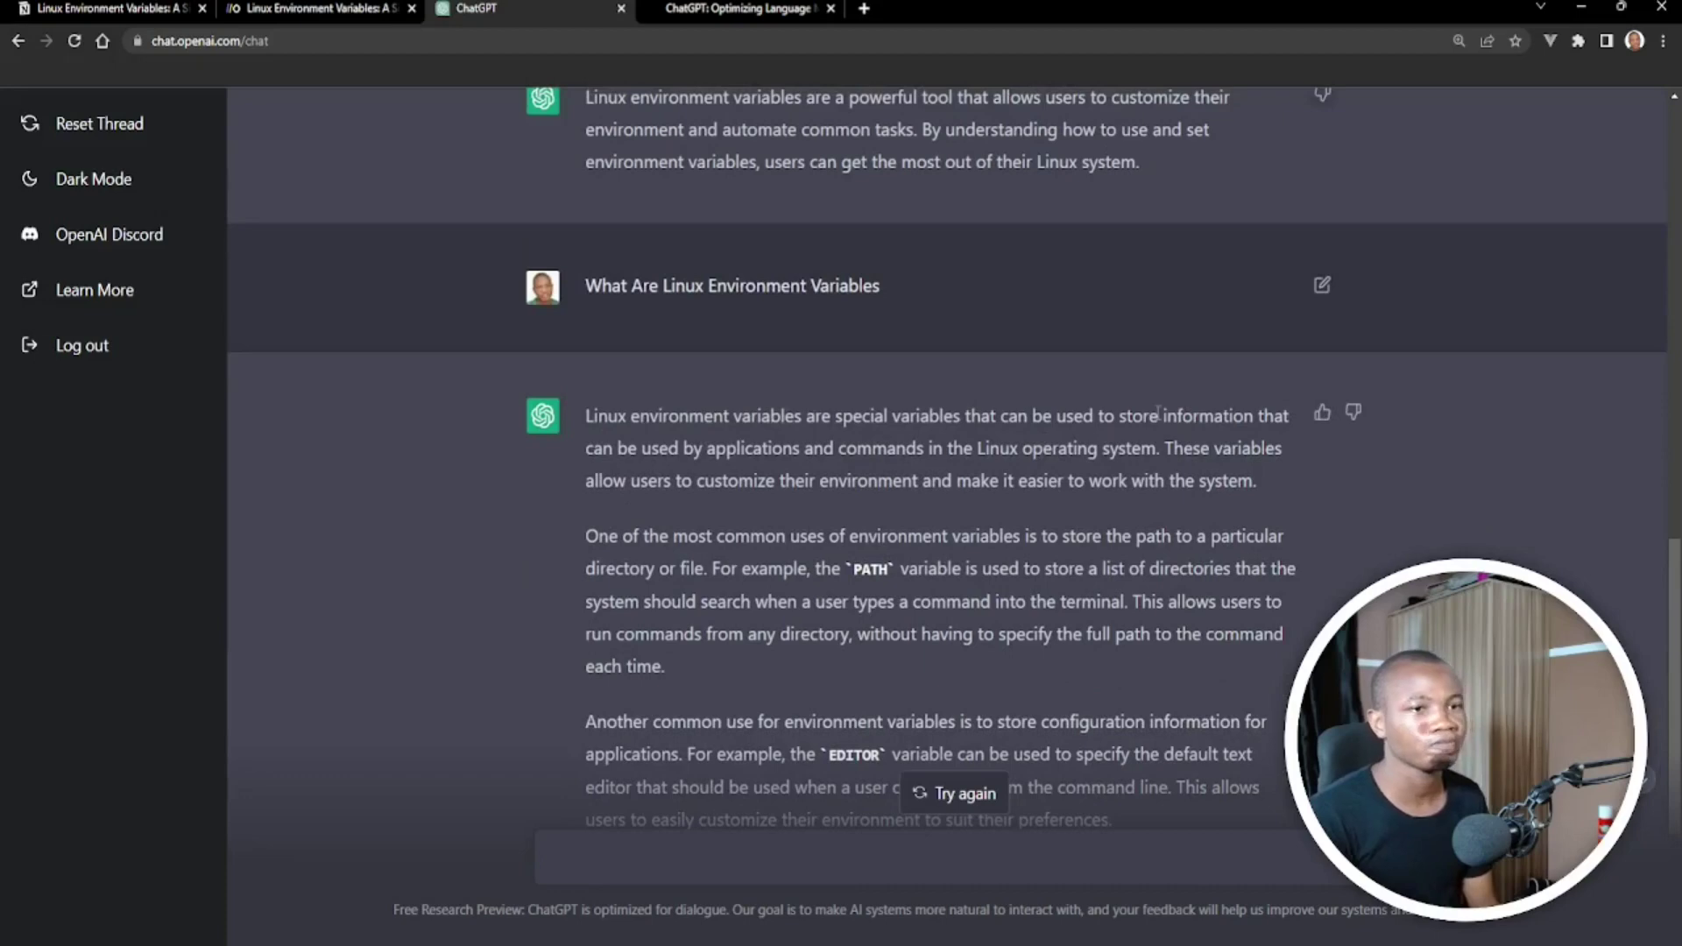
Check the opening paragraph of ChatGPT's first article against the opening paragraph of its latest answer
scroll(857, 370, down, 3)
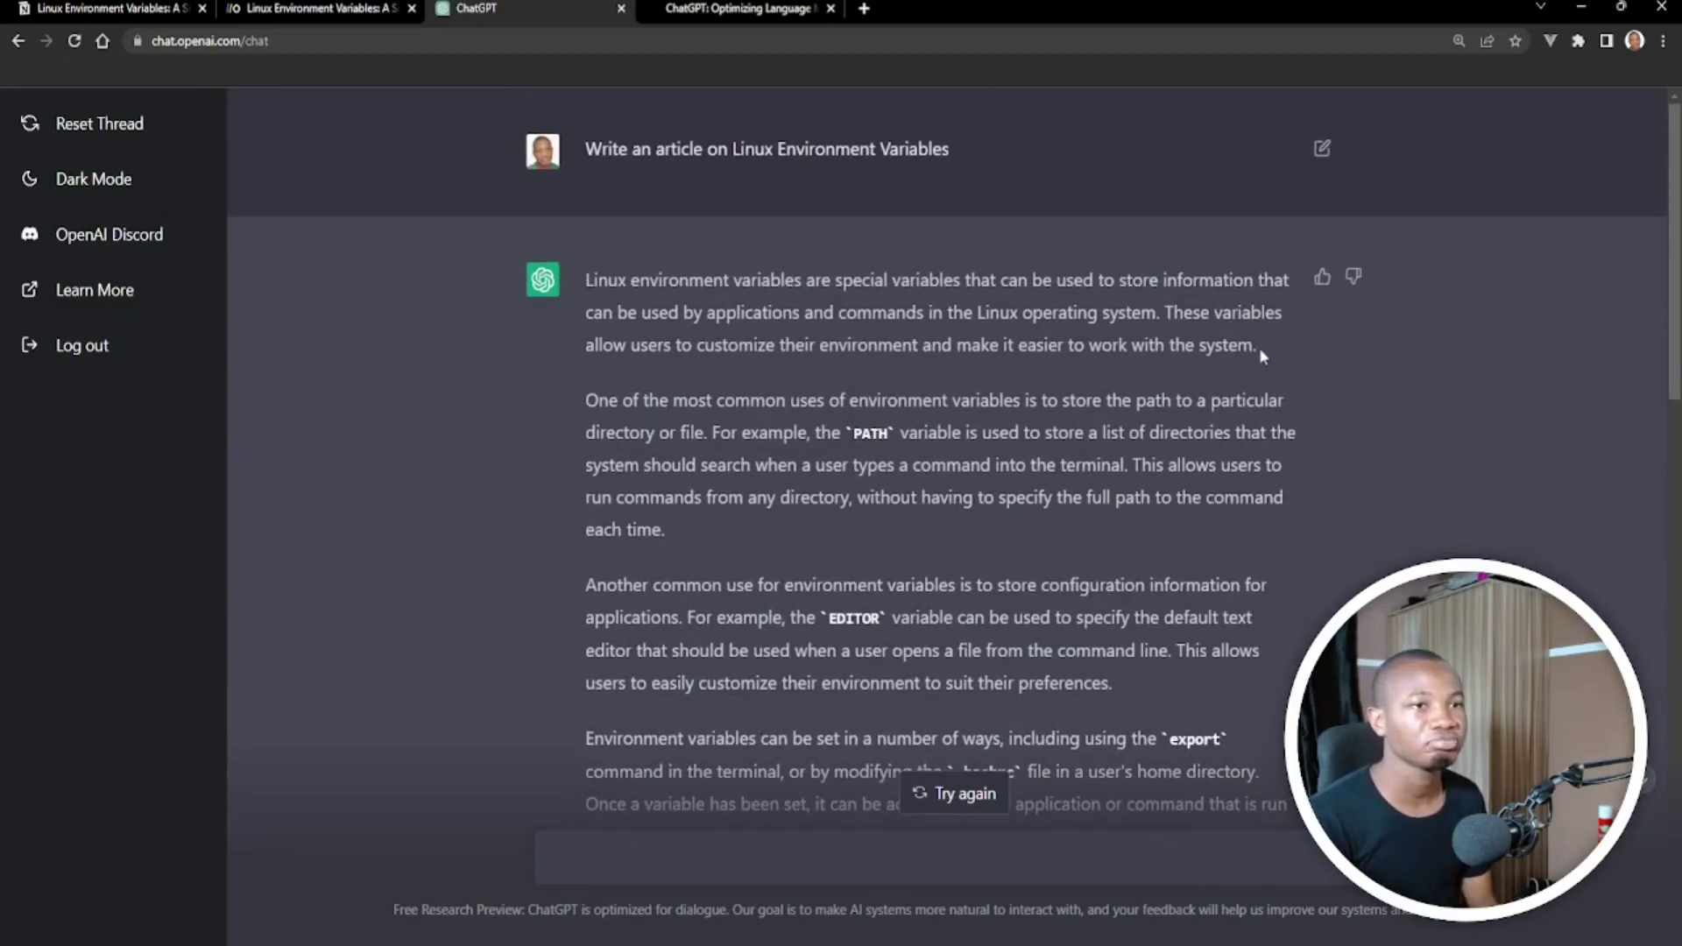
scroll(1134, 355, down, 8)
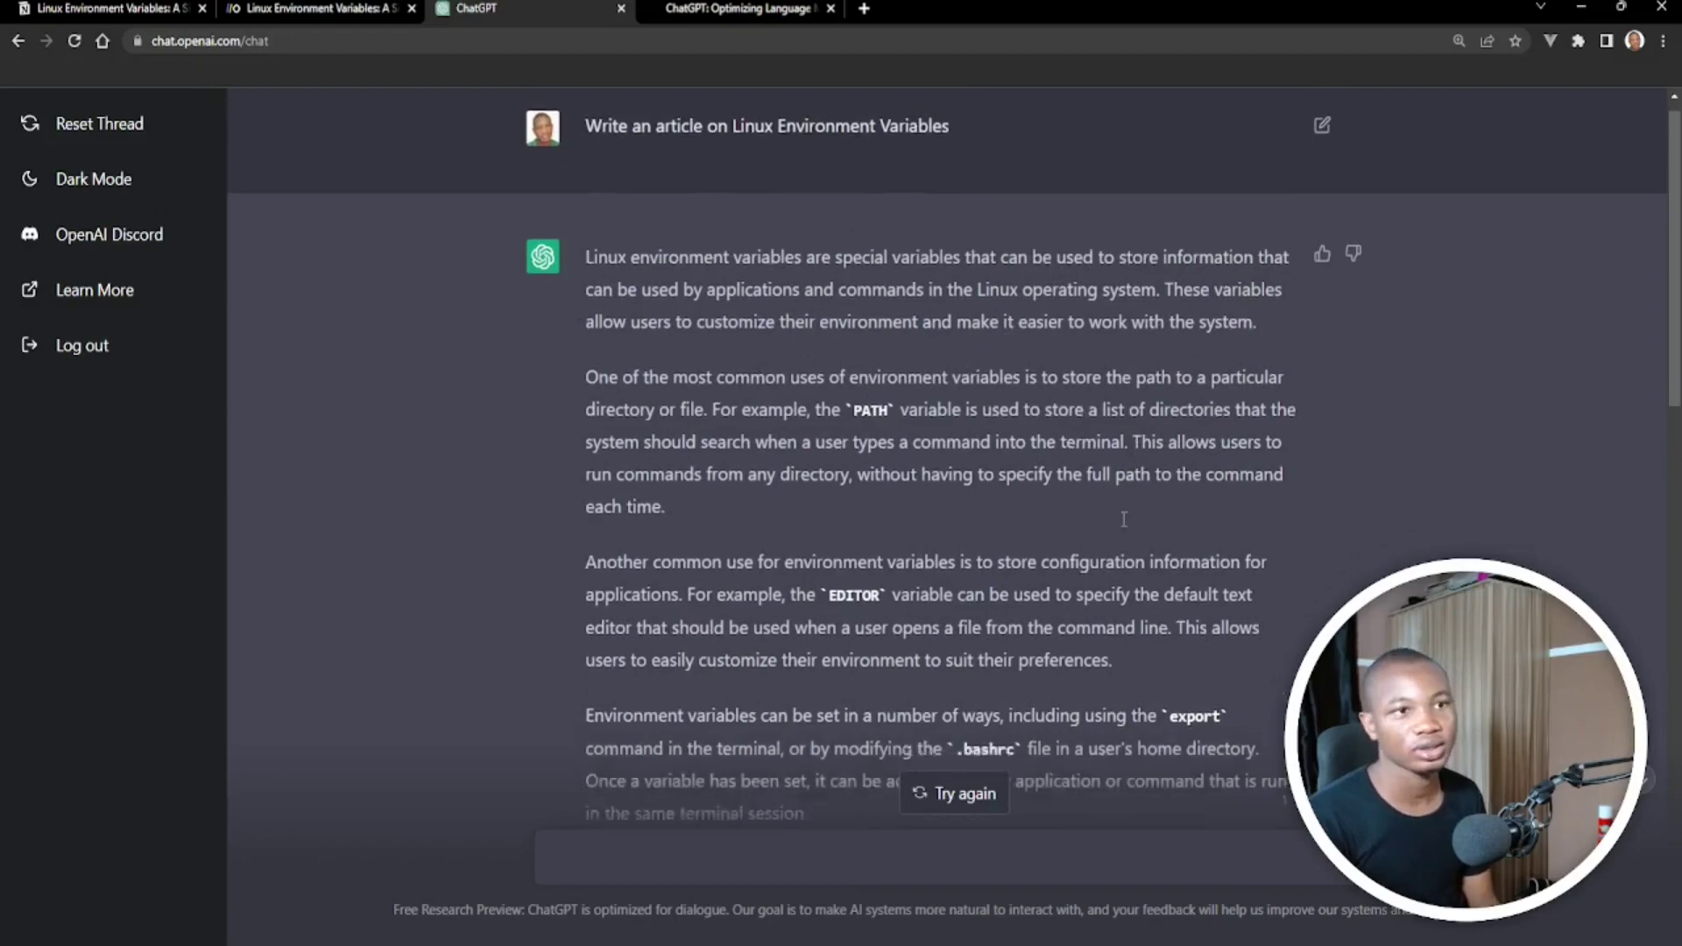
scroll(1111, 511, up, 8)
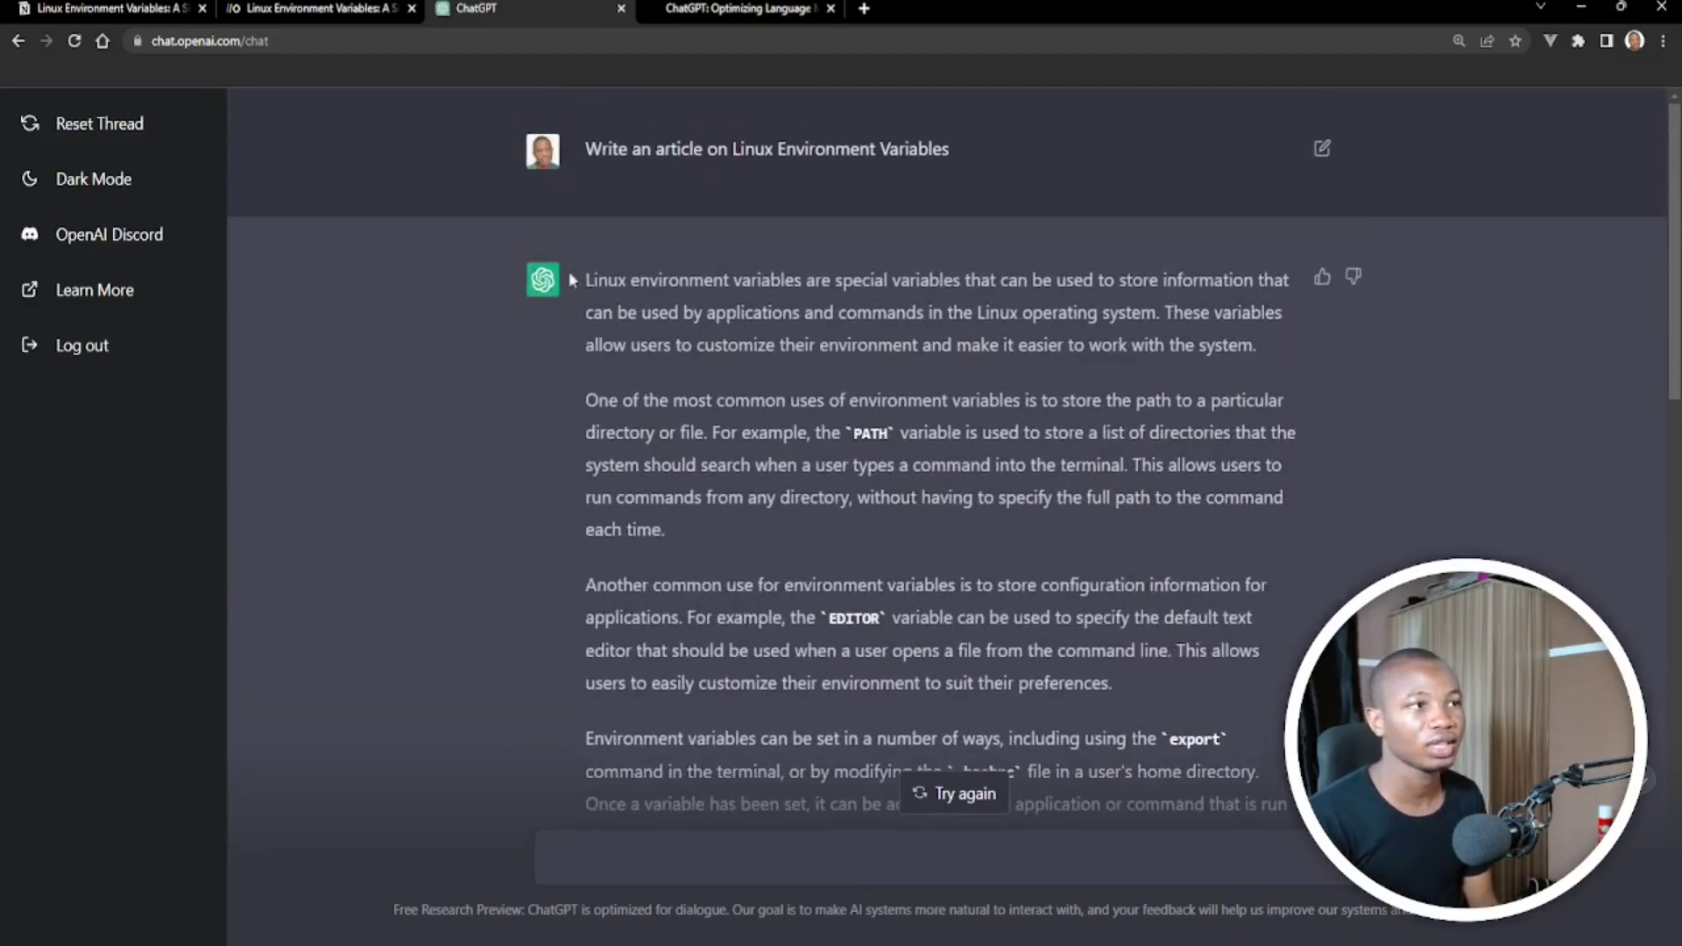
drag(619, 280, 1157, 313)
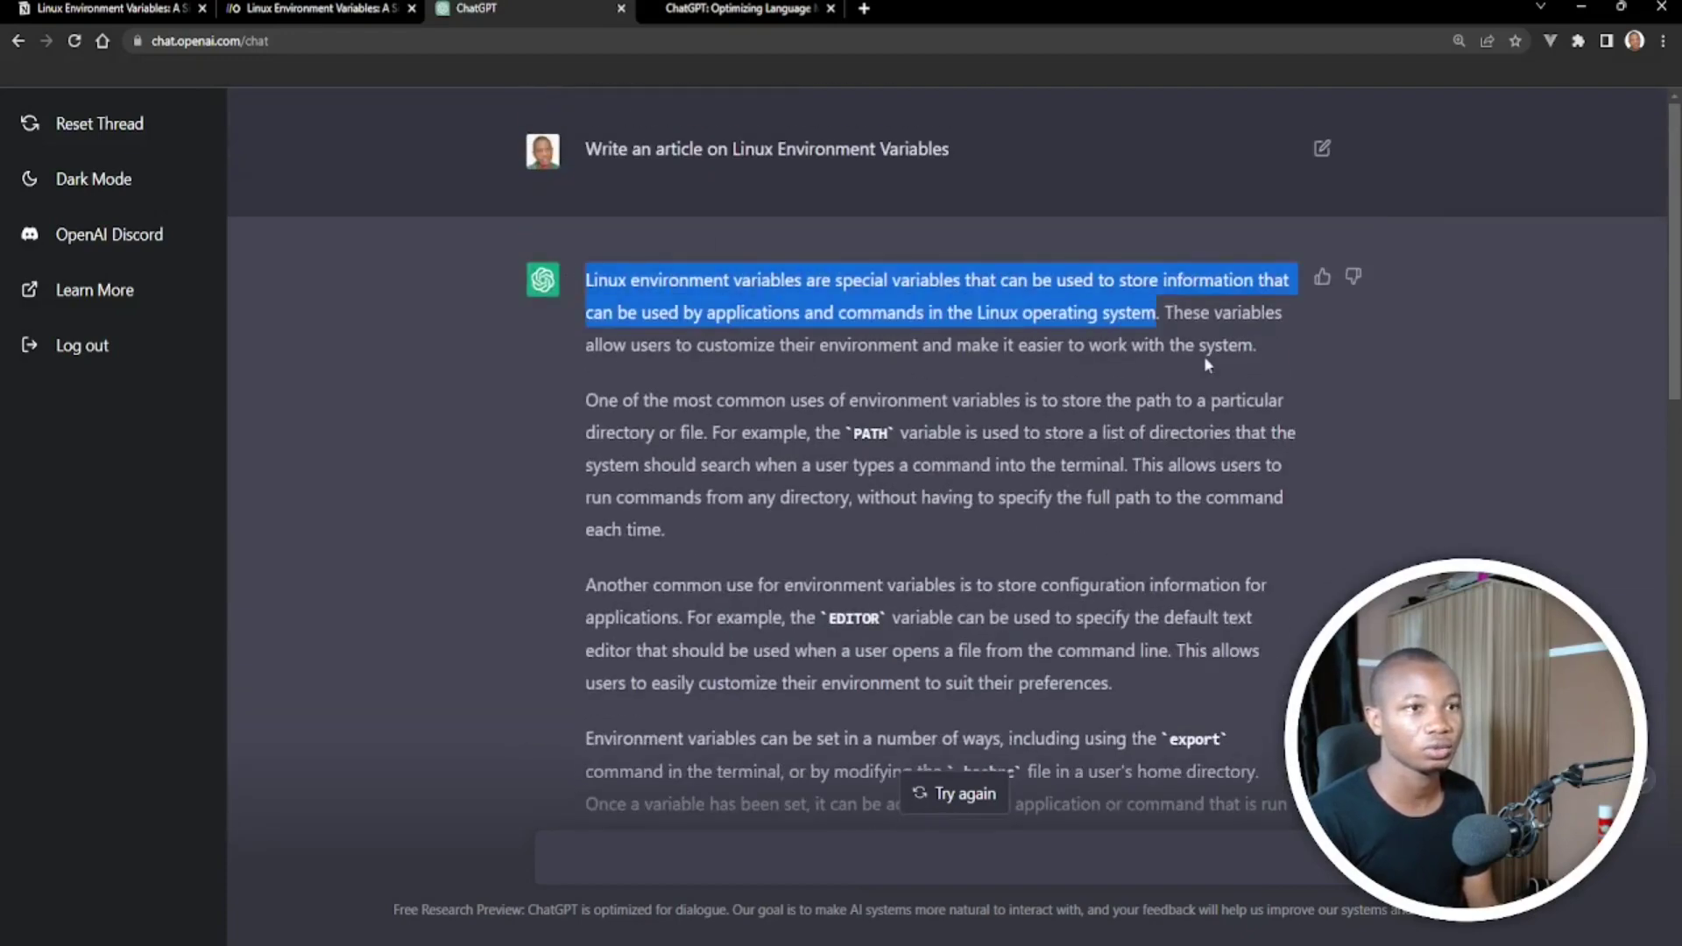
scroll(1204, 358, down, 15)
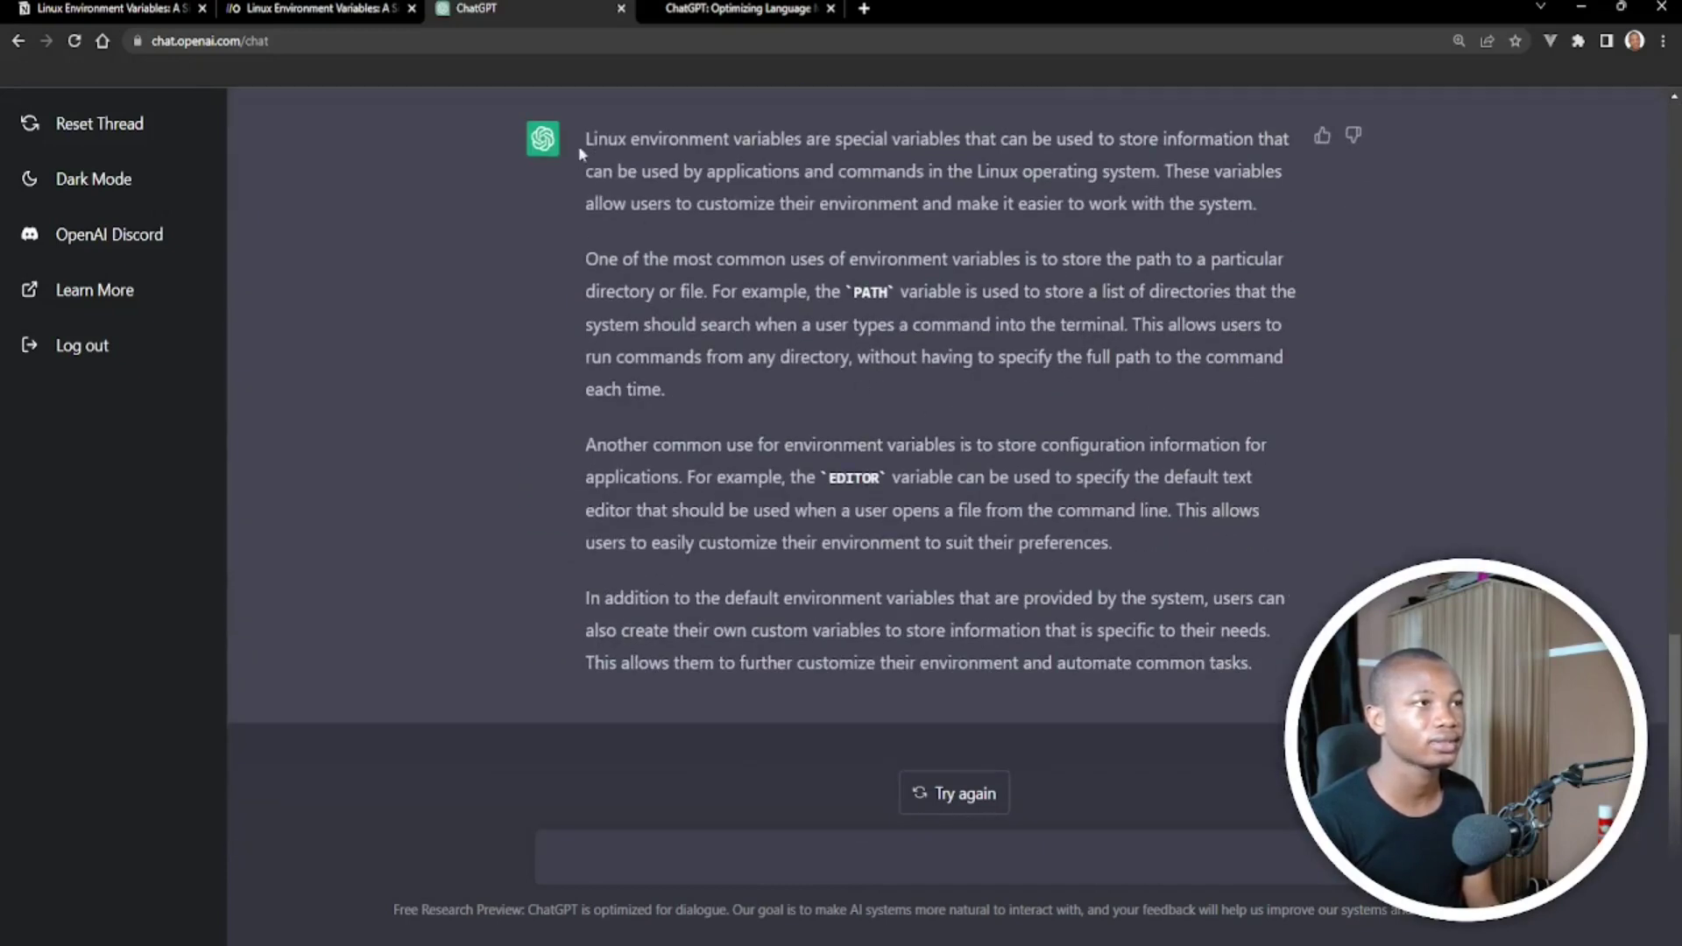
Copy the first paragraph of ChatGPT's latest answer onto a new line beneath the "What Are Linux Environment Variables" heading in Notion
drag(593, 136, 633, 136)
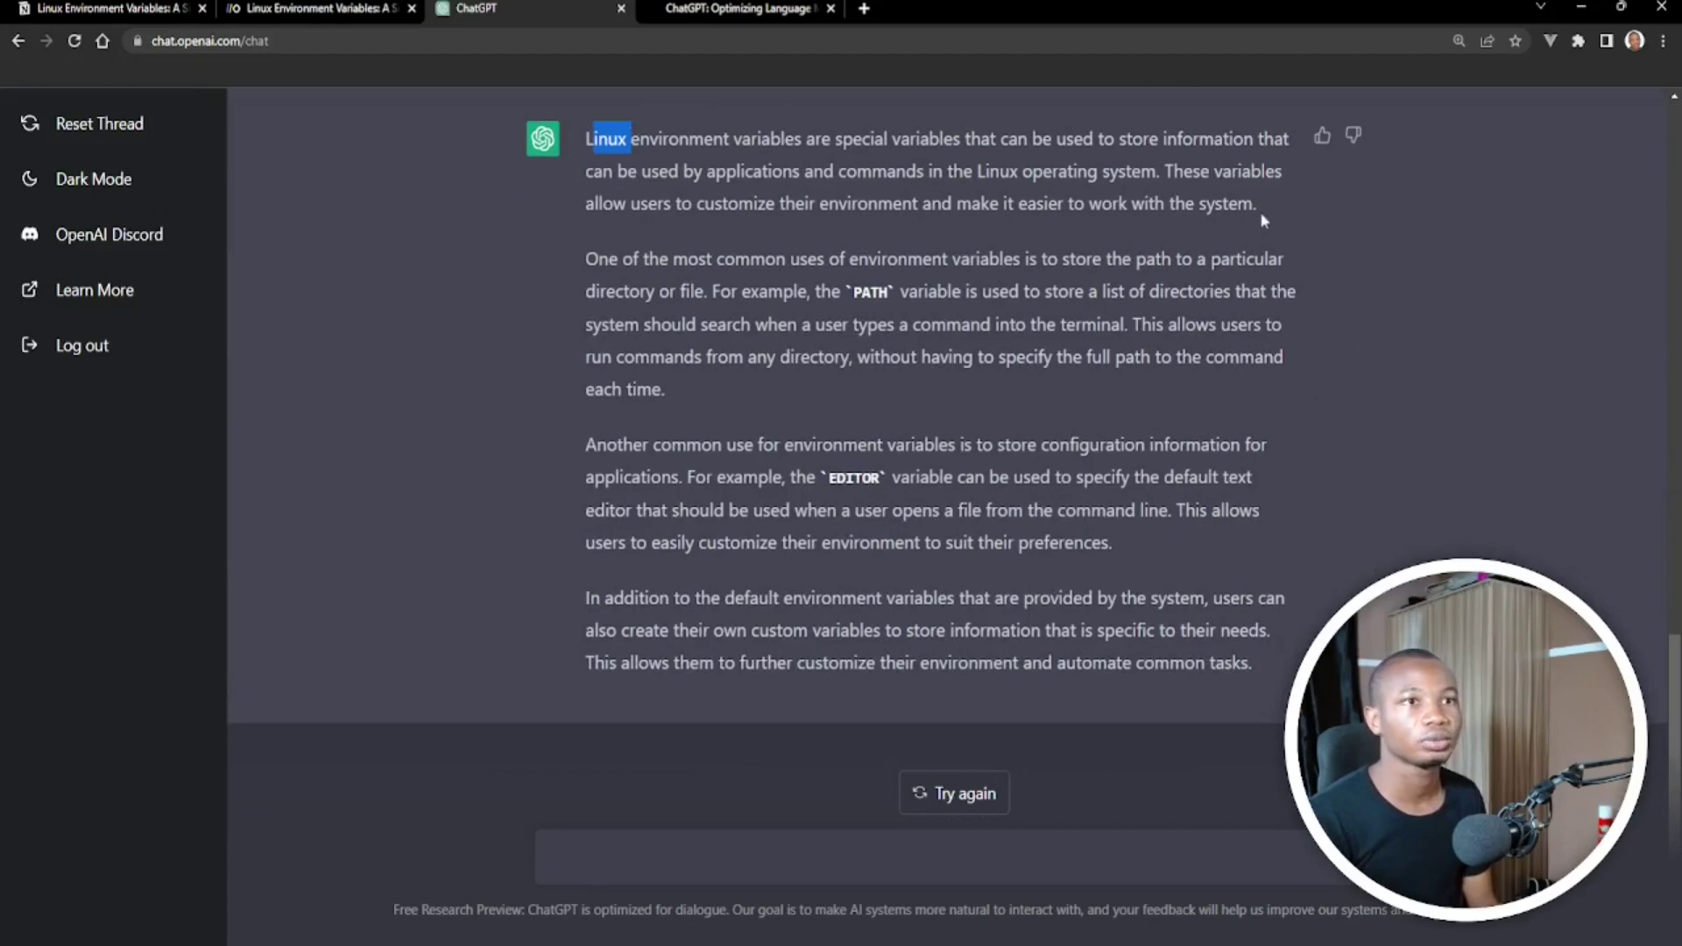
drag(1264, 219, 571, 147)
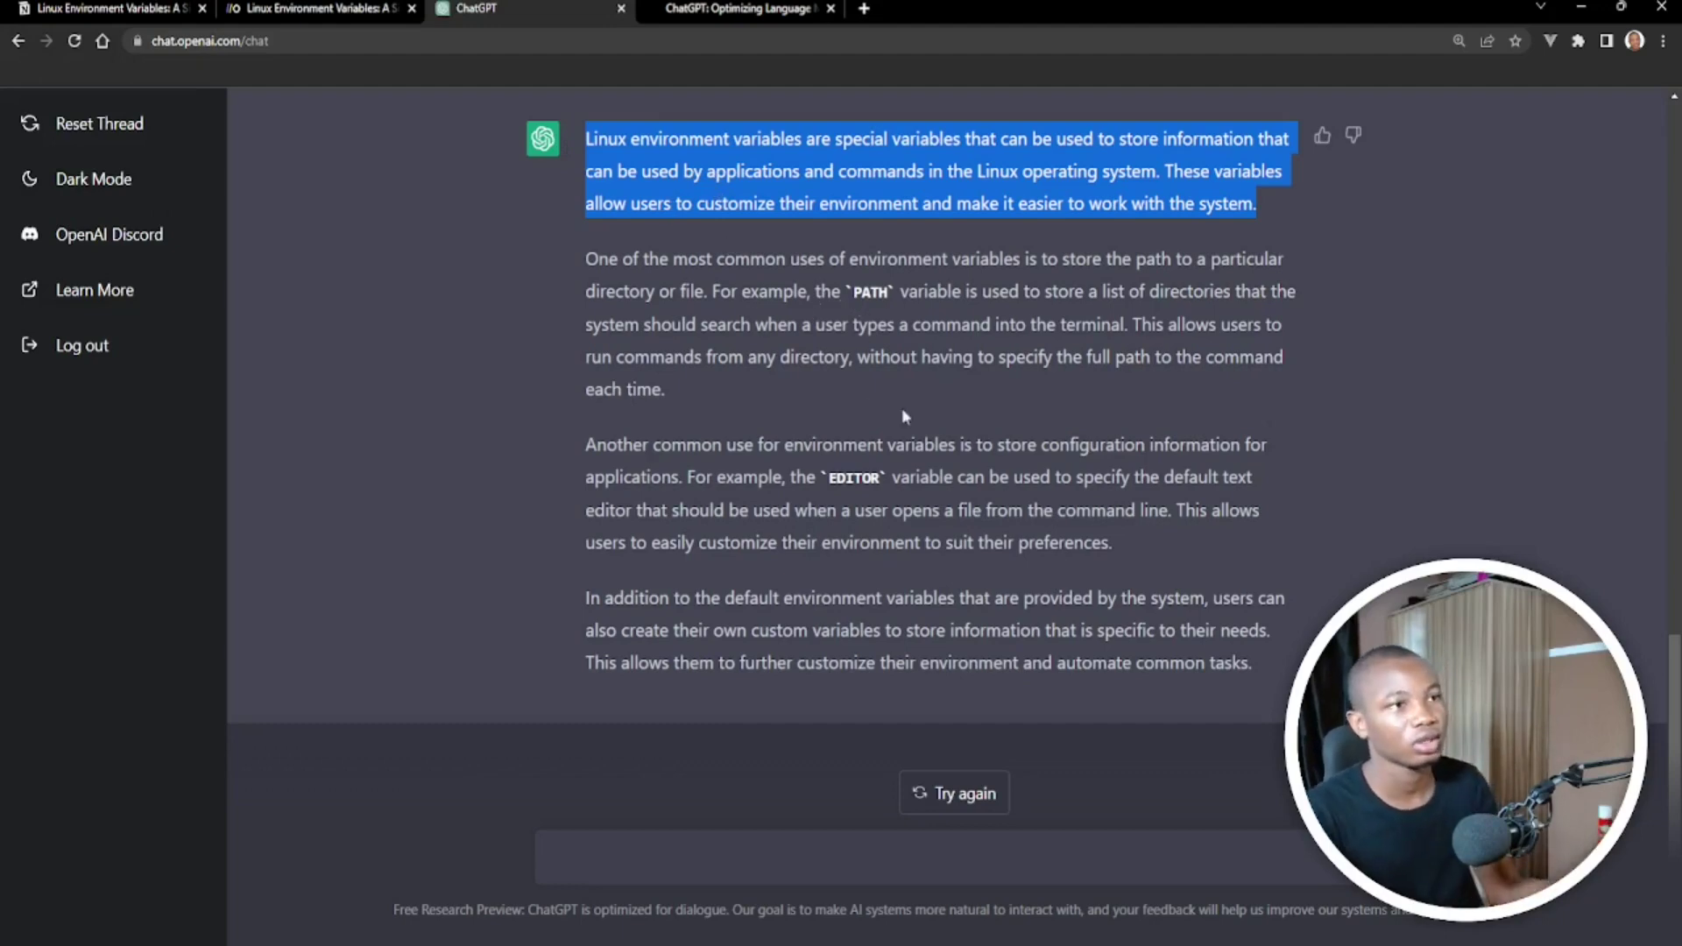
scroll(905, 417, up, 2)
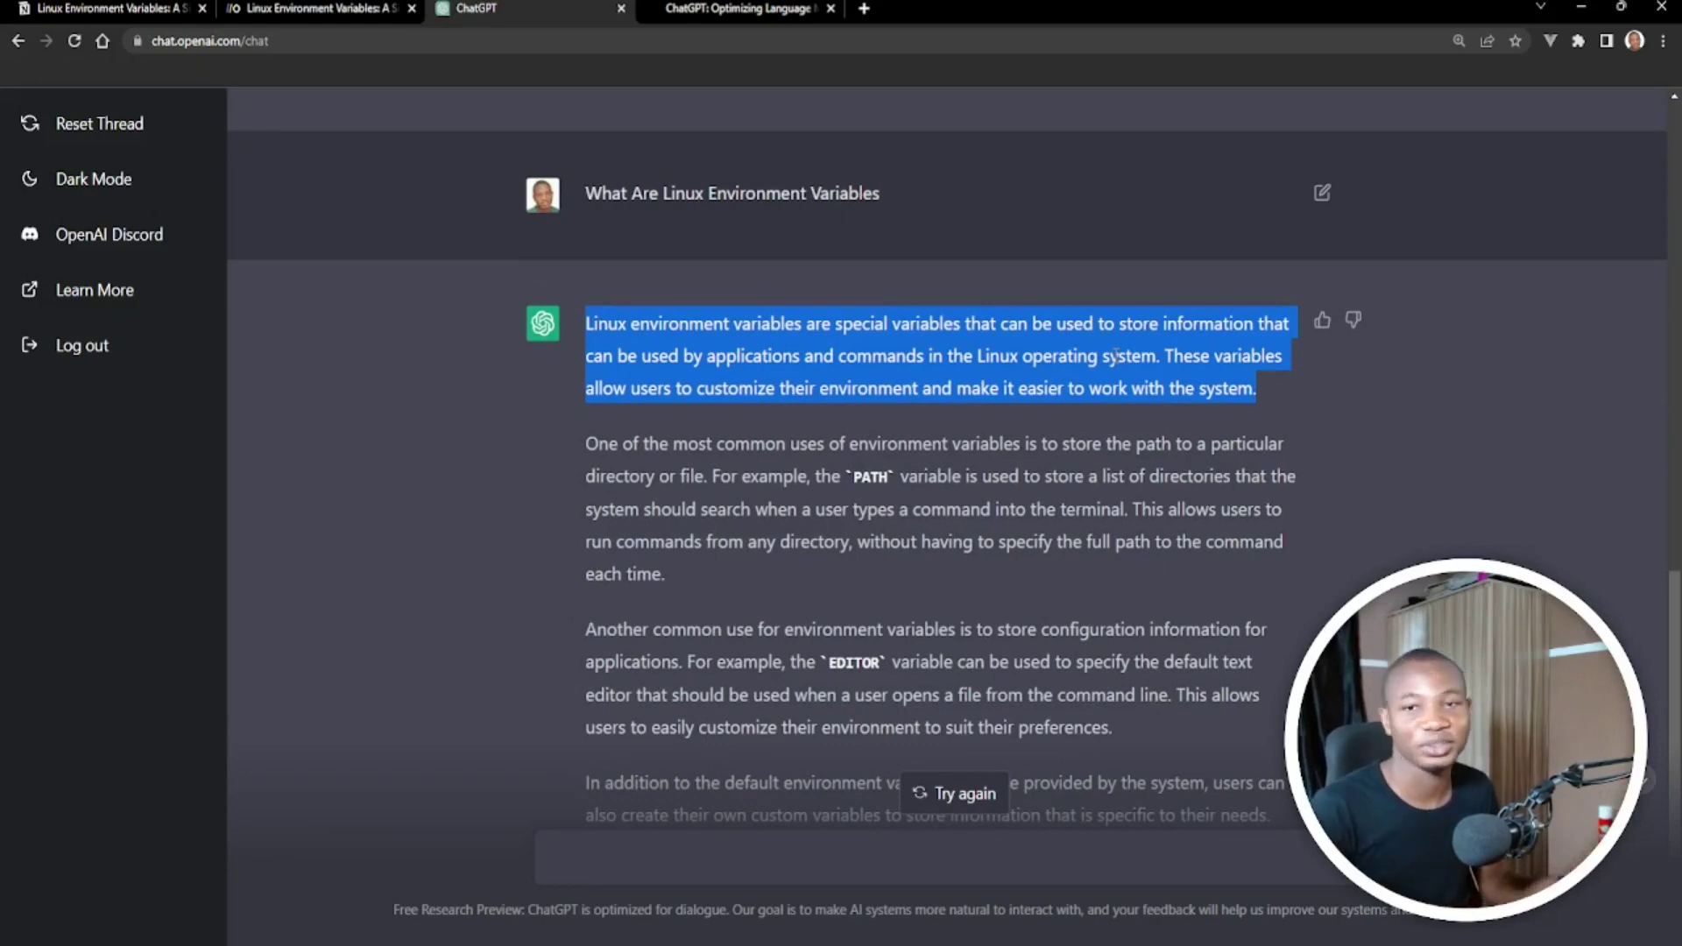
click(105, 8)
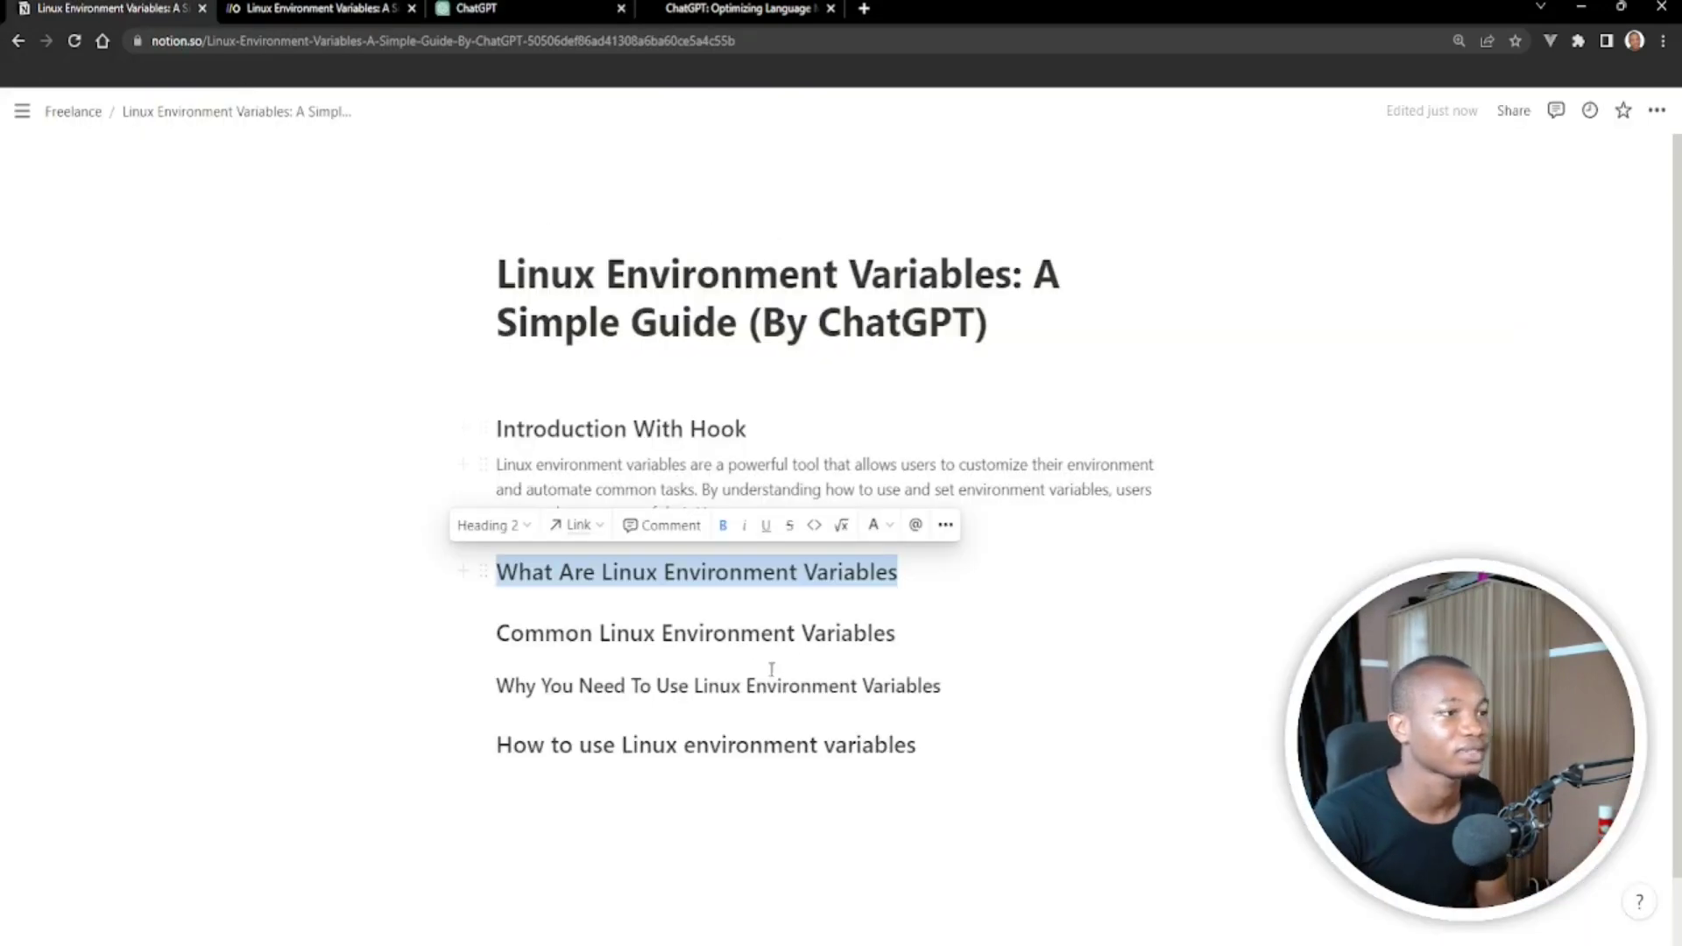
click(886, 595)
key(Return)
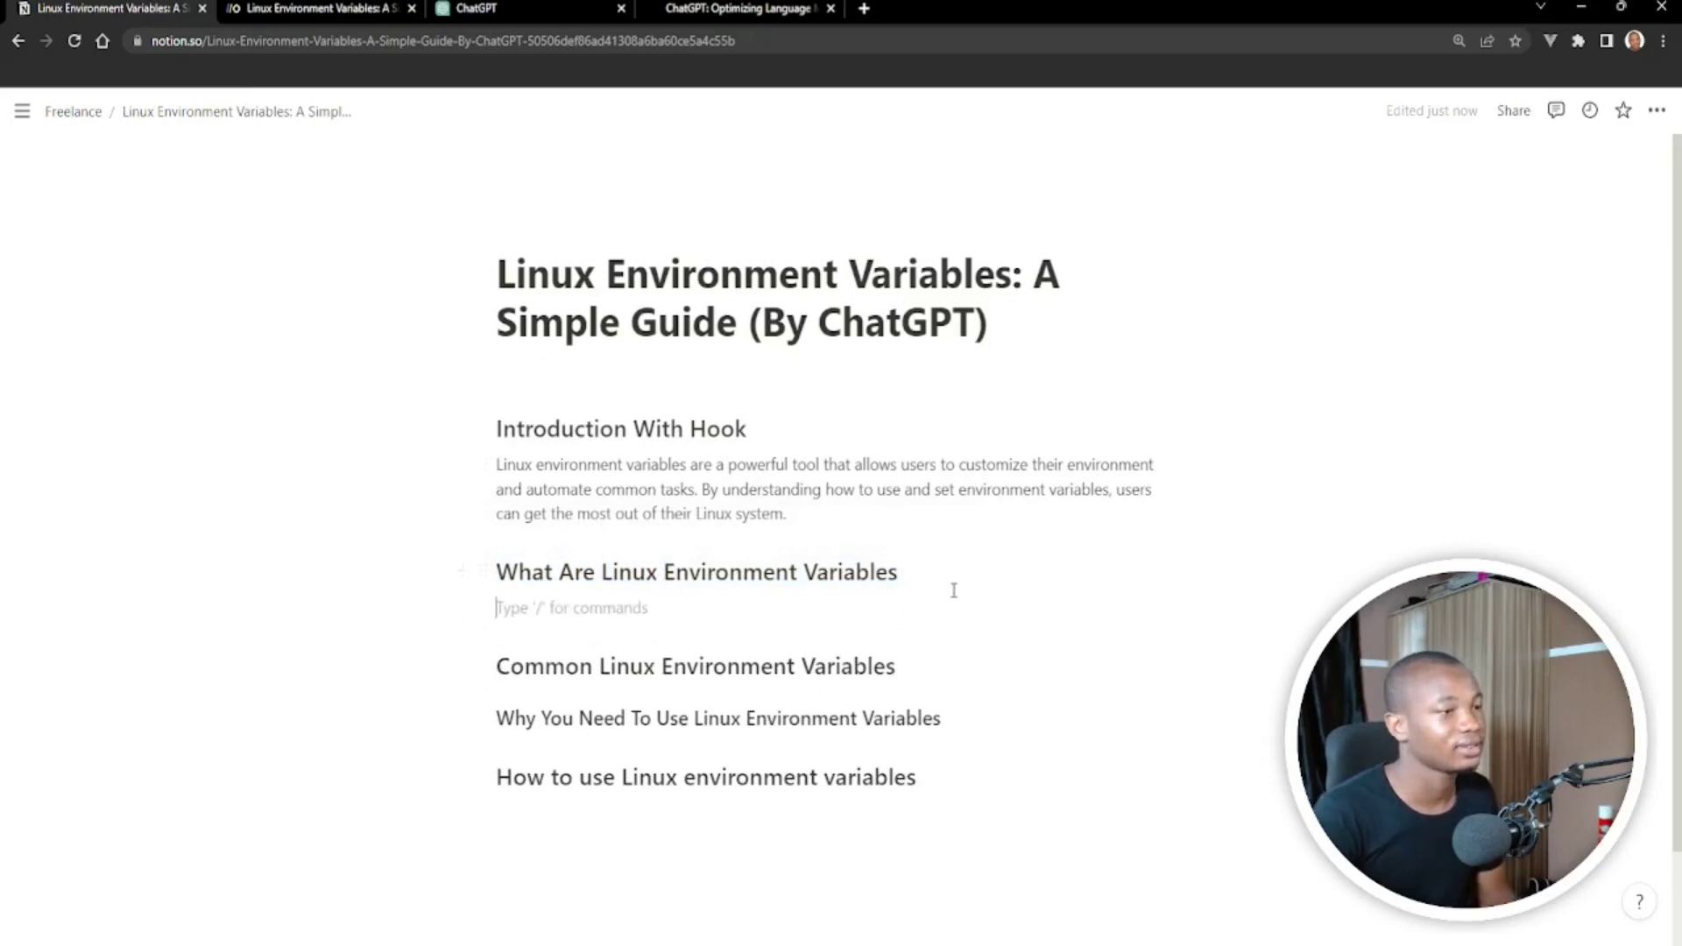
text(Linux environment variables are special variables that can be used to store information that can be used by applications and commands in the Linux operating system. These variables allow users to customize their environment and make it easier to work with the system.)
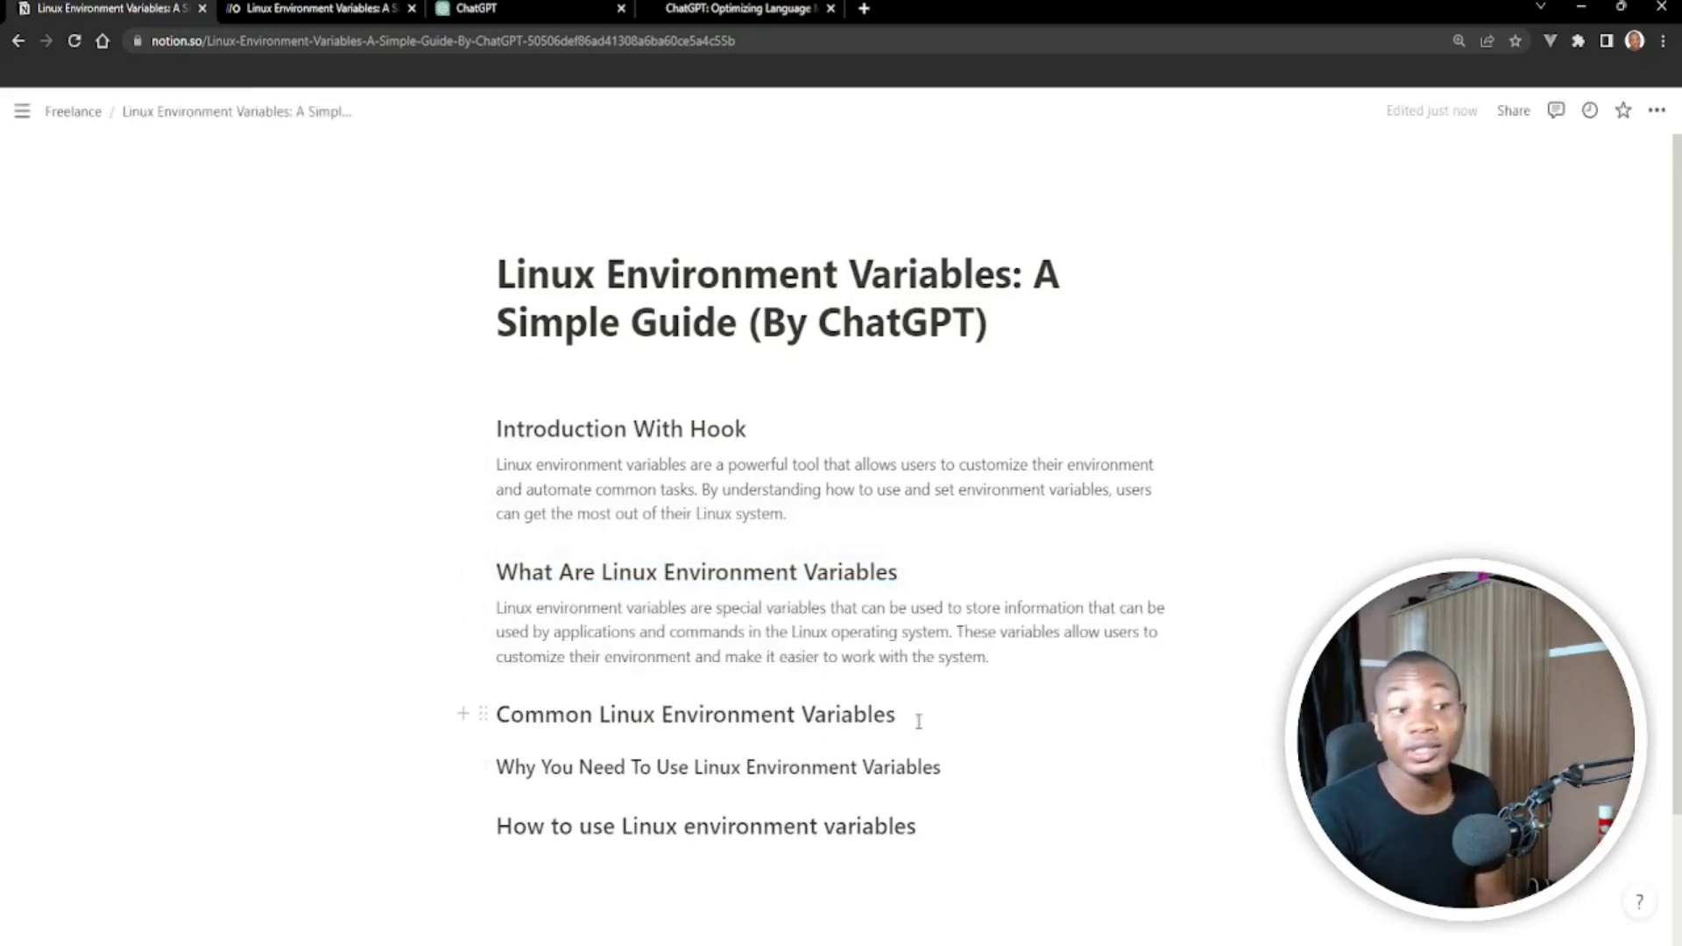
Copy the Notion heading "Common Linux Environment Variables" and submit it as a prompt in ChatGPT
drag(917, 721, 497, 708)
key(ctrl+c)
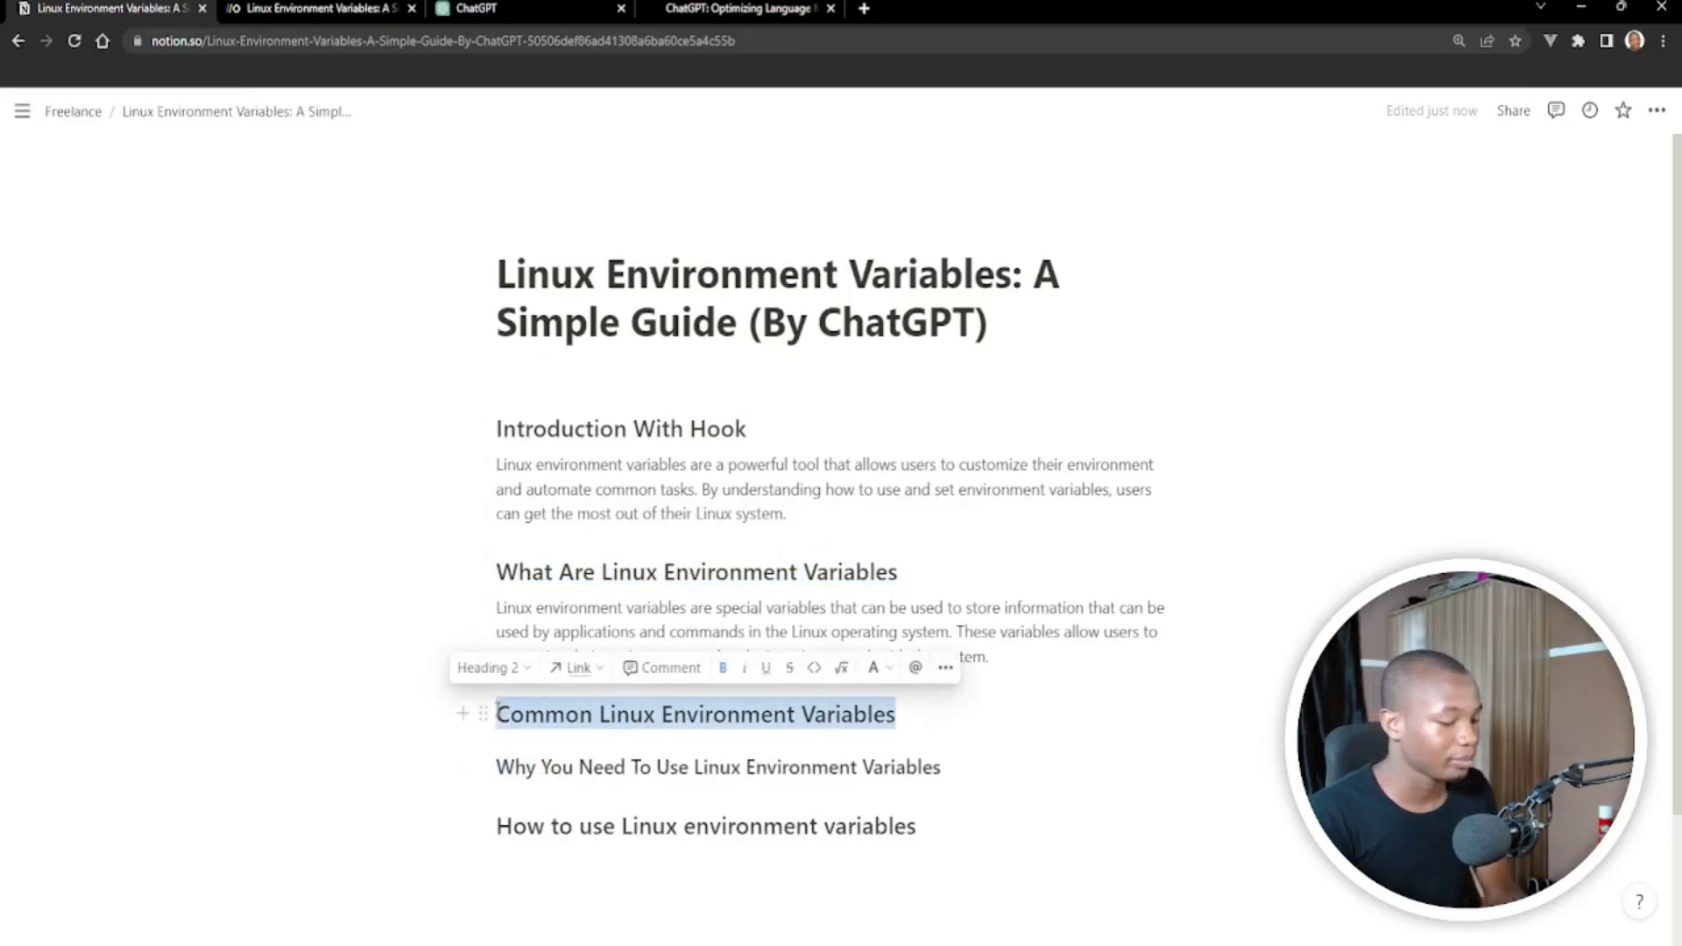
click(517, 9)
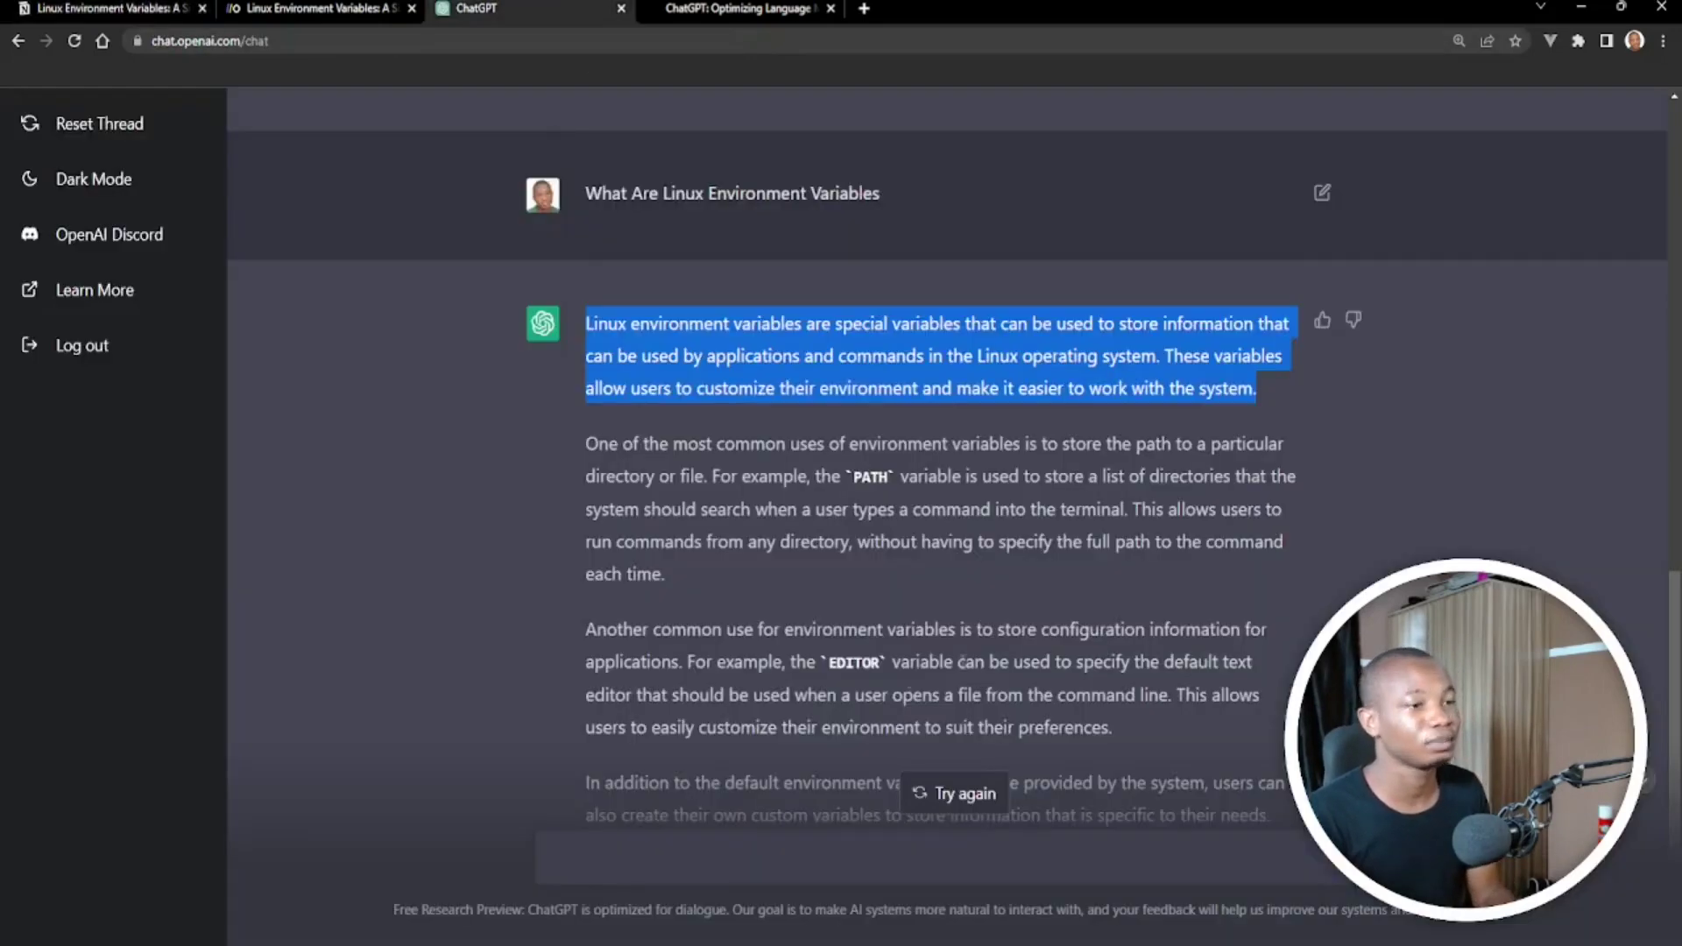
click(859, 860)
key(ctrl+v)
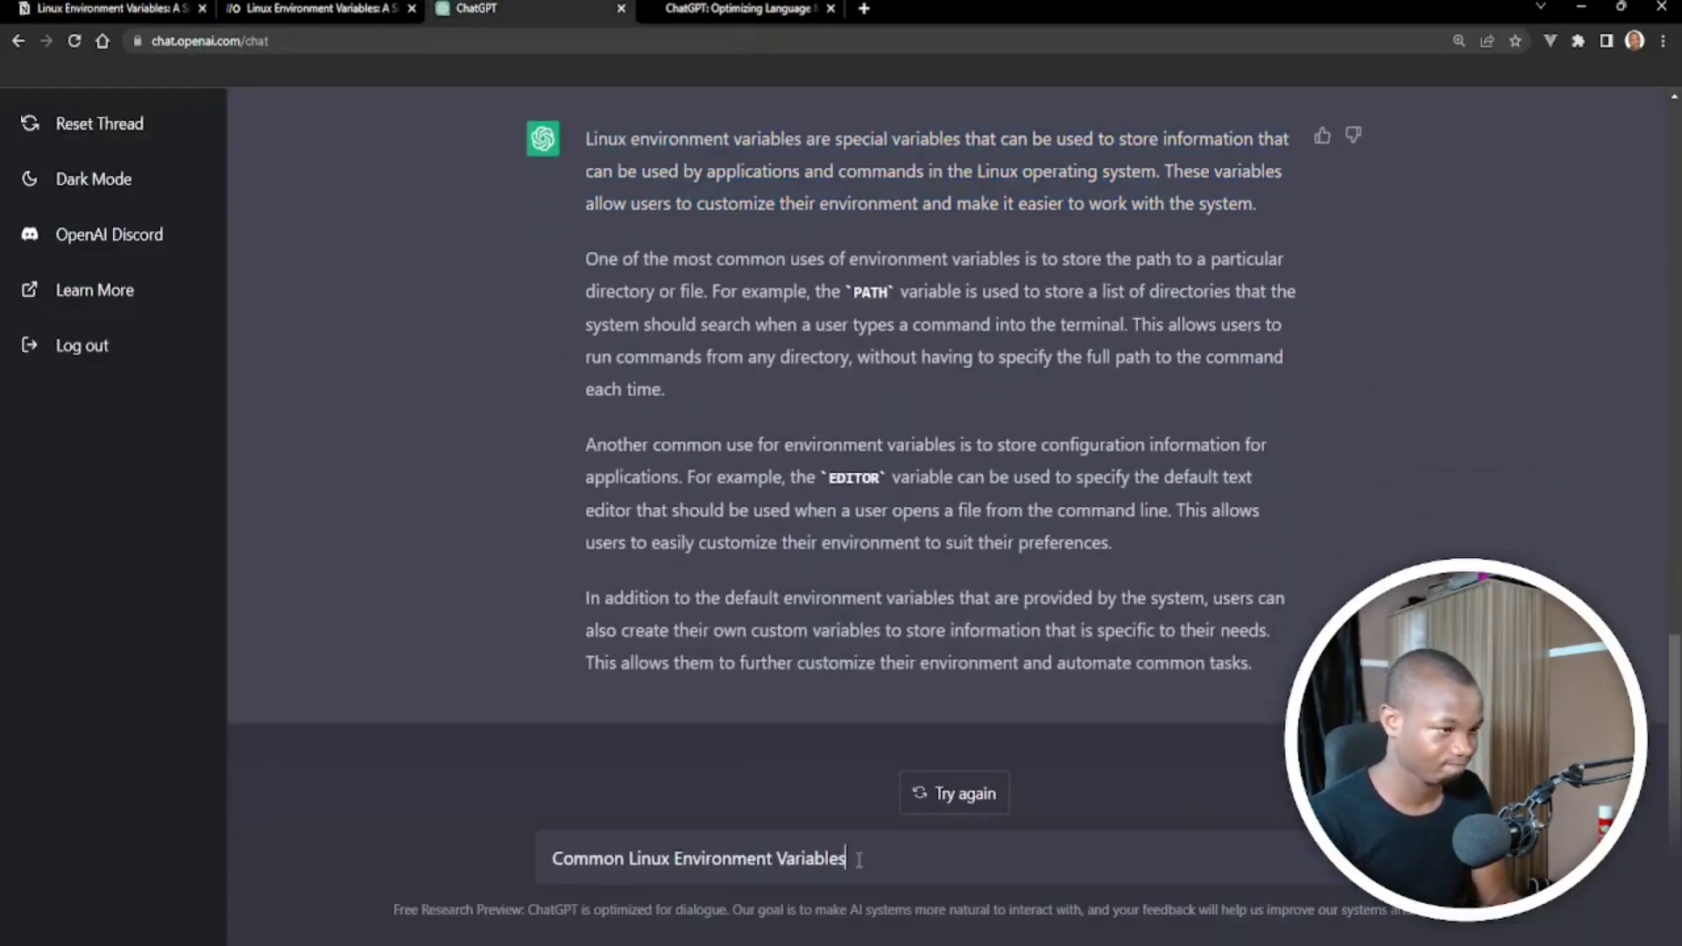
key(Return)
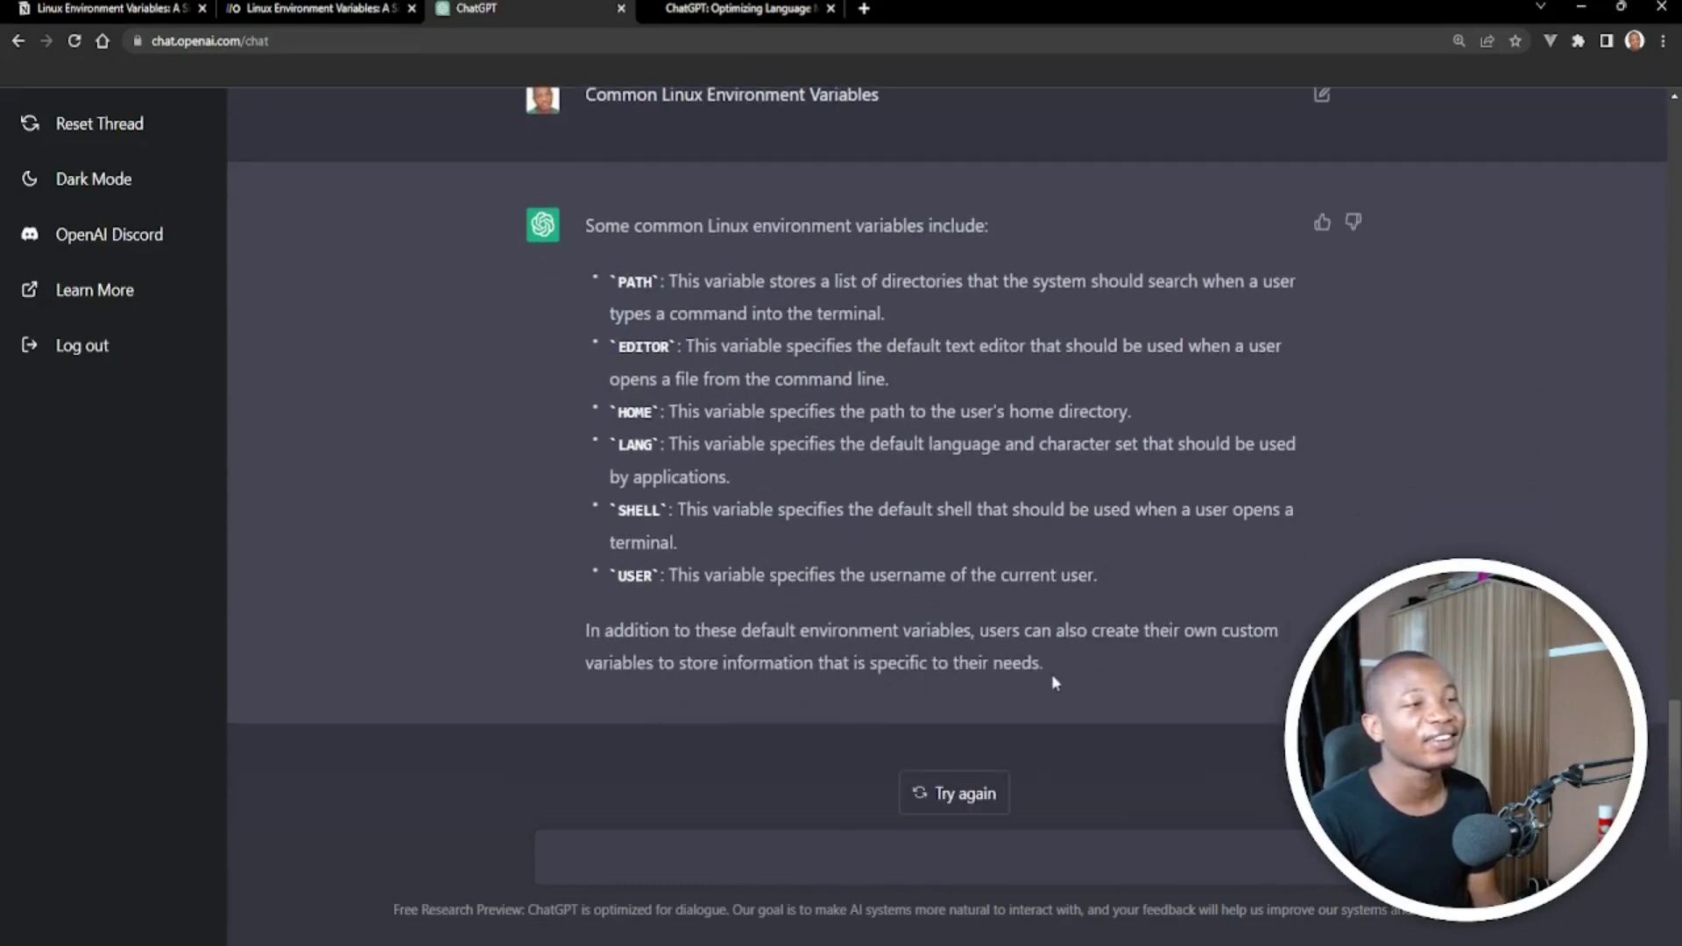
Copy ChatGPT's whole answer, including the bulleted variable list, beneath the "Common Linux Environment Variables" heading in Notion
drag(1051, 675, 538, 235)
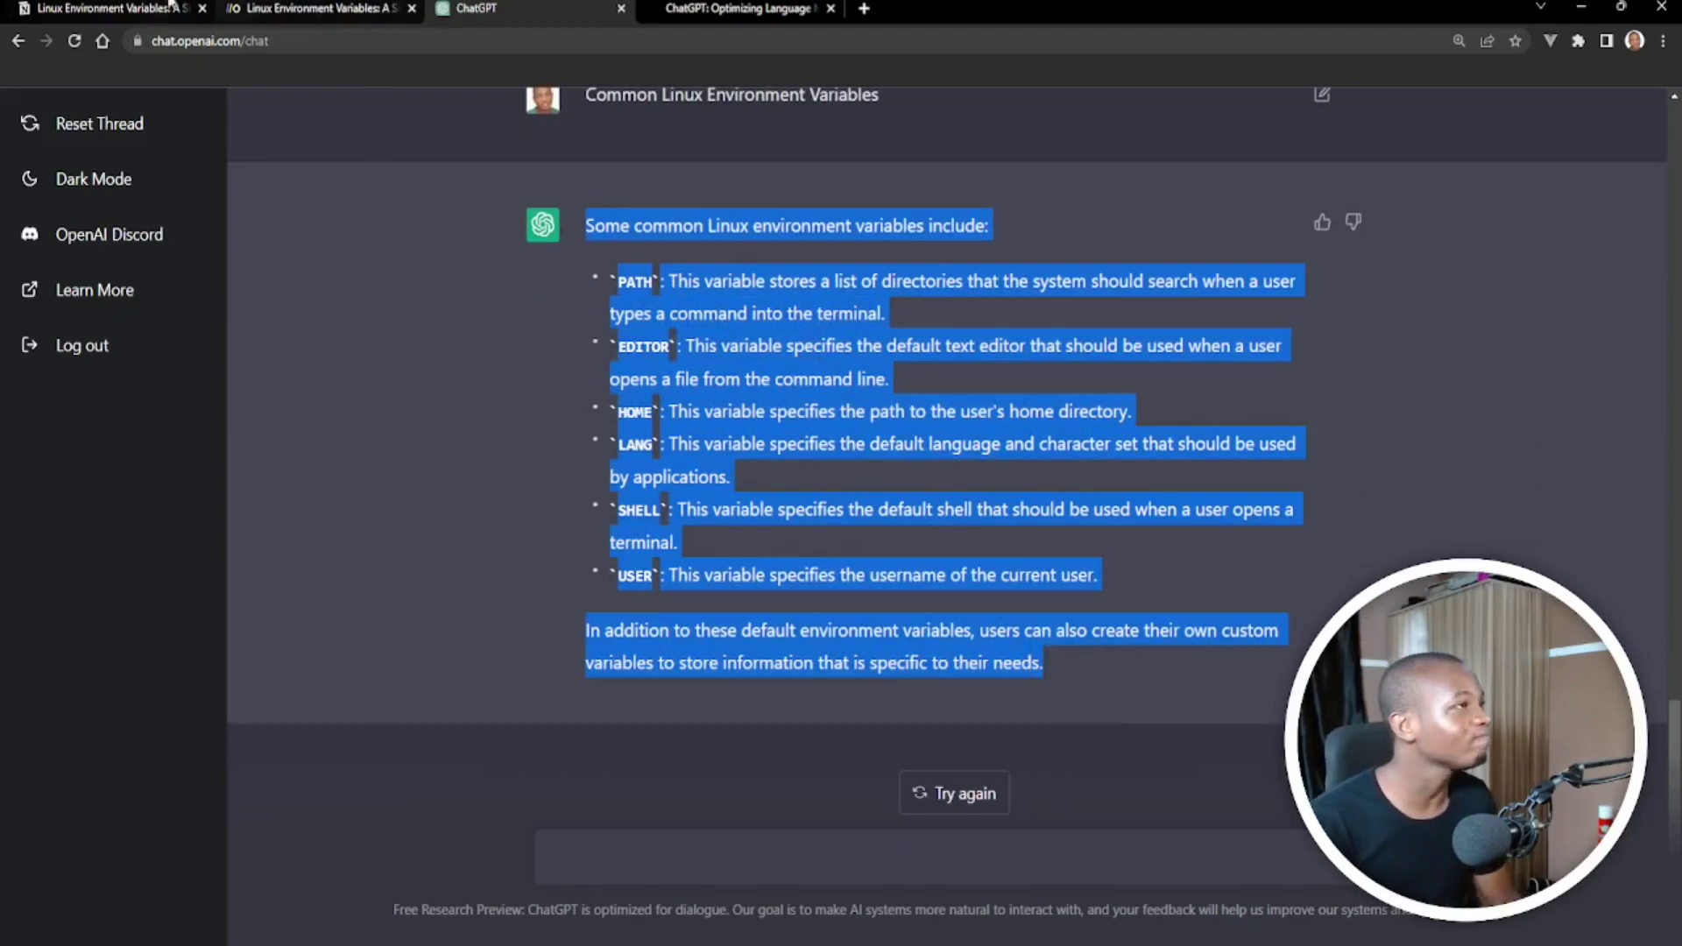
click(61, 11)
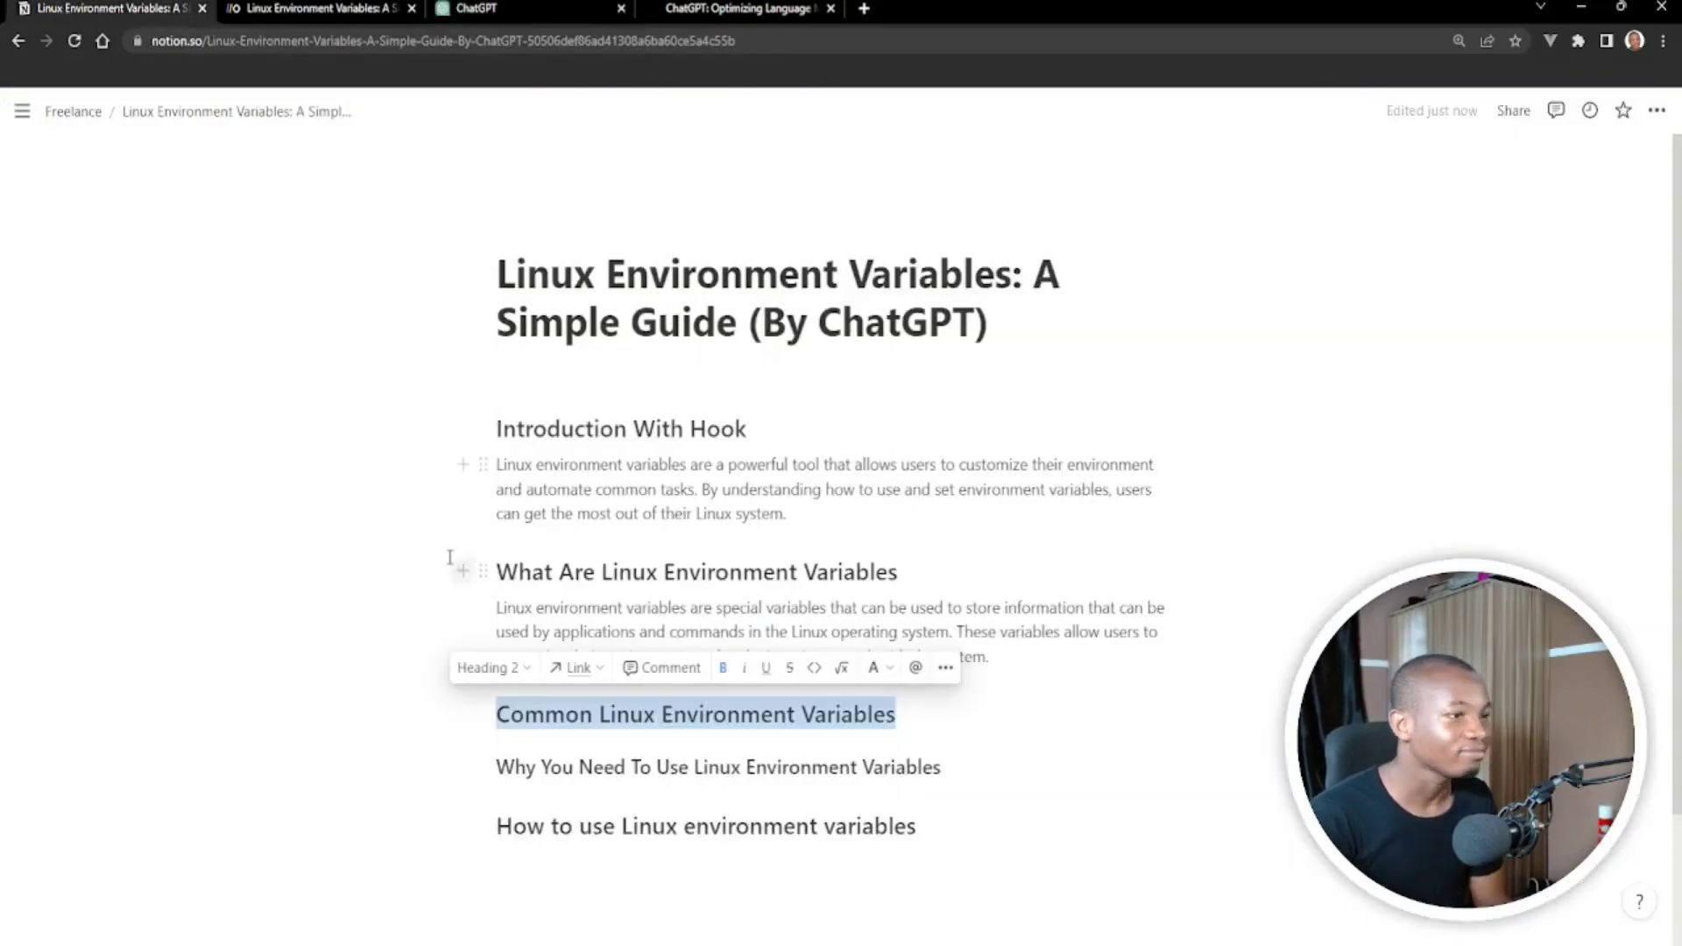
click(951, 730)
key(Return)
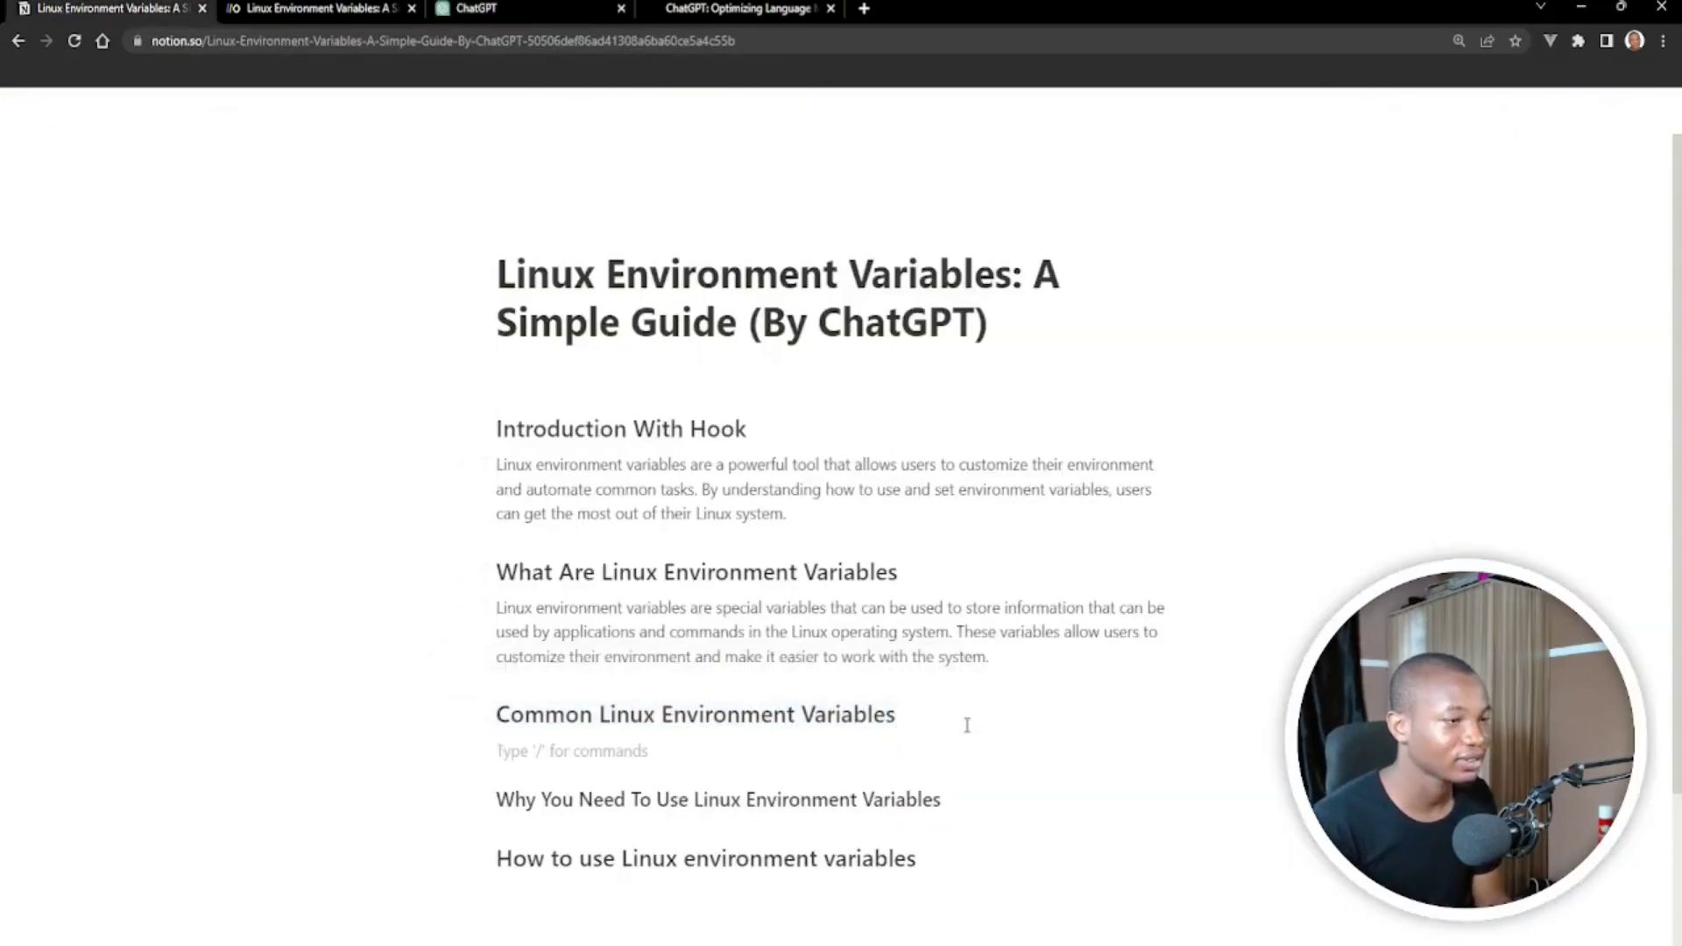
text(Some common Linux environment variables include: PATH : This variable stores a list of directories that the system should search when a user types a command into the terminal. EDITOR : This variable specifies the default text editor that should be used when a user opens a file from the command line. HOME : This variable specifies the path to the user's home directory. LANG : This variable specifies the default language and character set that should be used by applications. SHELL : This variable specifies the default shell that should be used when a user opens a terminal. USER : This variable specifies the username of the current user. In addition to these default environment variables, users can also create their own custom variables to store information that is specific to their needs.)
scroll(968, 702, down, 4)
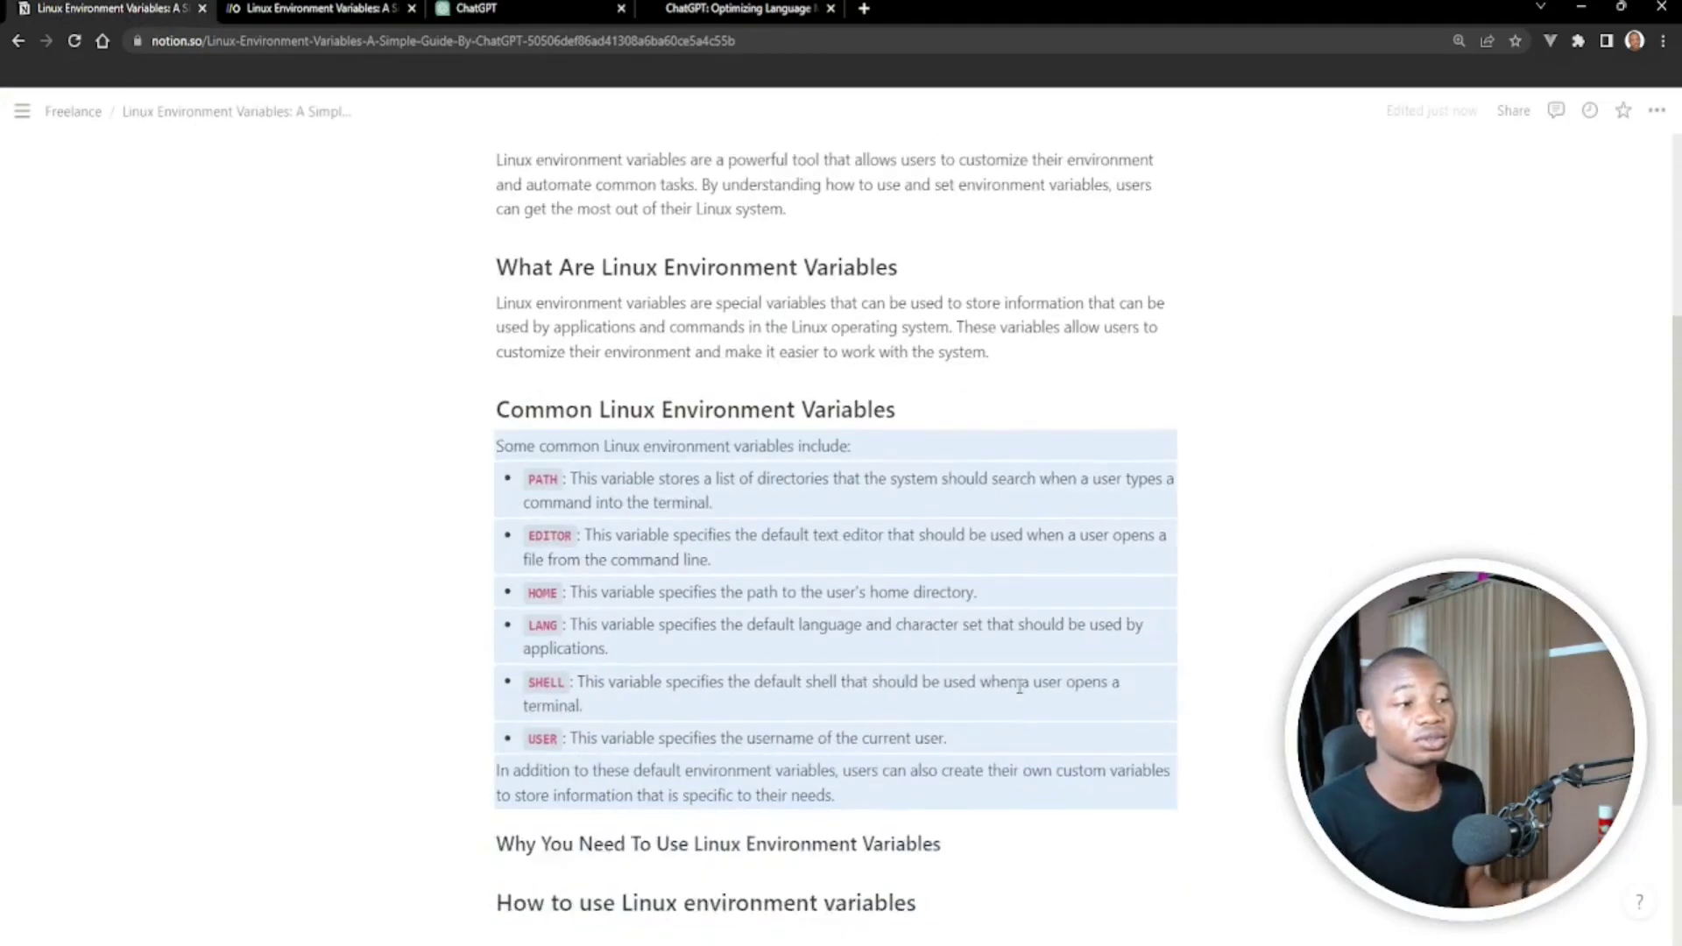
Copy the Notion heading "Why You Need To Use Linux Environment Variables" and submit it as a prompt in ChatGPT
click(263, 9)
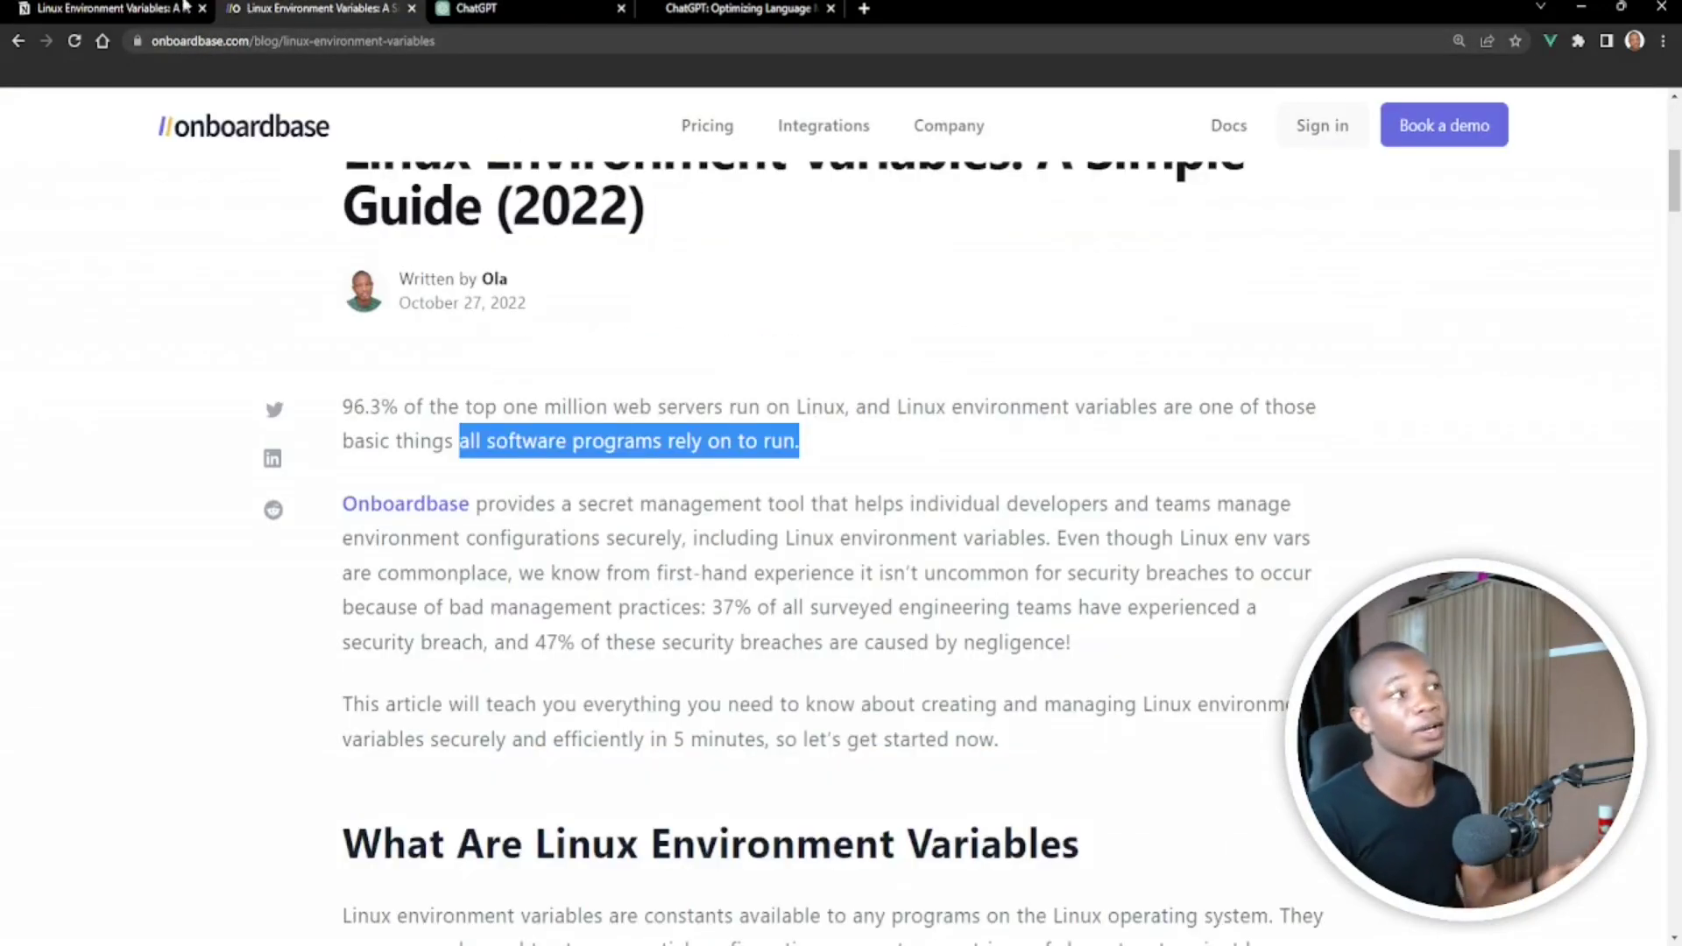
click(176, 8)
scroll(800, 684, down, 2)
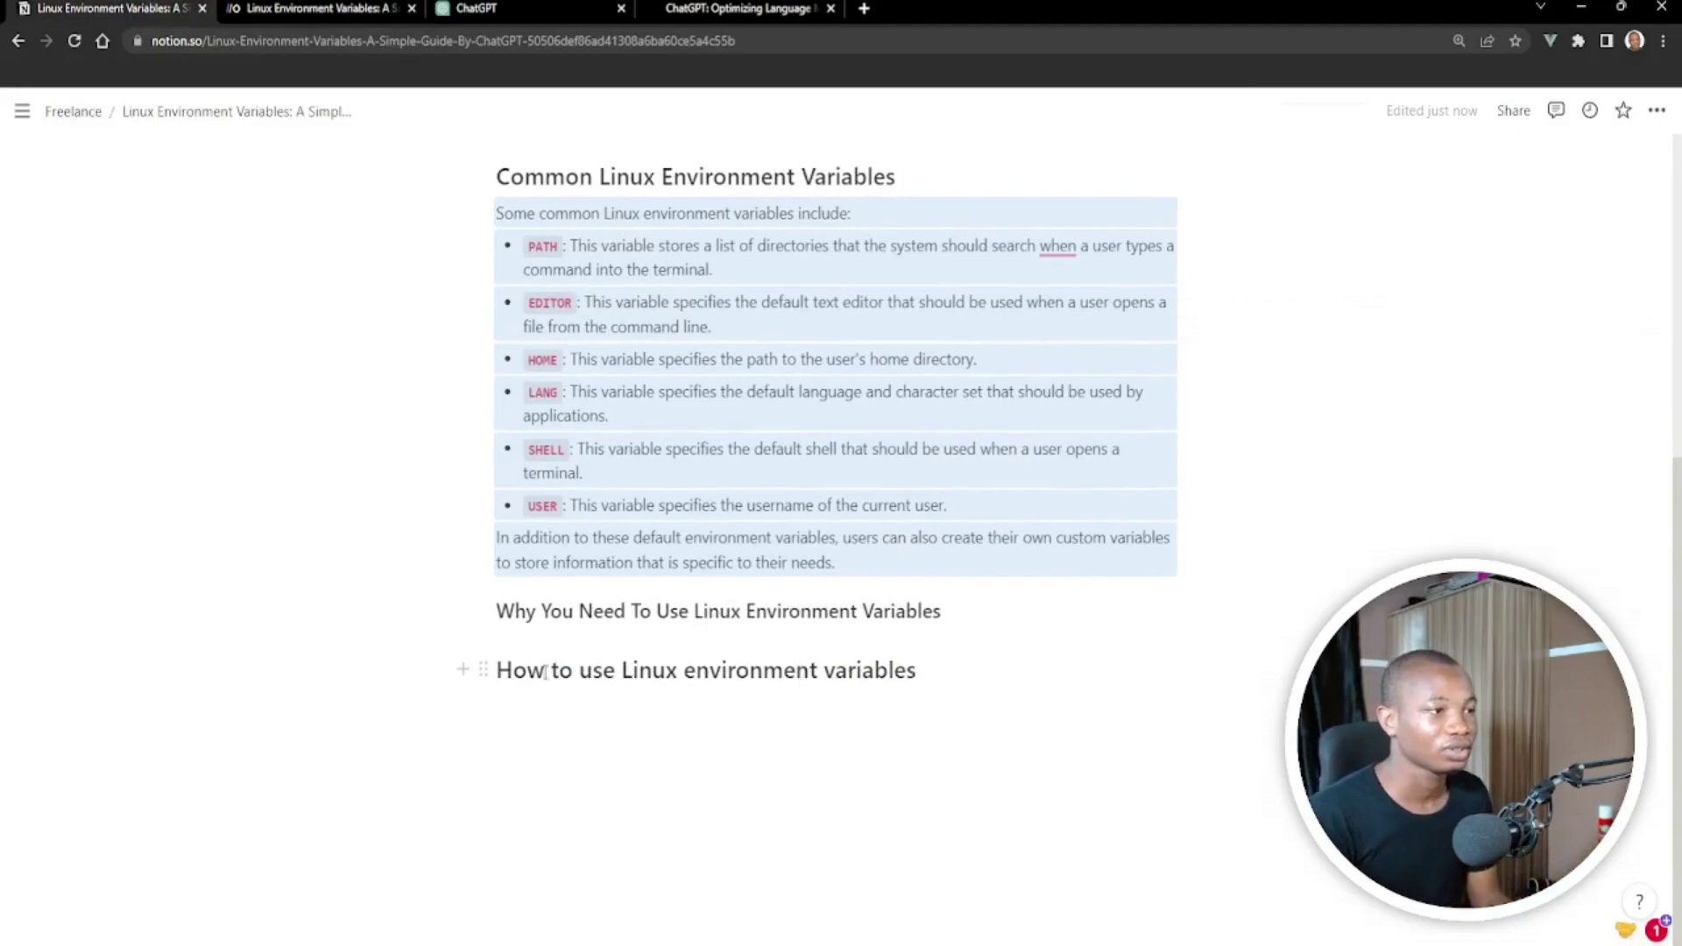
drag(495, 611, 959, 611)
key(ctrl+c)
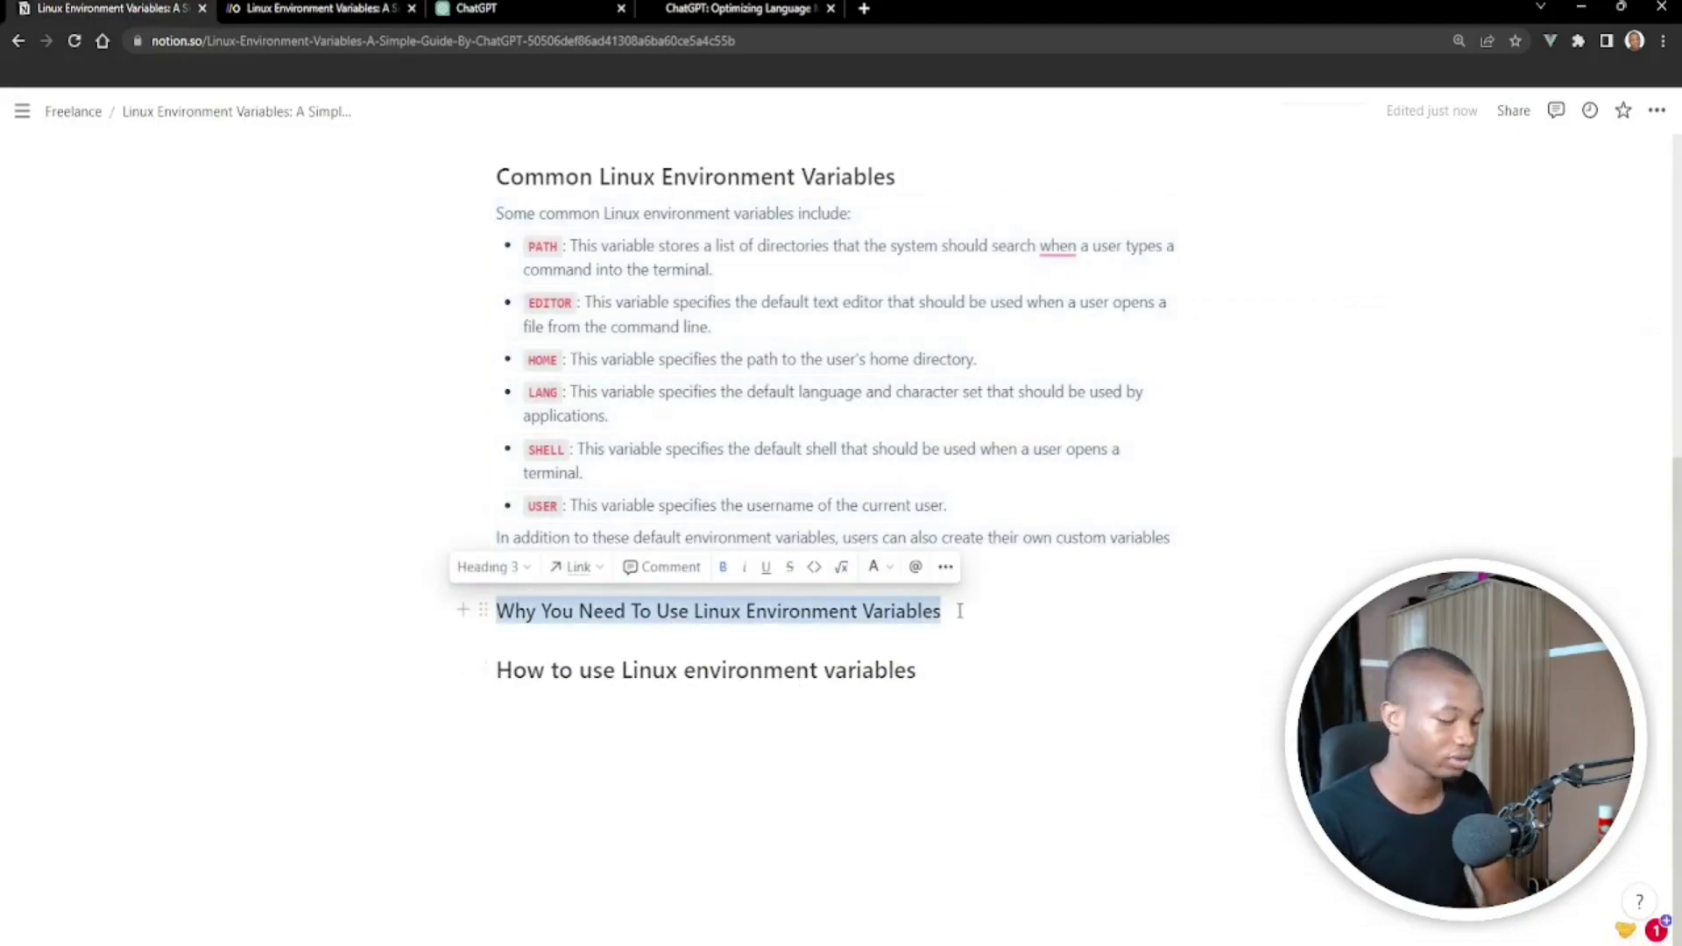
click(382, 7)
click(449, 10)
click(661, 851)
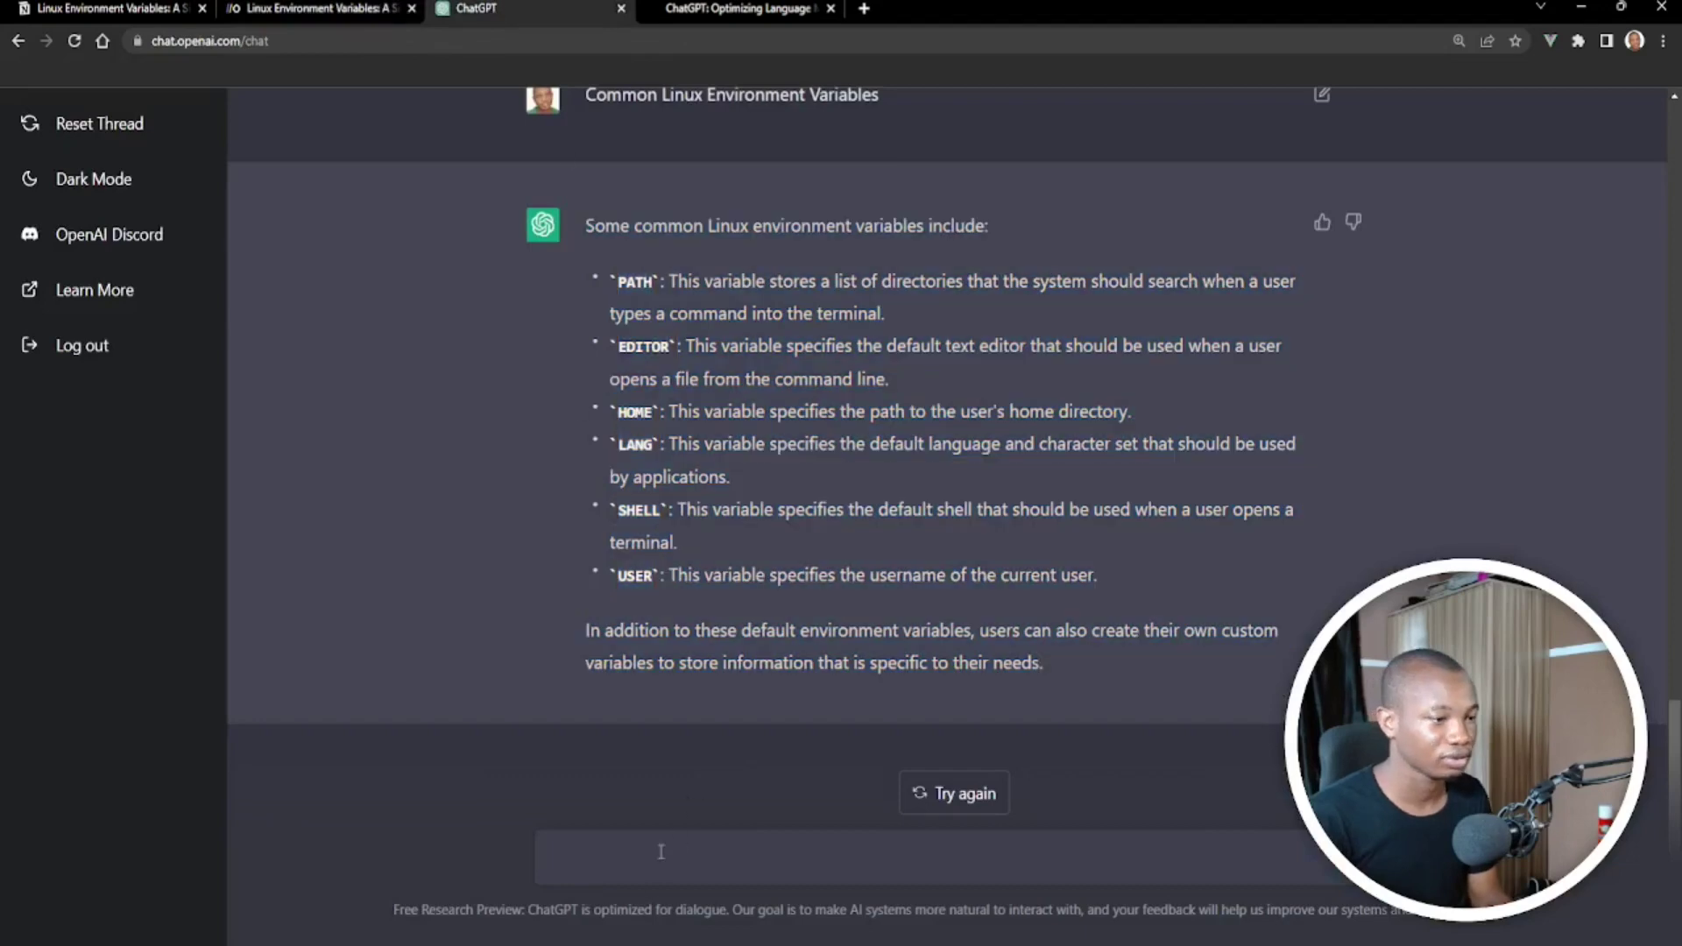
key(ctrl+v)
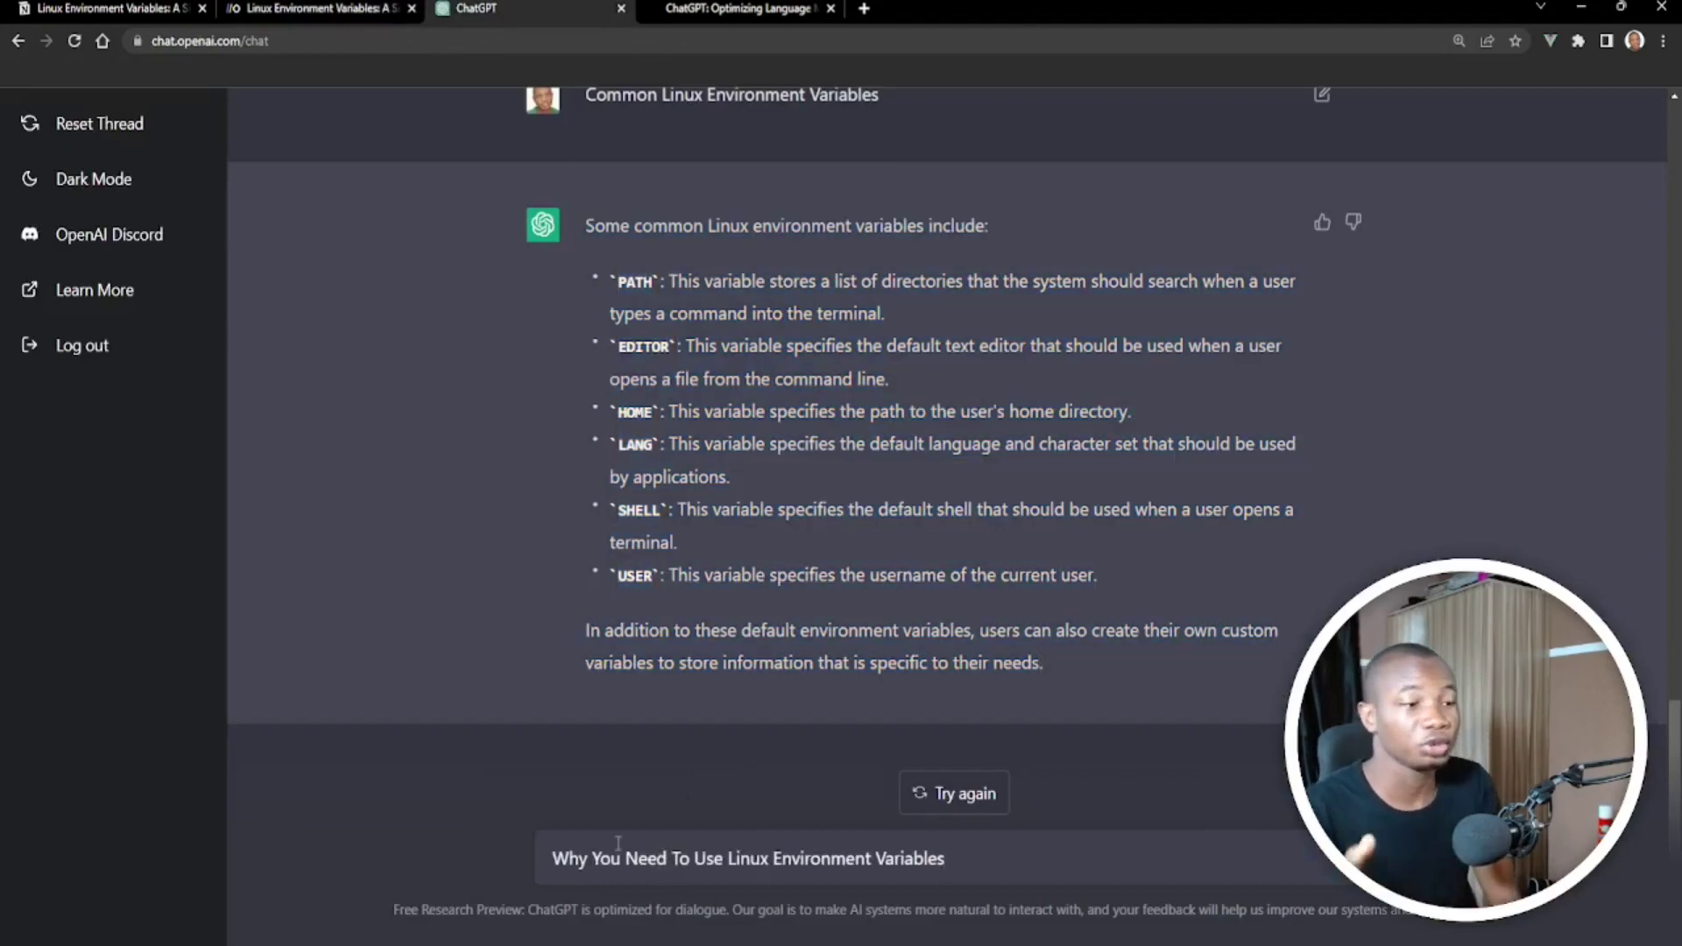
key(Return)
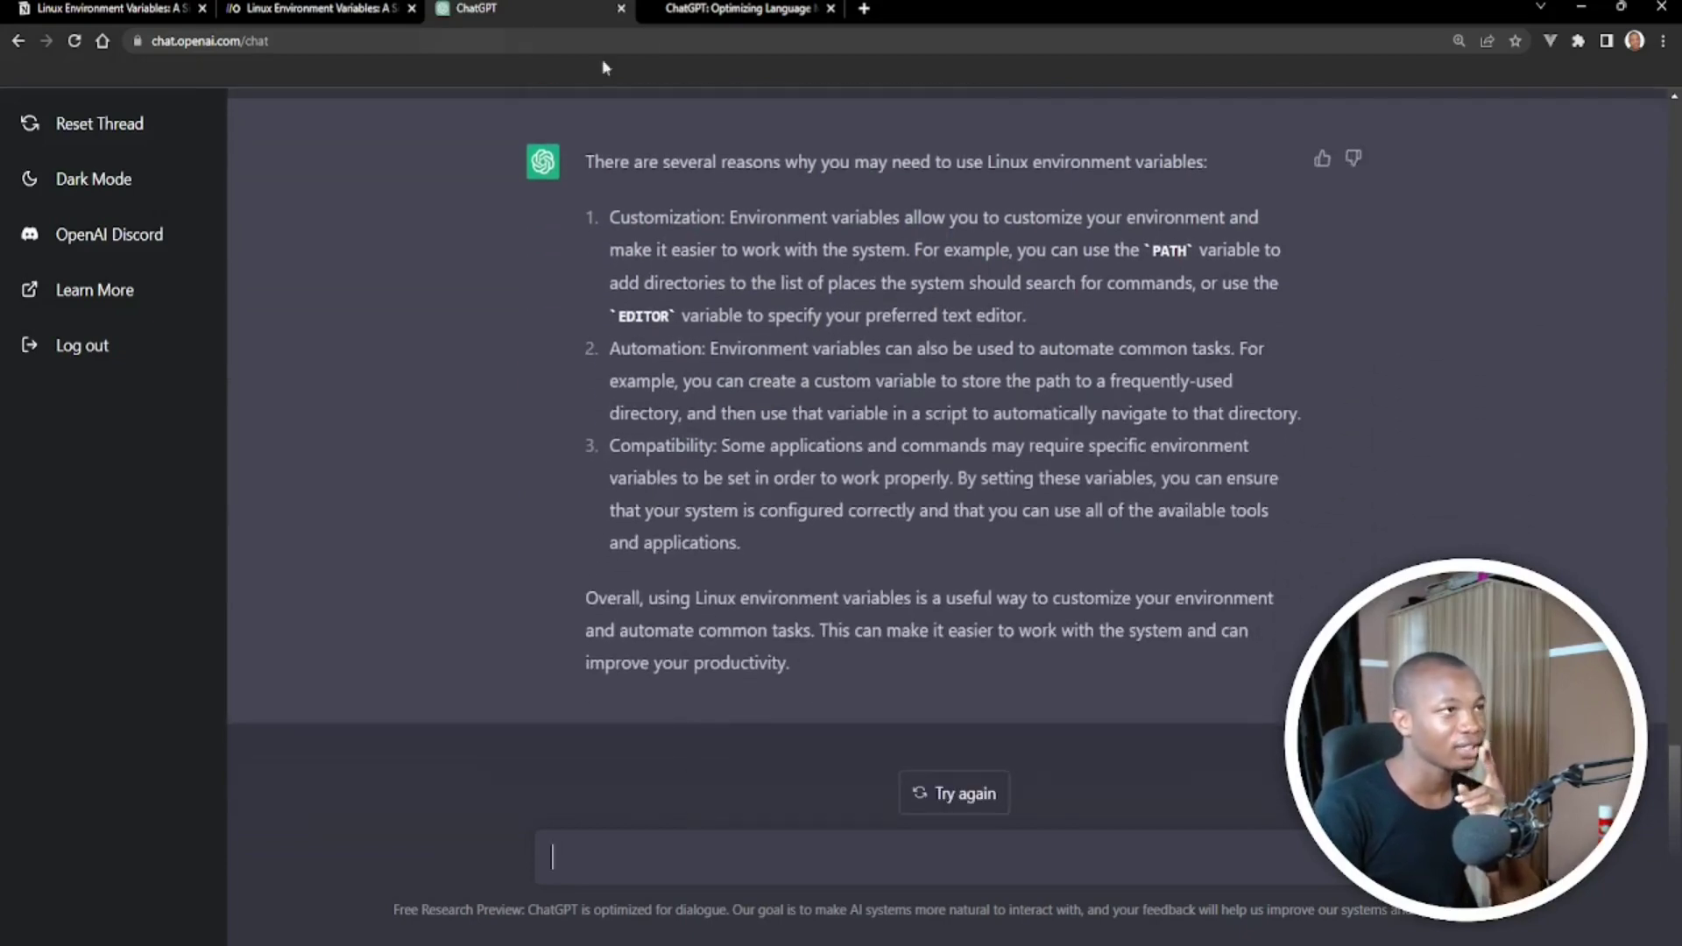
Compare the onboardbase article's "Why You Need To Use Linux Environment Variables" section with ChatGPT's answer on the same topic
click(279, 7)
scroll(521, 425, down, 15)
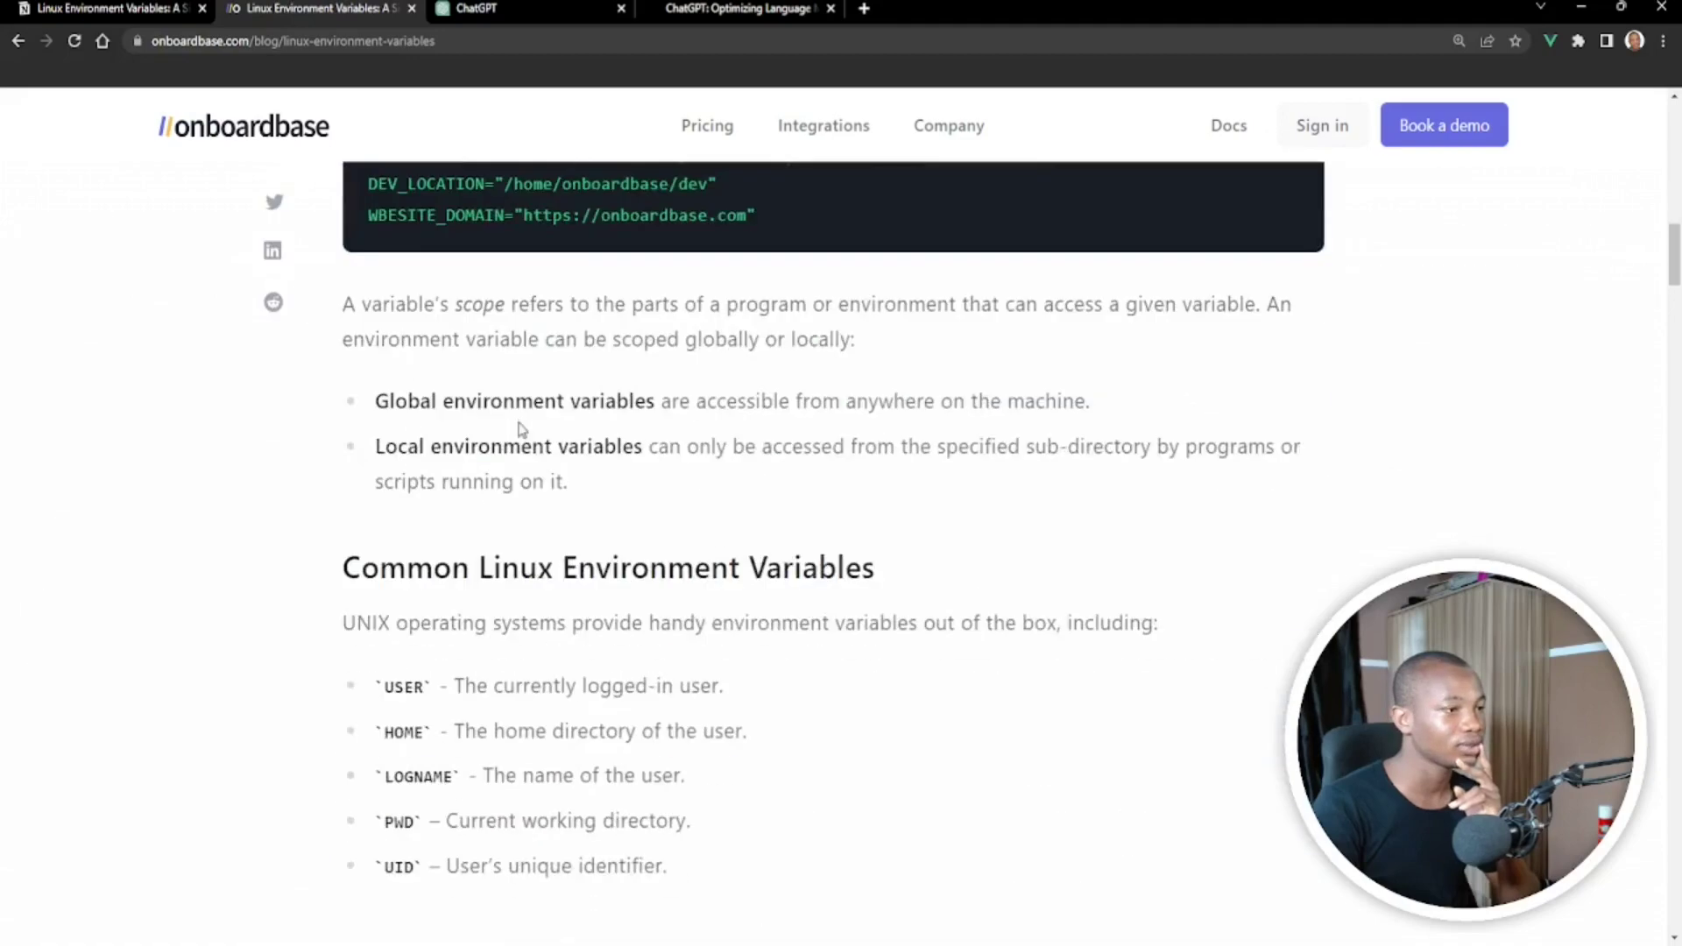
scroll(521, 425, down, 4)
scroll(533, 474, up, 4)
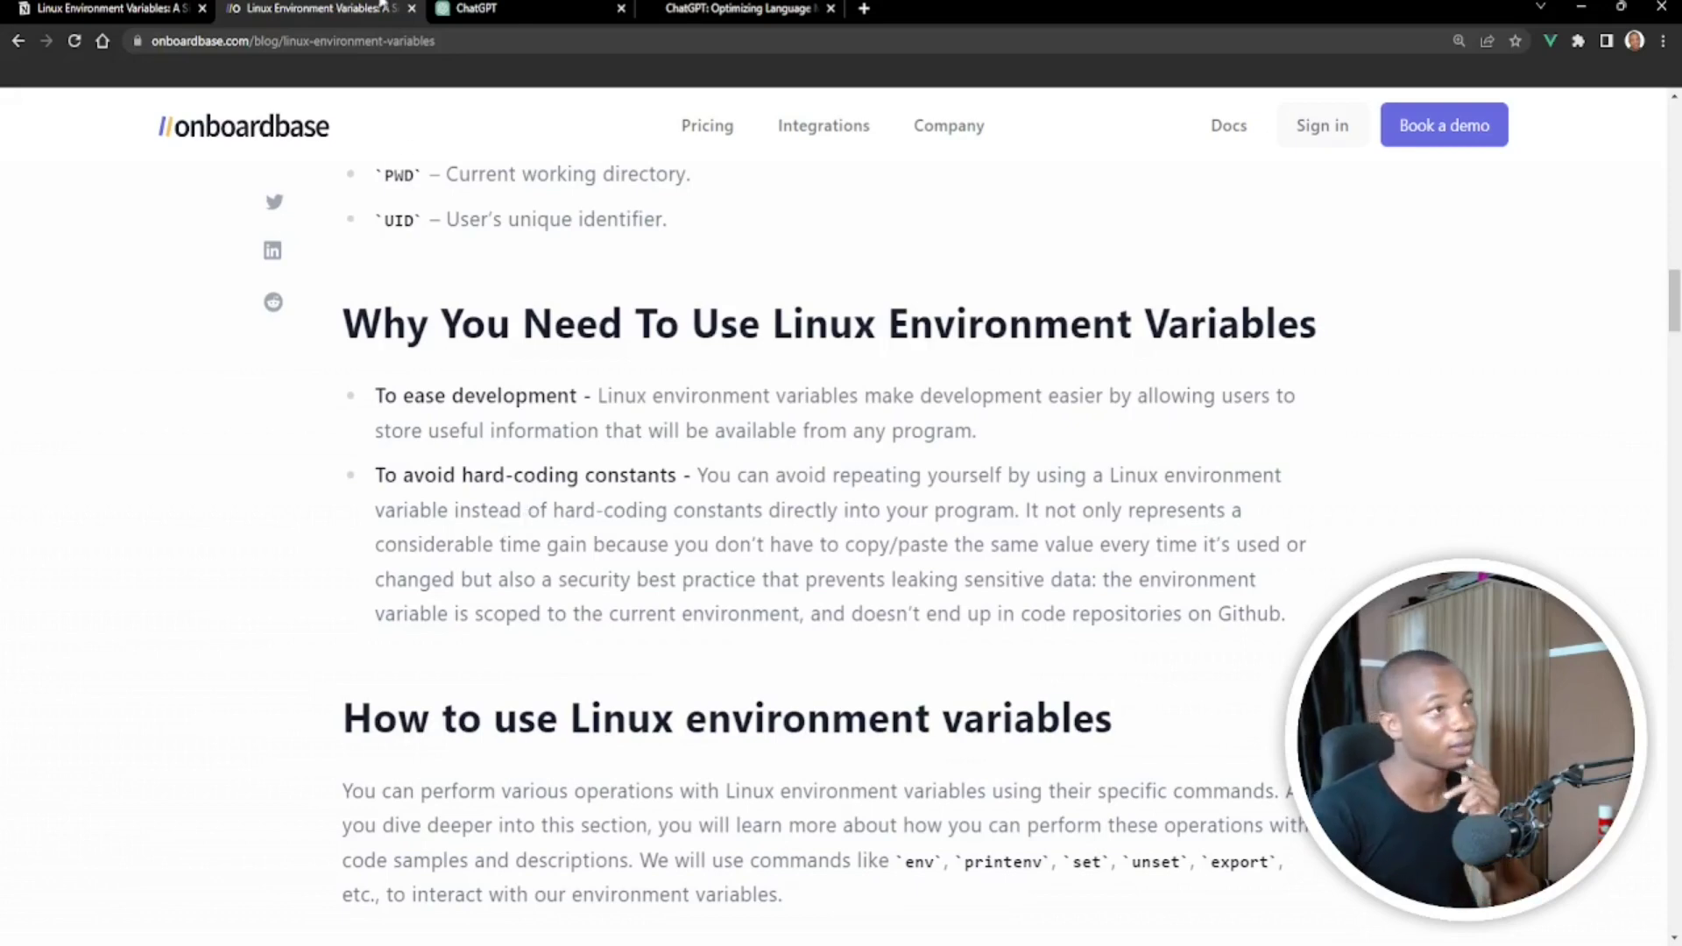
click(490, 7)
scroll(597, 290, up, 2)
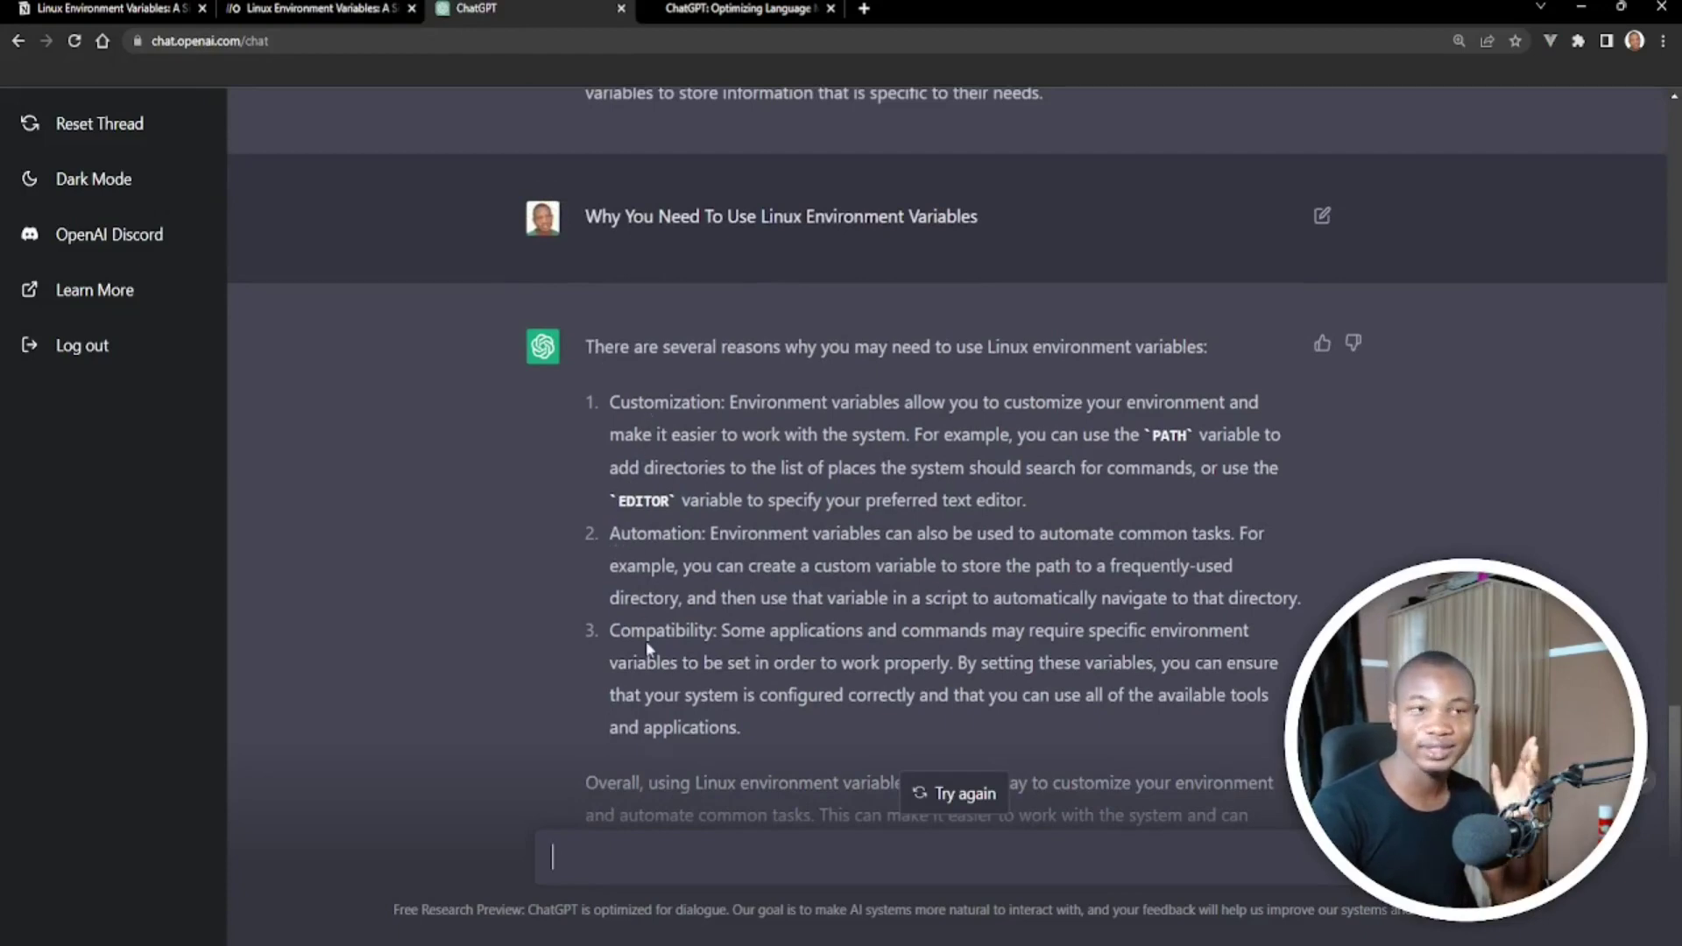
scroll(743, 647, down, 2)
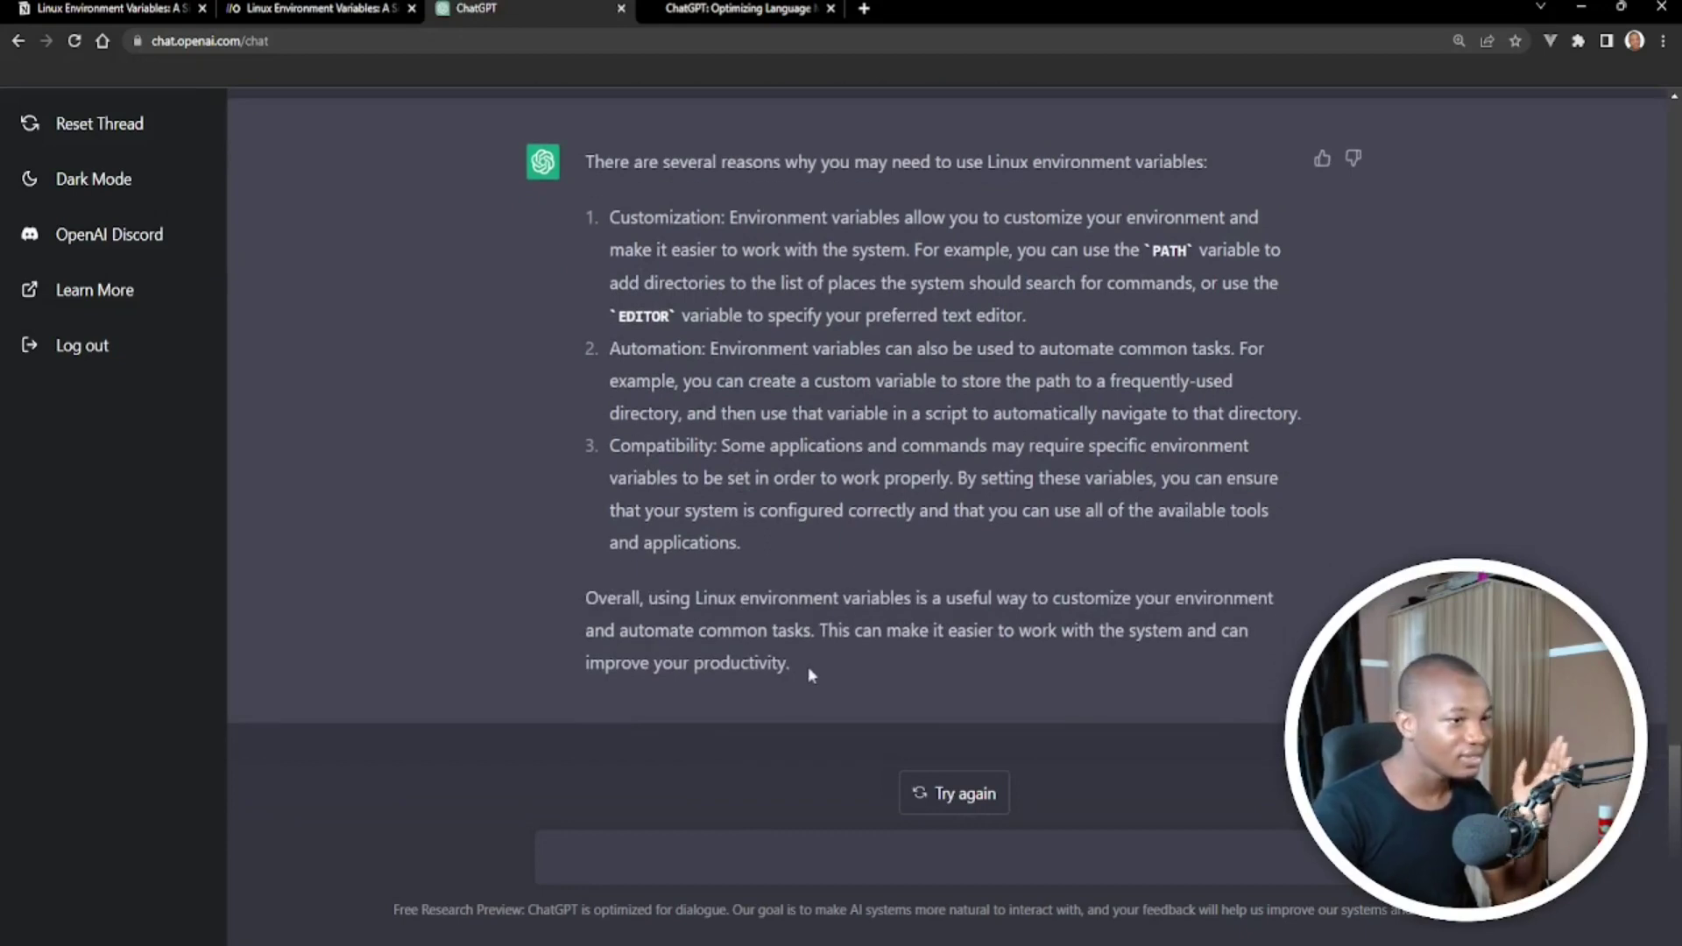
Copy ChatGPT's whole answer with its numbered reasons beneath the "Why You Need To Use Linux Environment Variables" heading in Notion
drag(807, 666, 591, 173)
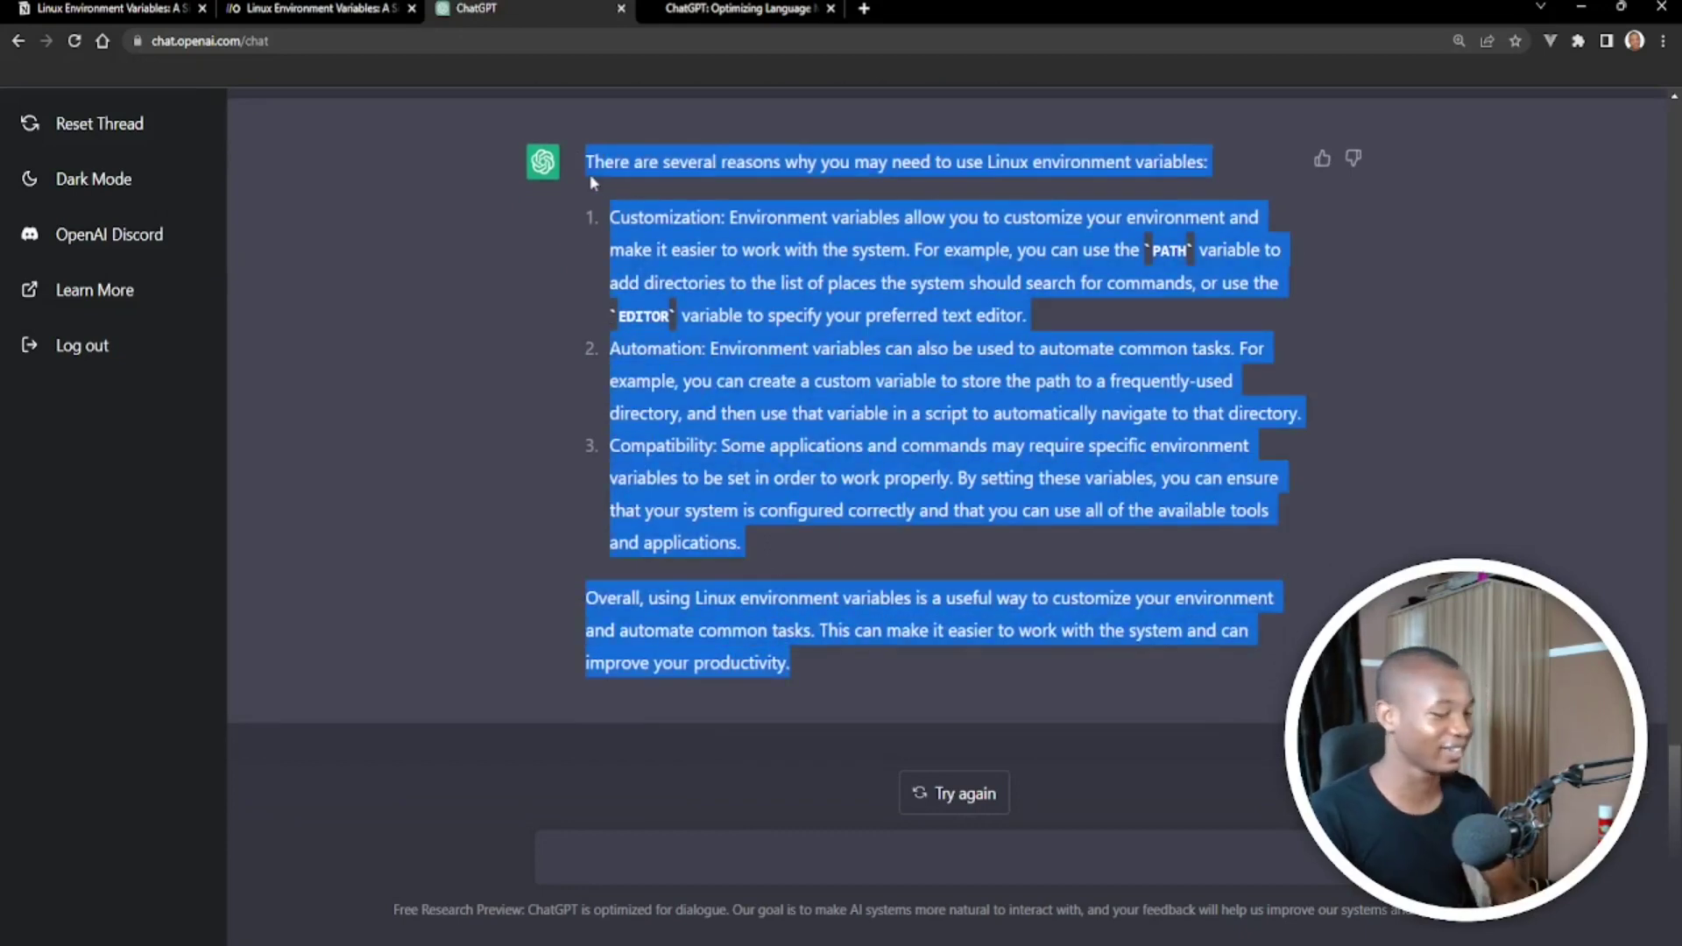
click(149, 7)
click(960, 616)
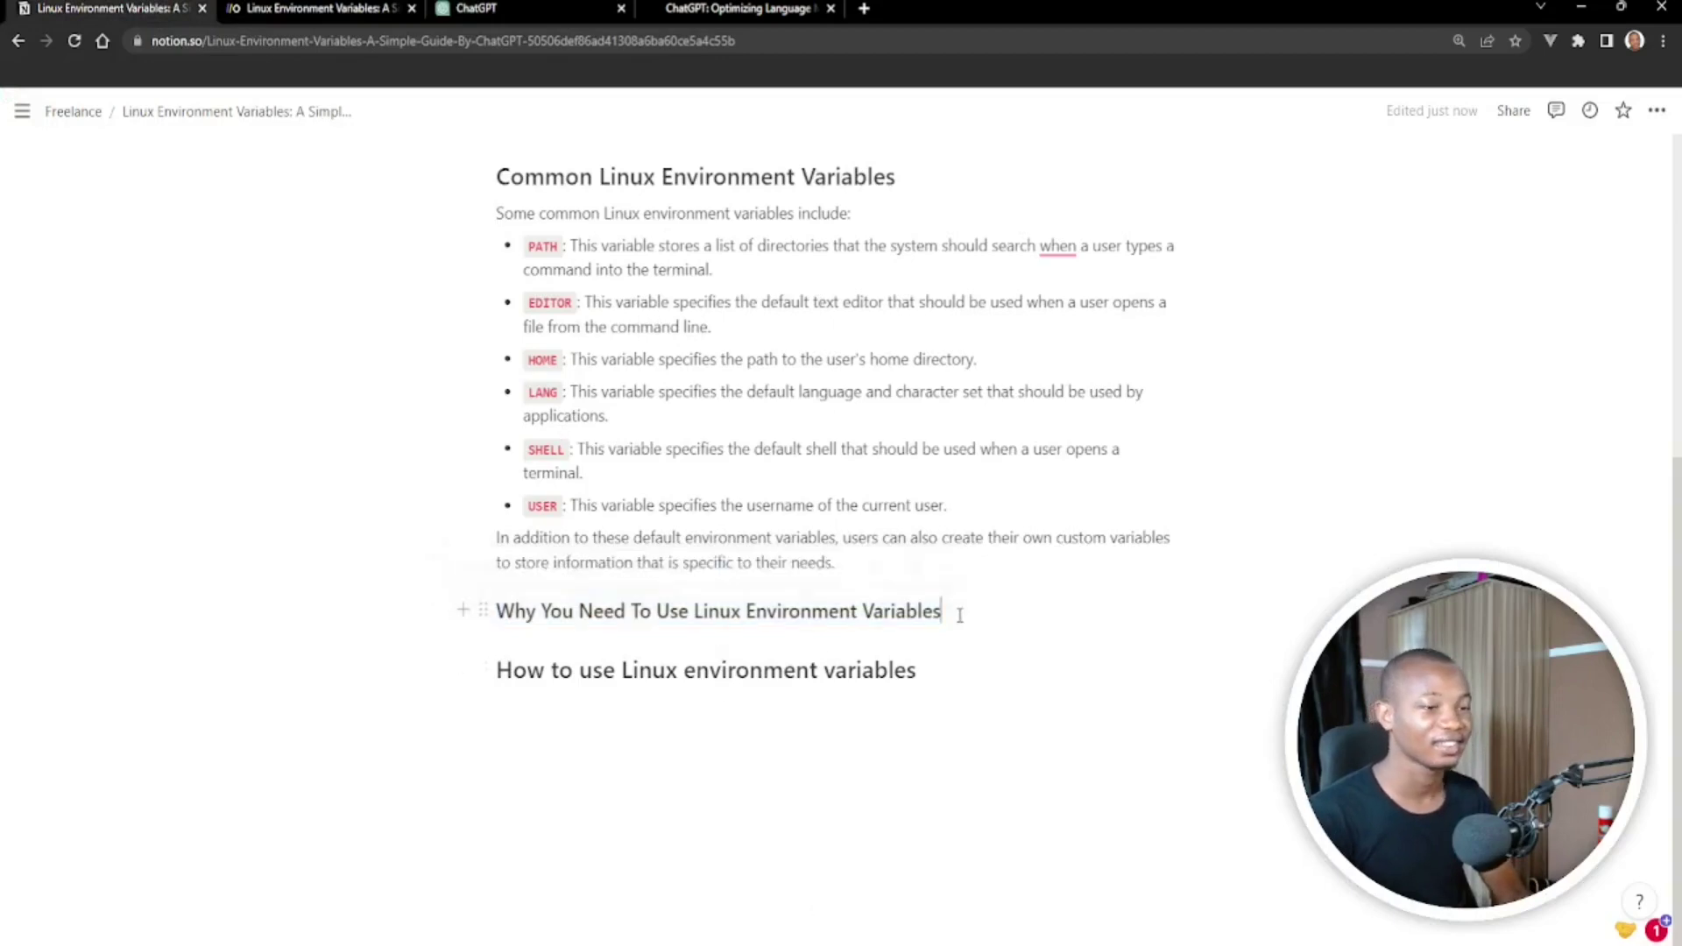
key(Return)
key(ctrl+v)
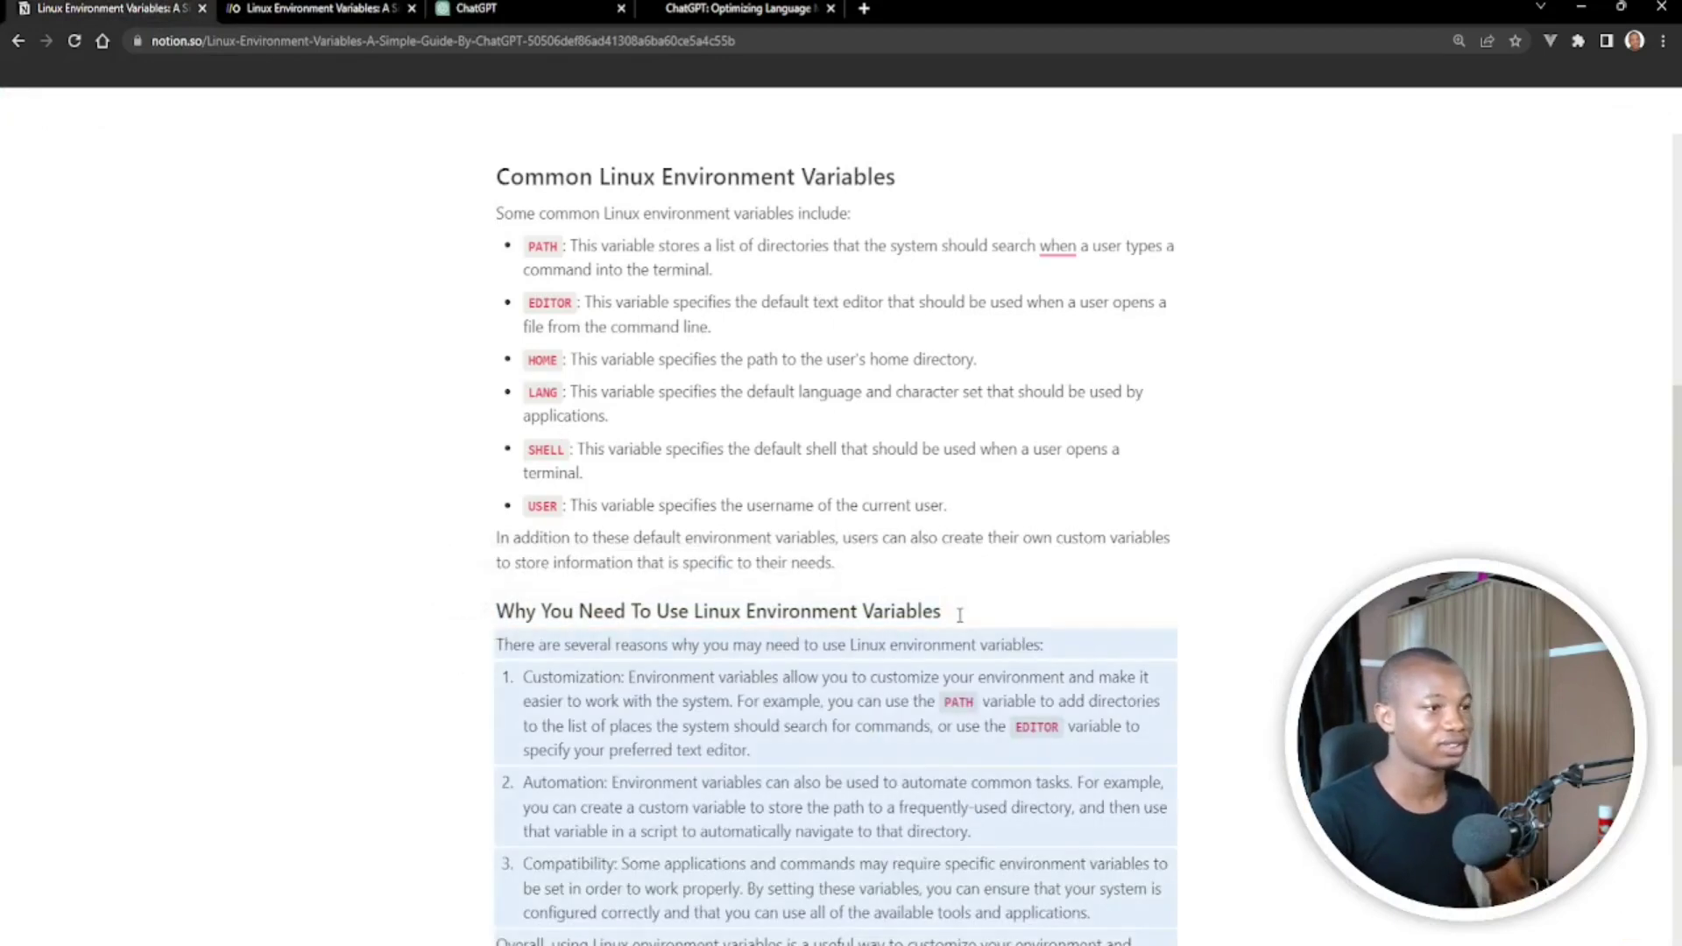
Copy the Notion heading "How to use Linux environment variables" and submit it as a prompt in ChatGPT
scroll(954, 577, down, 4)
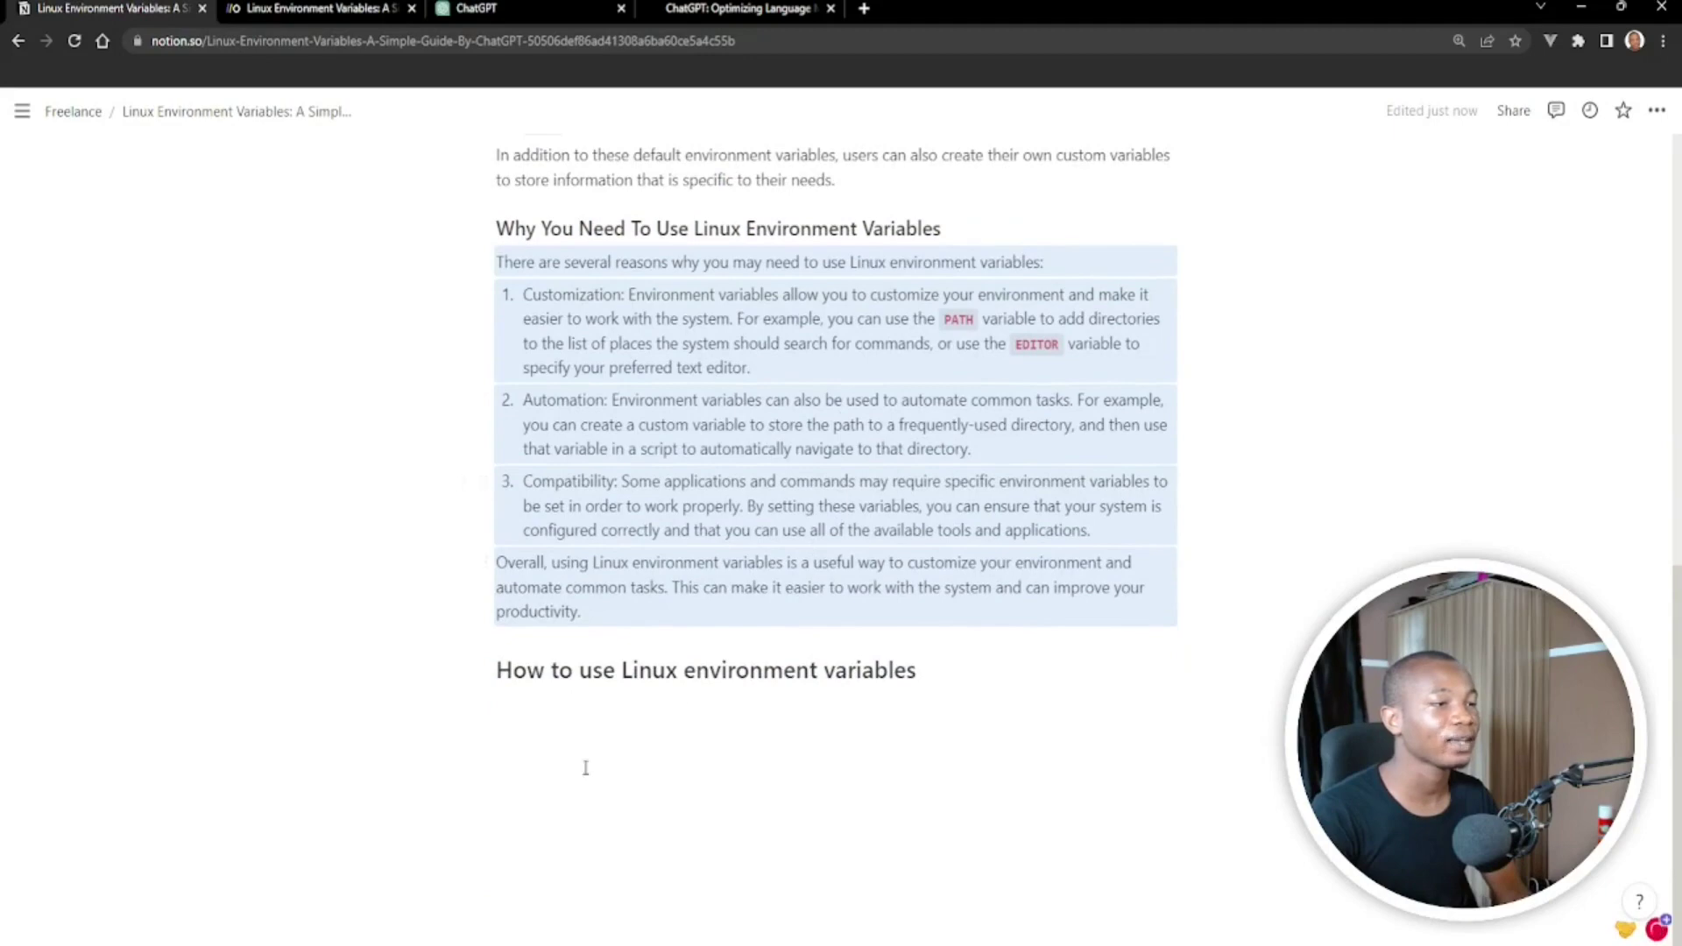
drag(487, 671, 979, 705)
key(ctrl+c)
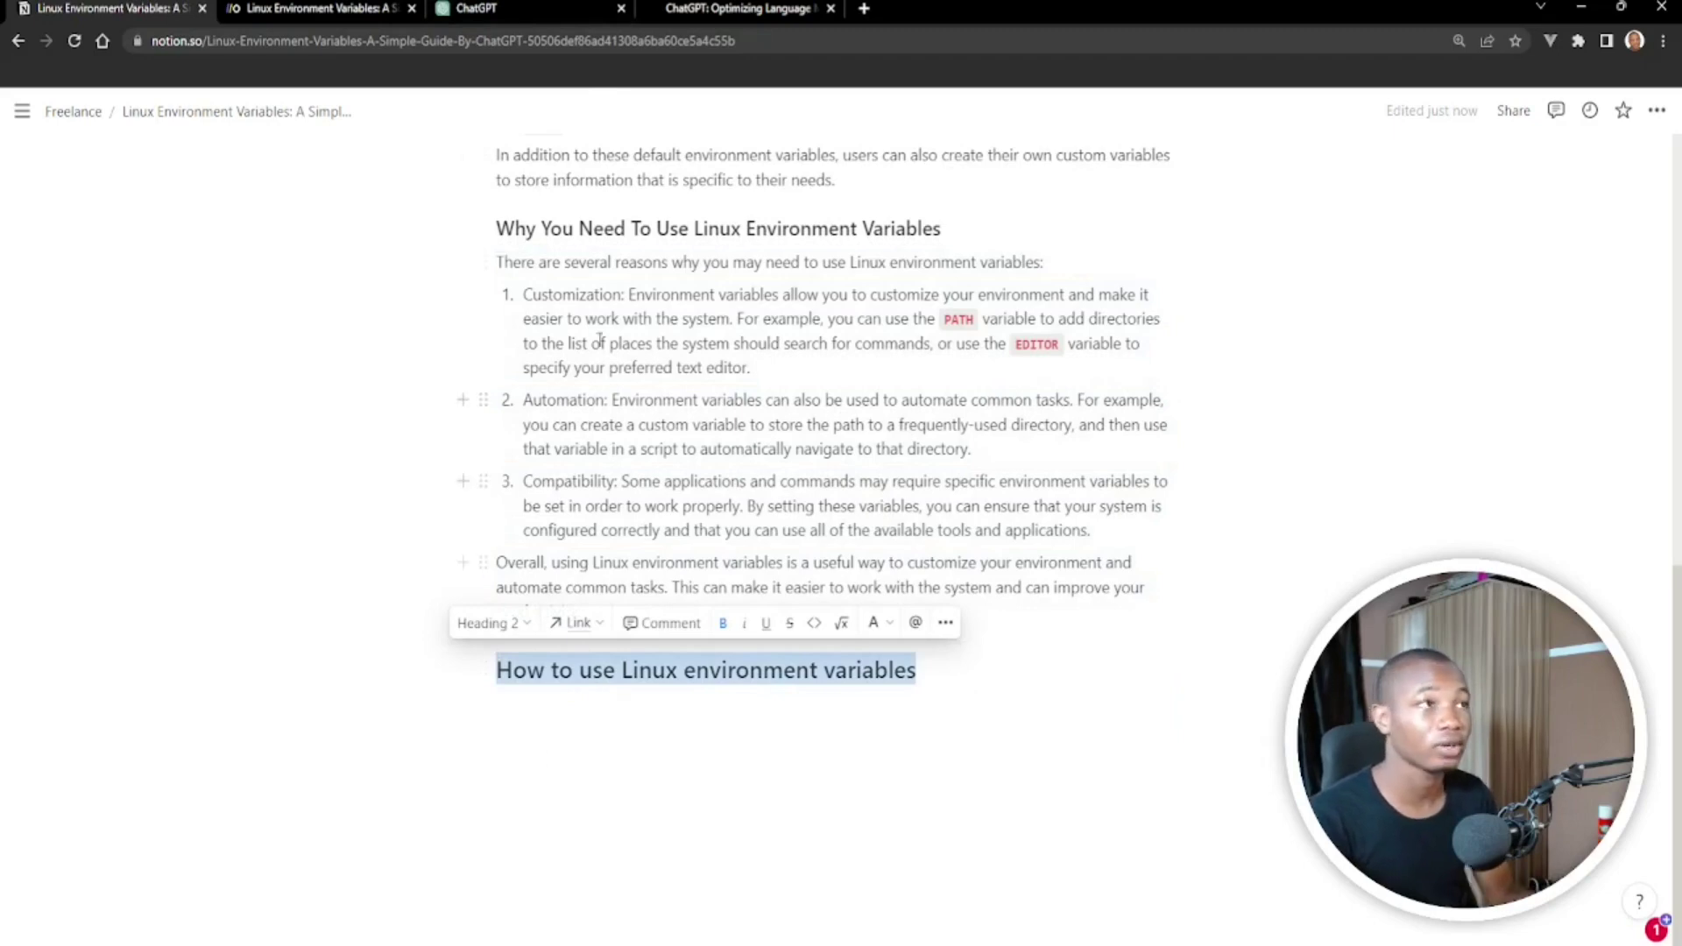
click(532, 10)
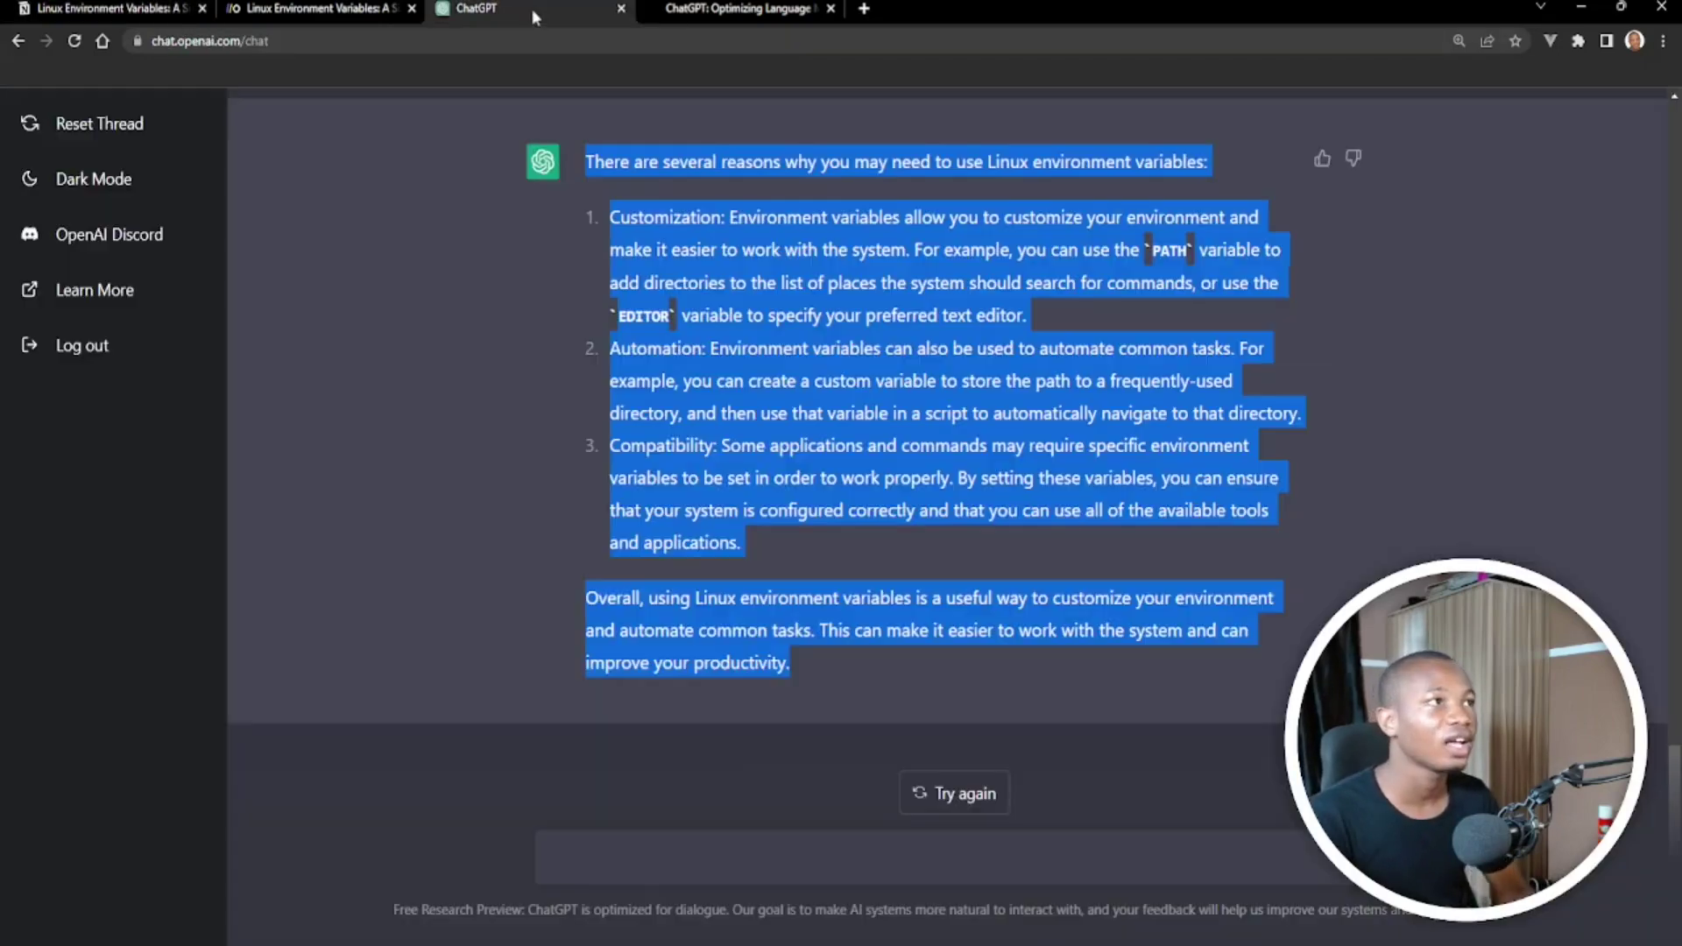
click(729, 849)
key(ctrl+v)
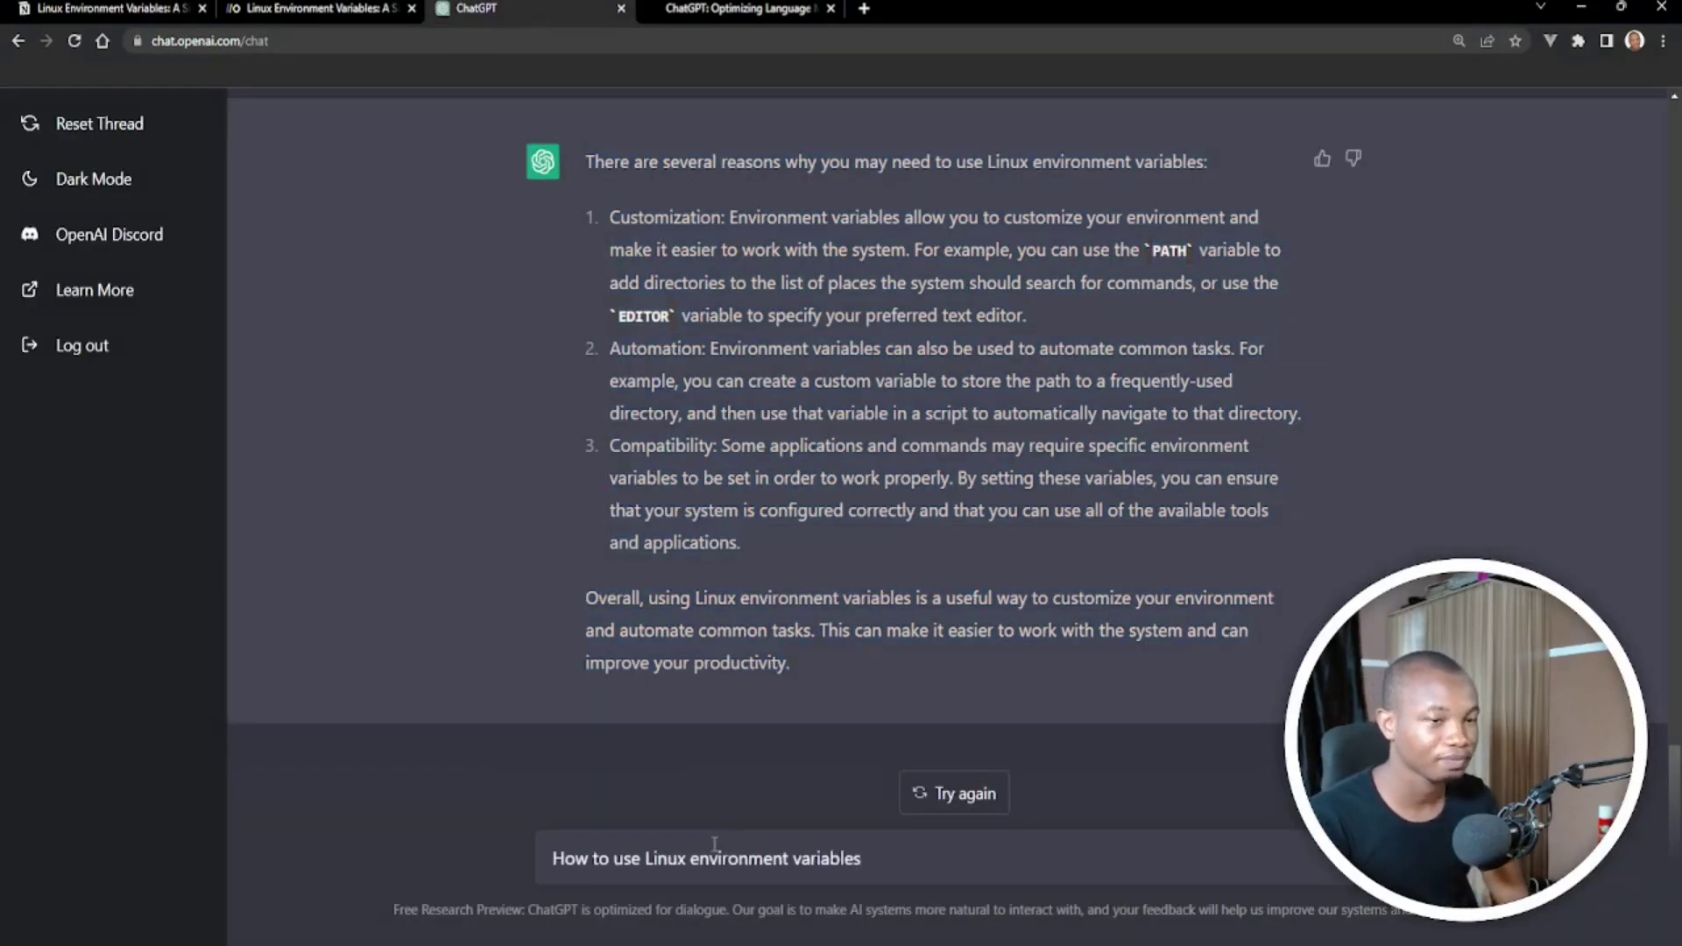
key(Return)
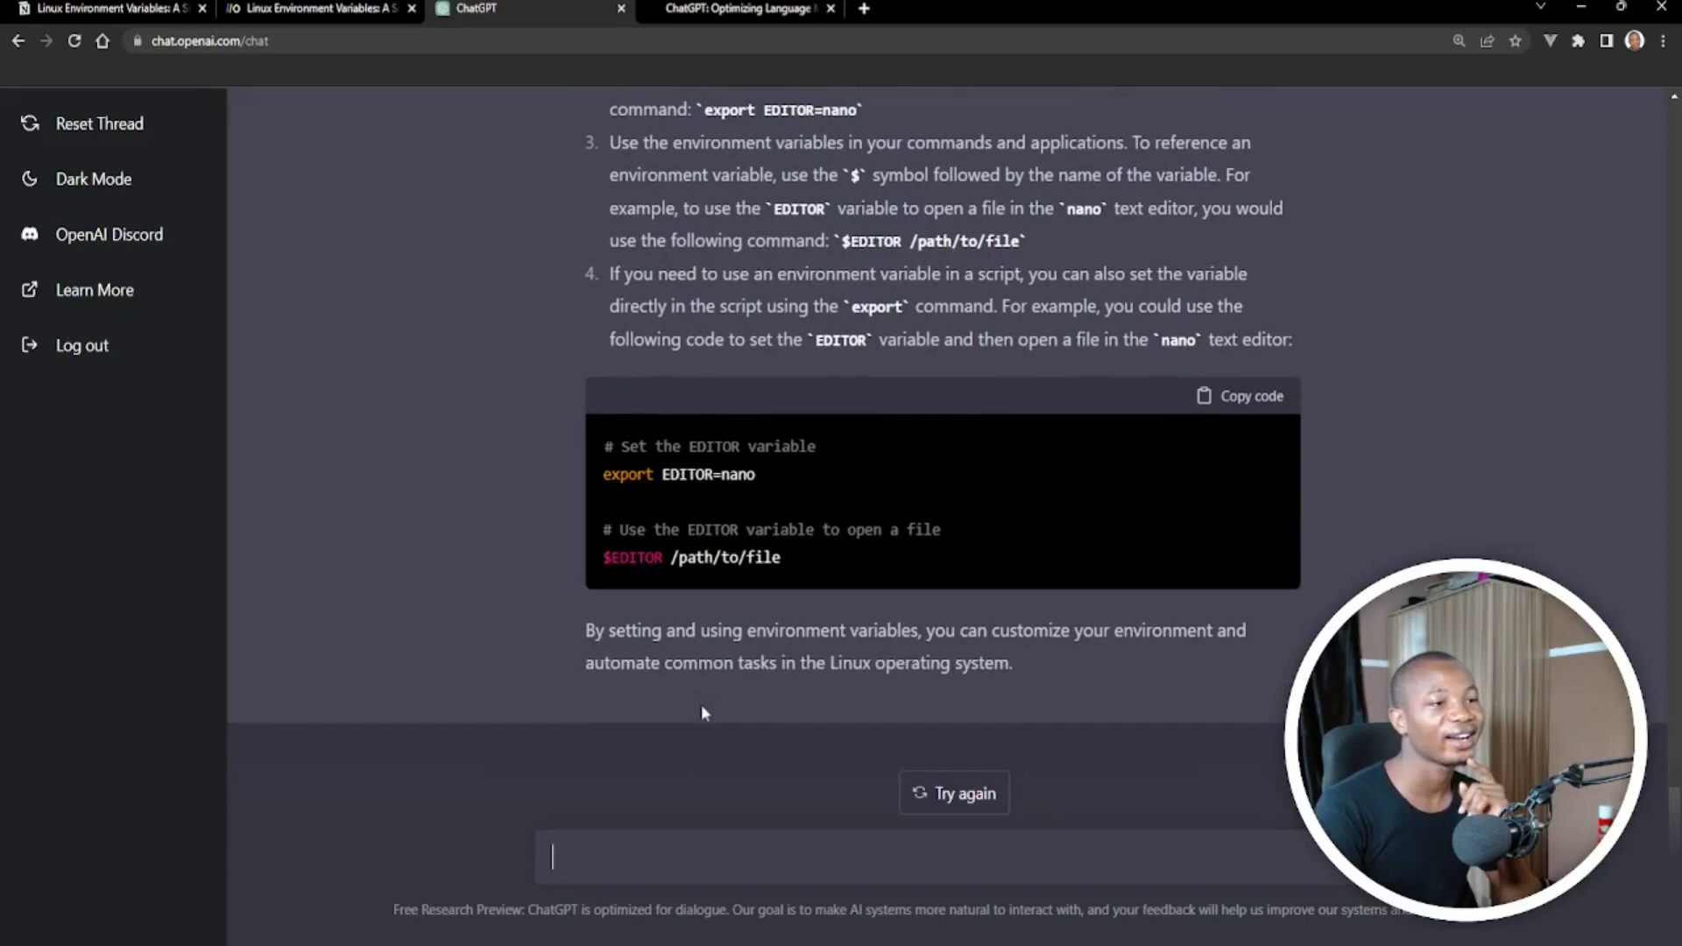
Copy ChatGPT's whole answer, including the numbered steps and code example, beneath the "How to use Linux environment variables" heading in Notion
scroll(701, 705, up, 2)
scroll(701, 705, up, 3)
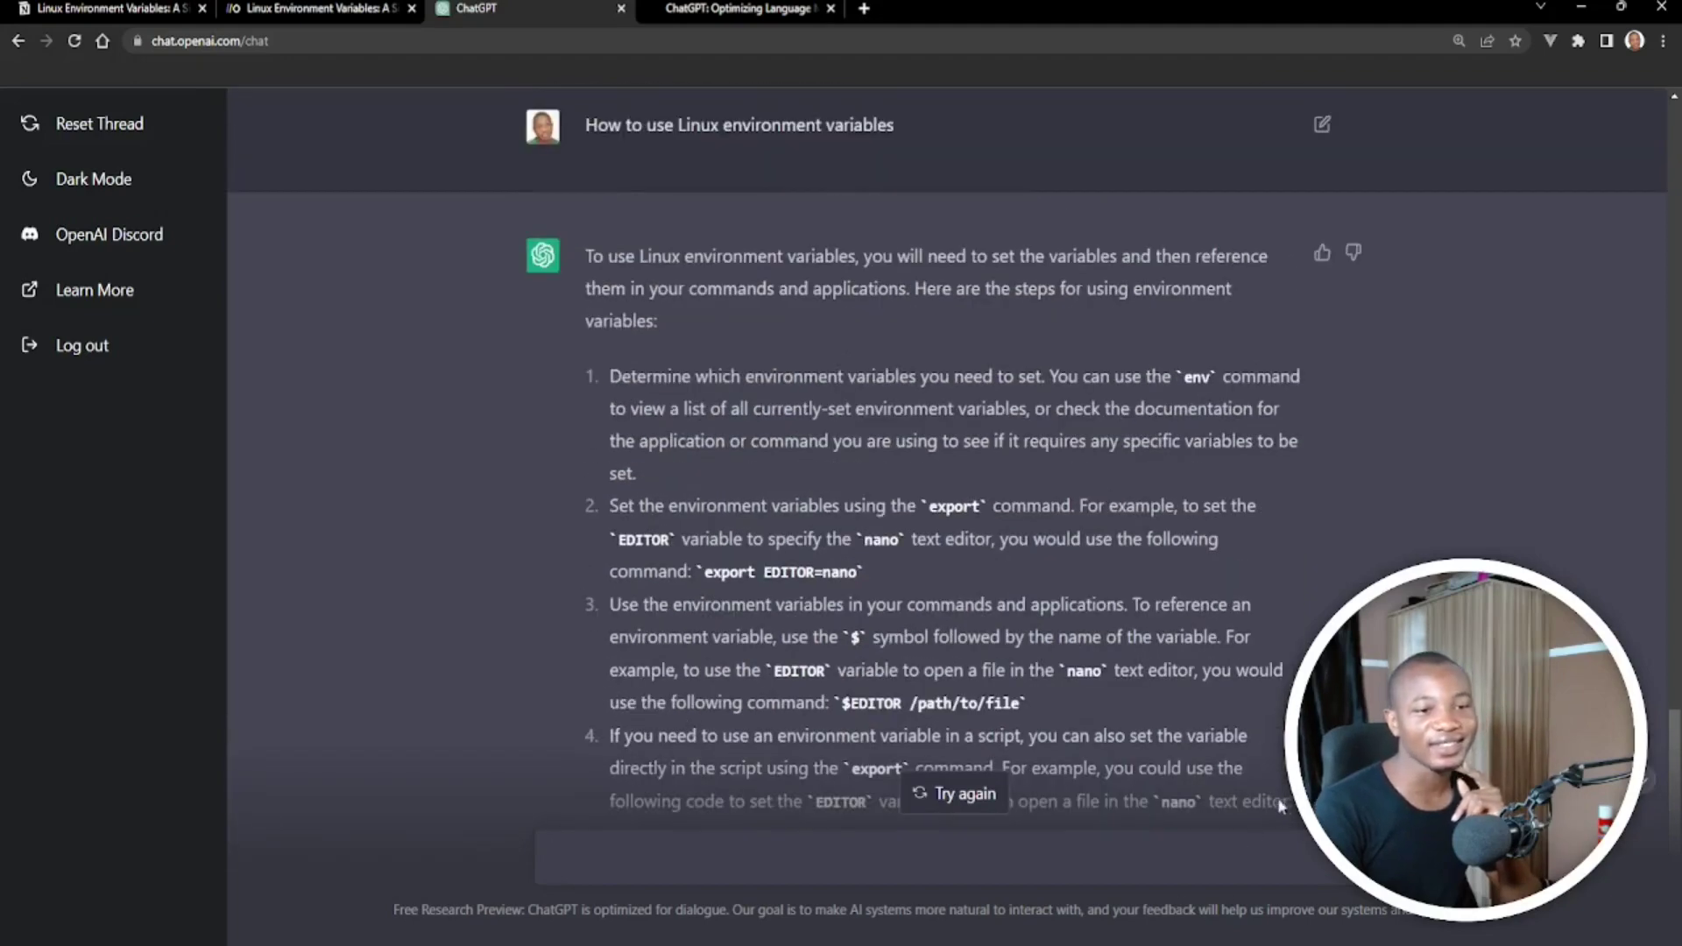
drag(1115, 806, 588, 257)
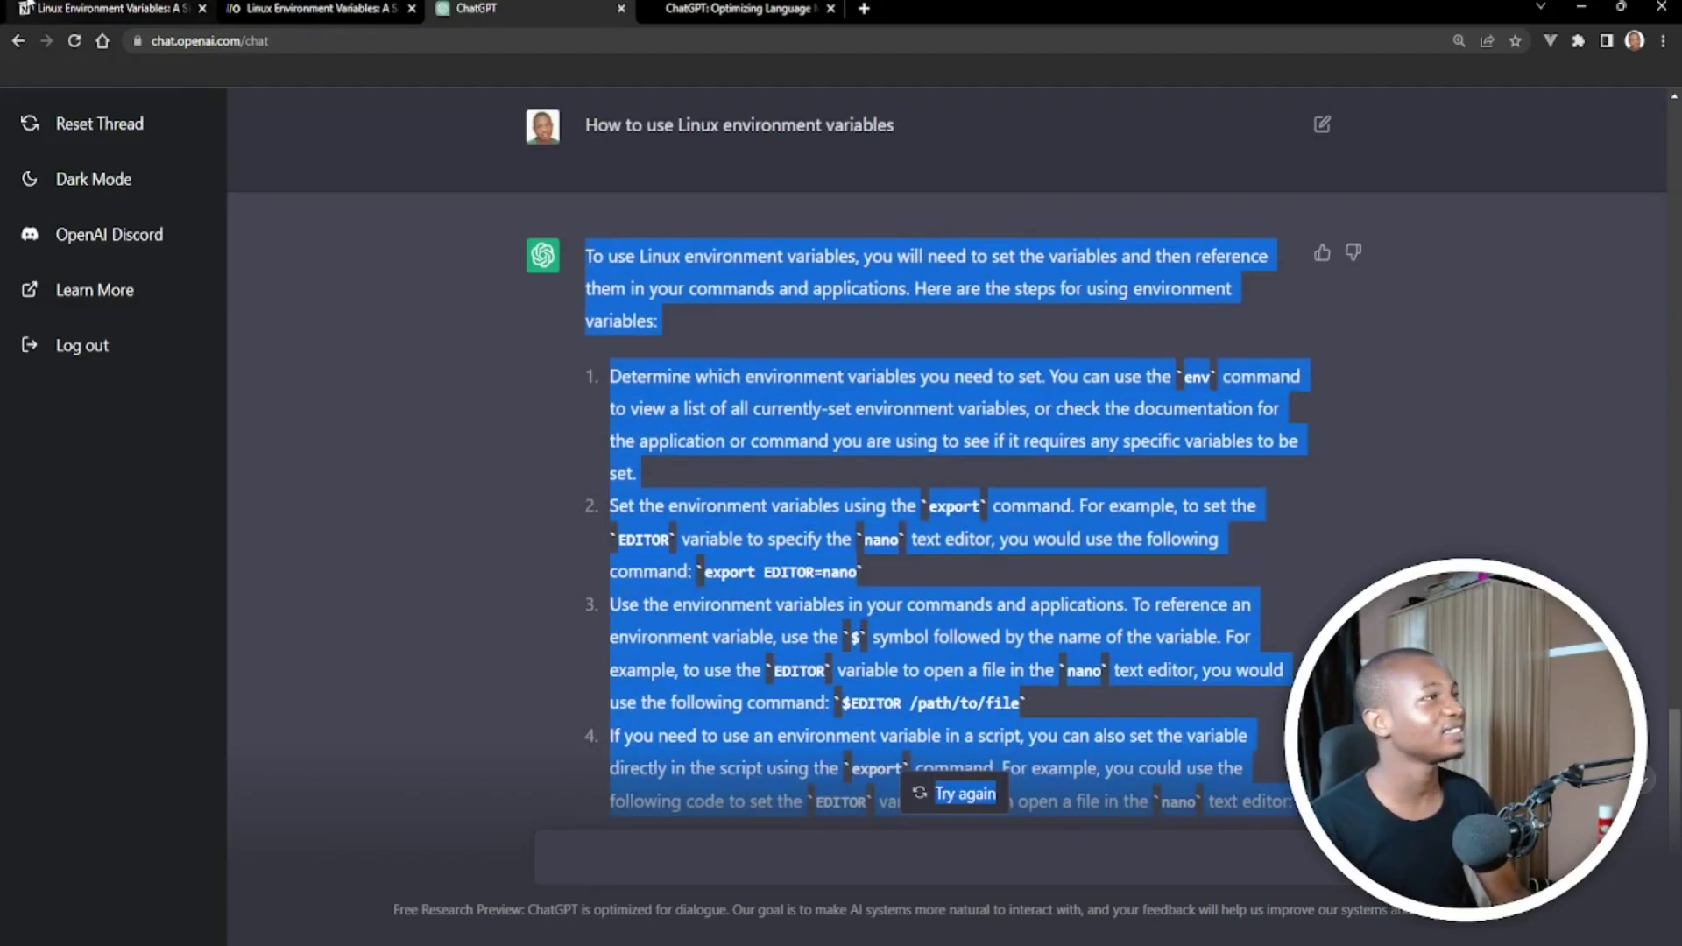
click(101, 9)
click(638, 712)
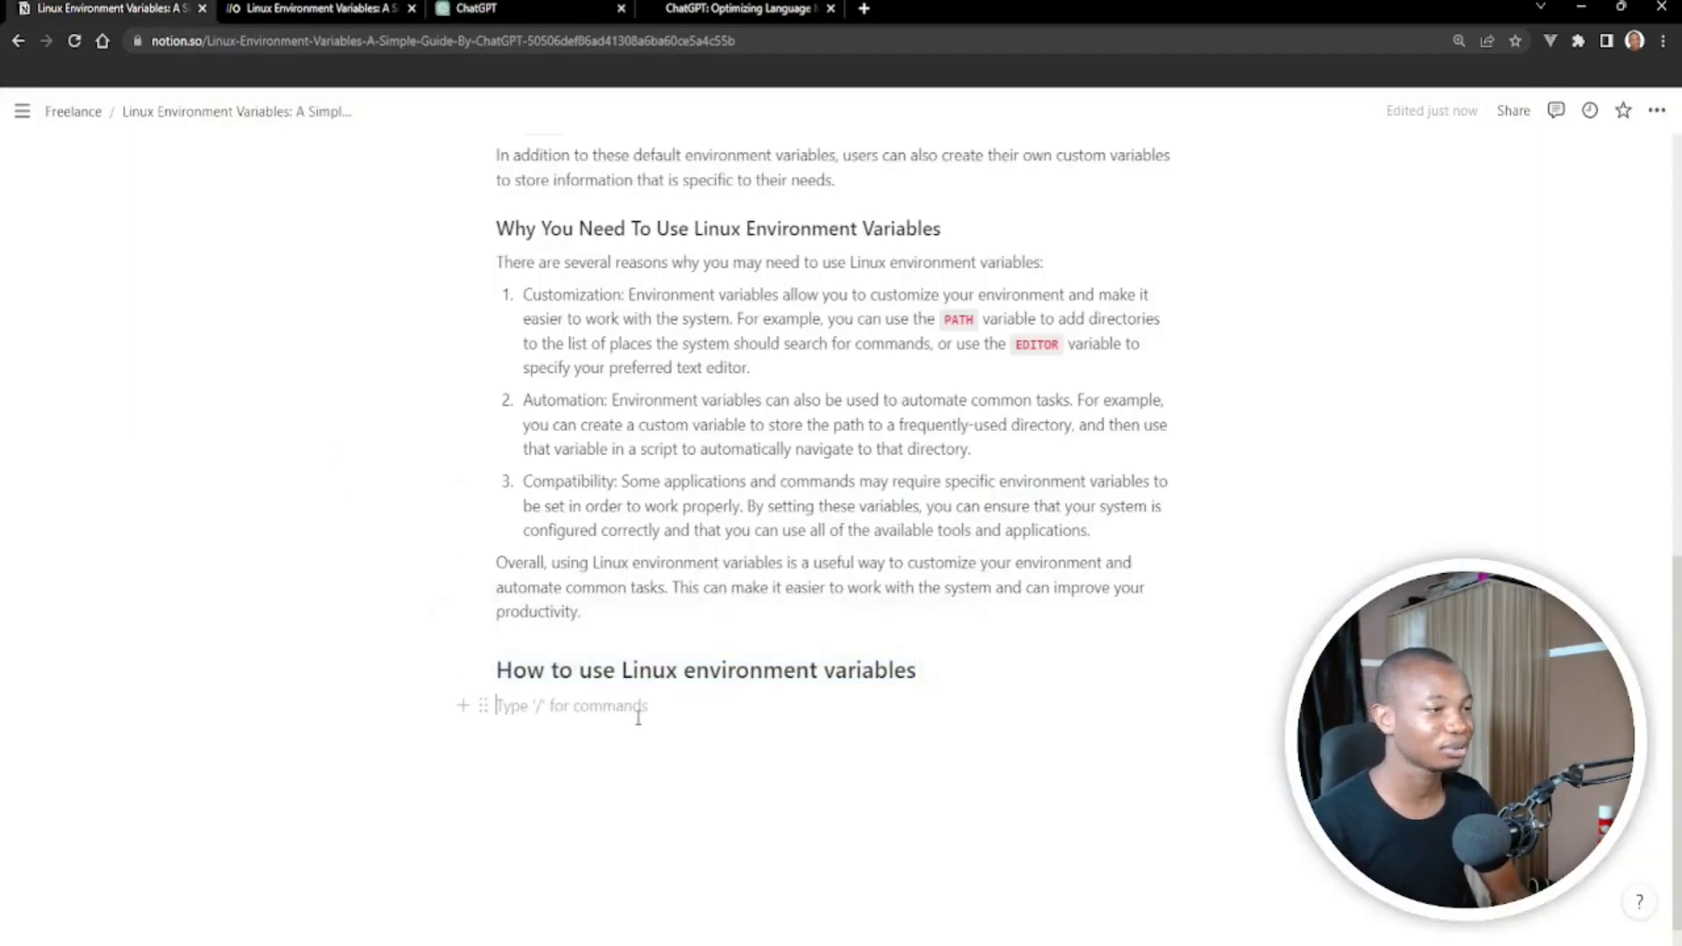
key(ctrl+v)
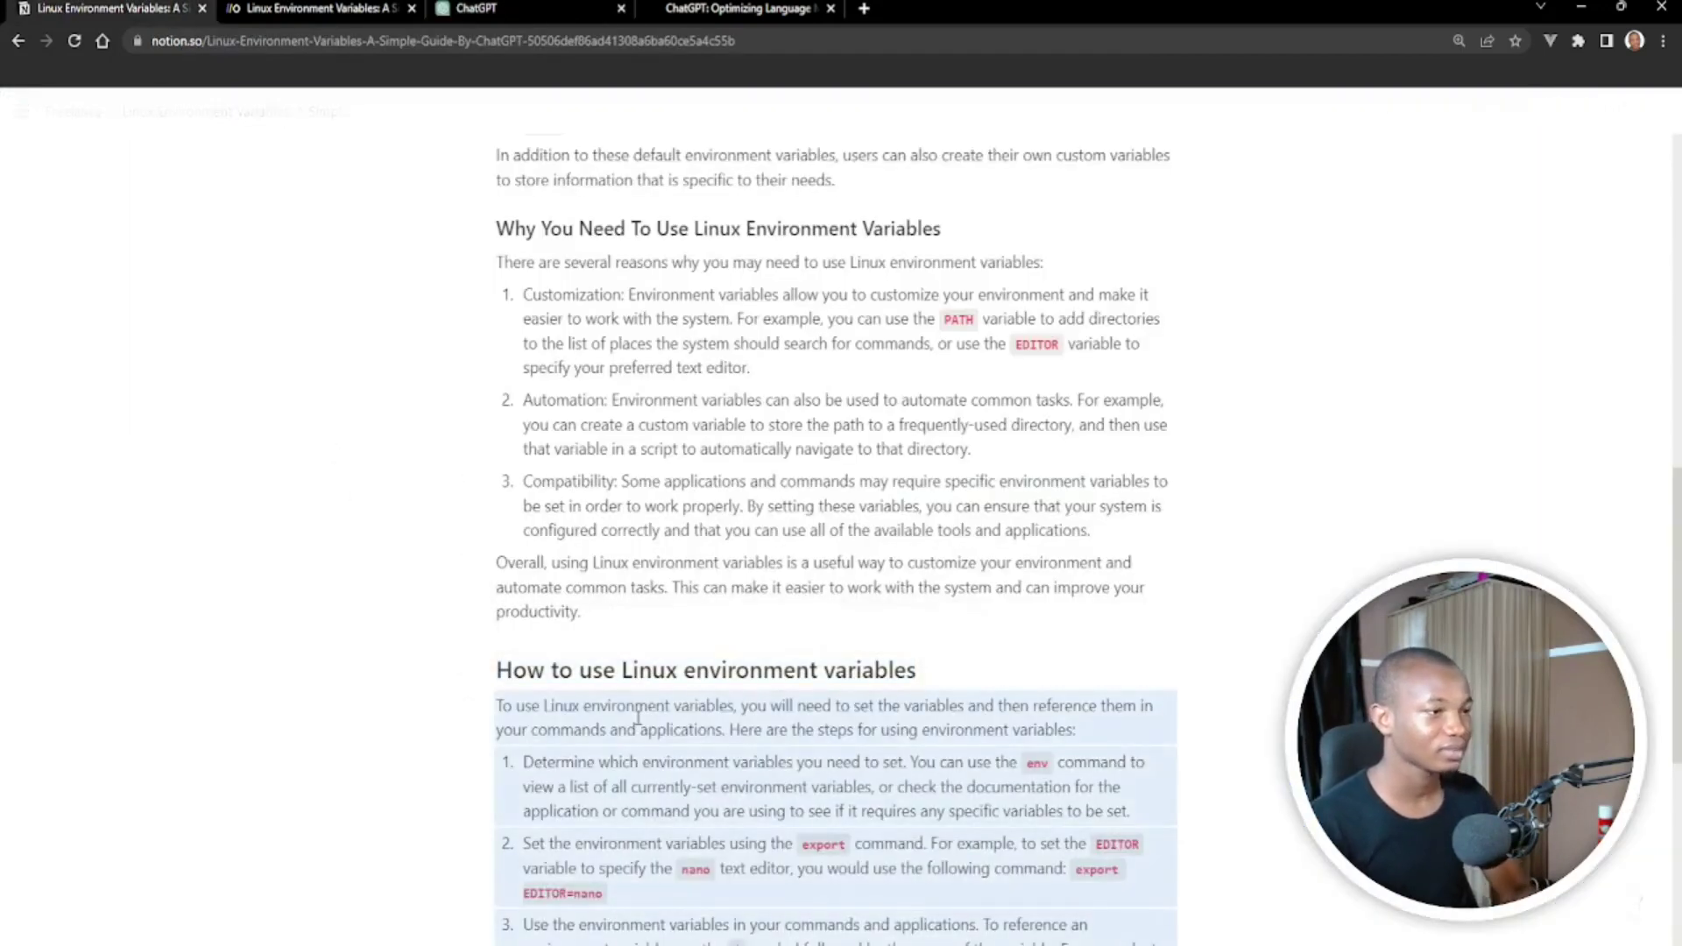
Copy the EDITOR variable code example from ChatGPT's latest answer
click(515, 13)
scroll(1245, 659, down, 3)
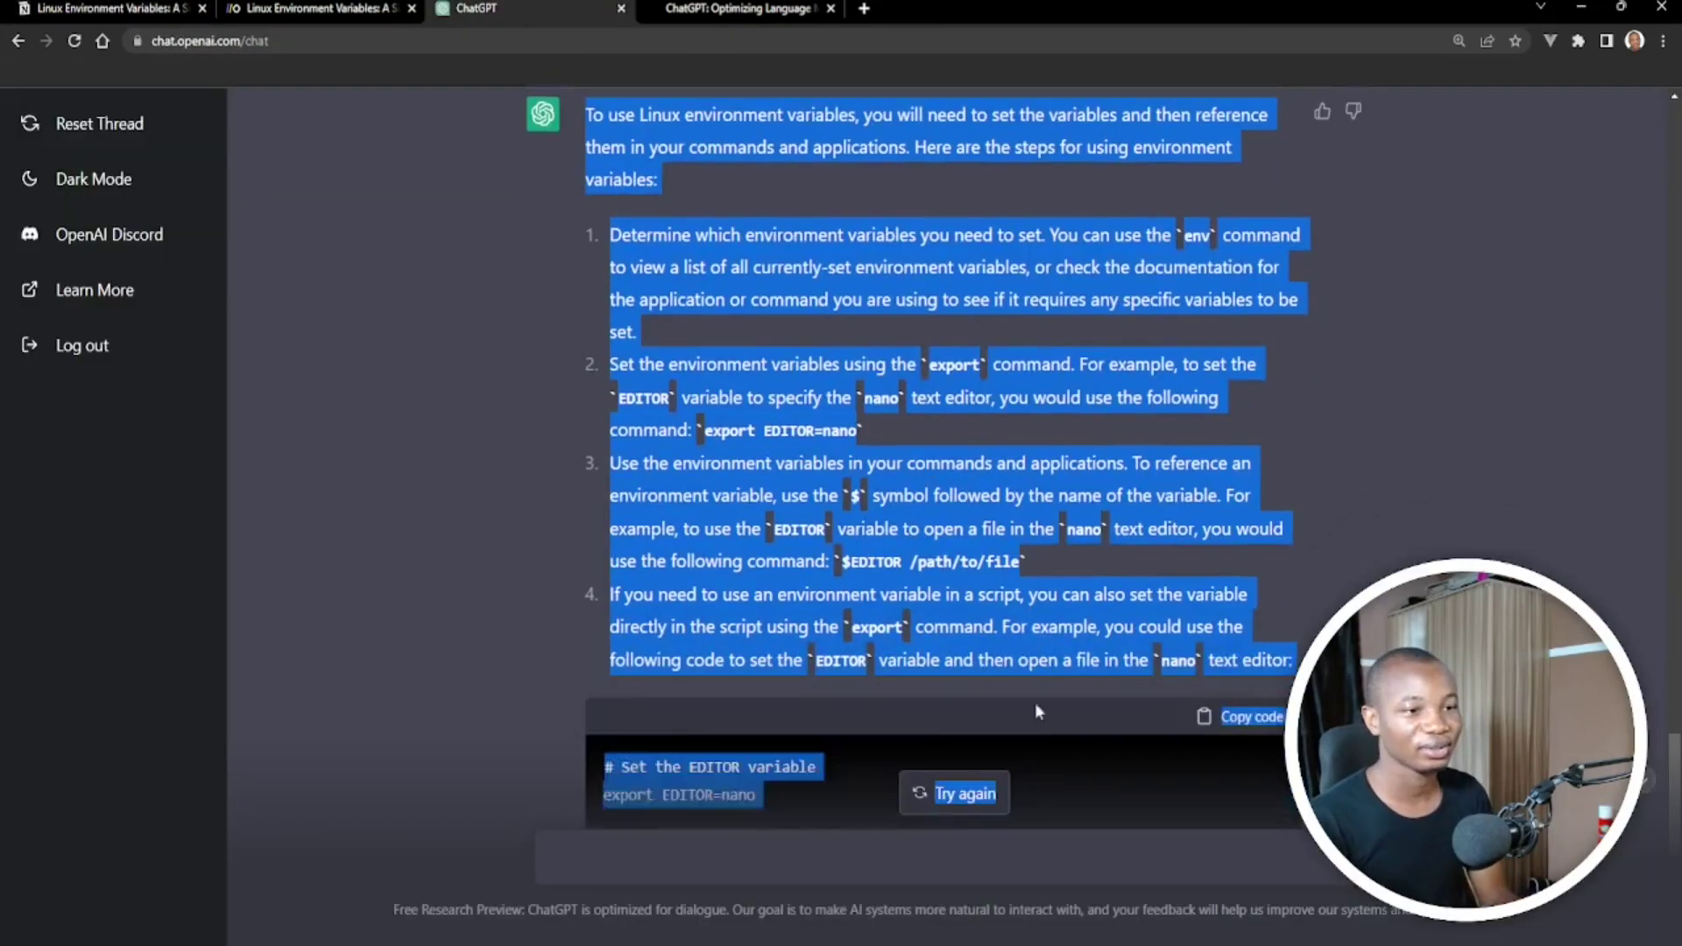
click(1228, 689)
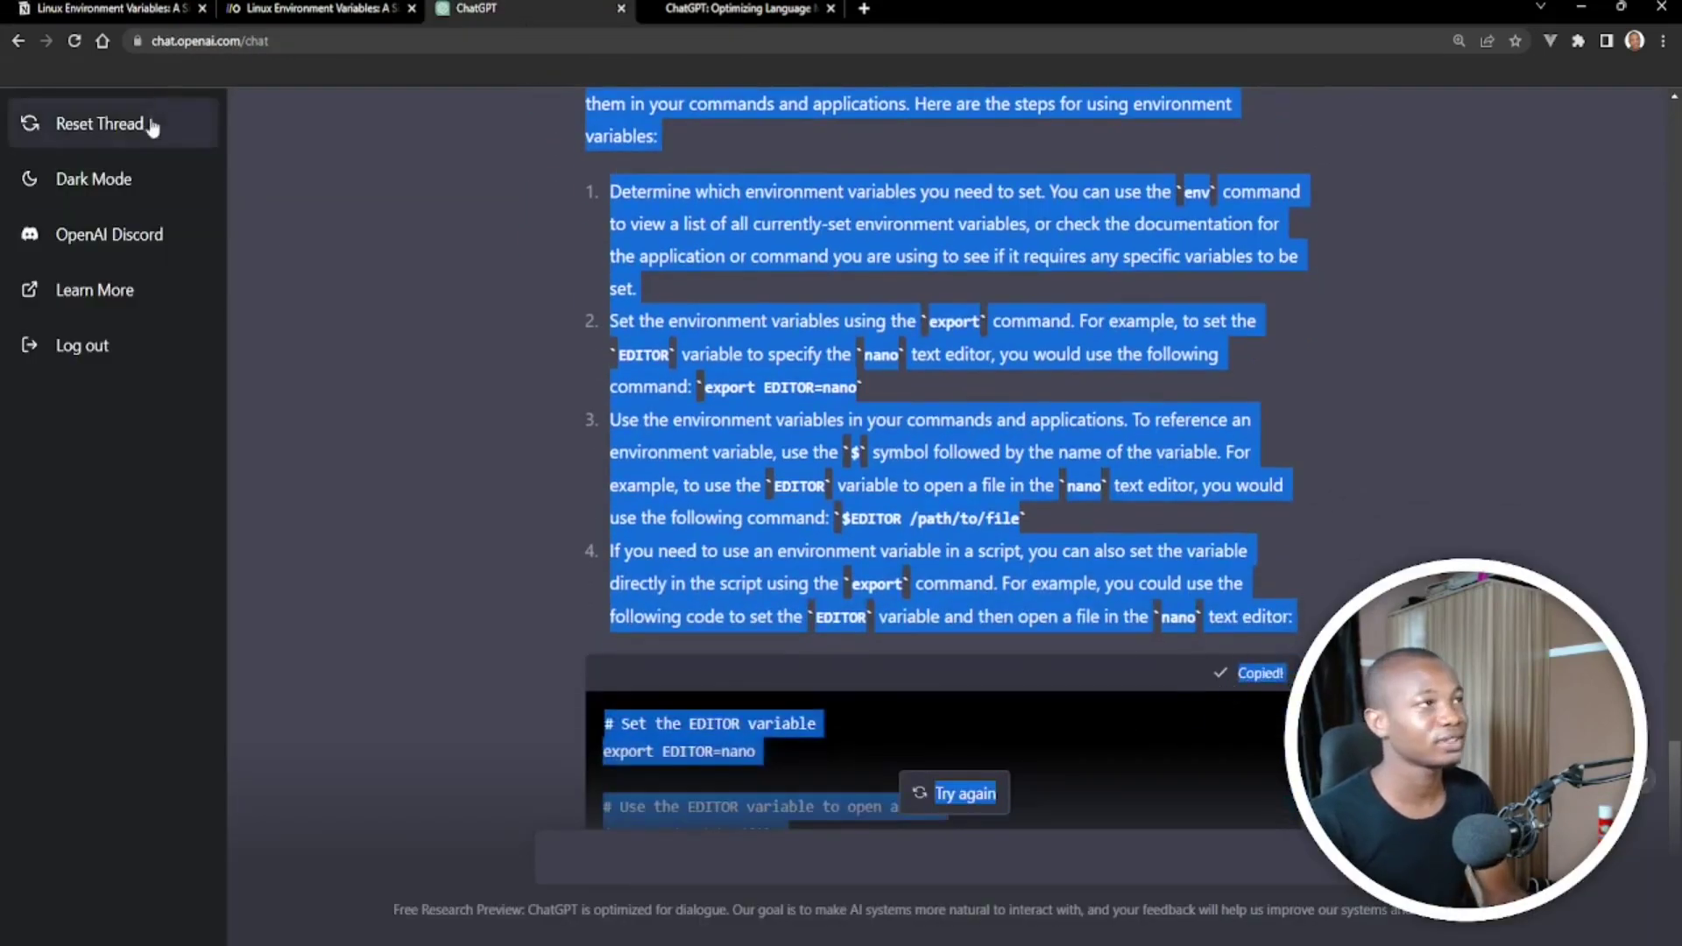
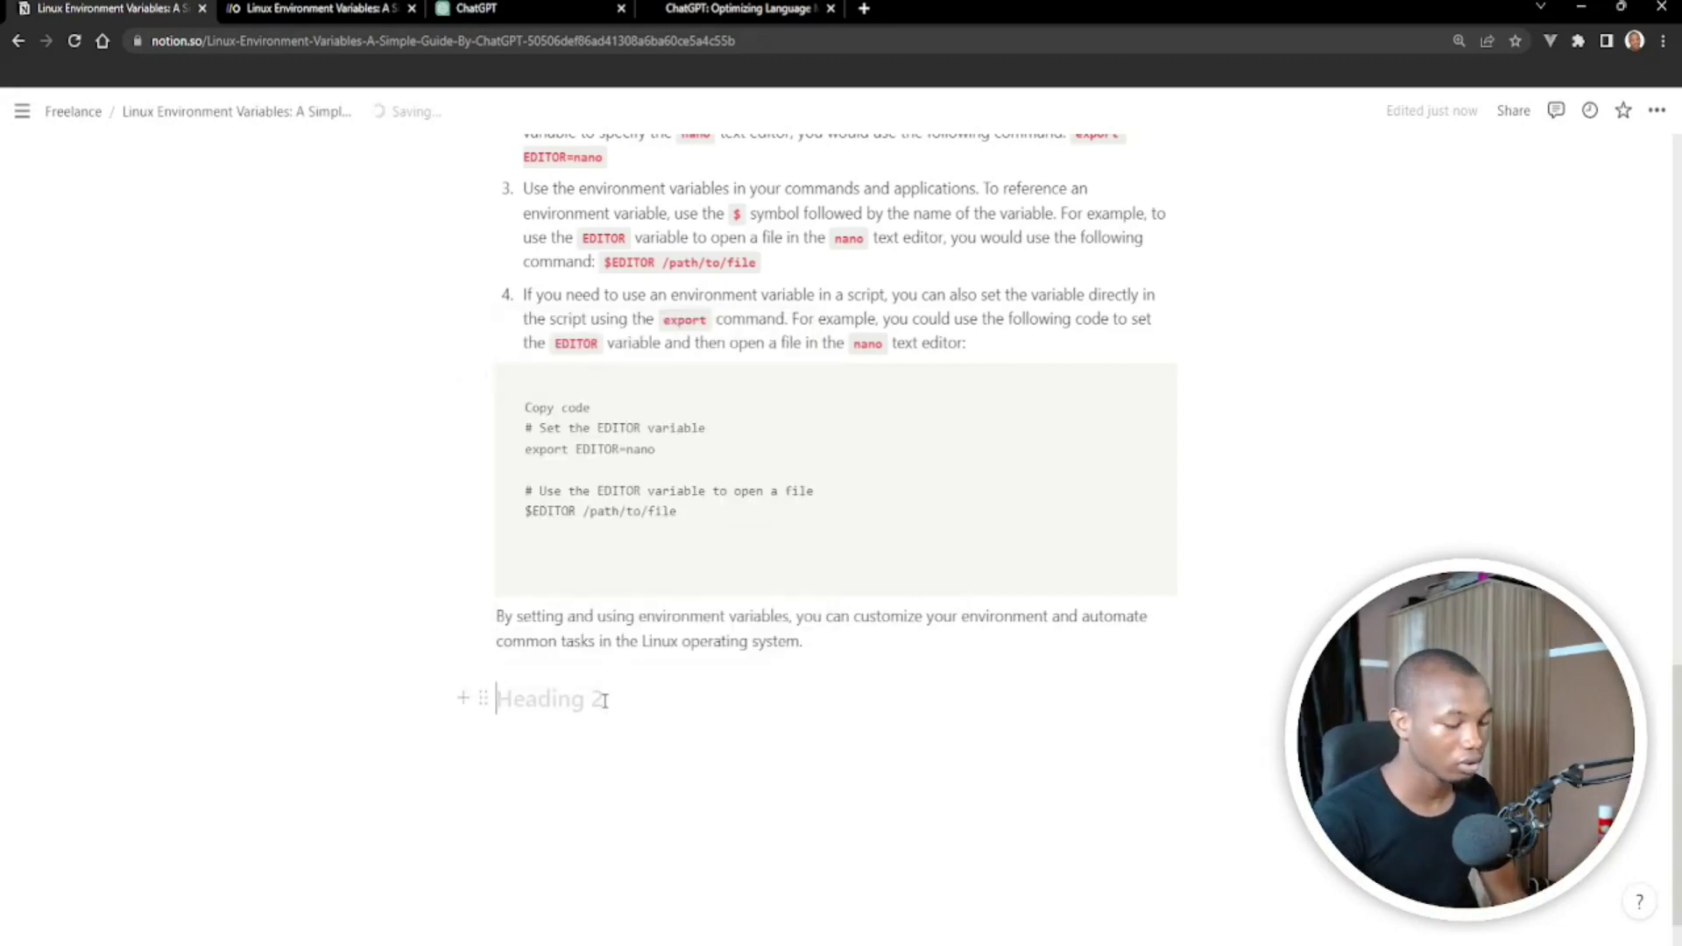
Enter "Conclusion" as the second-level heading at the end of the Notion article
text(C)
key(BackSpace)
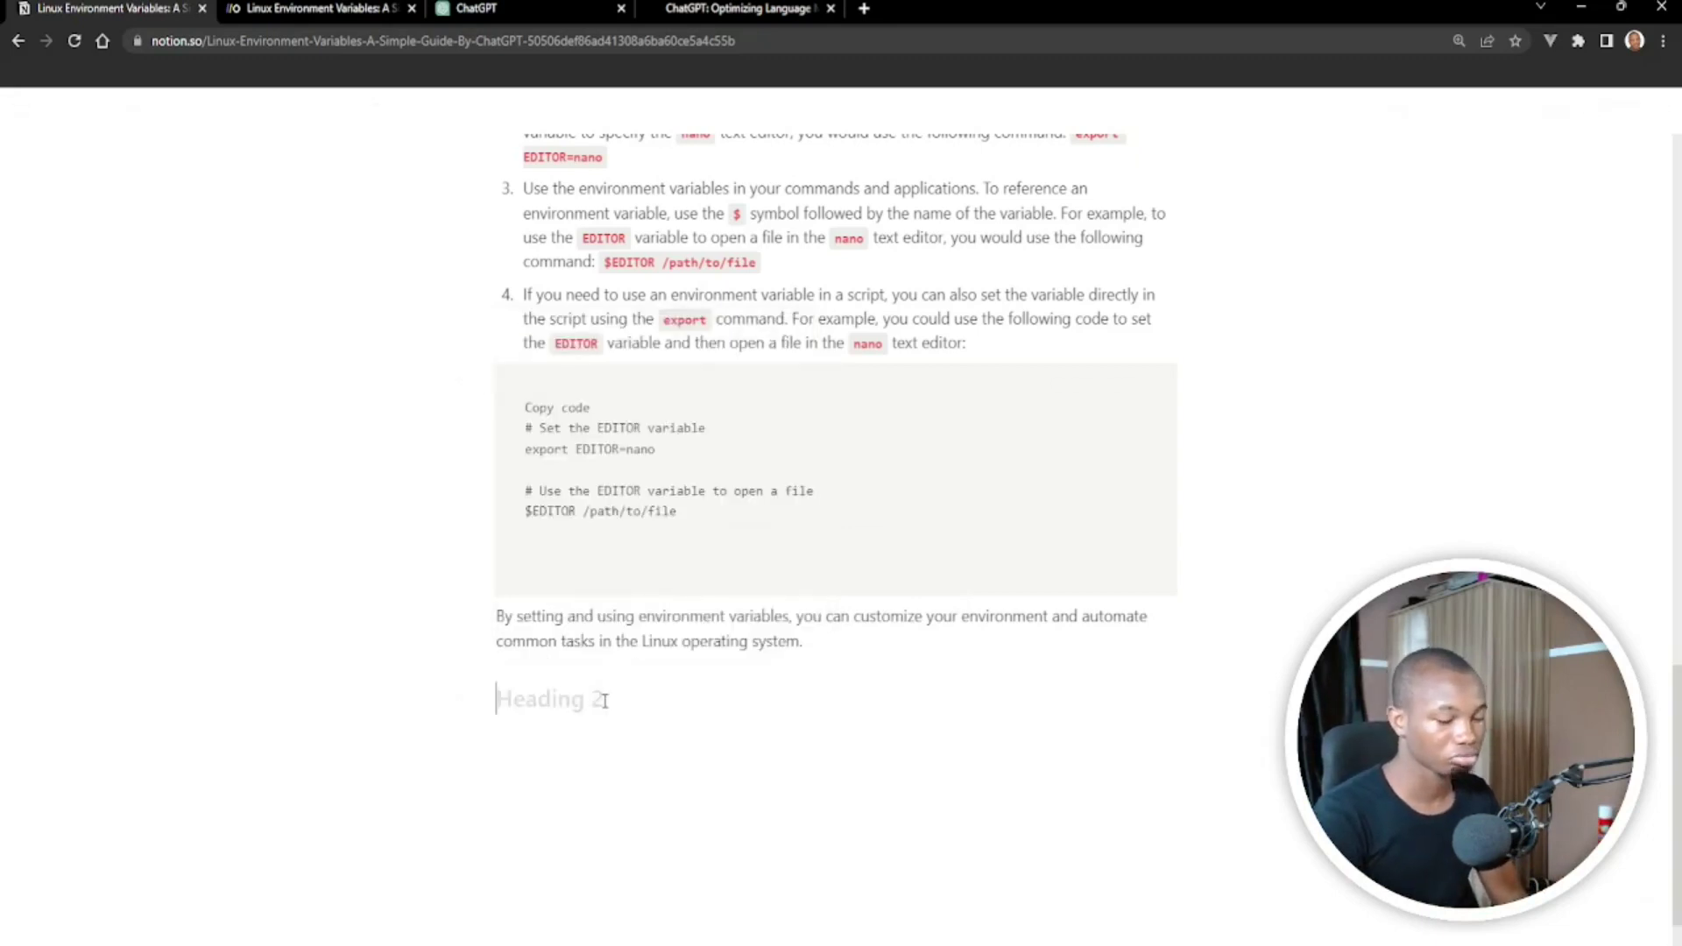
text(Conclusion)
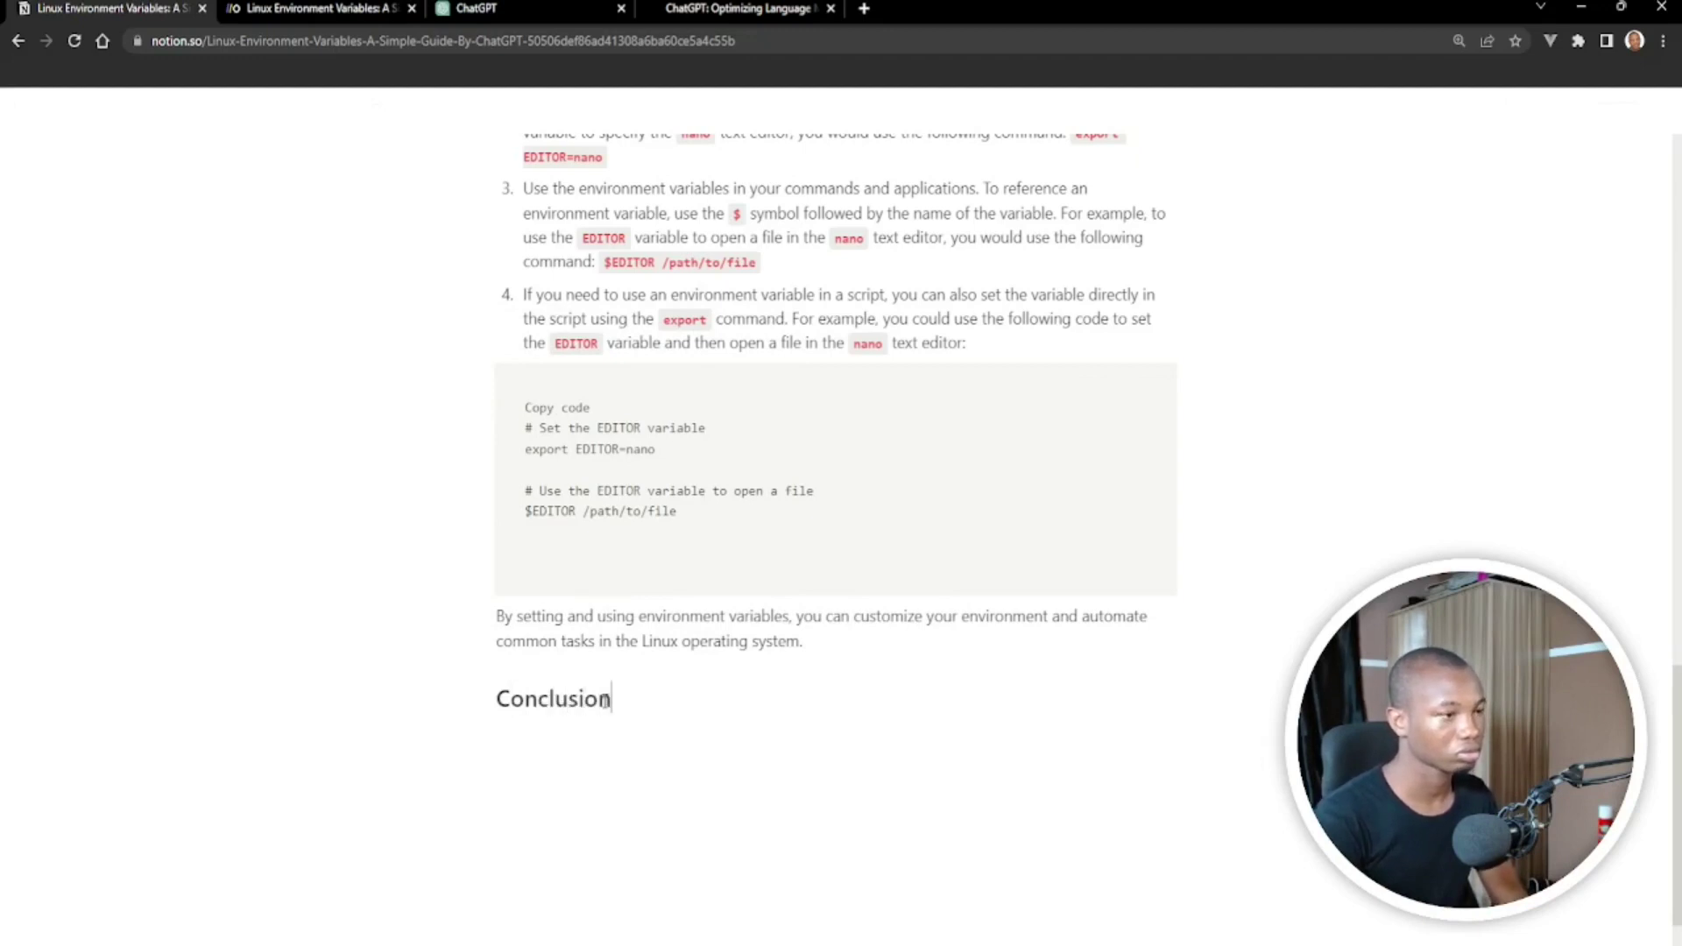
scroll(605, 701, down, 1)
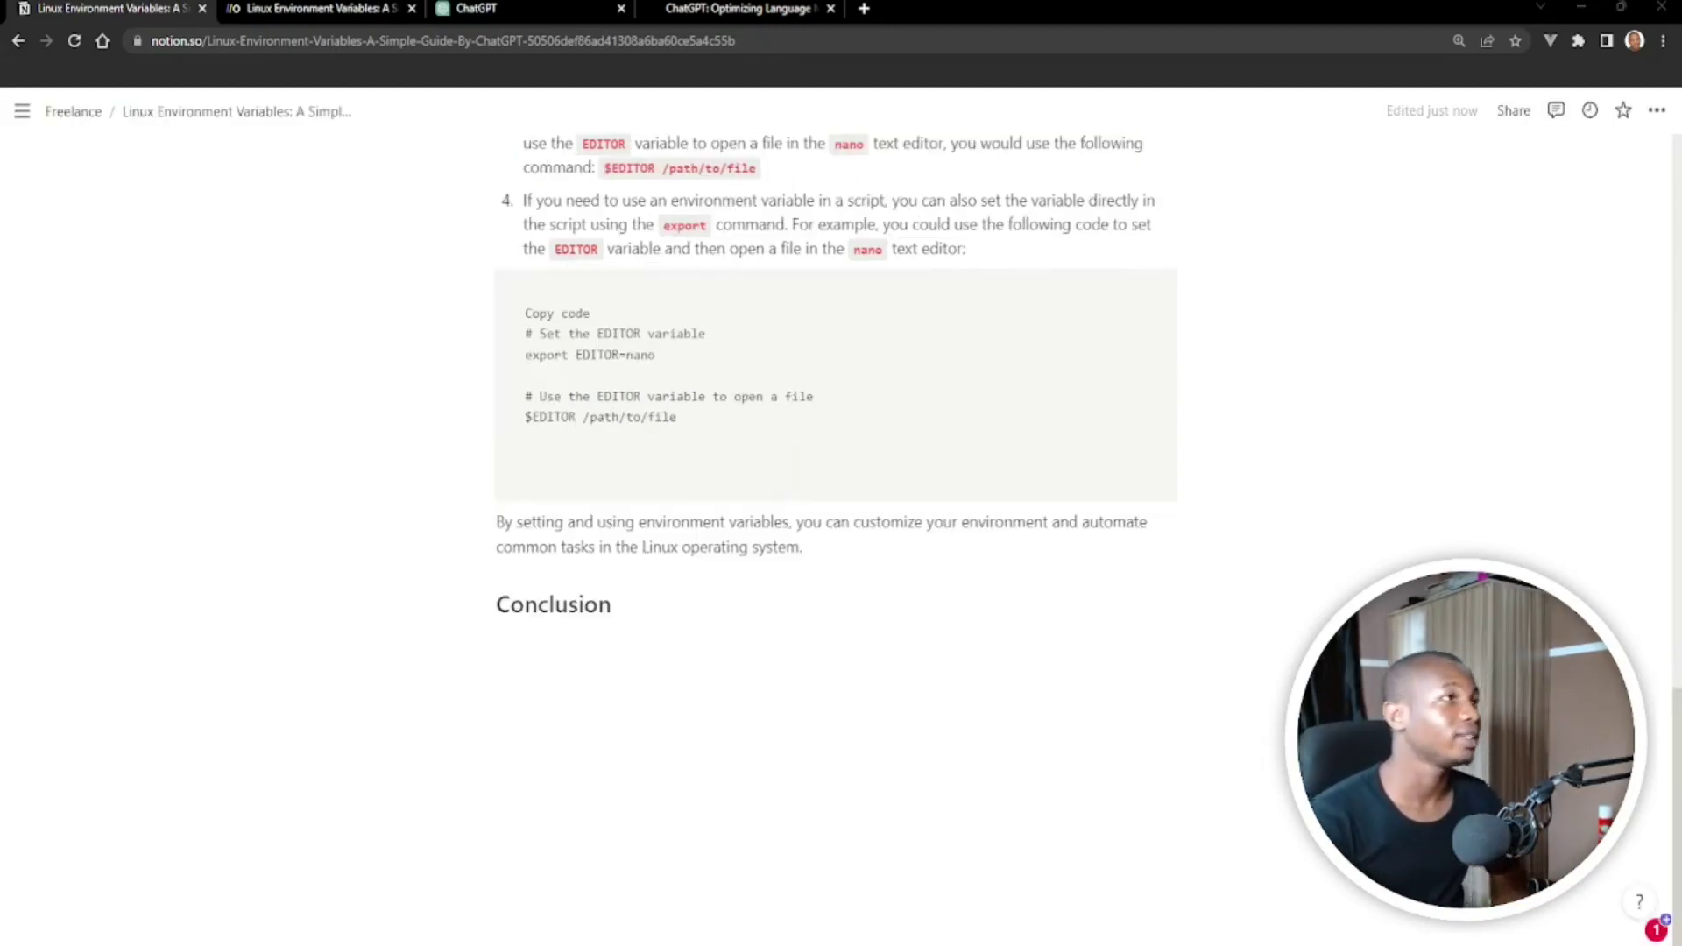
Submit the prompt "Write a conclusion on Linux Environment Variables article" in ChatGPT
click(526, 9)
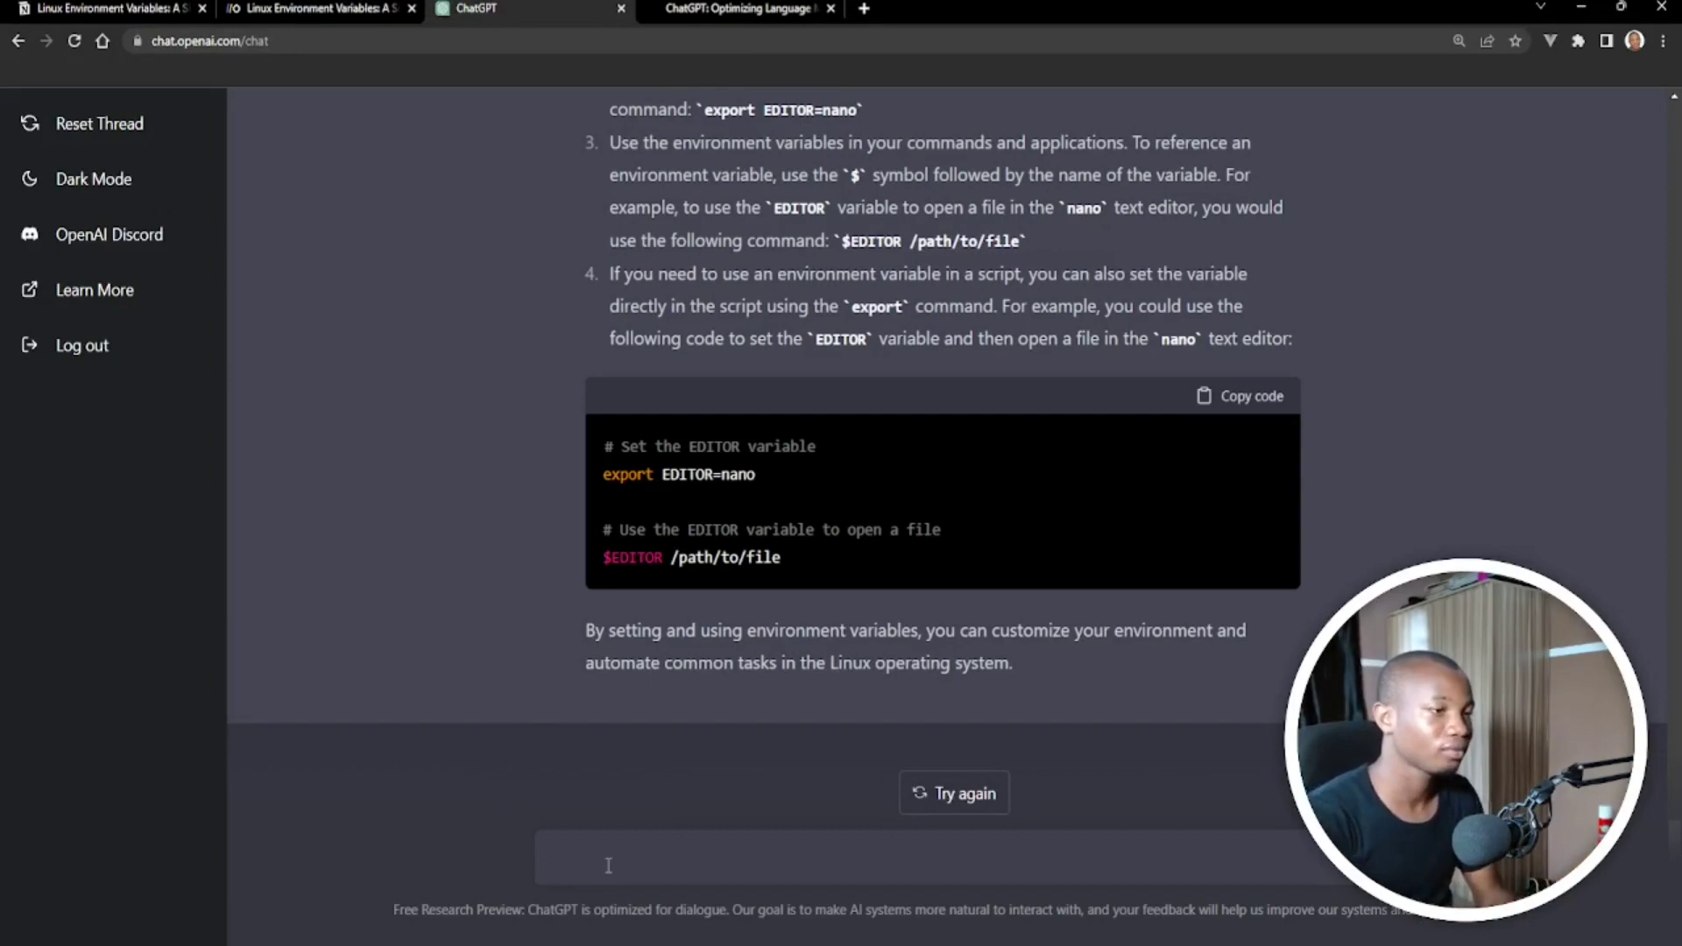
text(Write a conclusion on Linux Environment Variables article)
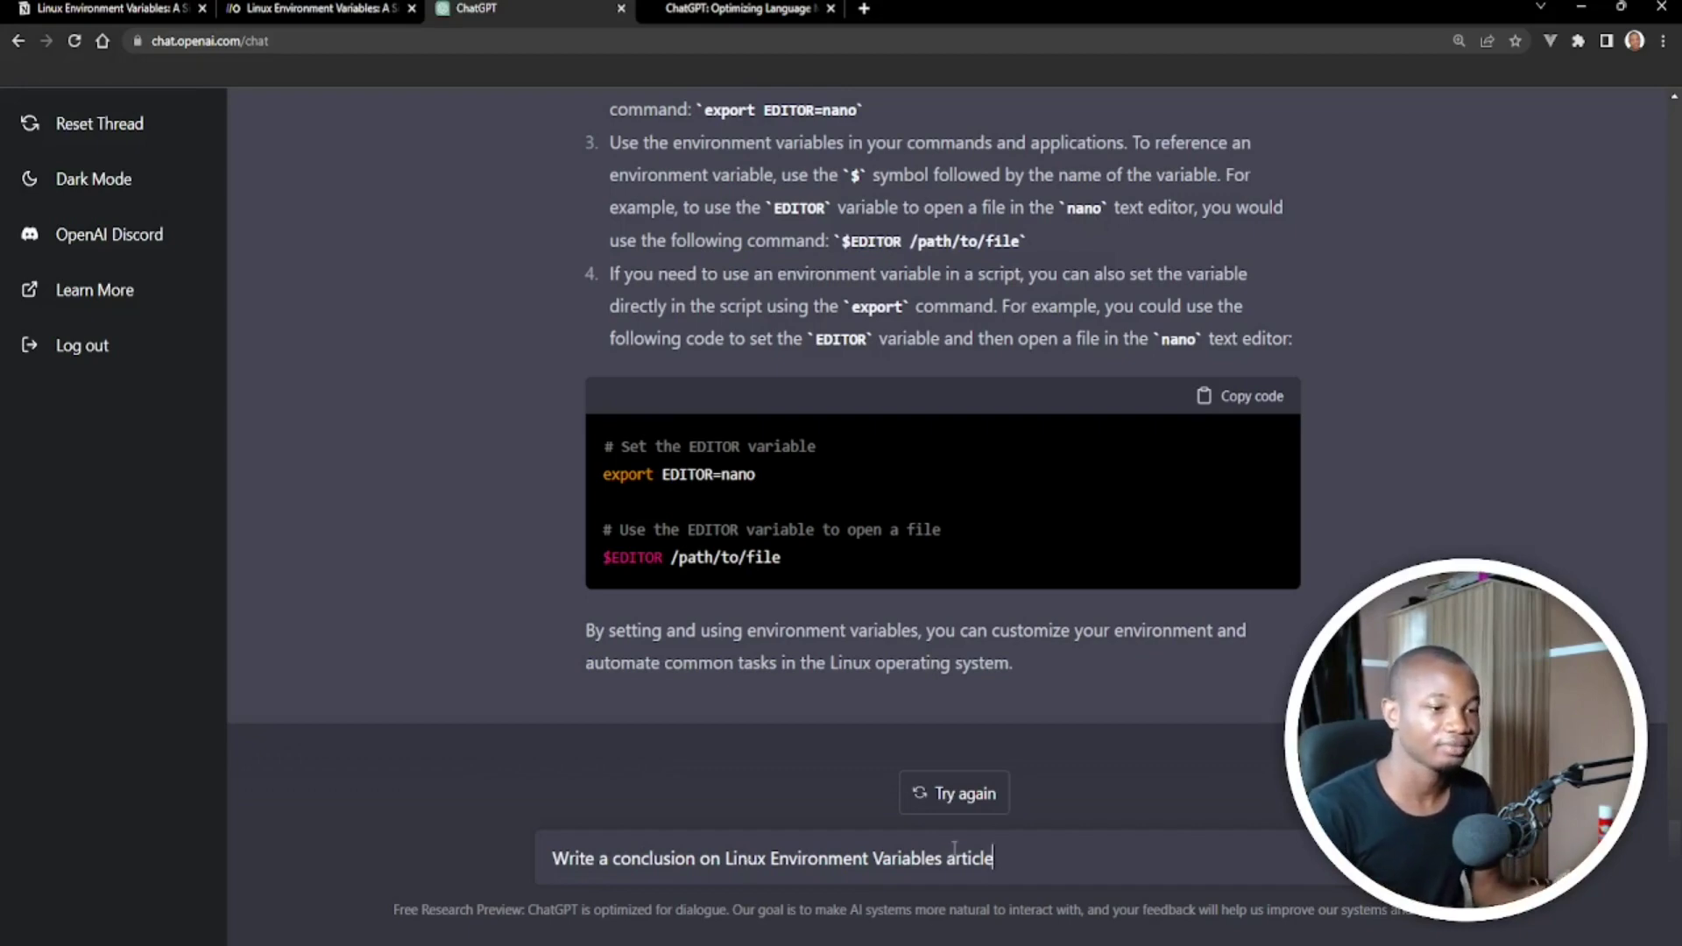
key(Return)
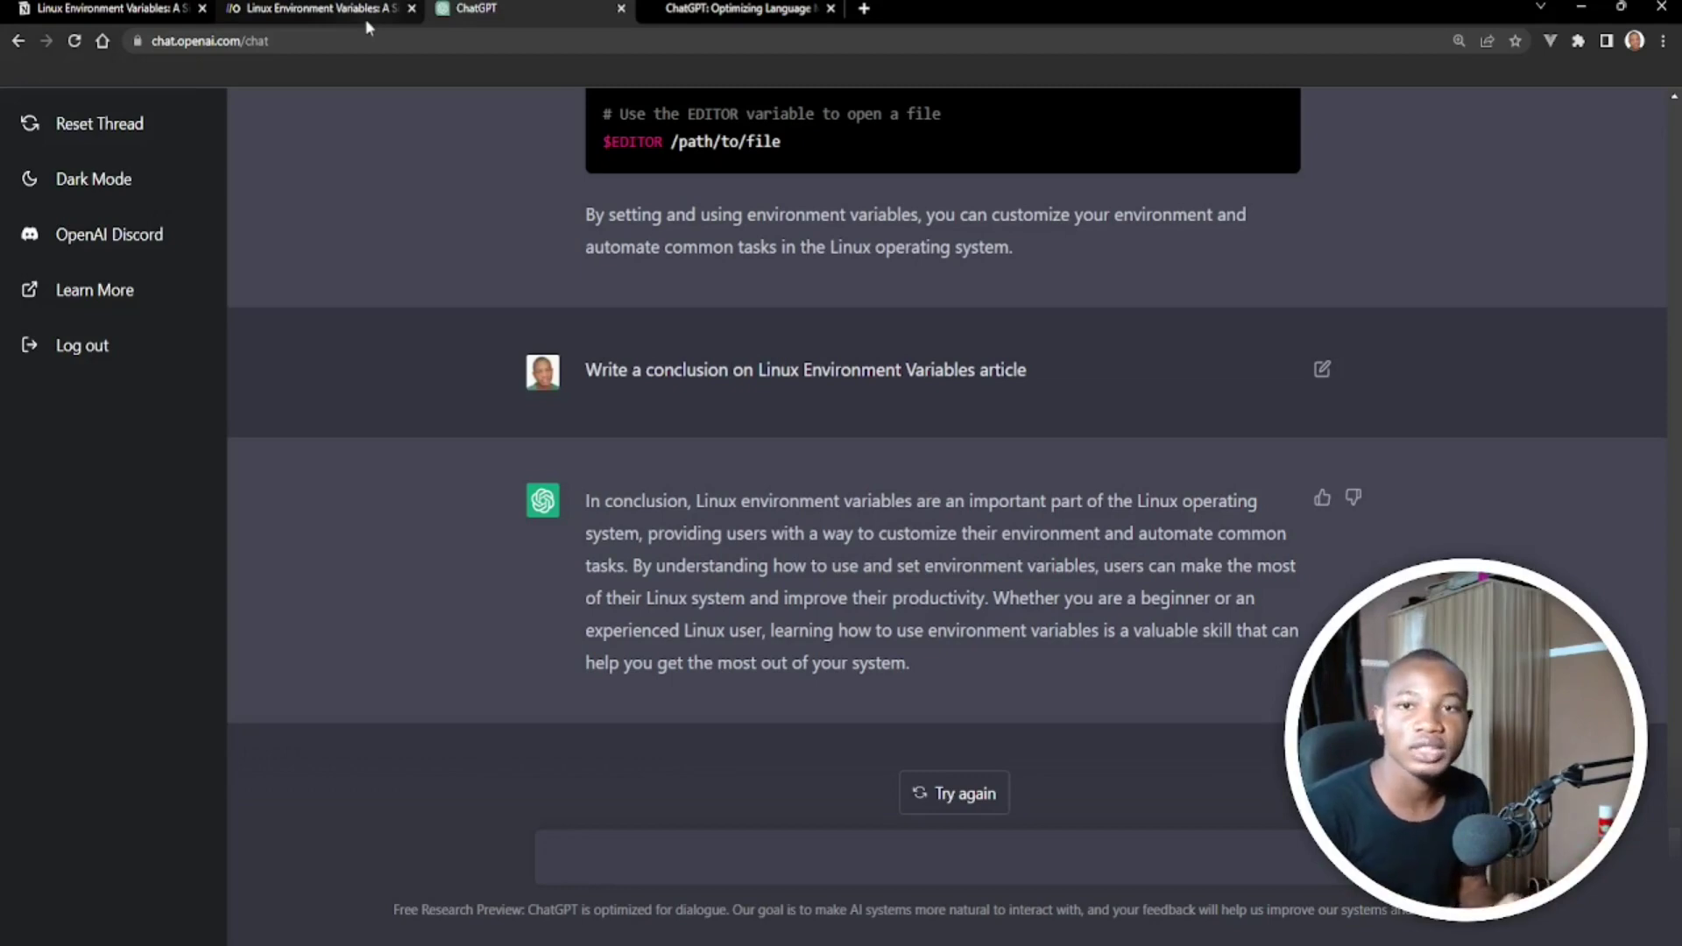
Copy ChatGPT's whole conclusion paragraph onto a new line beneath the "Conclusion" heading in Notion
scroll(831, 504, up, 5)
scroll(828, 497, up, 5)
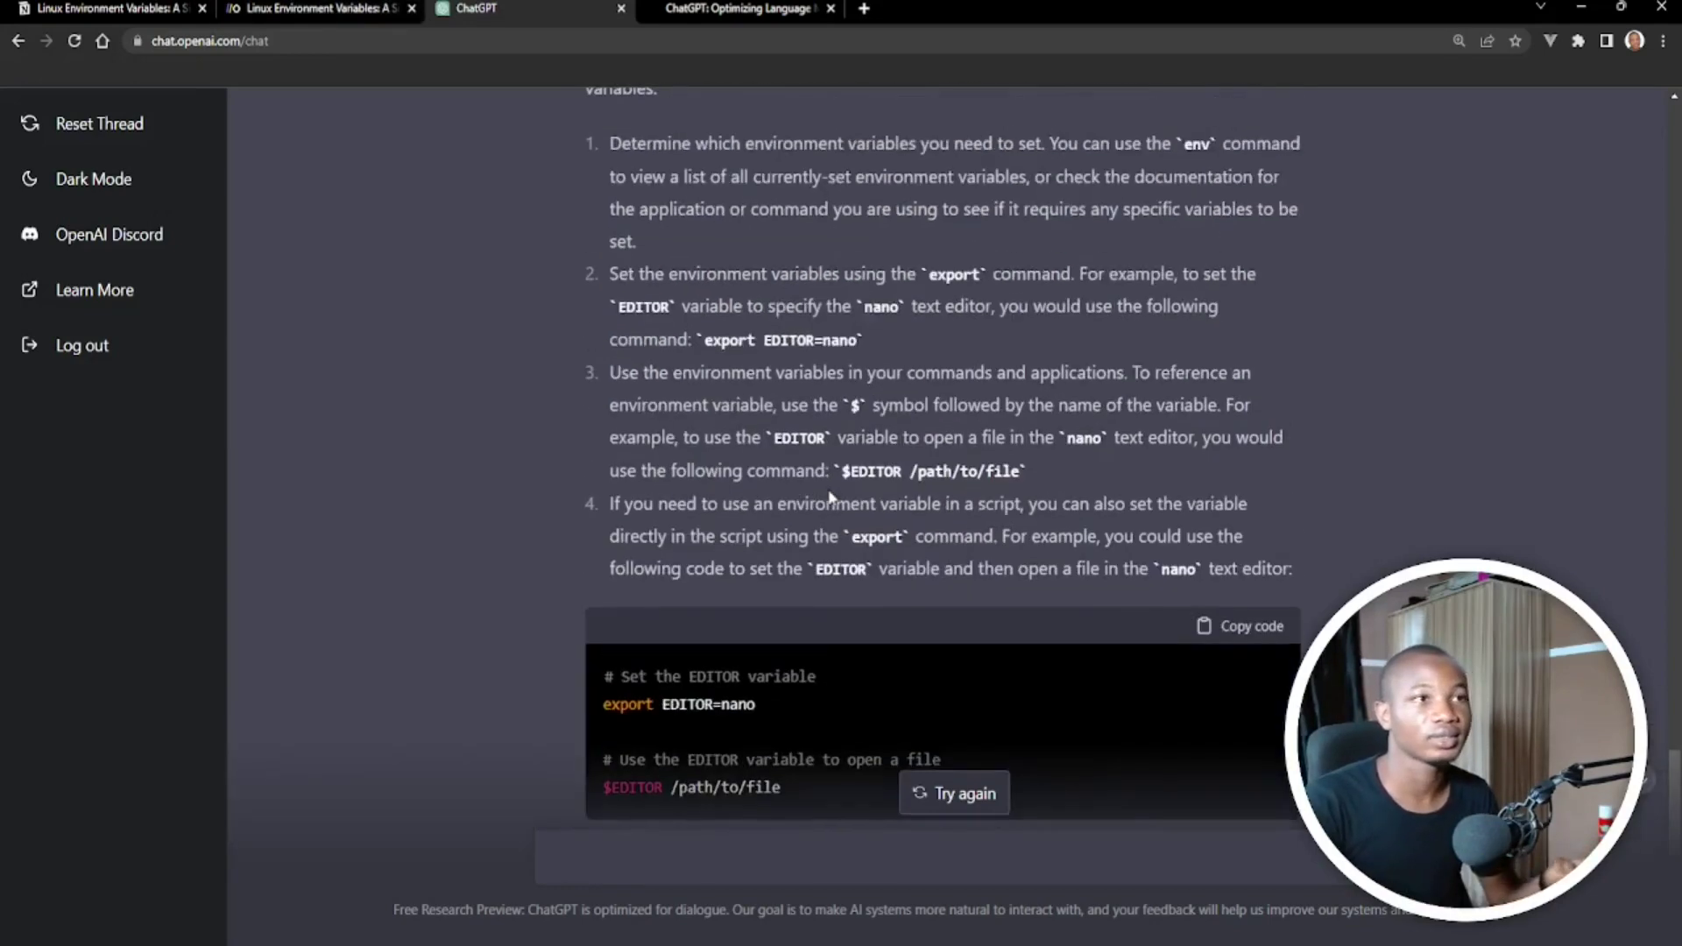
scroll(812, 519, down, 7)
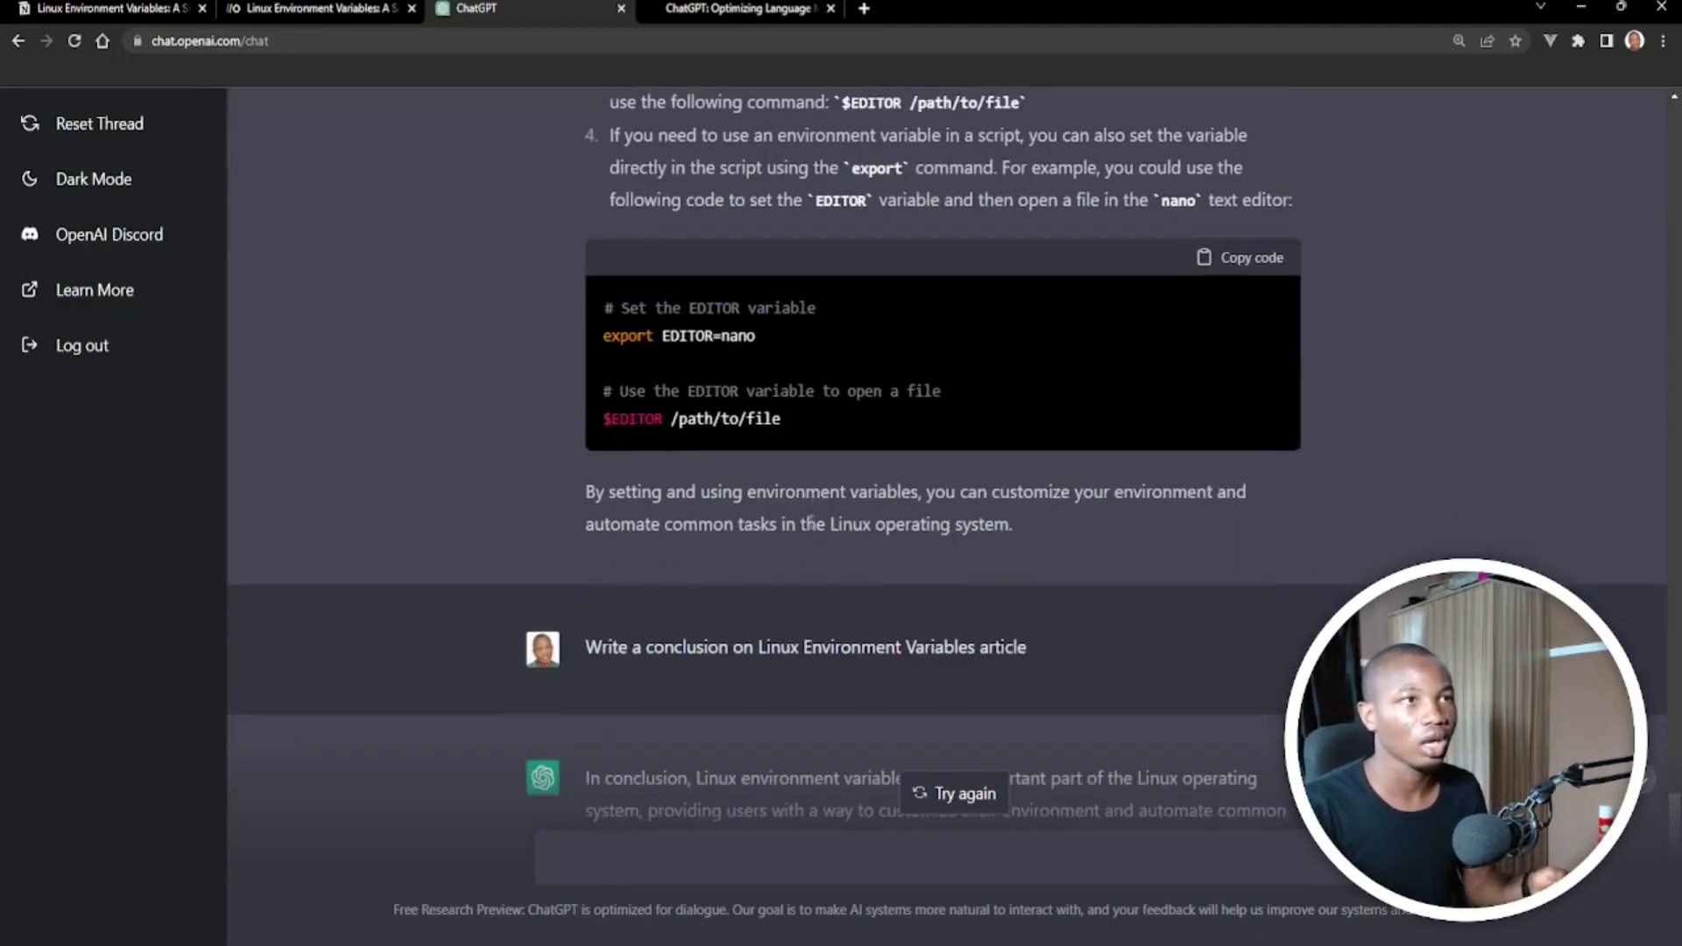
scroll(811, 529, down, 3)
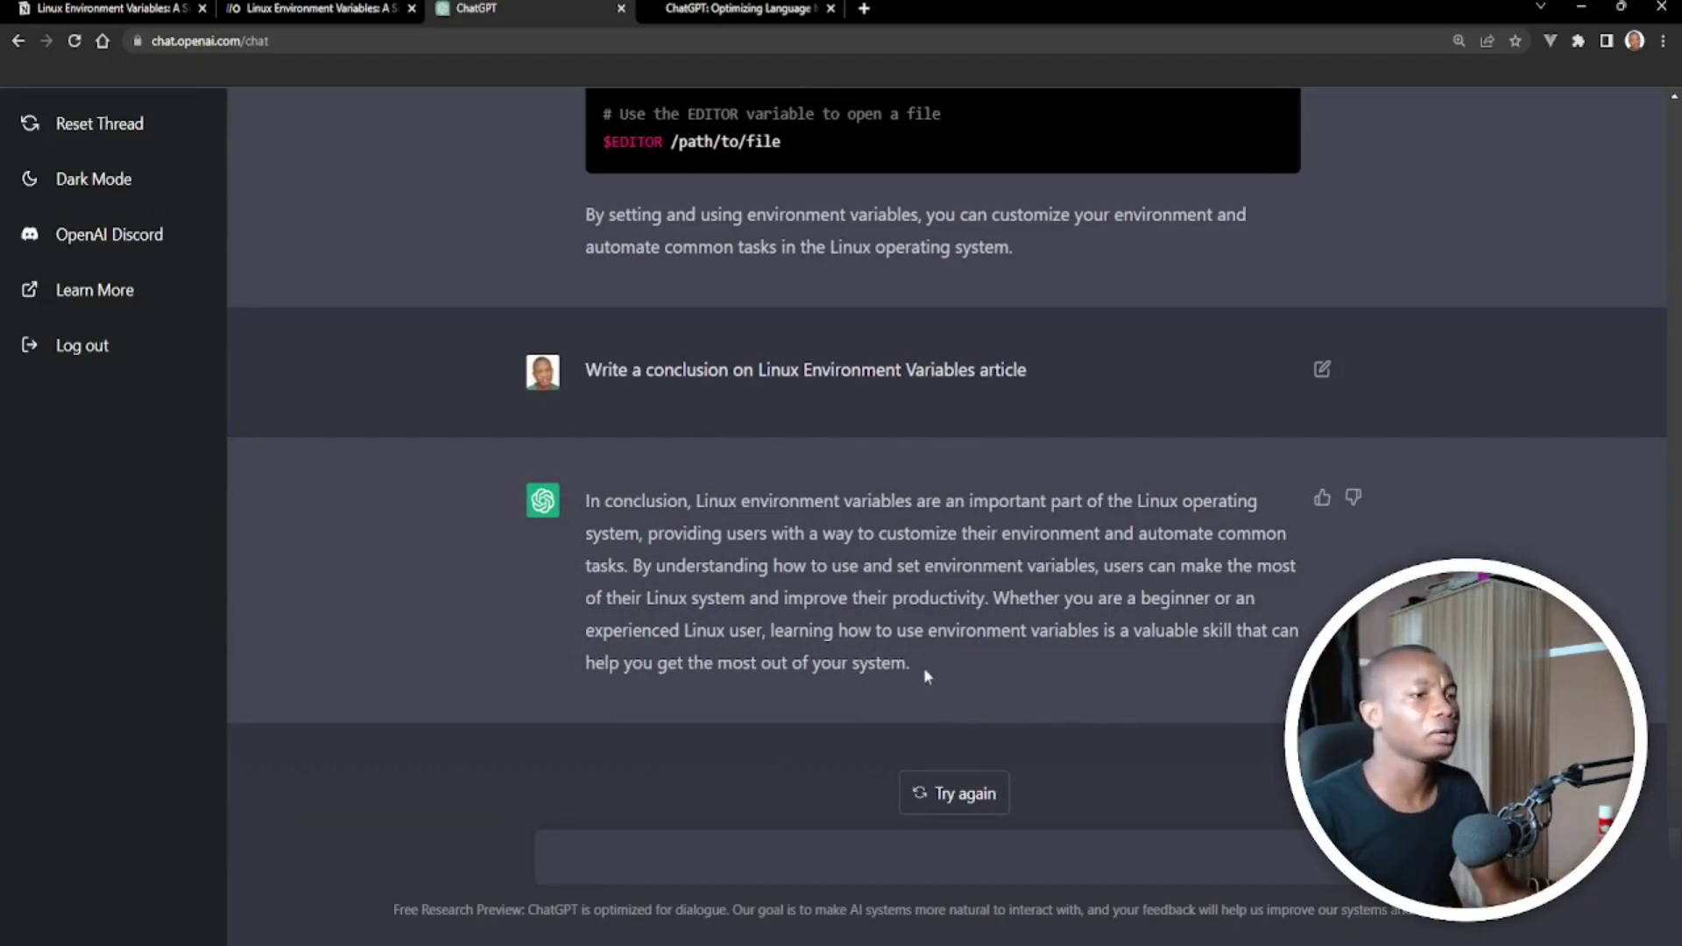
drag(923, 668, 599, 488)
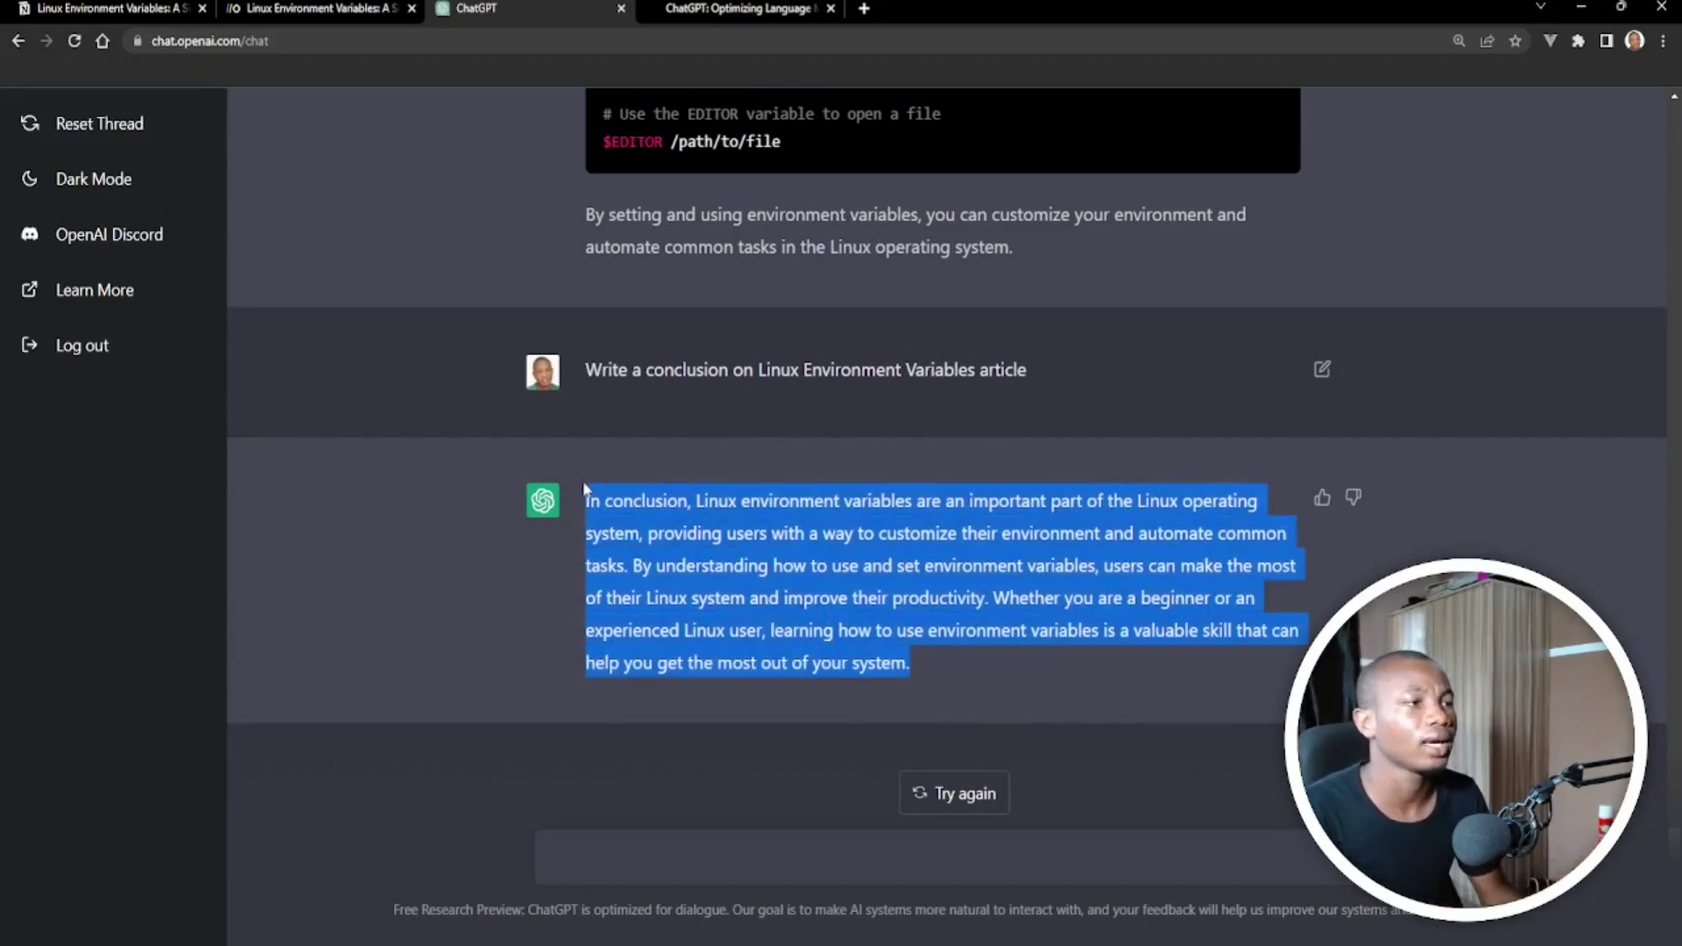
key(ctrl+1)
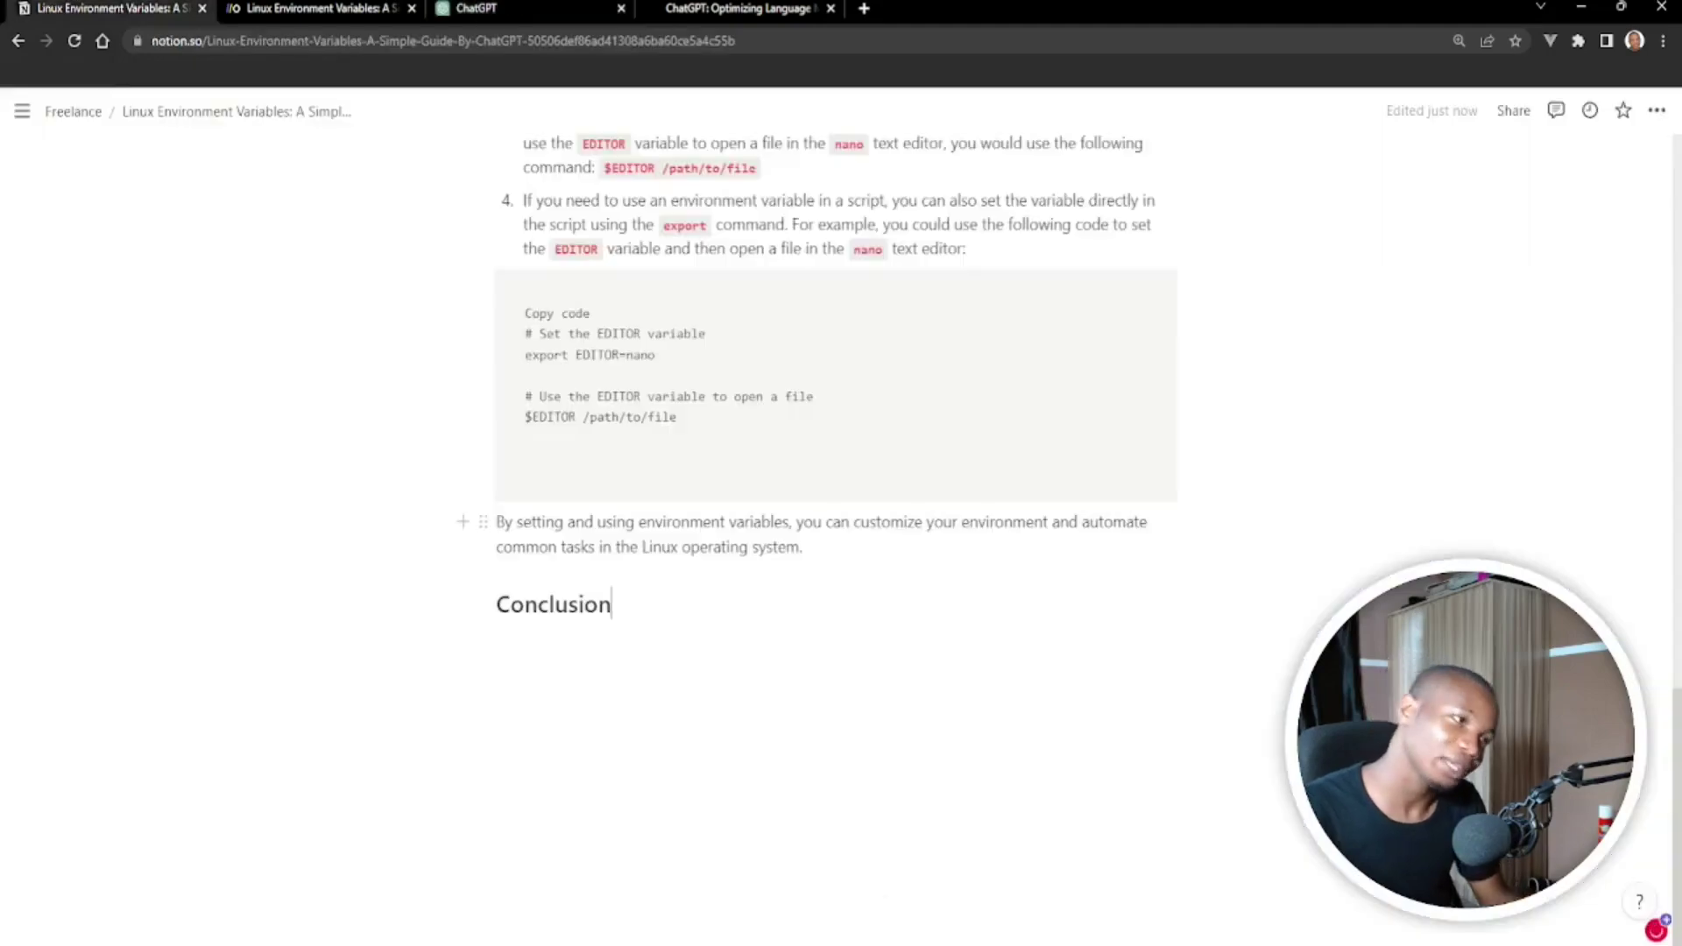
key(Return)
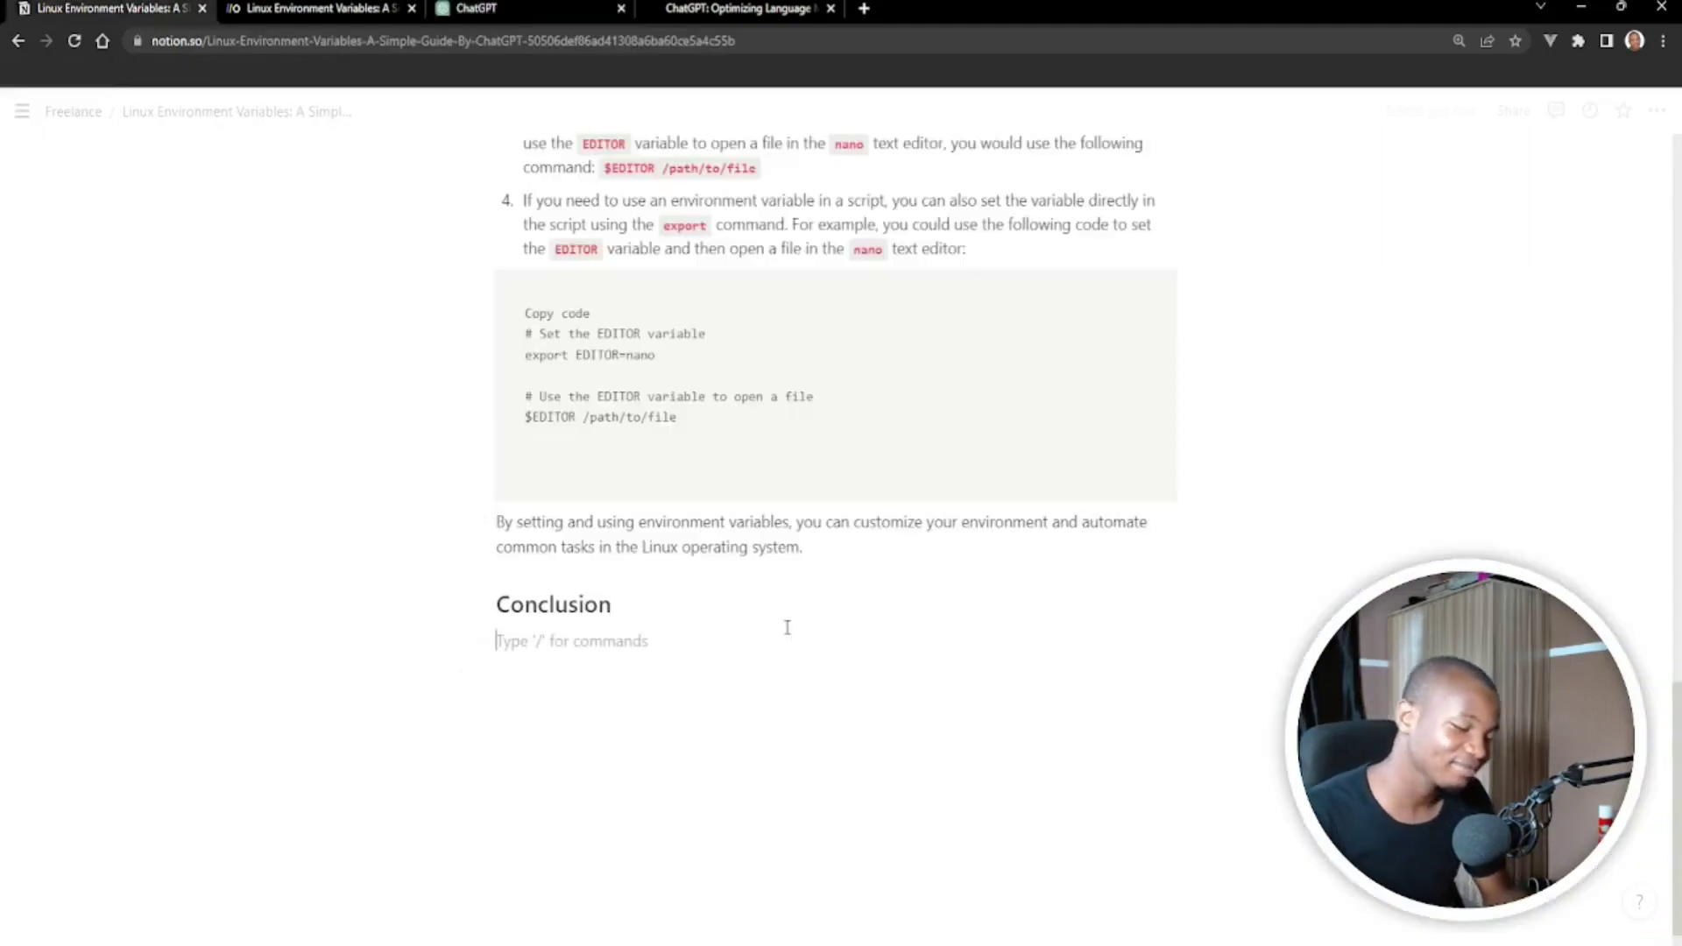
text(In conclusion, Linux environment variables are an important part of the Linux operating system, providing users with a way to customize their environment and automate common tasks. By understanding how to use and set environment variables, users can make the most of their Linux system and improve their productivity. Whether you are a beginner or an experienced Linux user, learning how to use environment variables is a valuable skill that can help you get the most out of your system.)
Add an empty line below the "Introduction With Hook" paragraph in the Notion article
scroll(779, 622, up, 20)
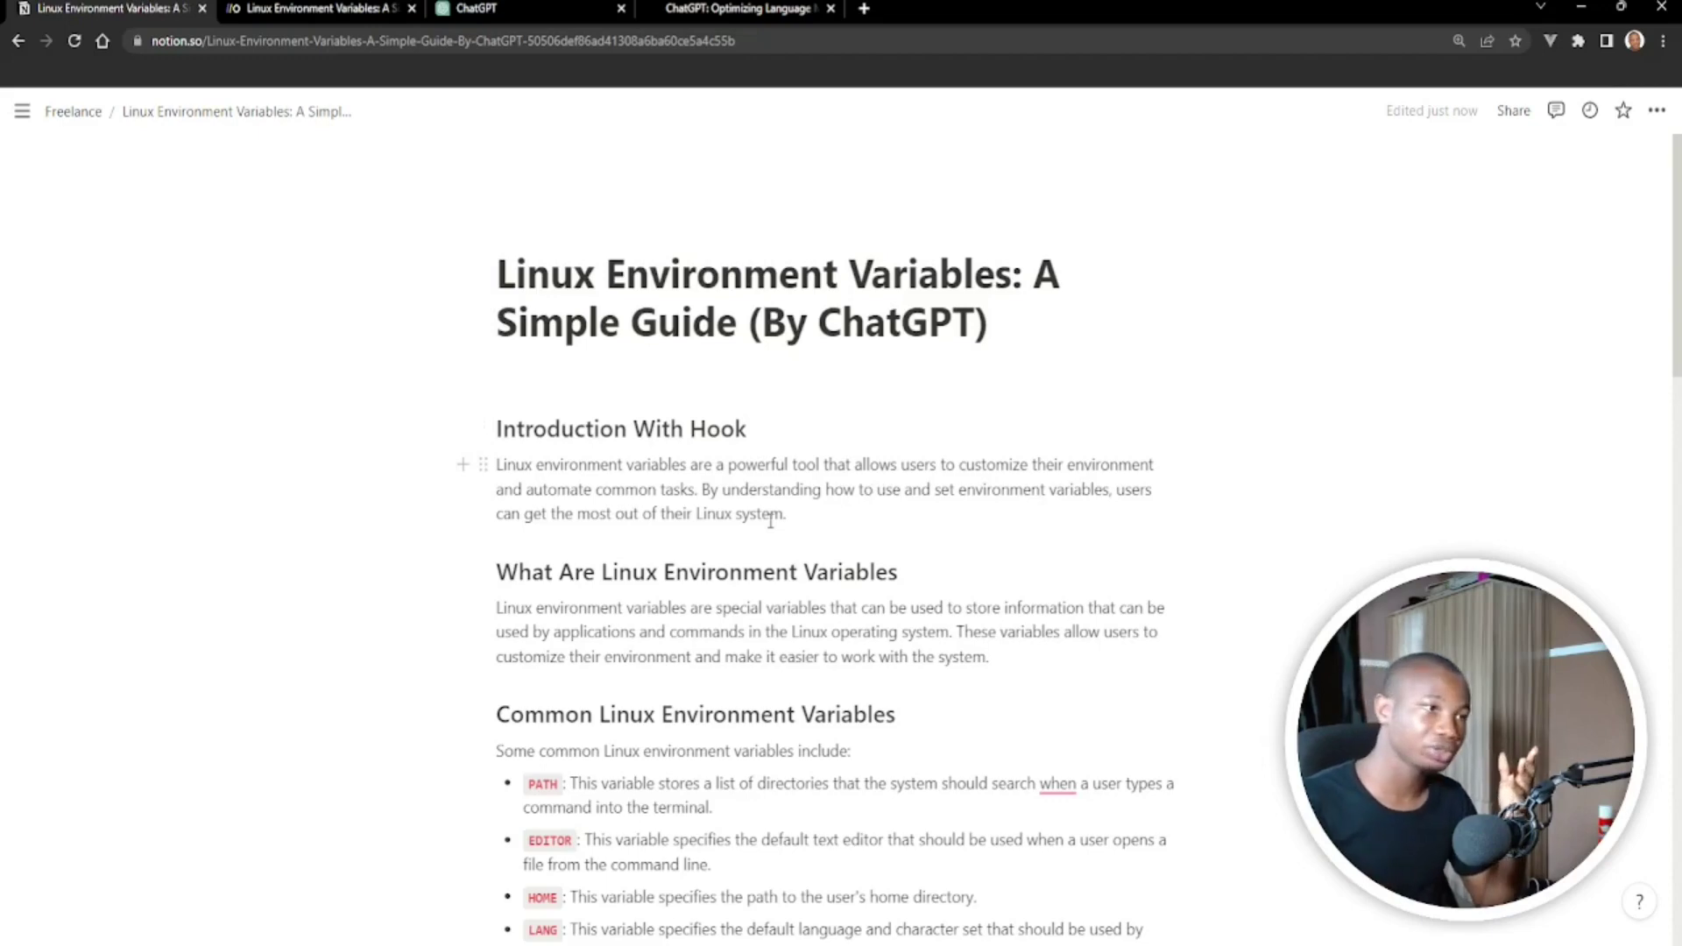
click(799, 513)
key(Return)
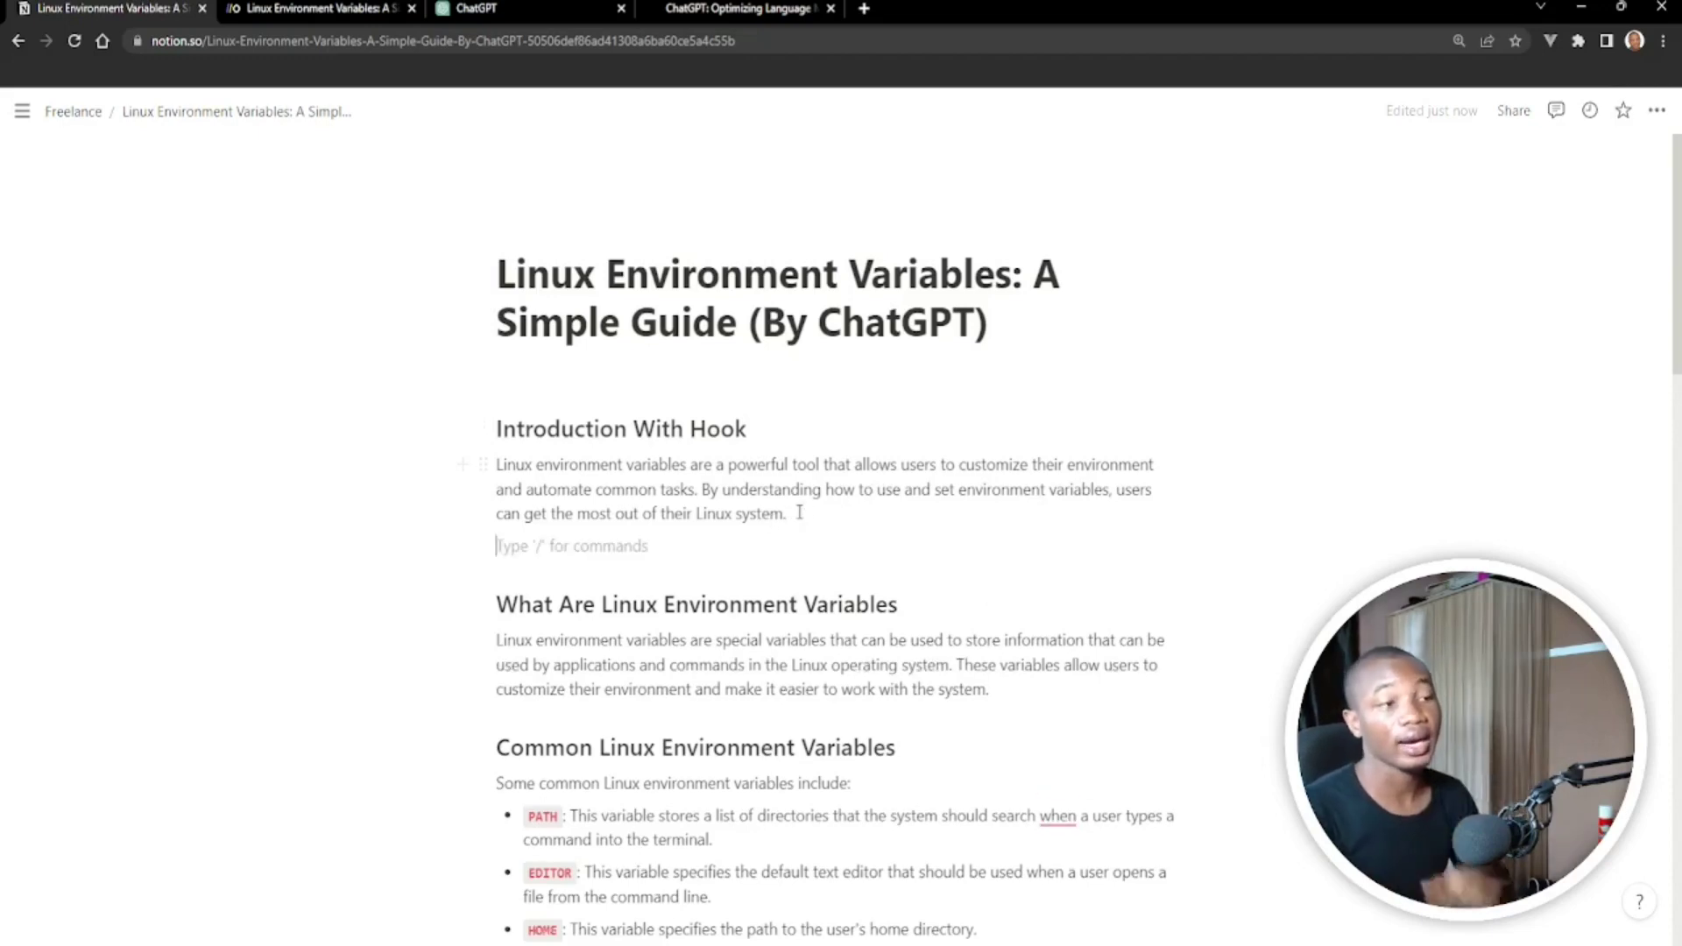
Compare the onboardbase article's introduction with the ChatGPT-written article in Notion, reviewing the Notion sections and the Grammarly suggestion on "when"
click(351, 10)
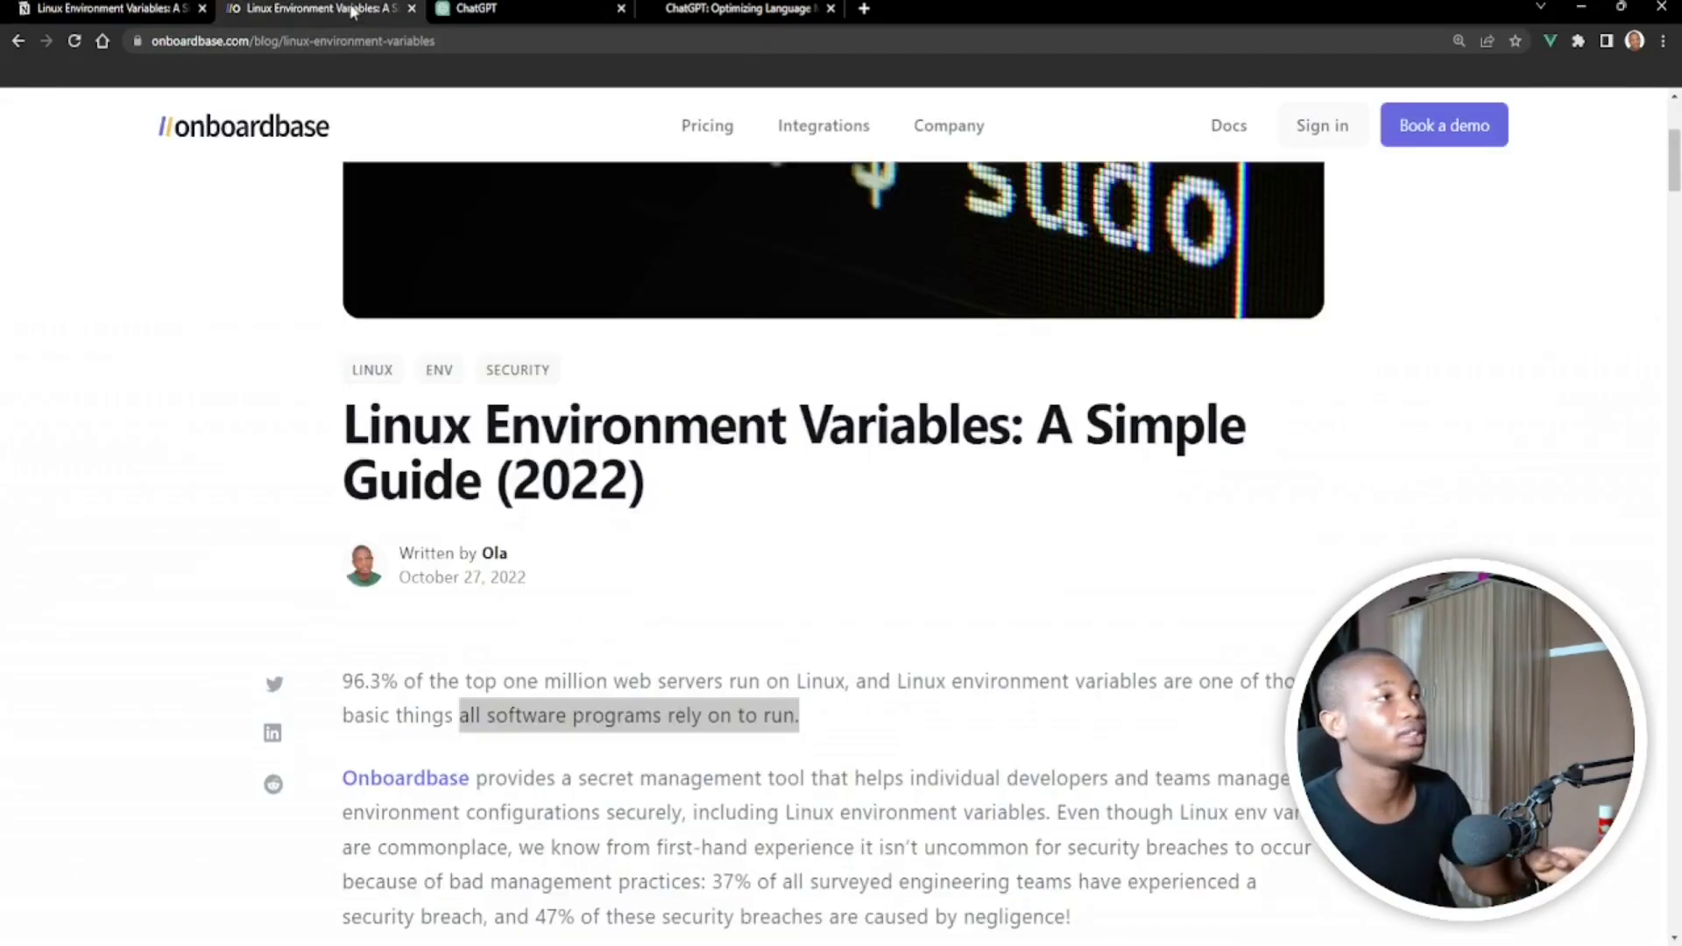
scroll(532, 464, down, 5)
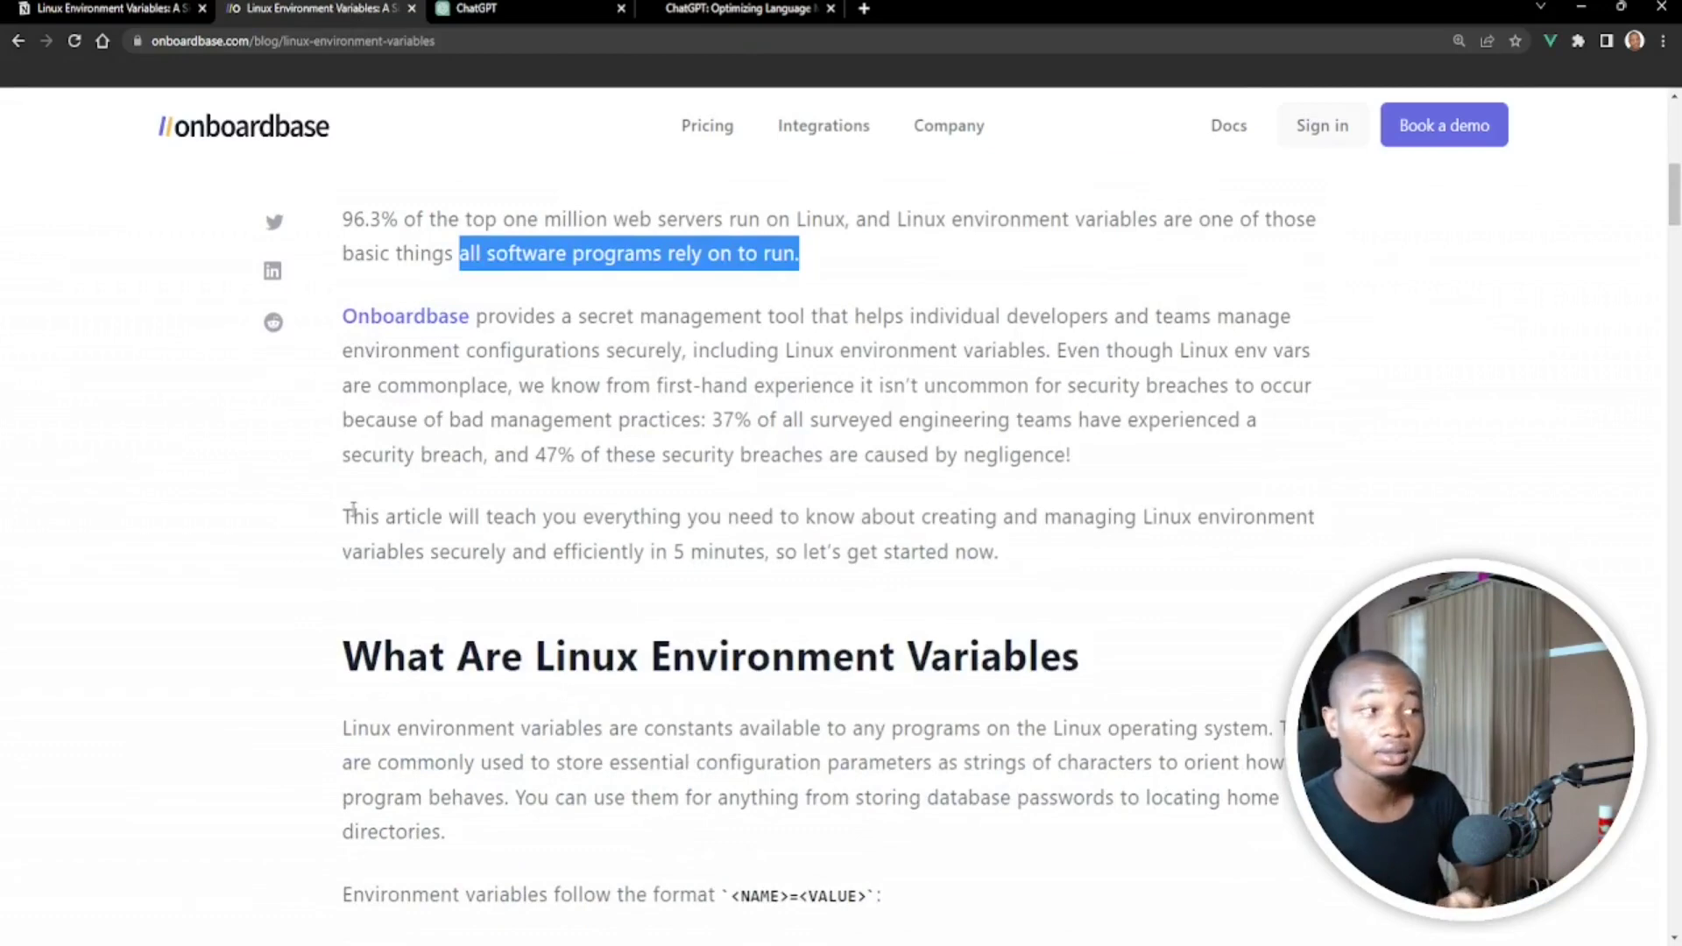
click(105, 9)
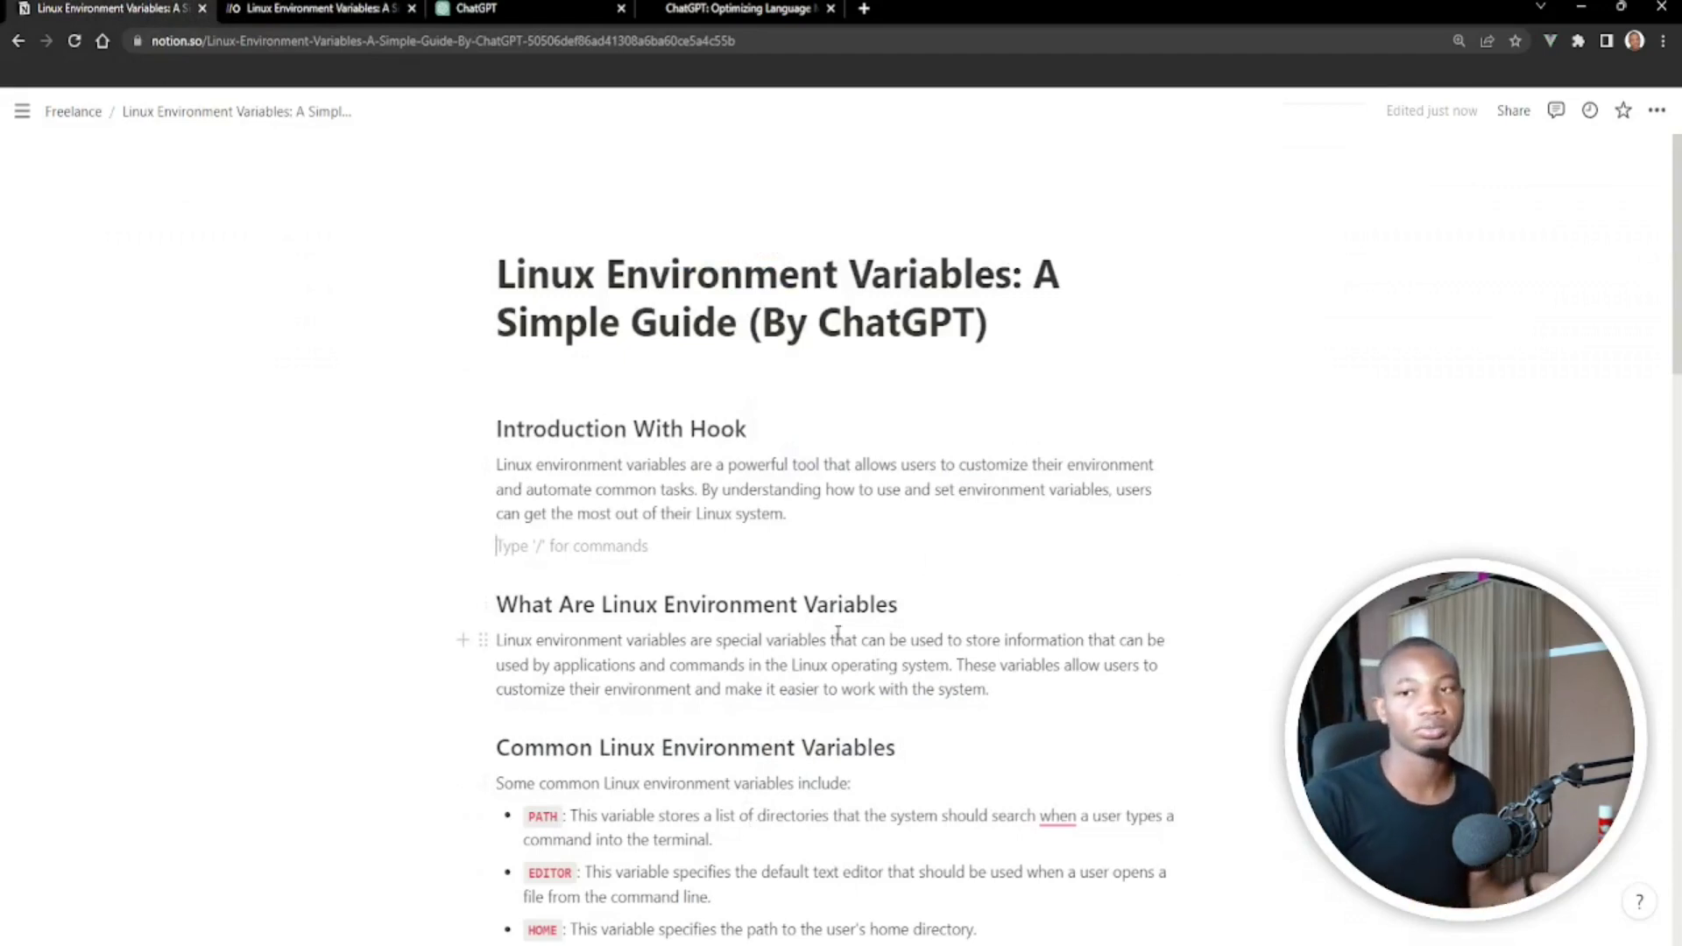
scroll(861, 567, down, 2)
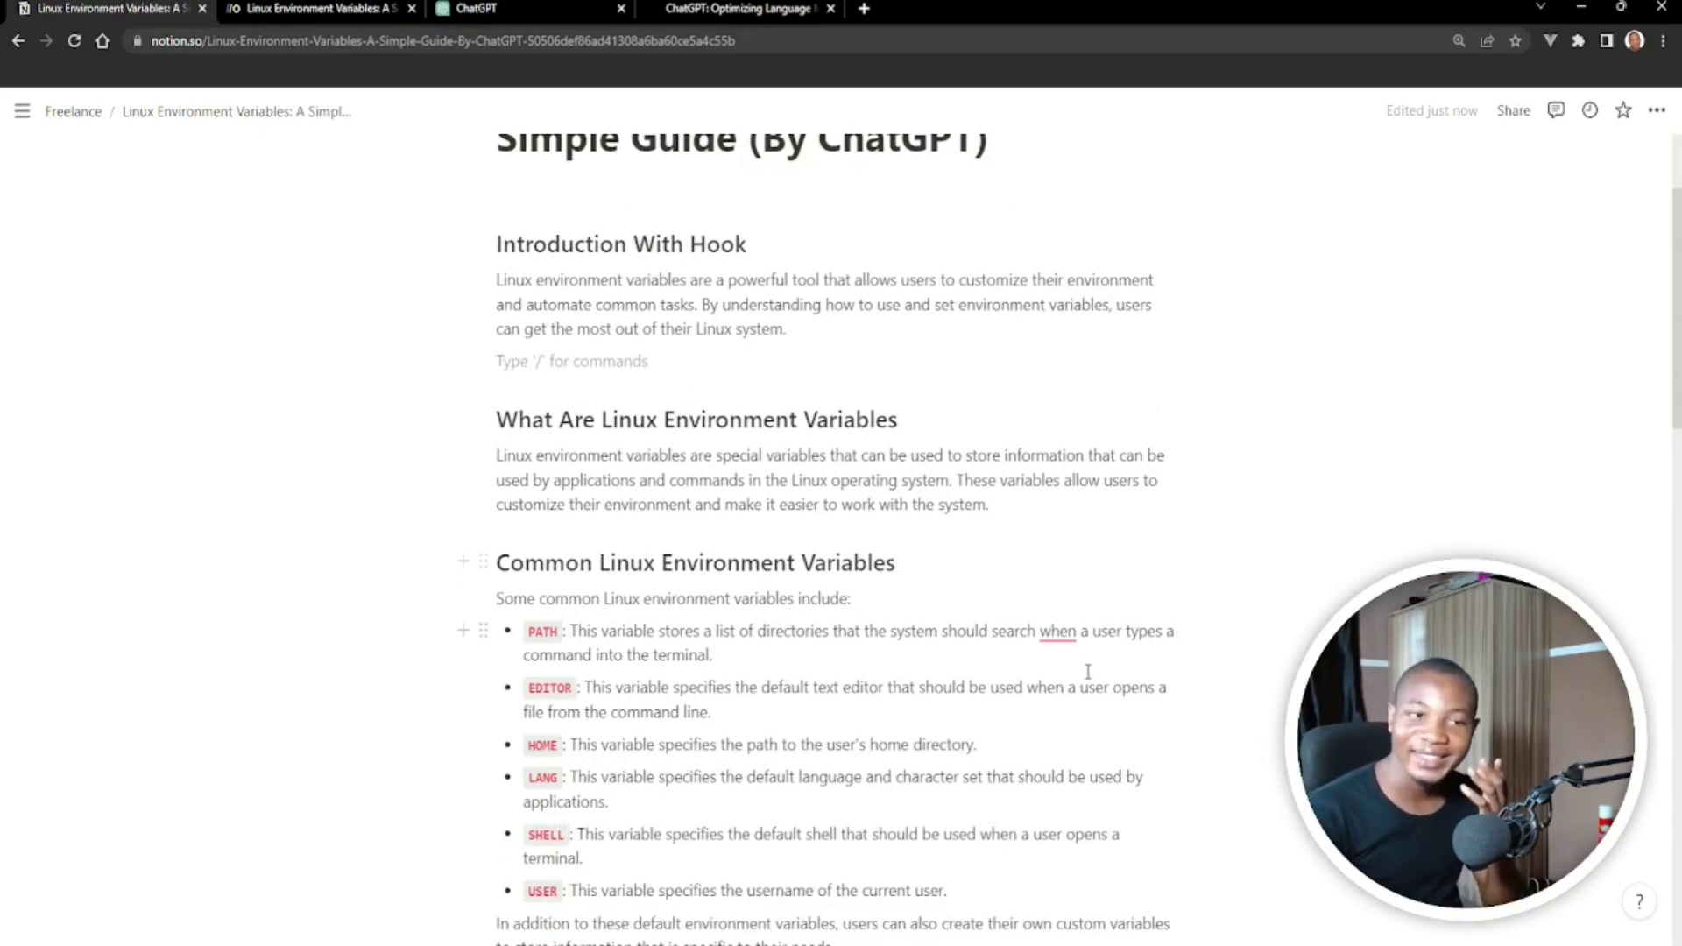
mouse_move(1060, 629)
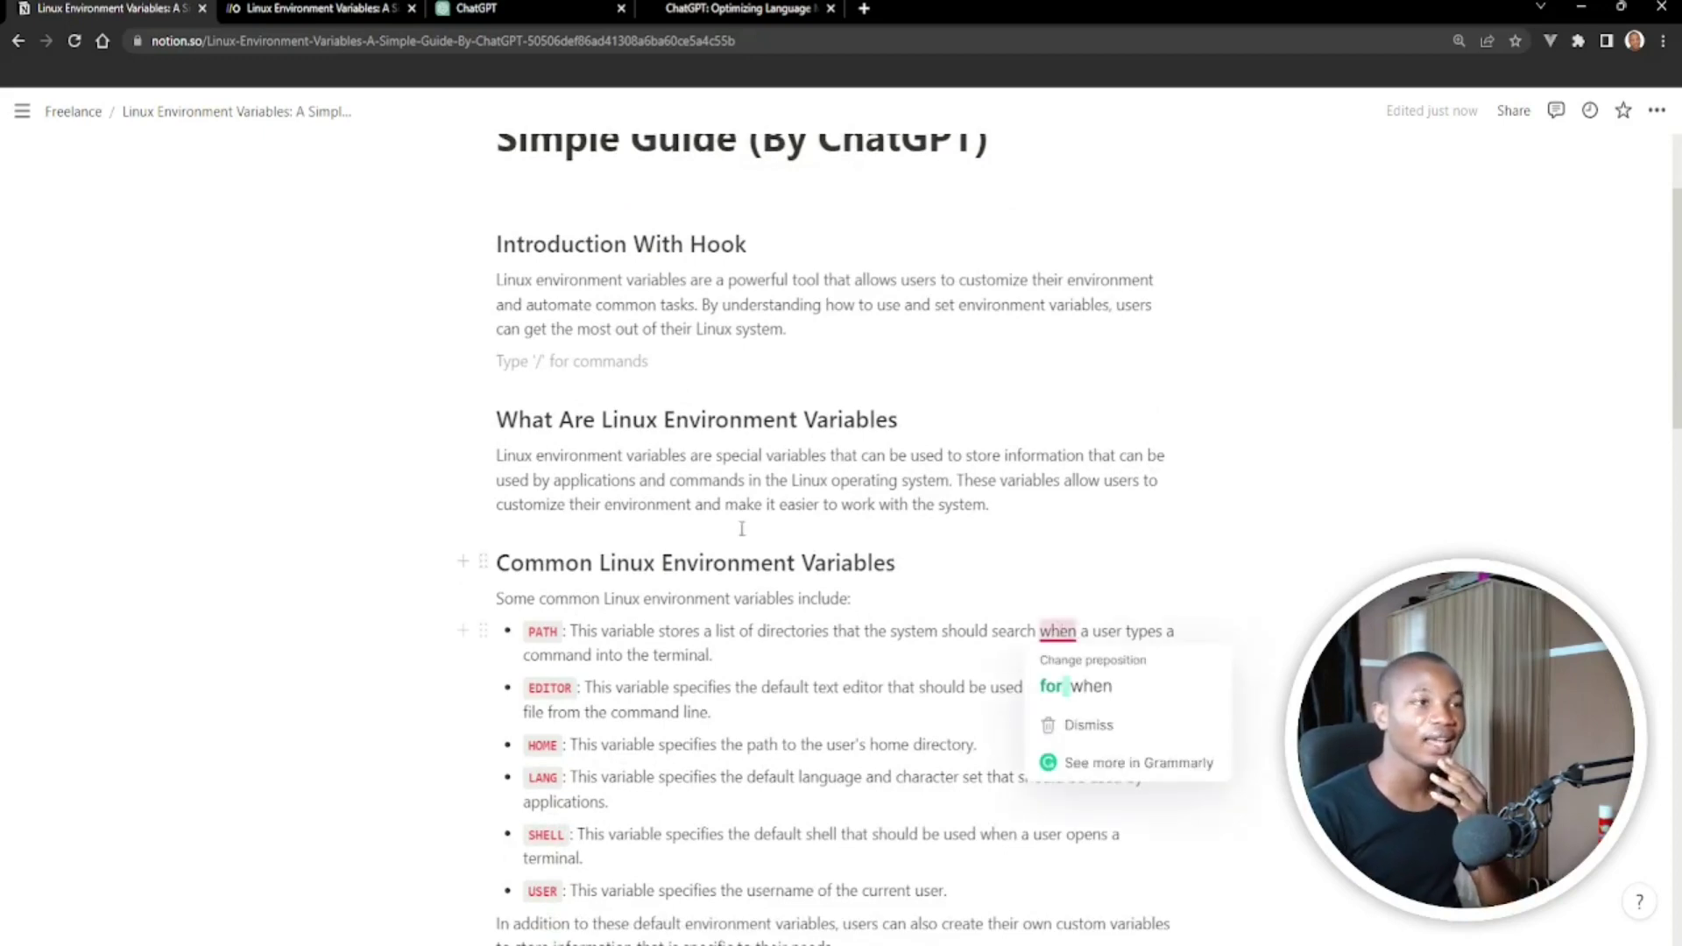
scroll(793, 655, down, 4)
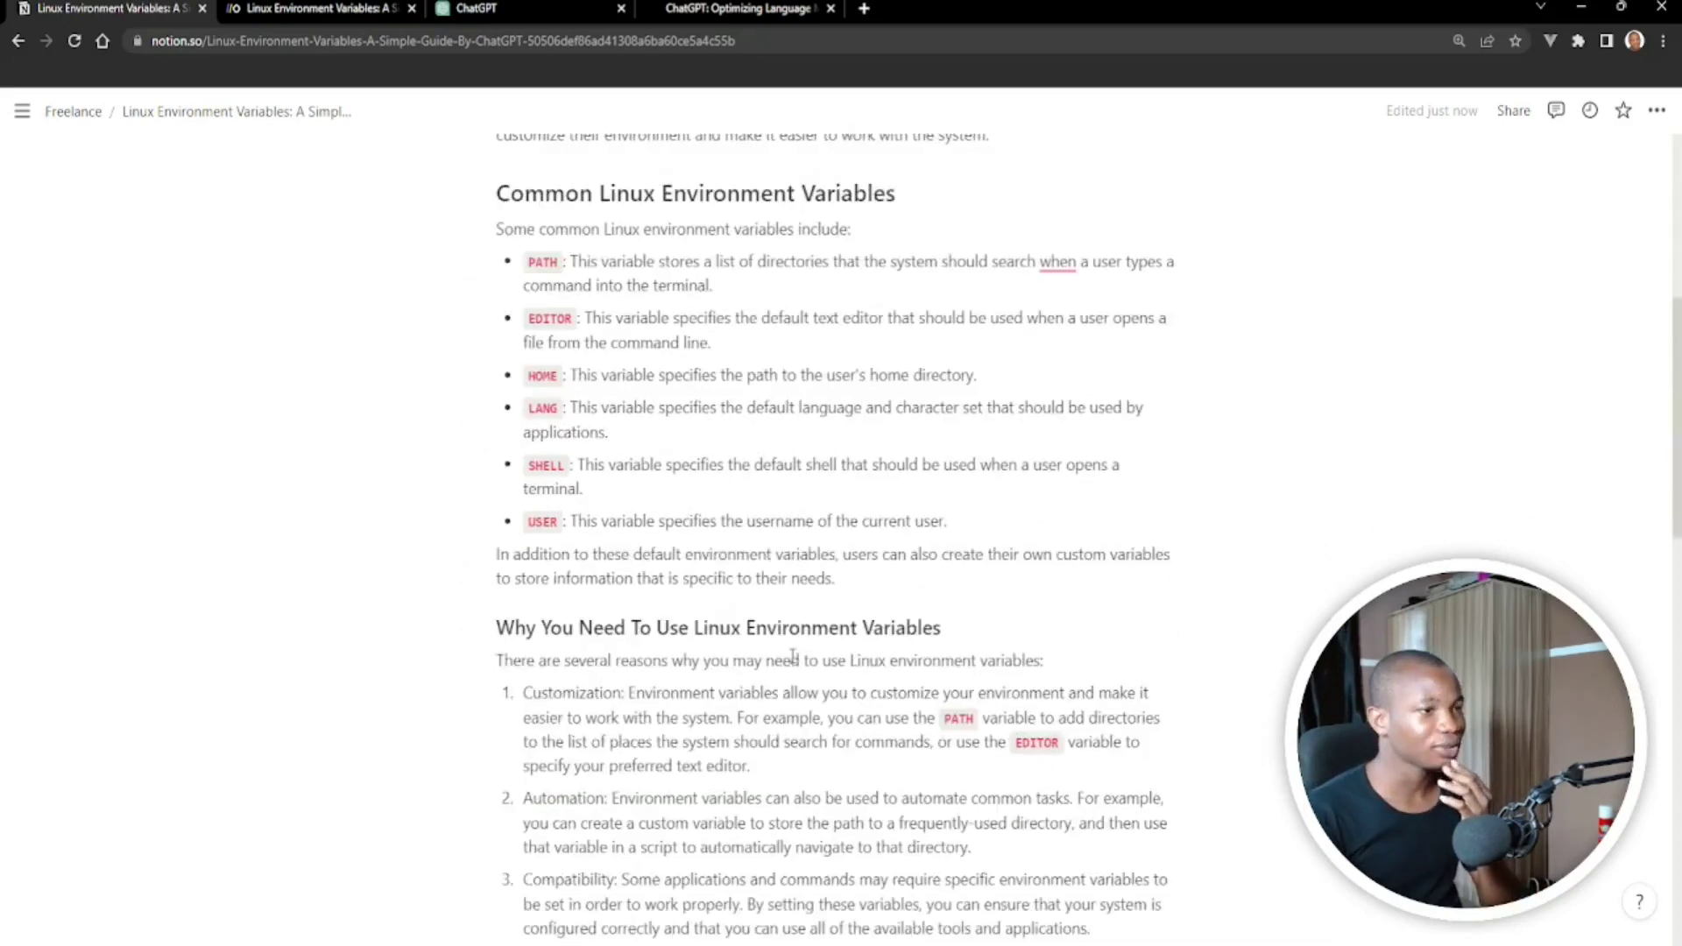
scroll(793, 656, down, 5)
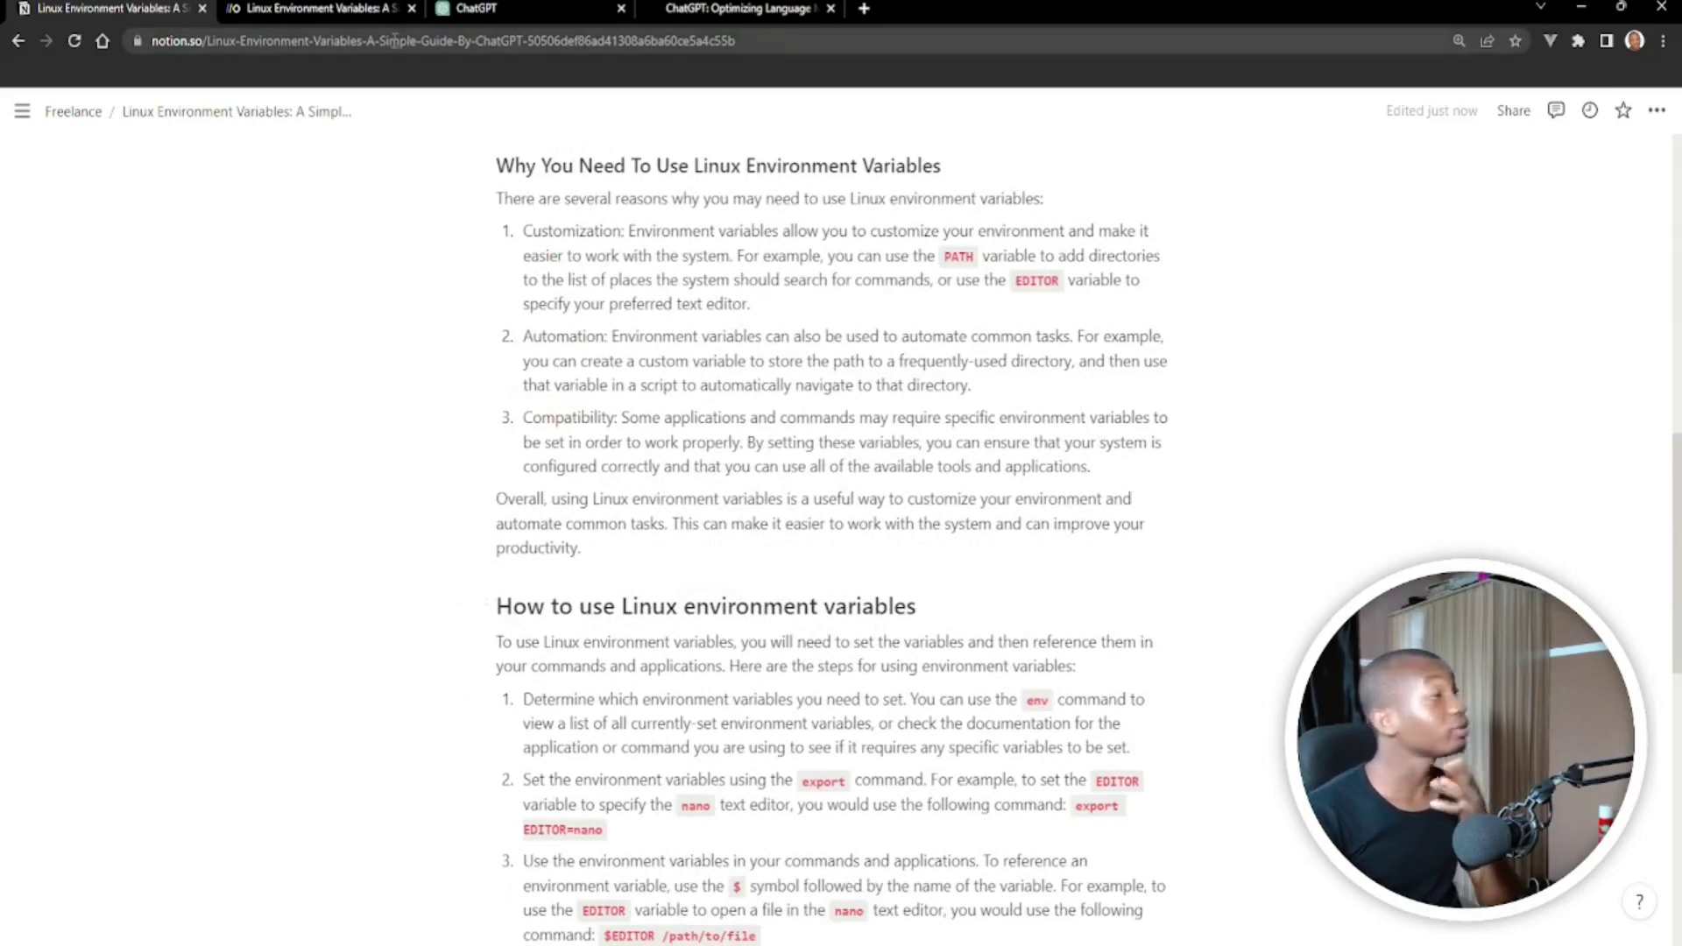
click(364, 7)
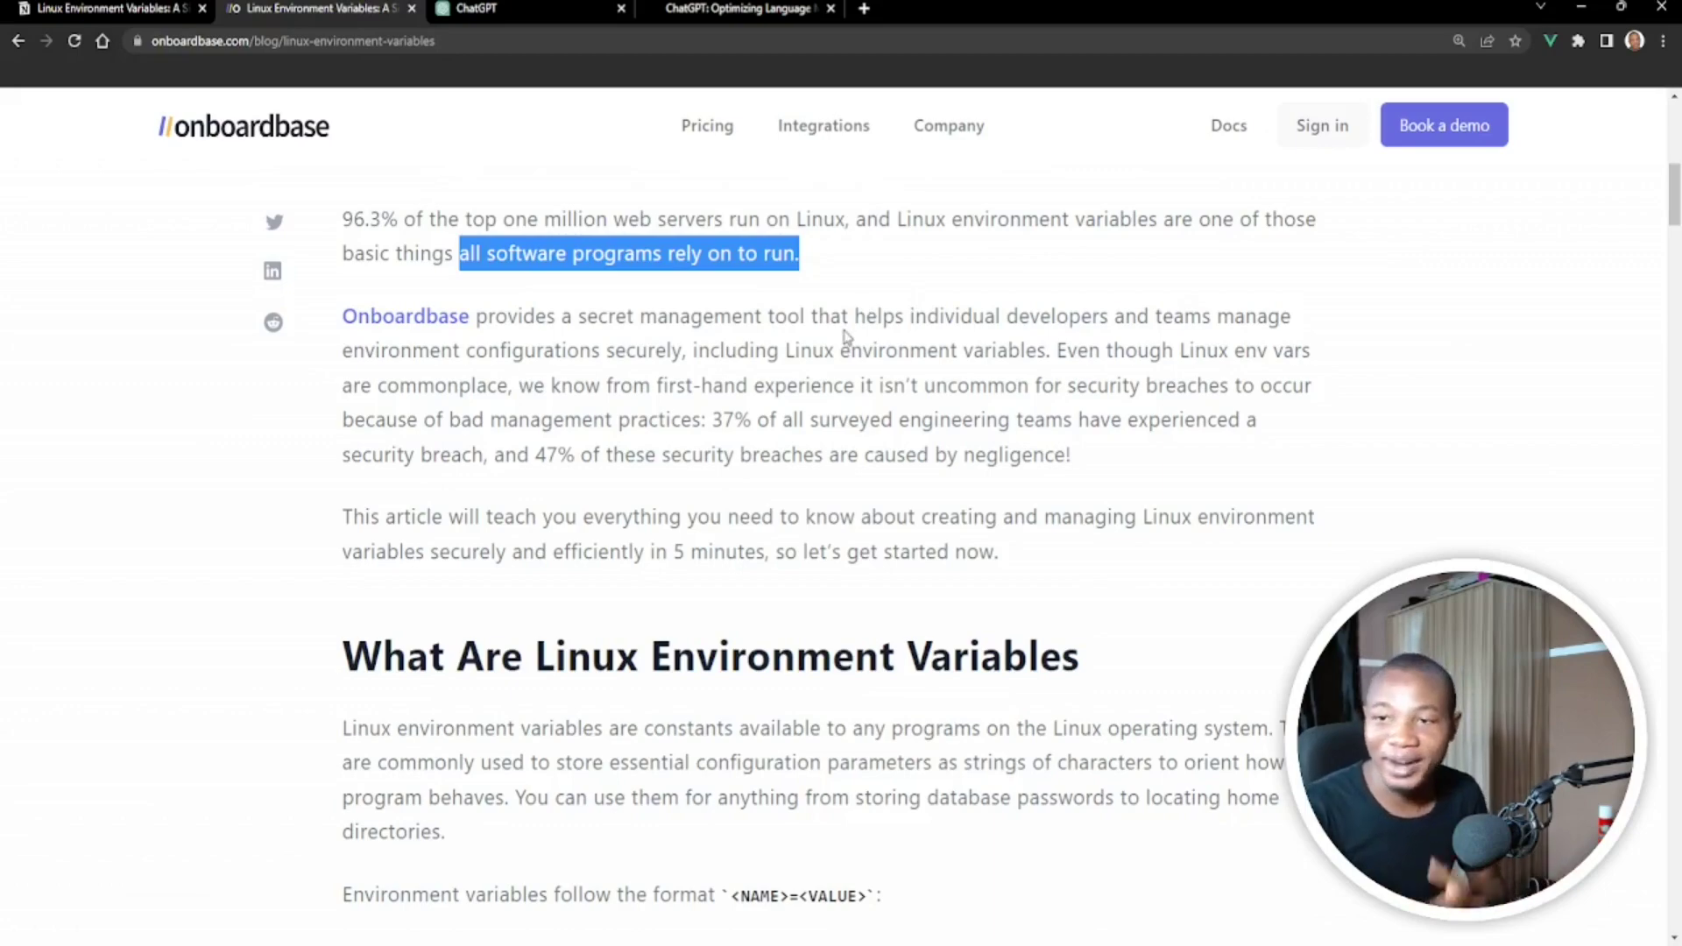
click(848, 302)
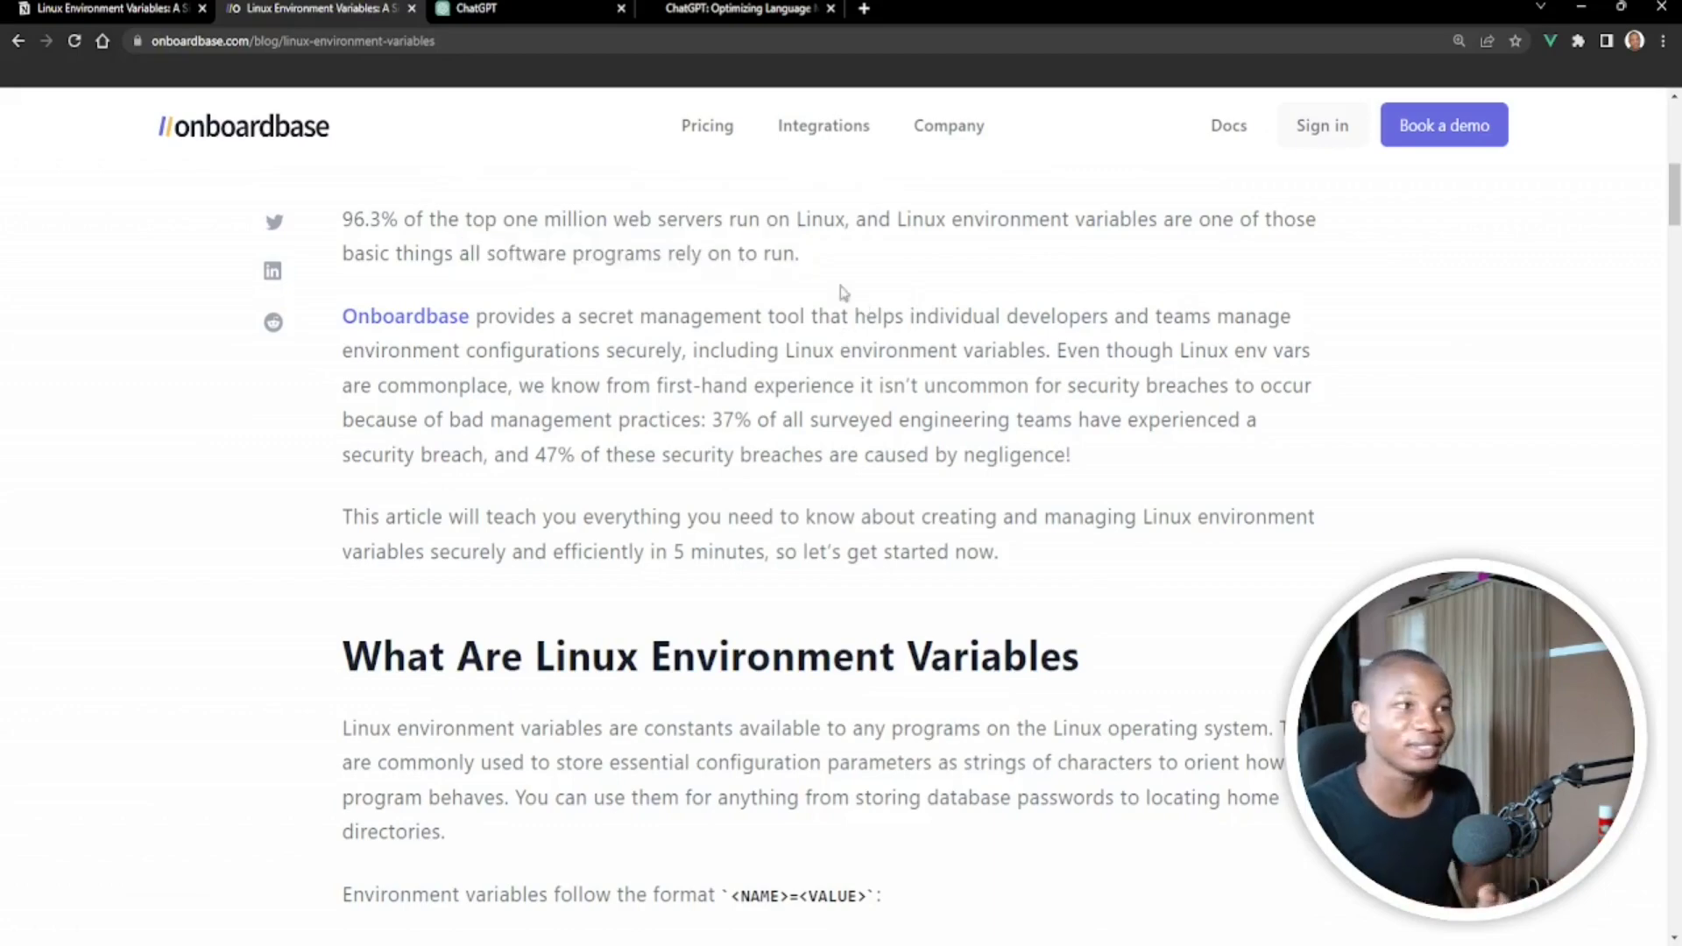
Compare the "Common Linux Environment Variables" section of the Notion article with the same section in the onboardbase article
click(186, 12)
scroll(632, 425, up, 7)
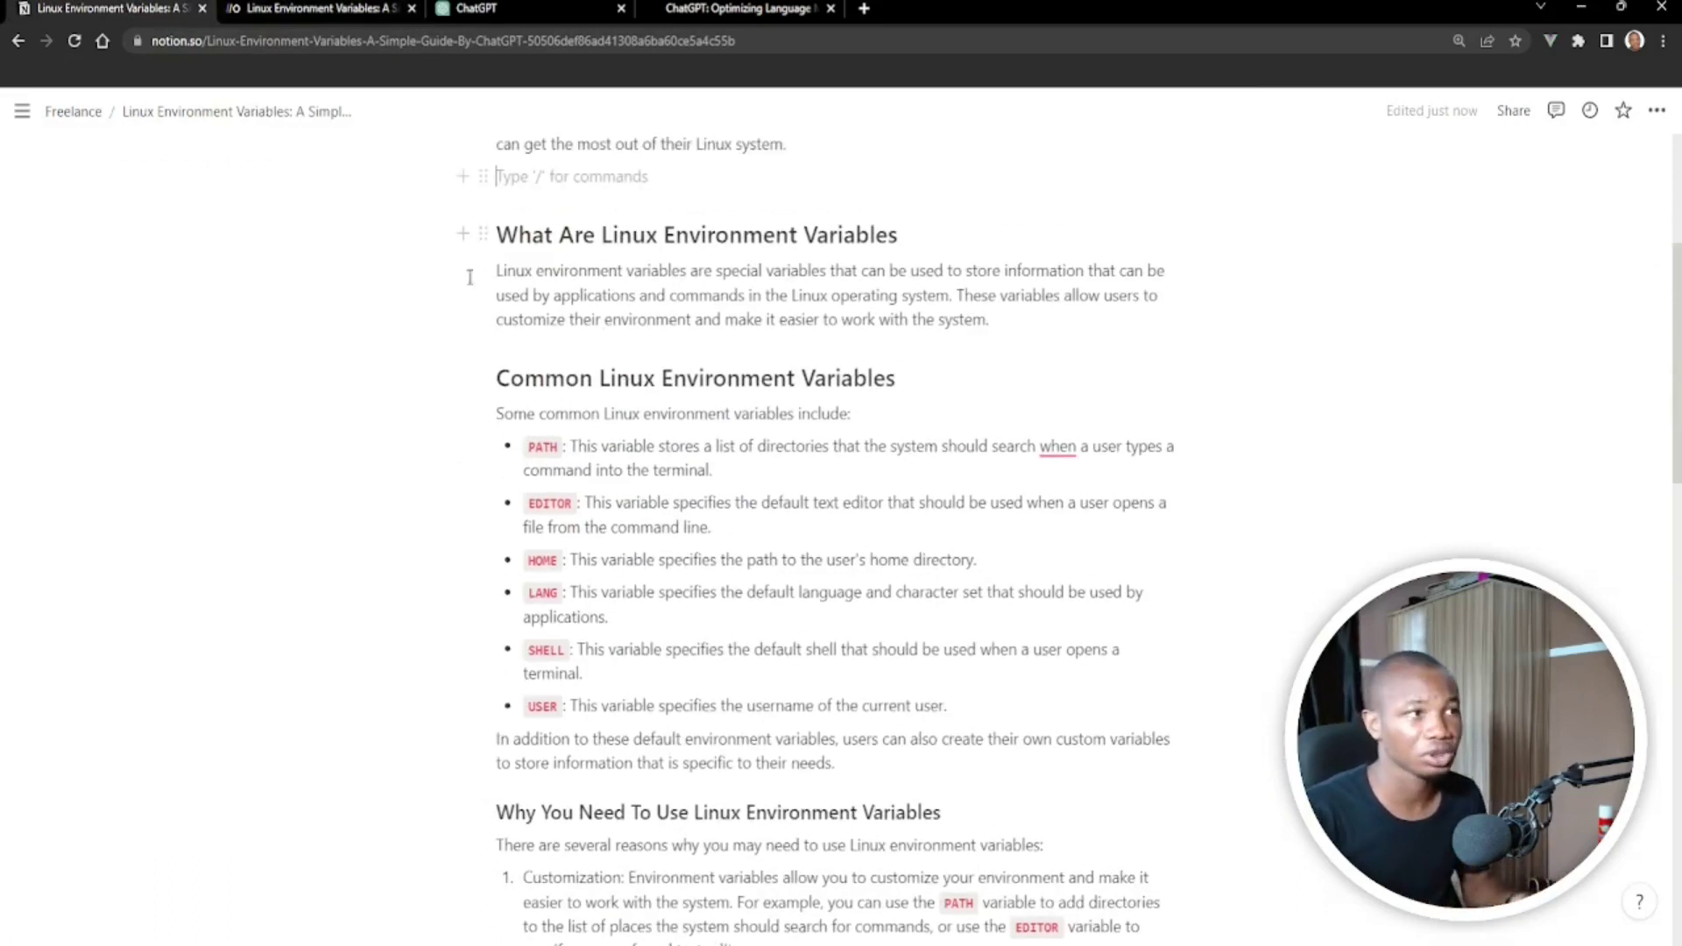
scroll(525, 342, down, 3)
scroll(540, 369, up, 1)
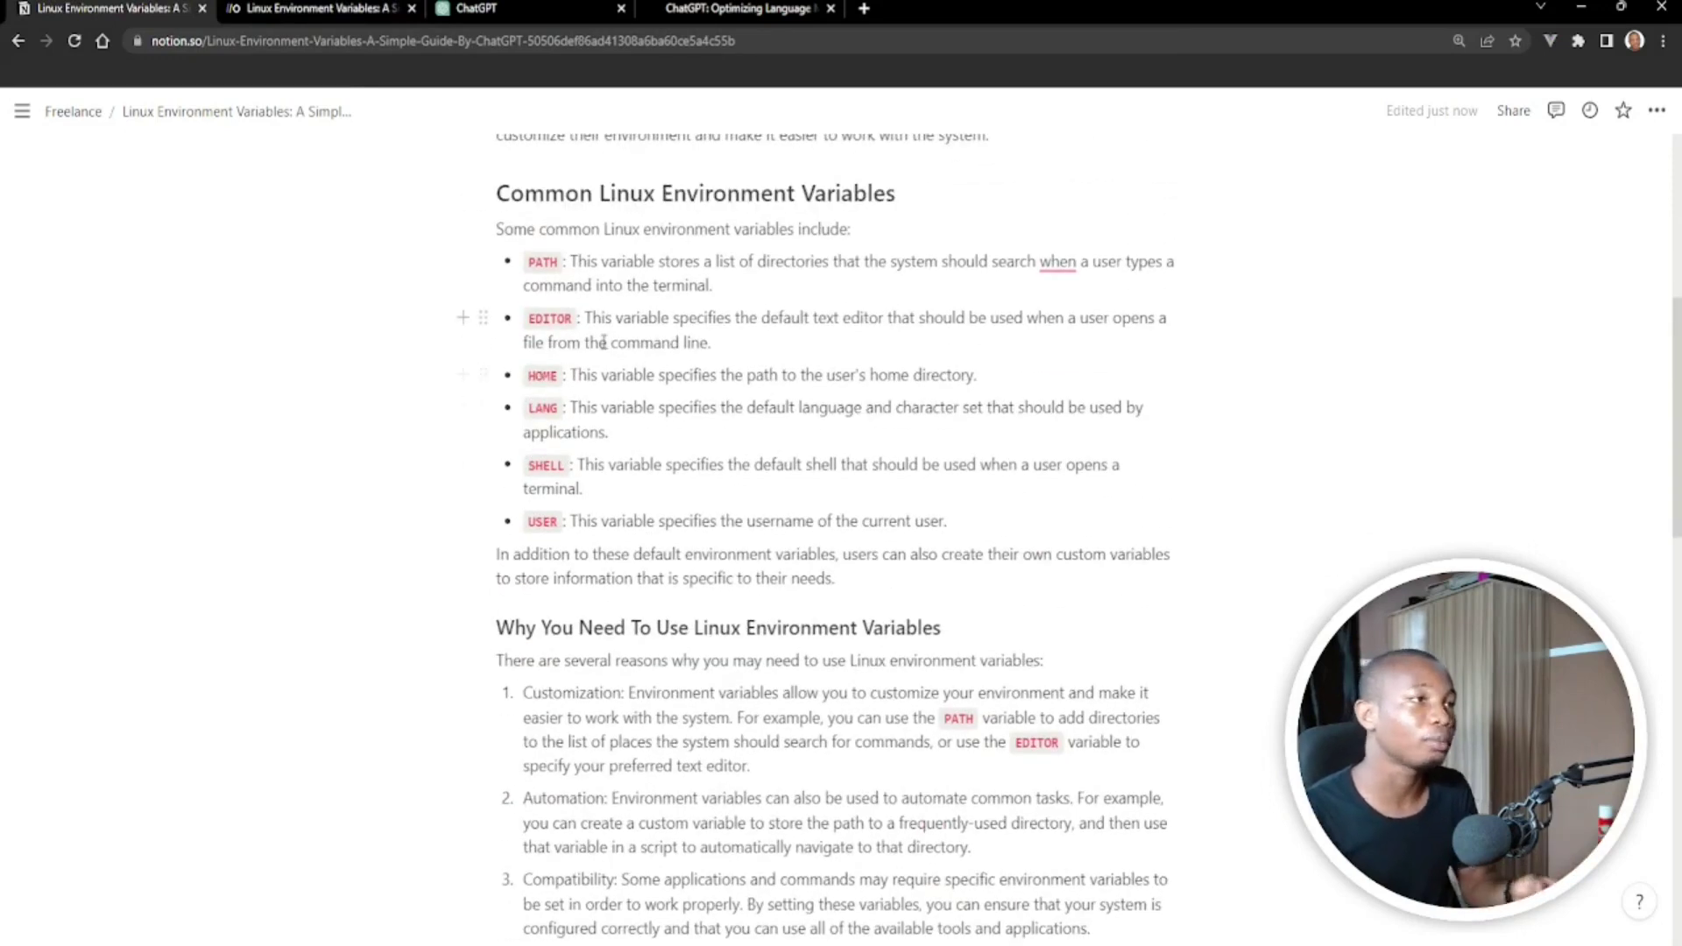
click(319, 12)
scroll(897, 618, down, 8)
scroll(896, 615, down, 2)
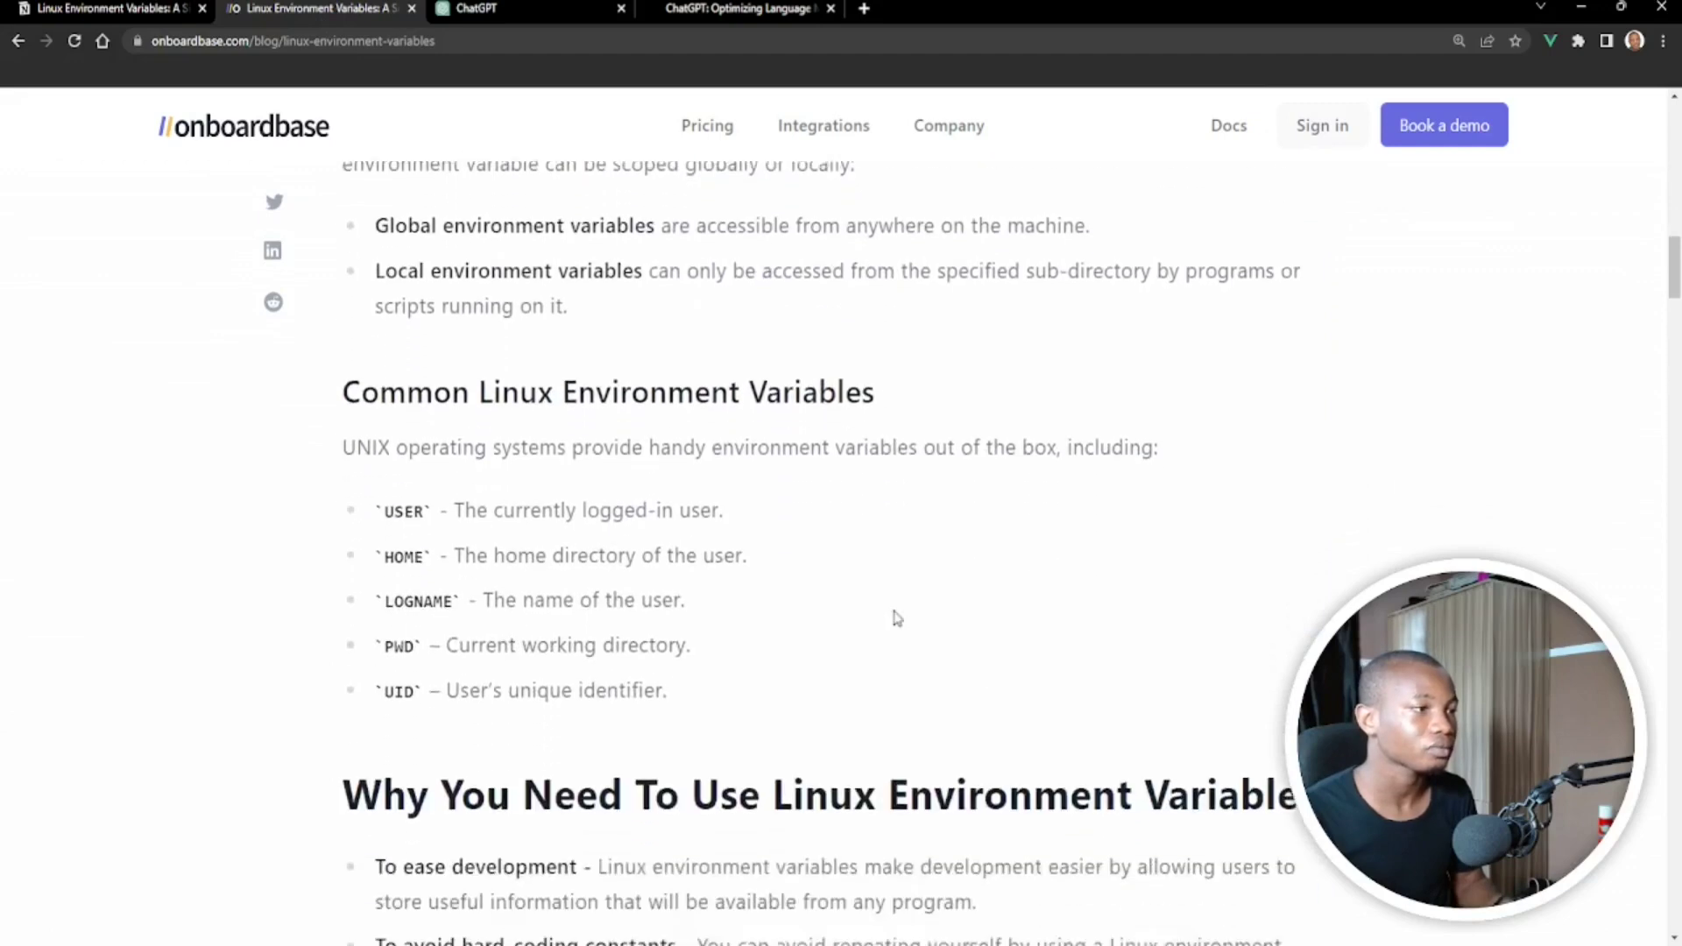
Compare the "Why You Need To Use Linux Environment Variables" sections of the Notion and onboardbase articles
click(112, 19)
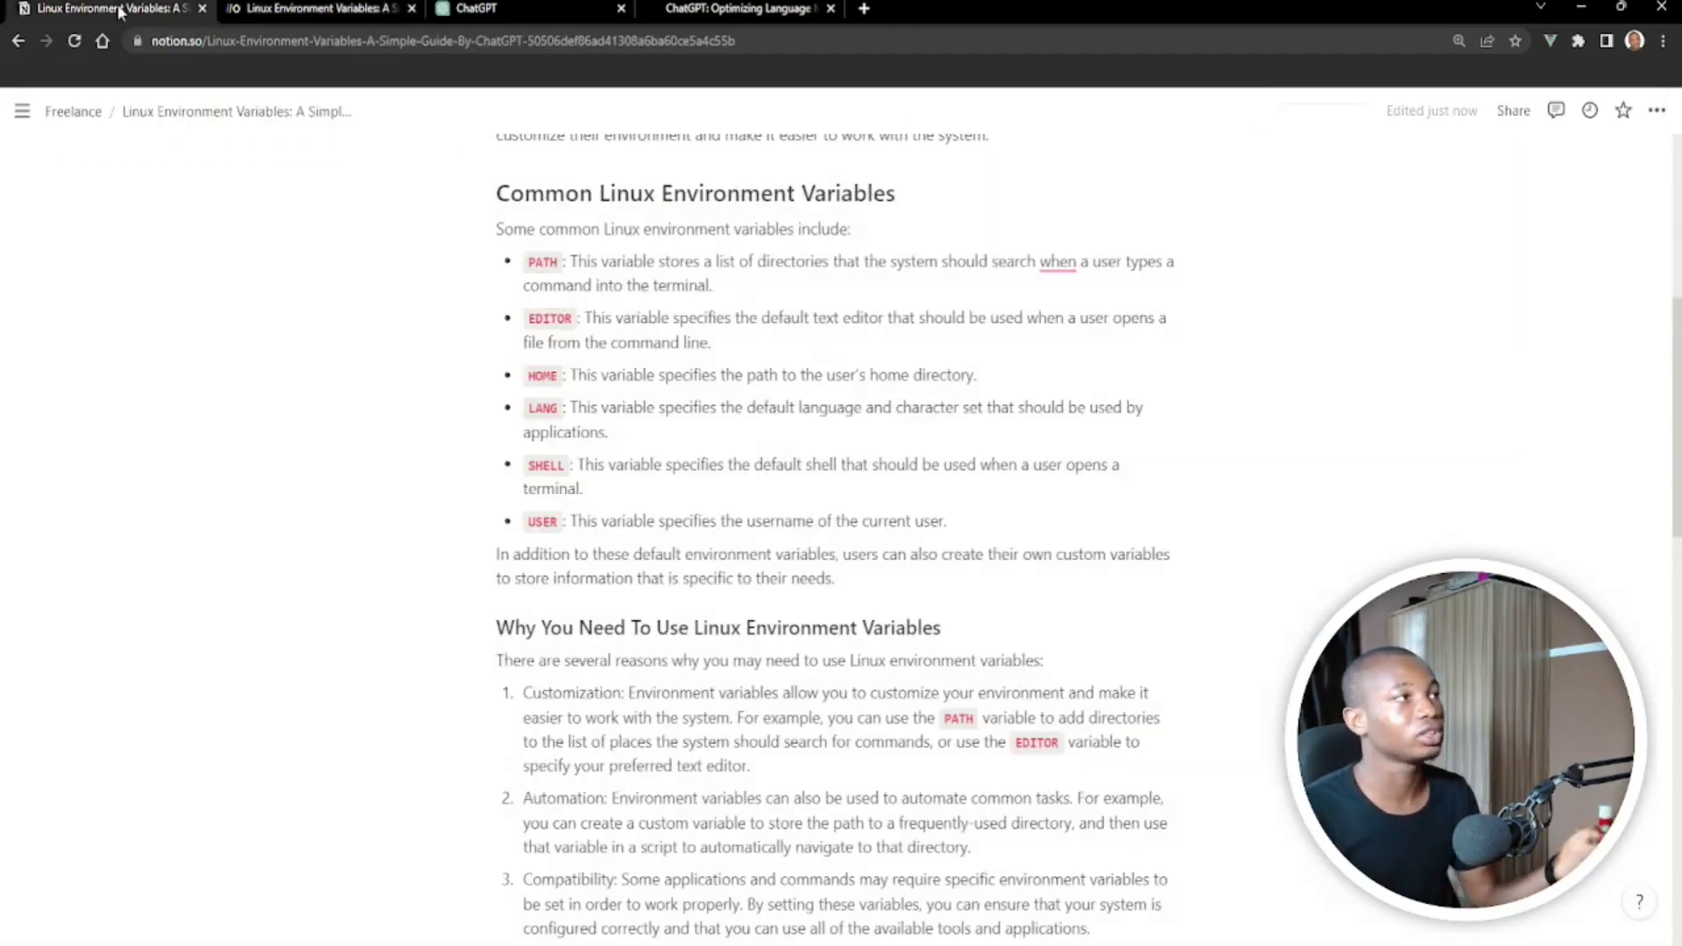
scroll(518, 607, down, 2)
scroll(518, 606, down, 1)
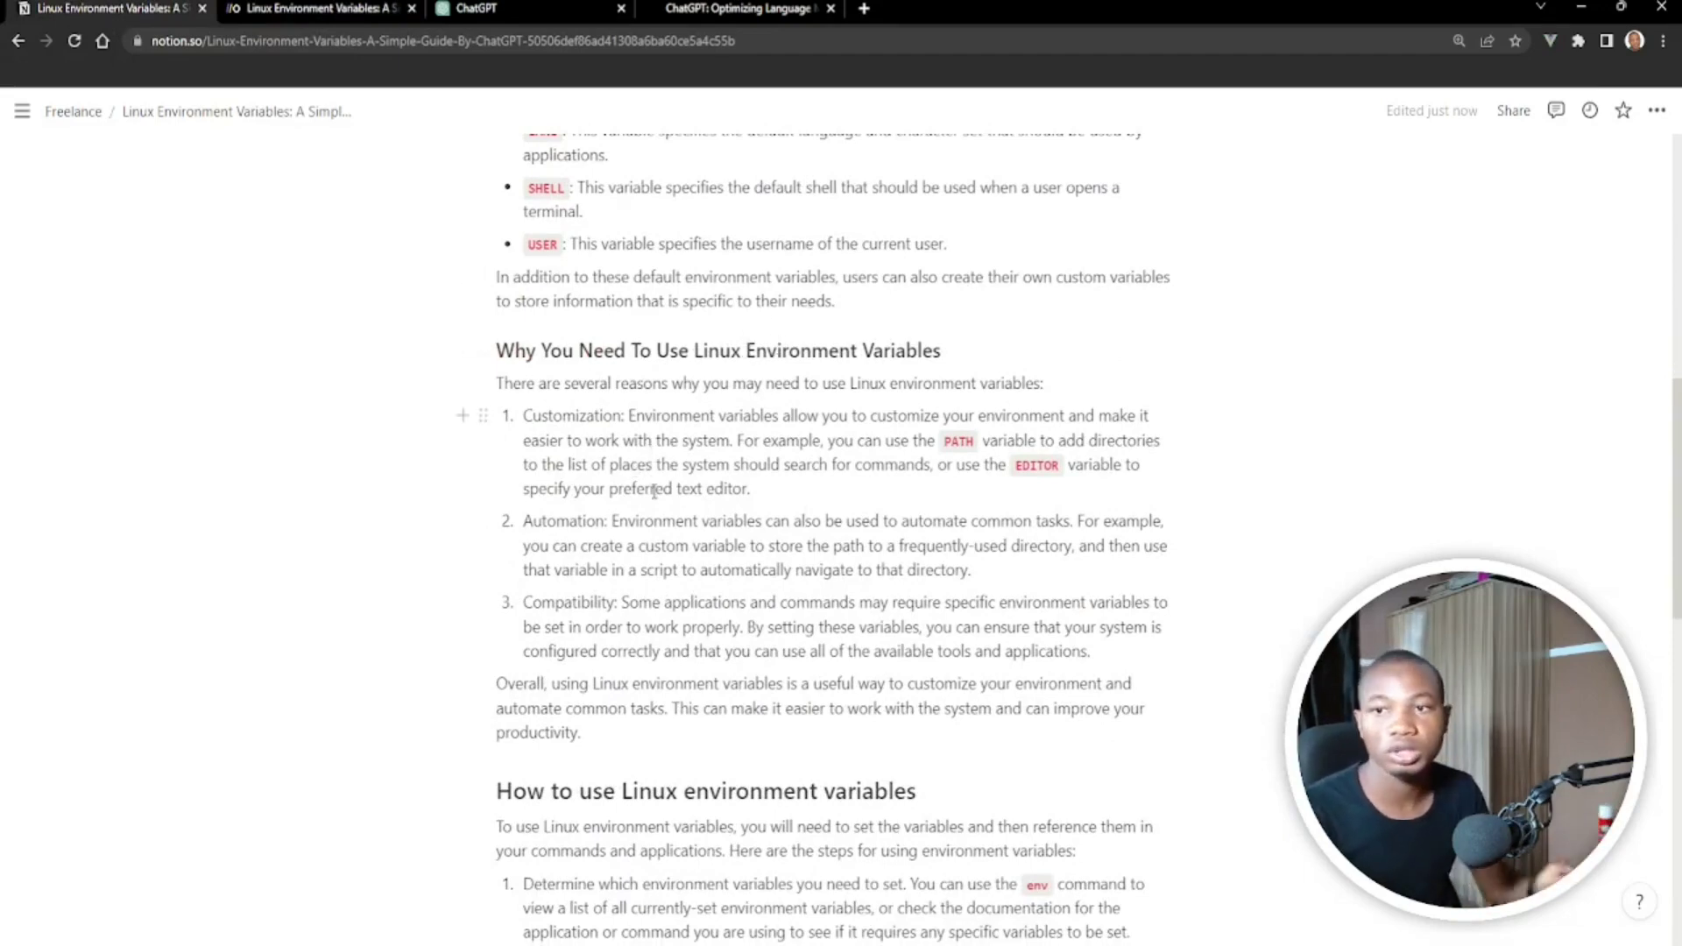
click(377, 12)
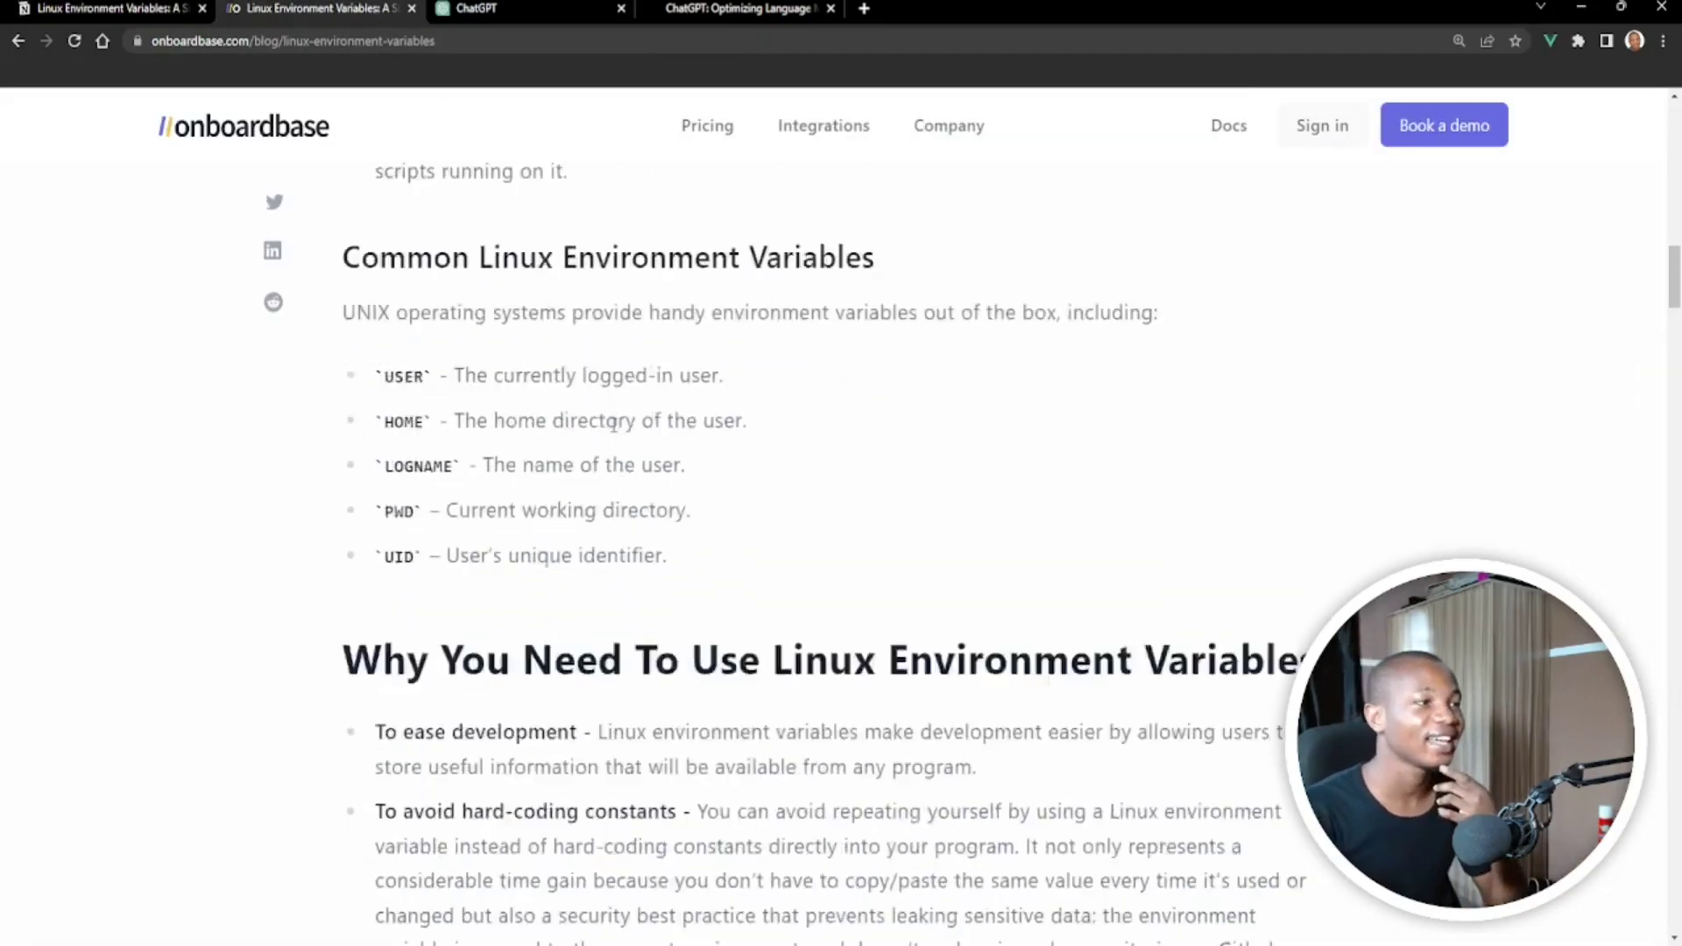
scroll(614, 422, down, 5)
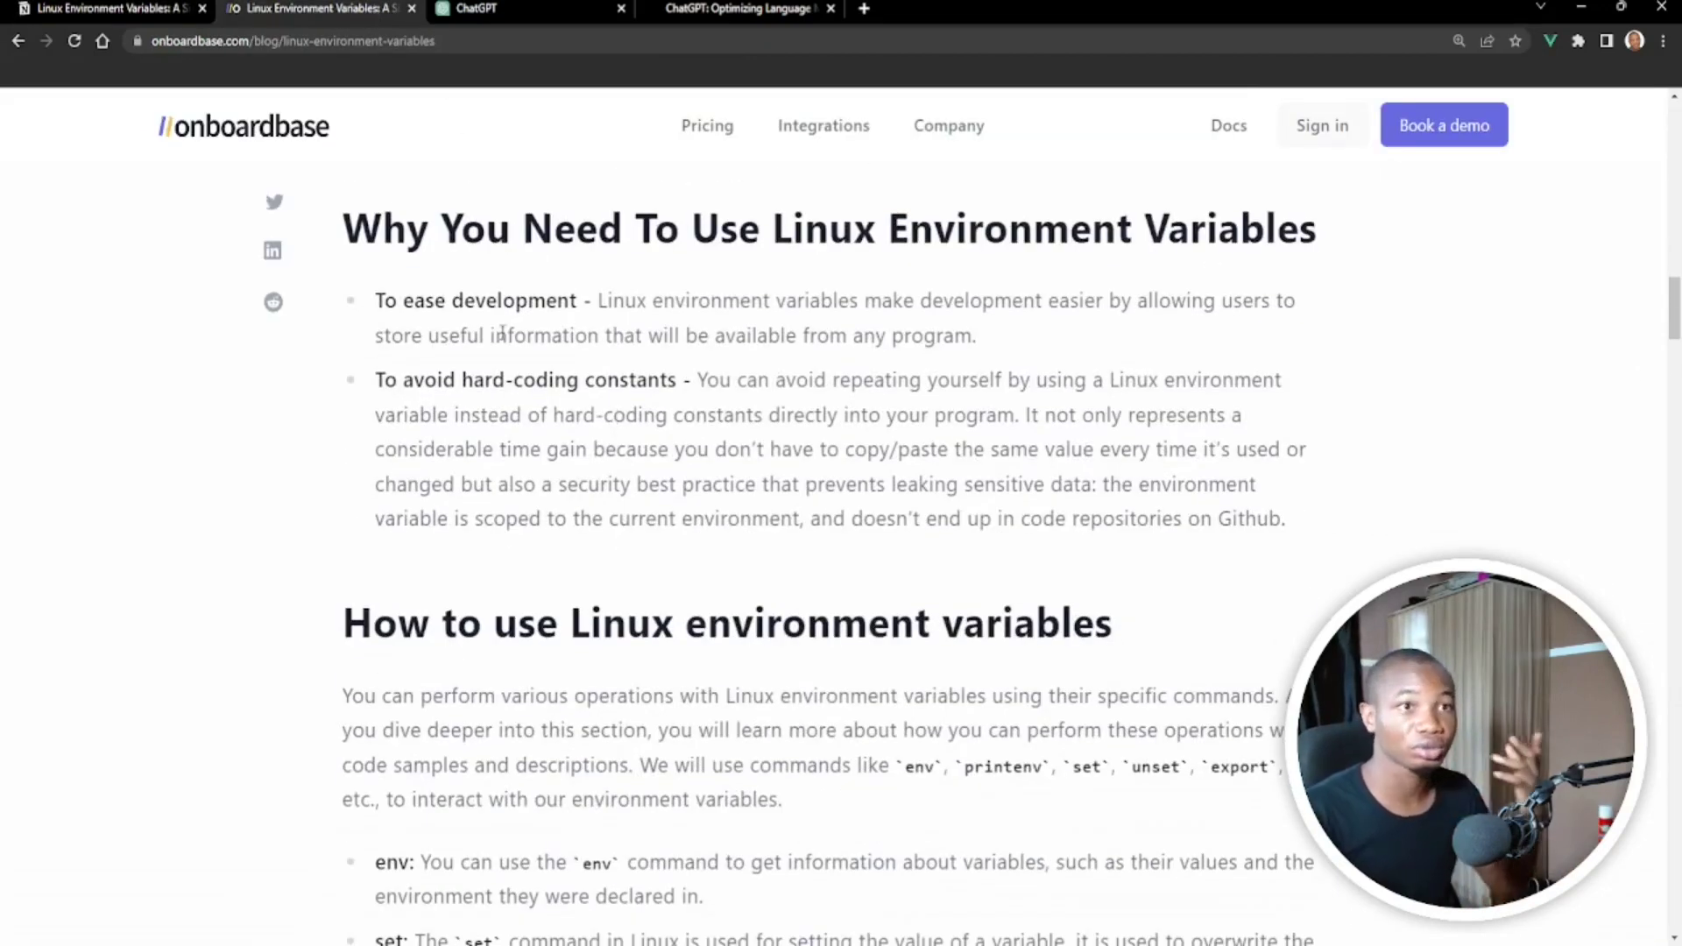
click(149, 11)
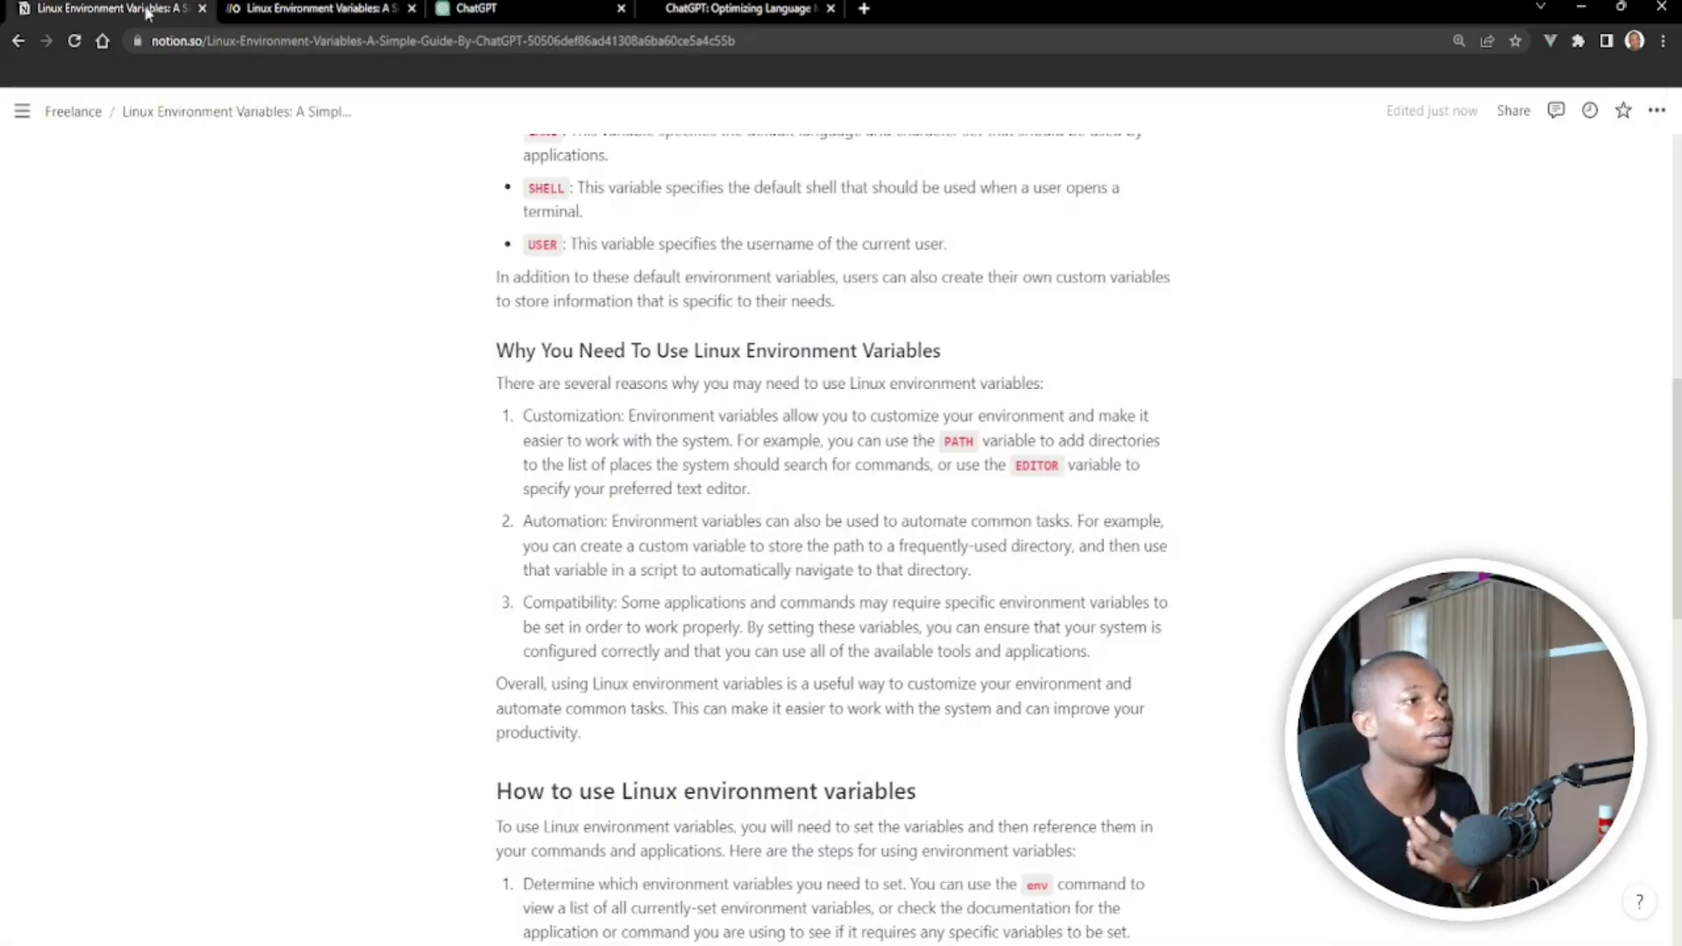
click(333, 12)
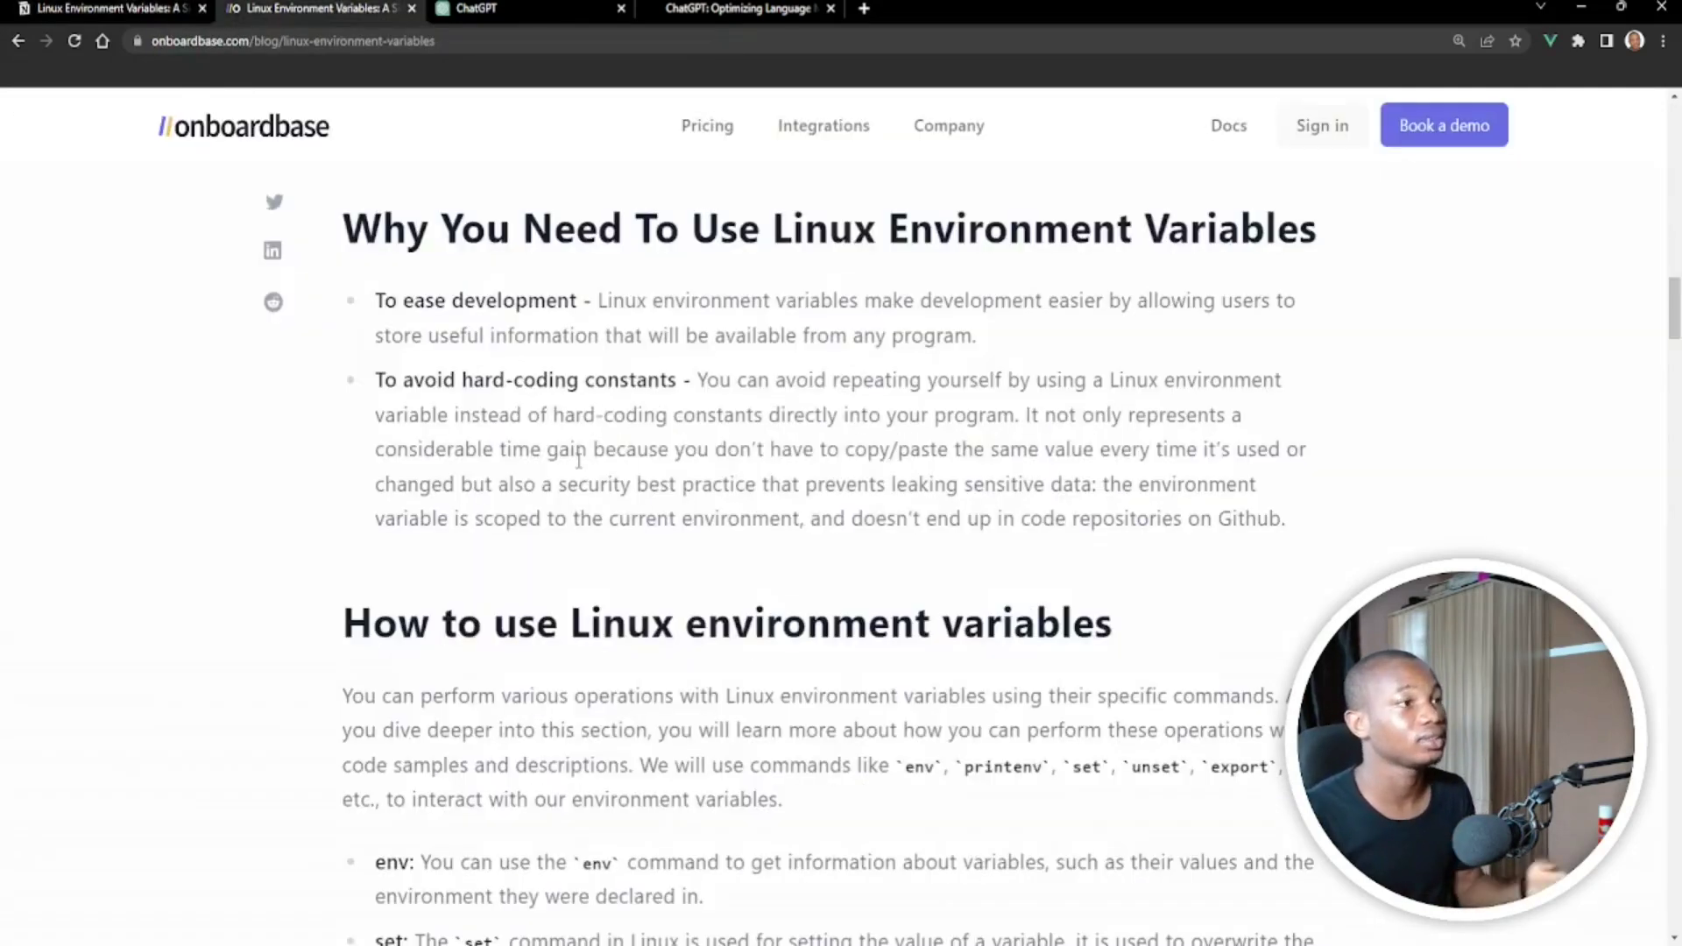
Compare Notion's "How to use Linux environment variables" section and code block with the onboardbase article's coverage, down to its Onboardbase CLI part
click(97, 12)
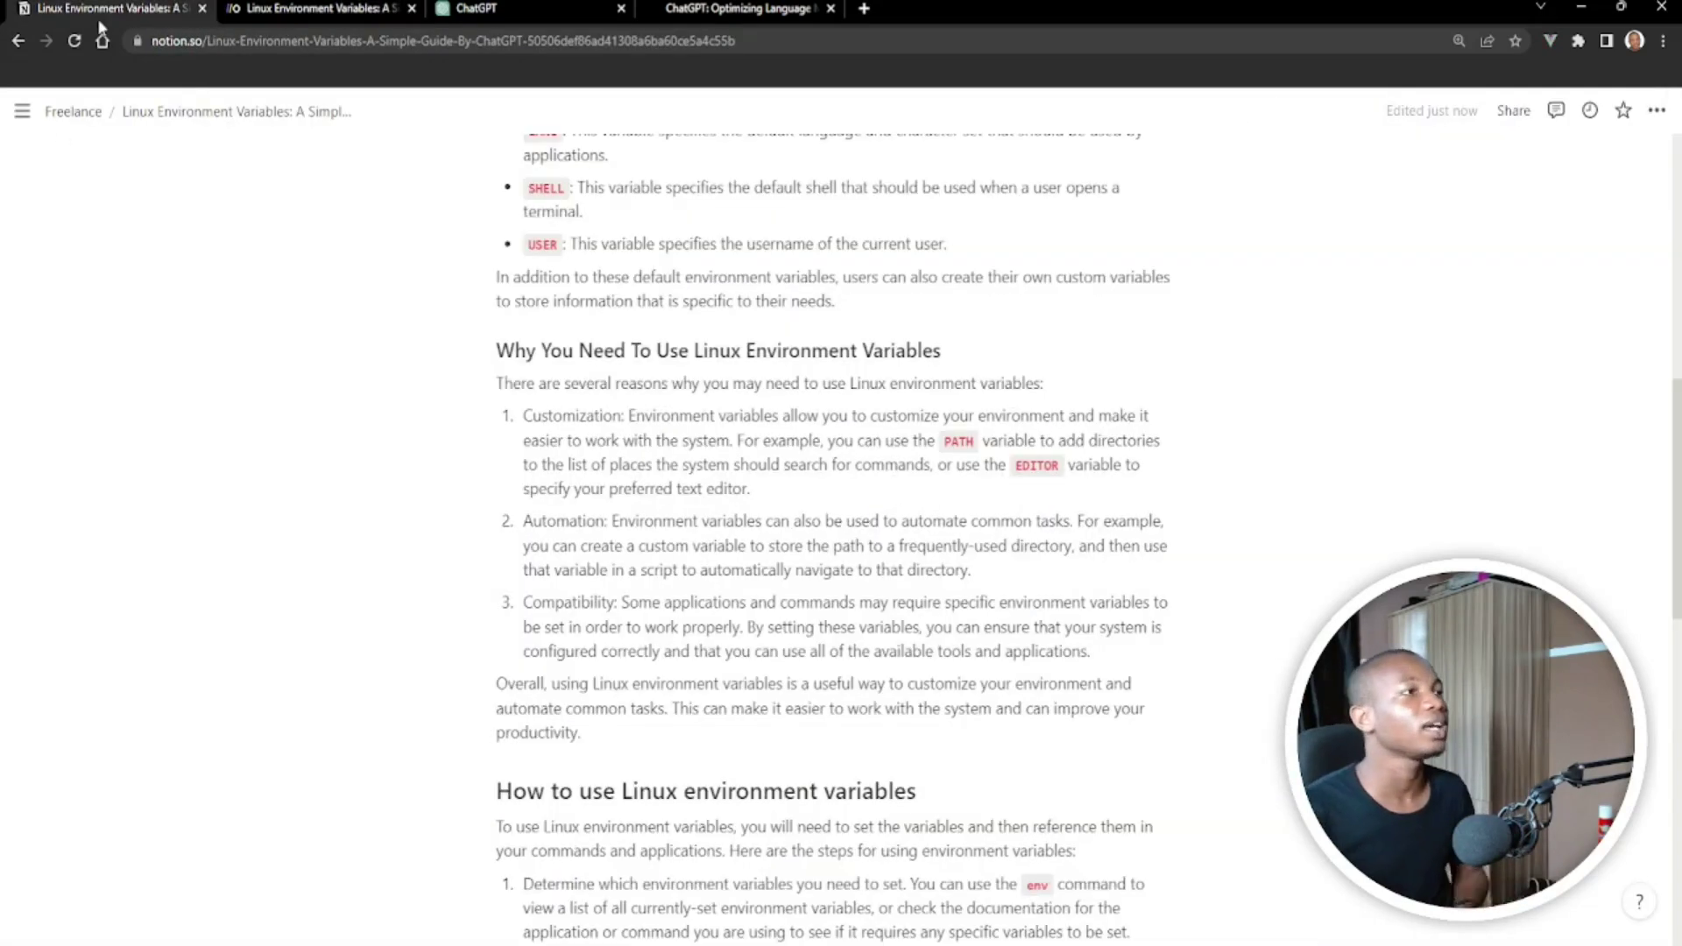
scroll(604, 562, down, 3)
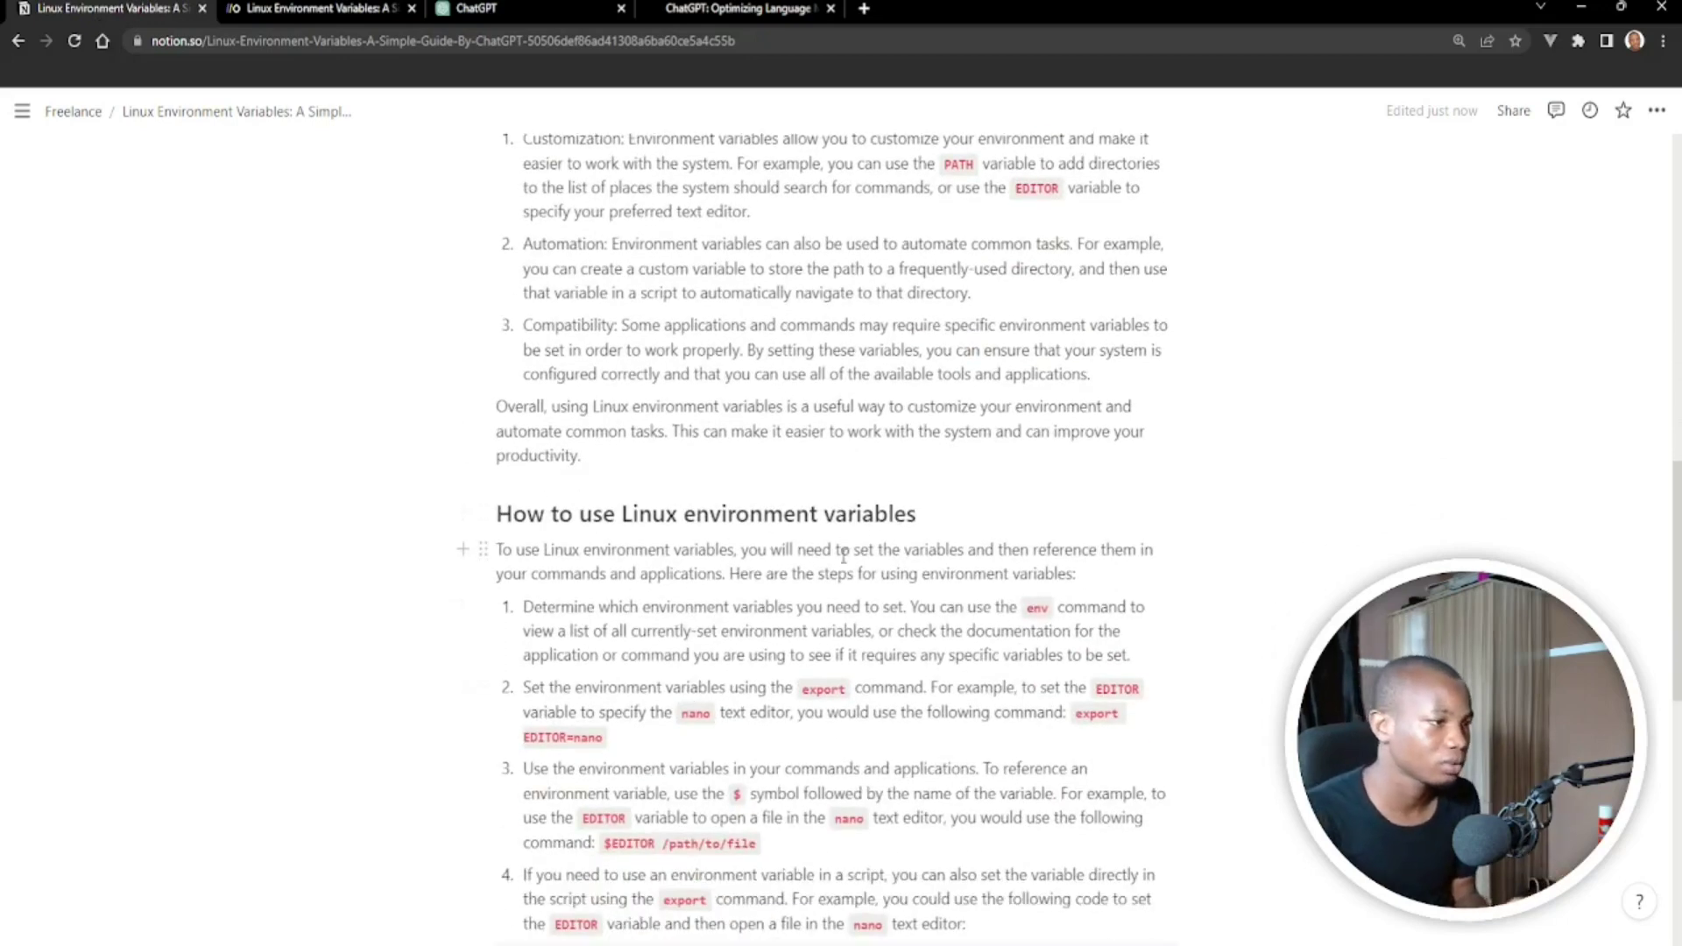
scroll(906, 701, down, 3)
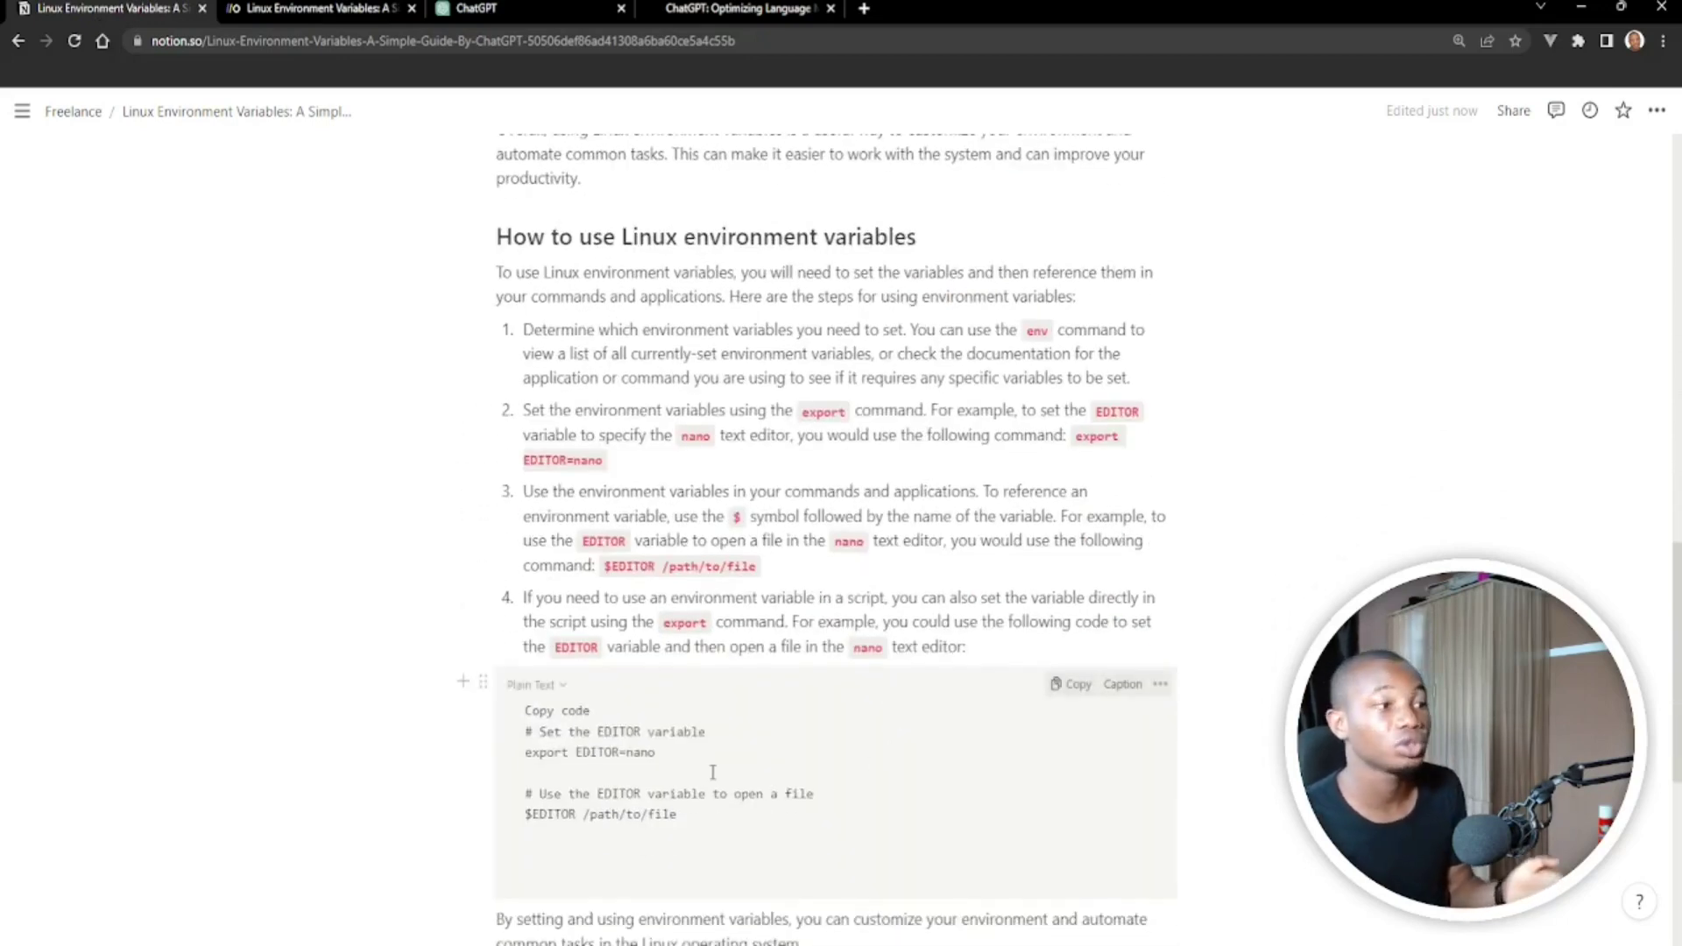
scroll(708, 778, down, 1)
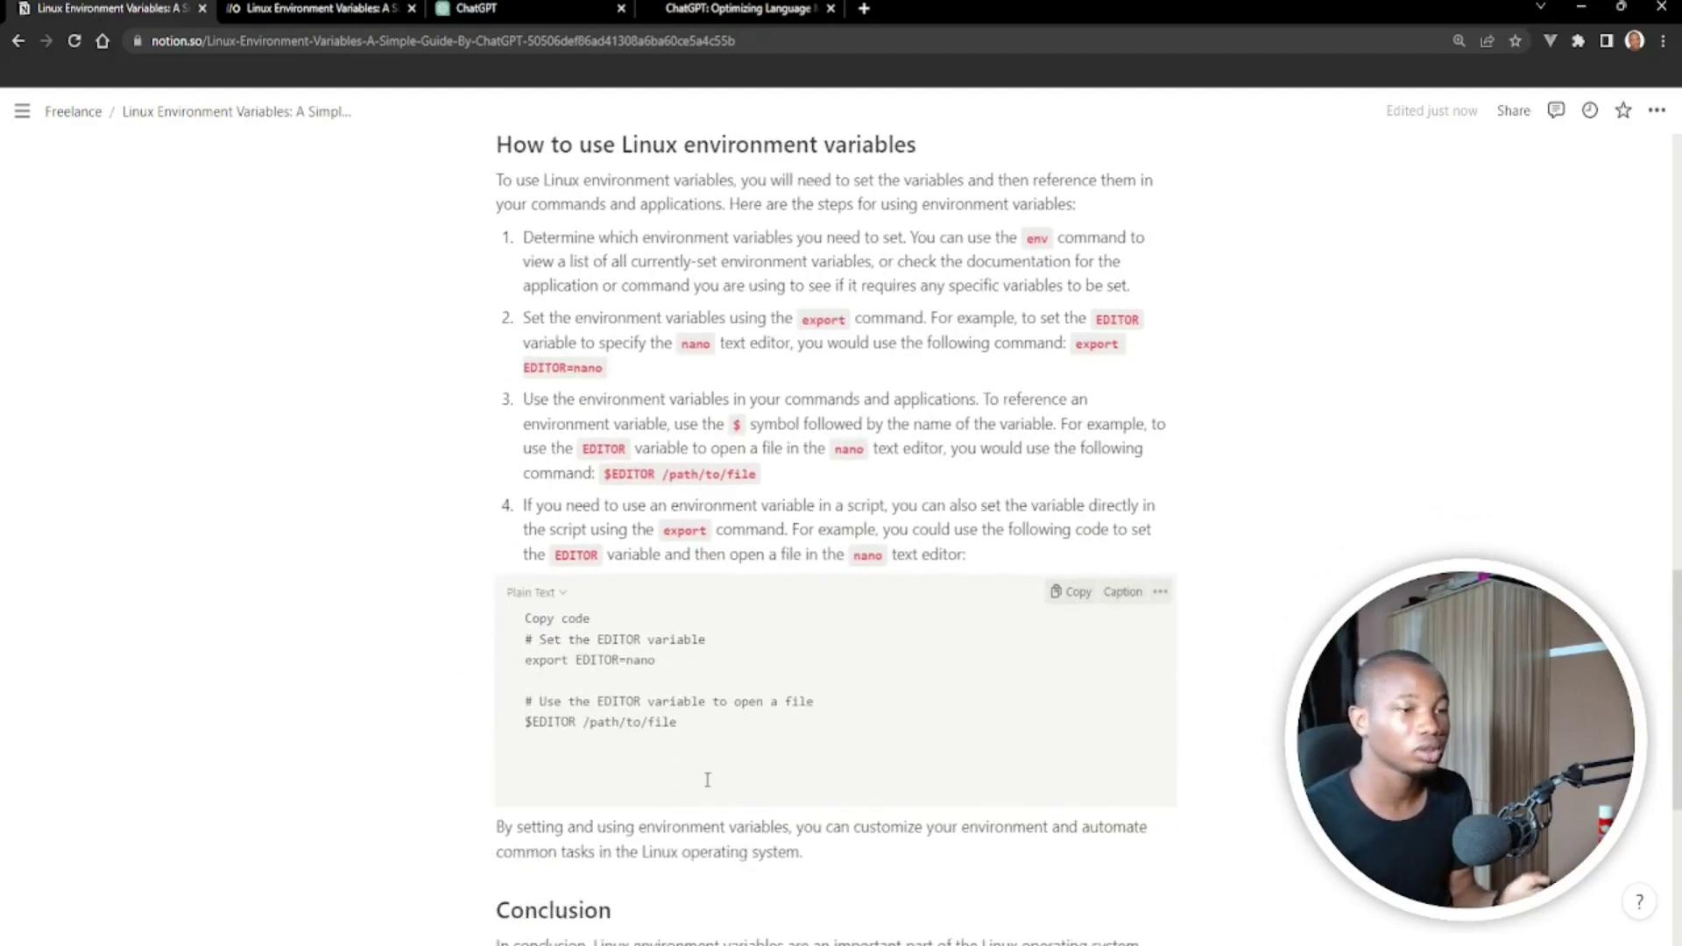
click(405, 8)
scroll(686, 601, down, 20)
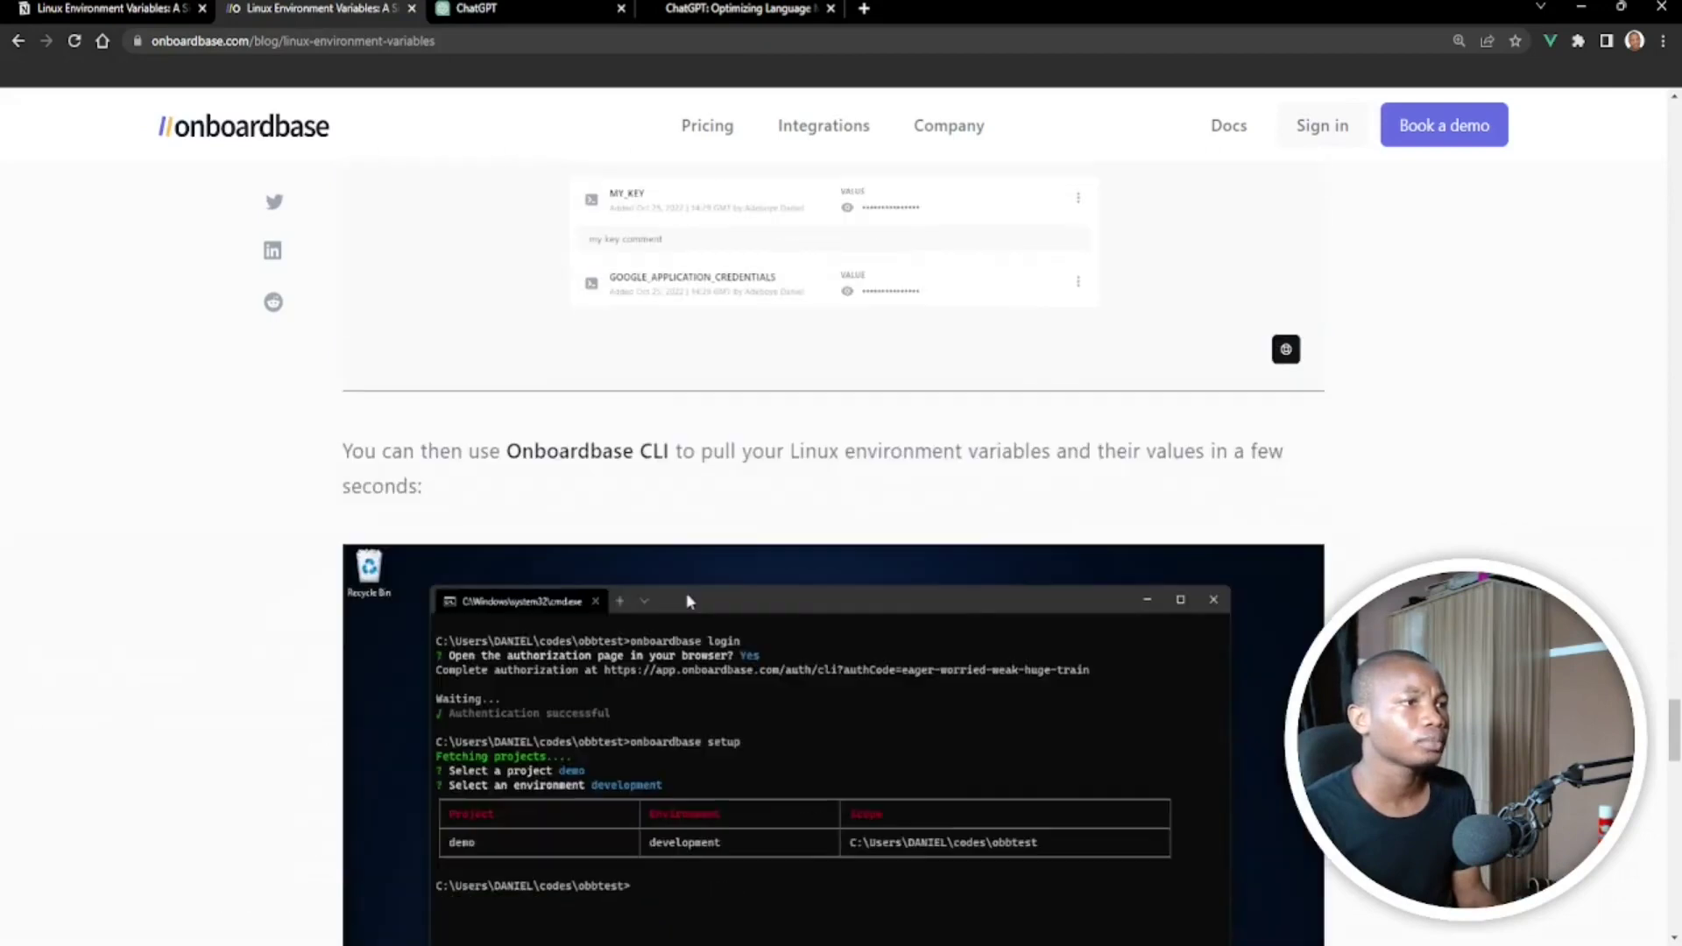
scroll(687, 601, down, 1)
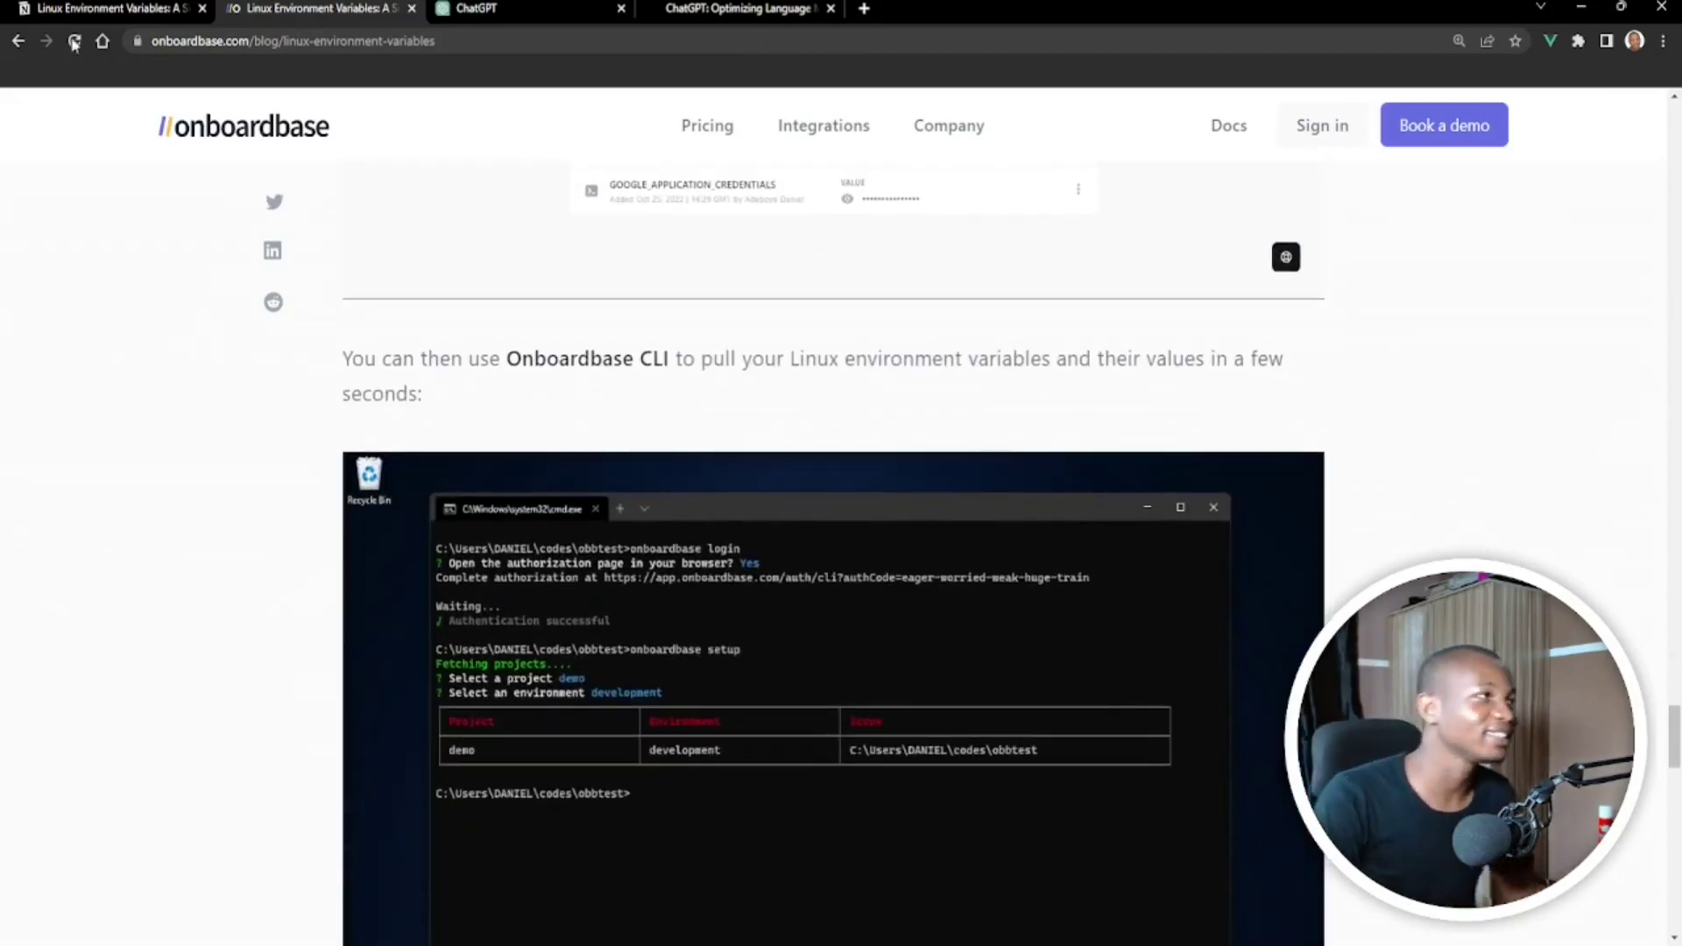
Review the ChatGPT-written article in Notion through its "Conclusion" section and return to its title
click(123, 14)
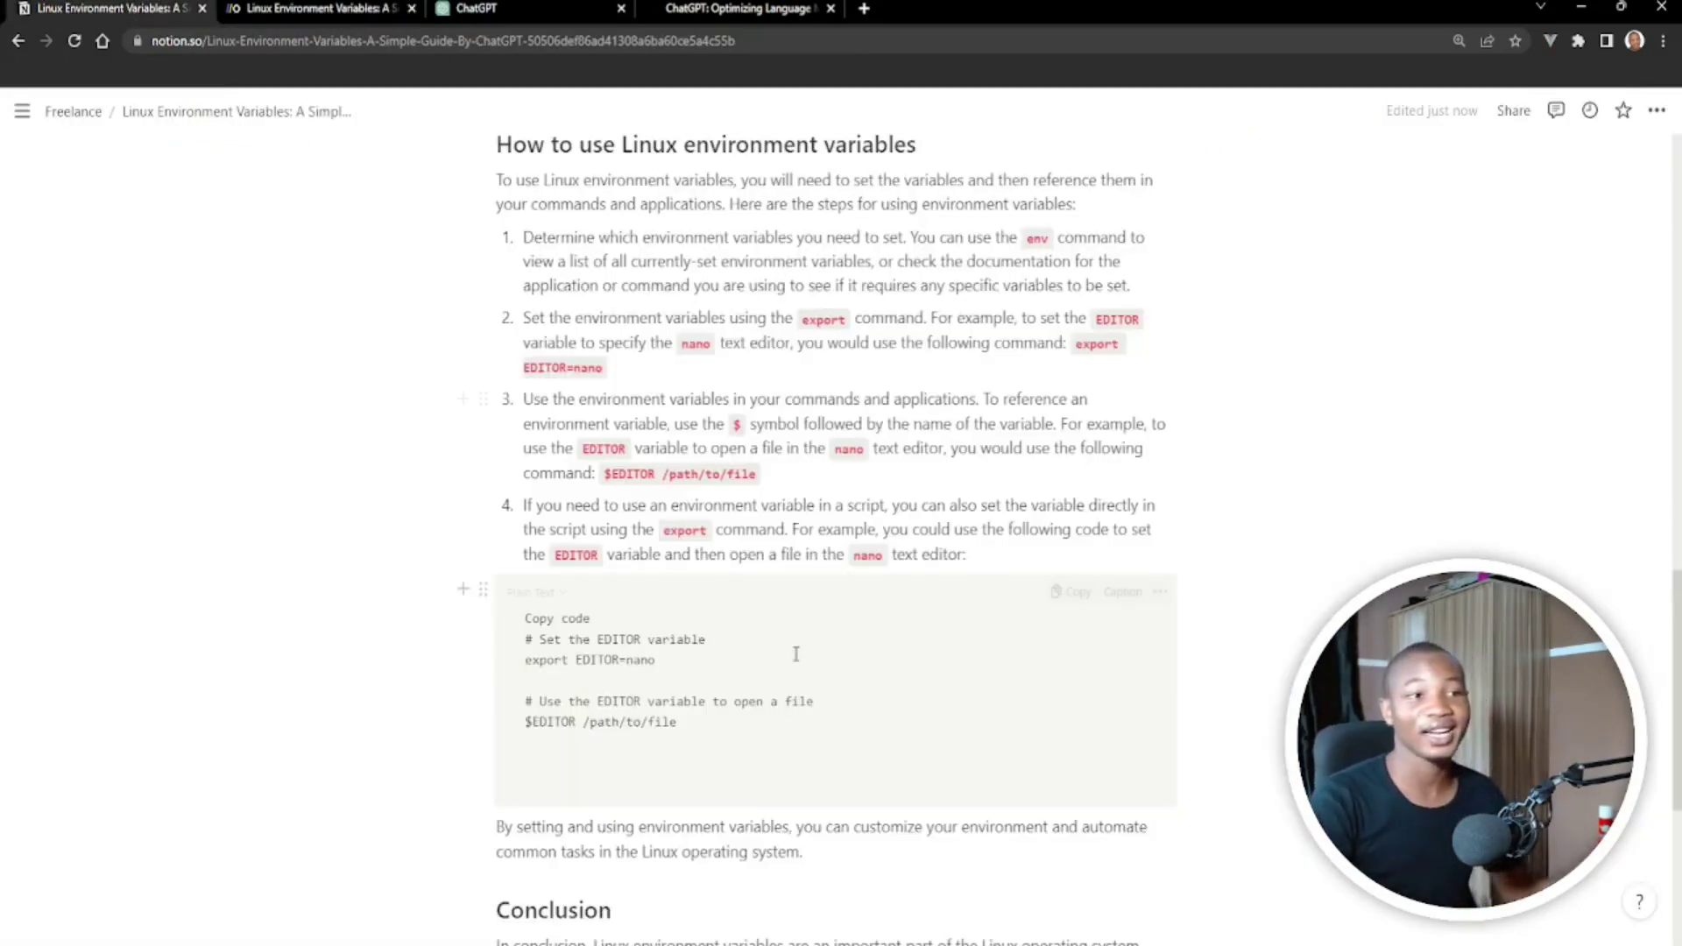
scroll(795, 654, down, 3)
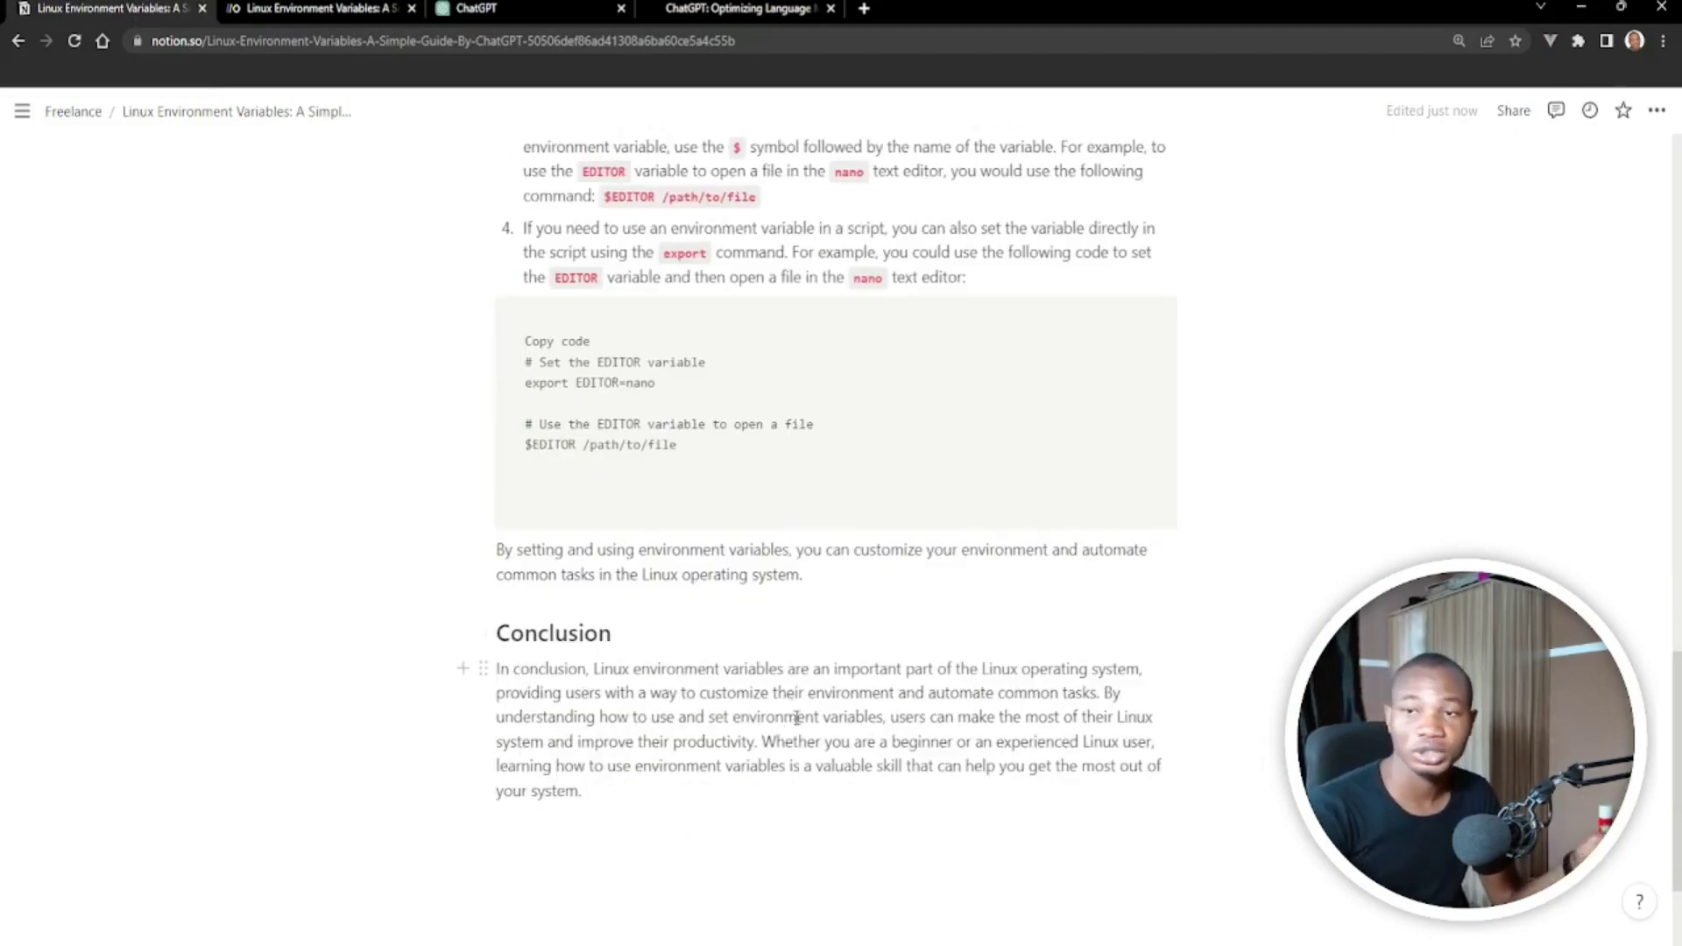
scroll(798, 719, up, 15)
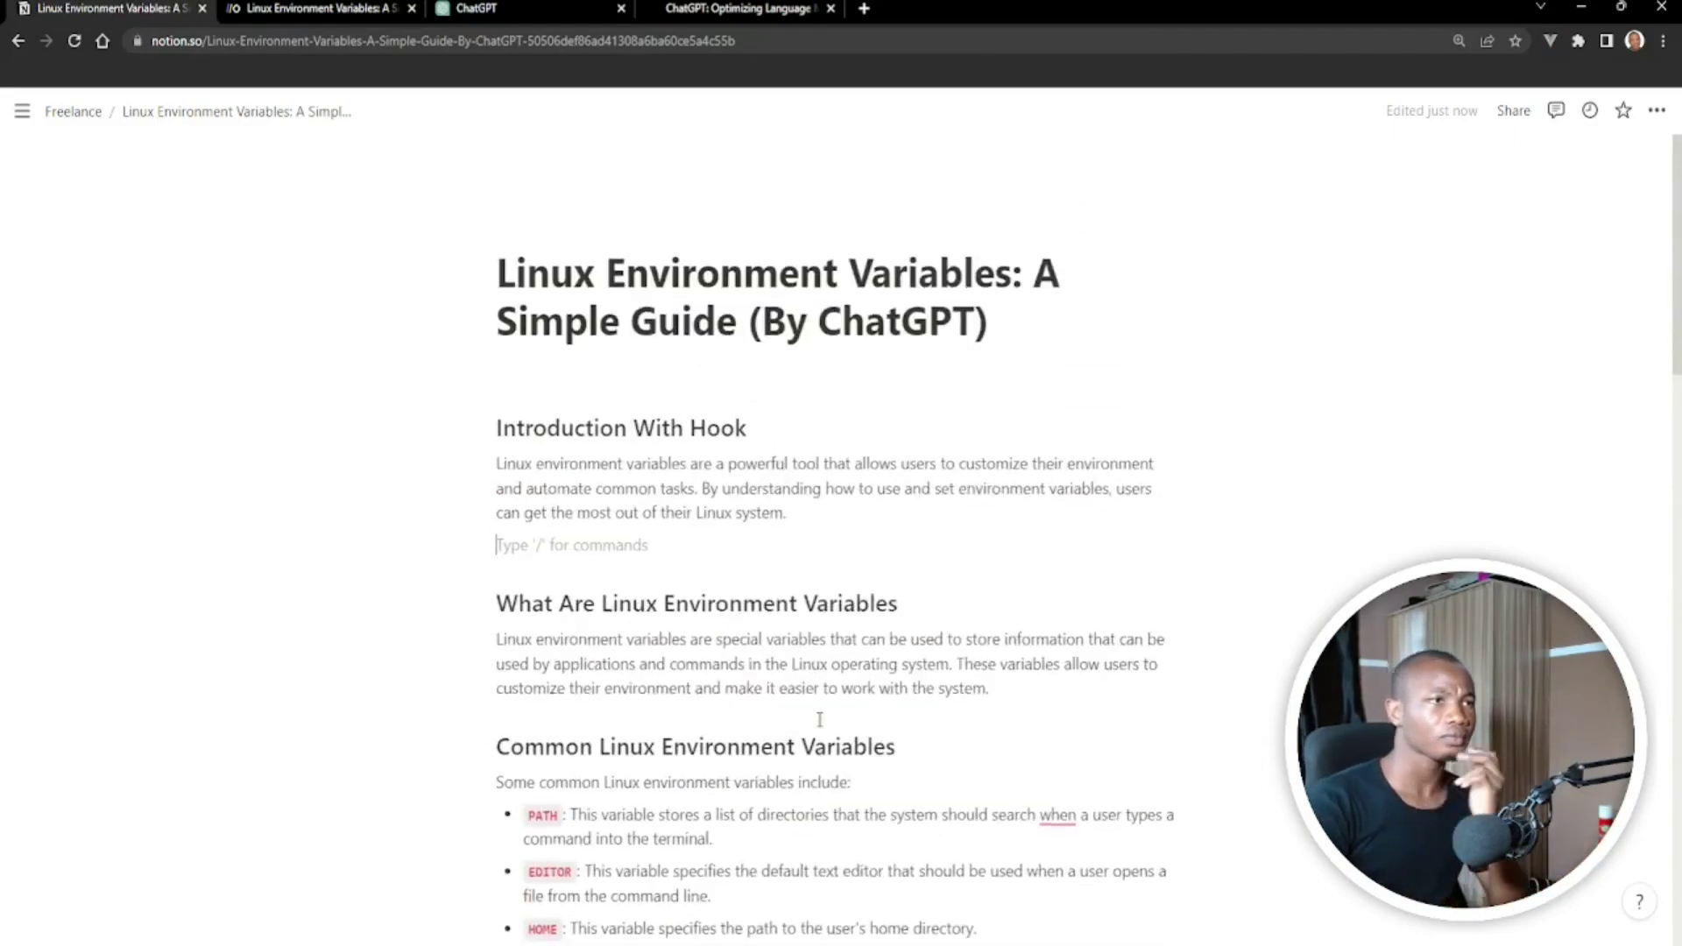